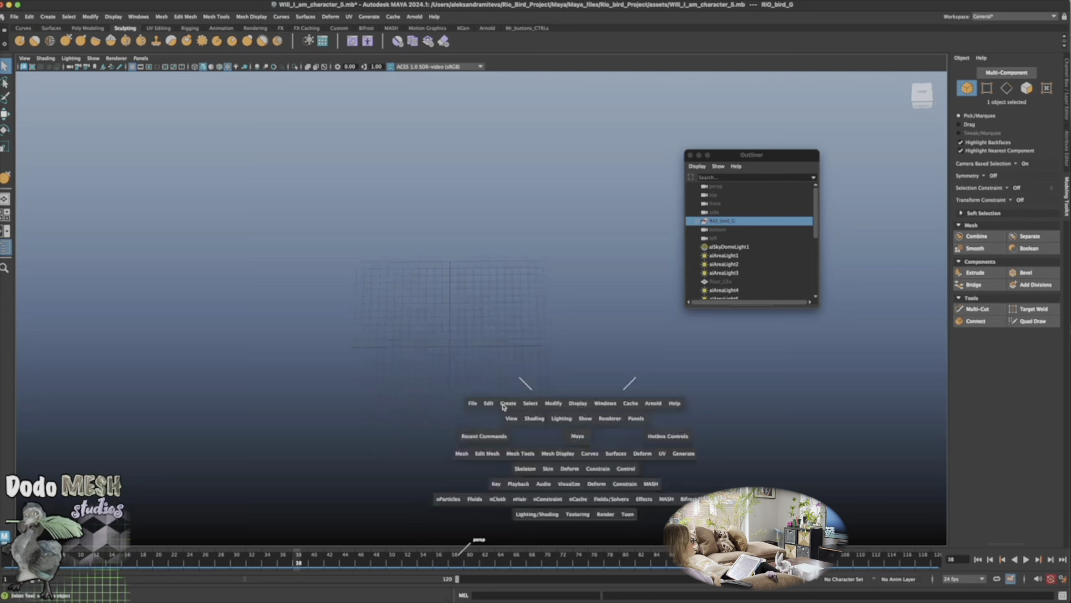
Create a polygon cylinder and set its radius to 0.2
left_click(508, 403)
mouse_move(582, 211)
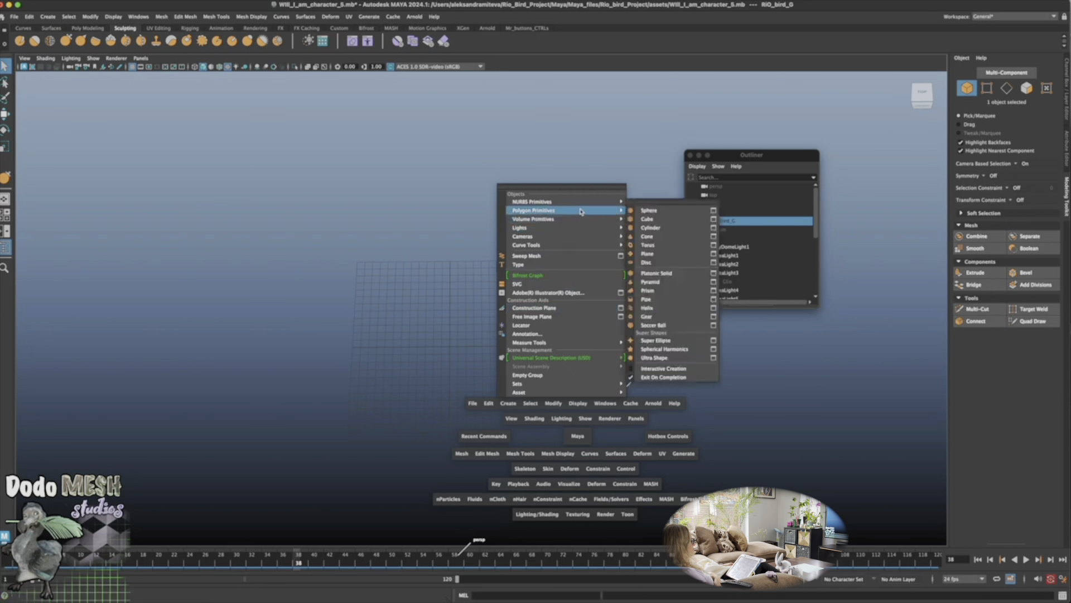
left_click(661, 228)
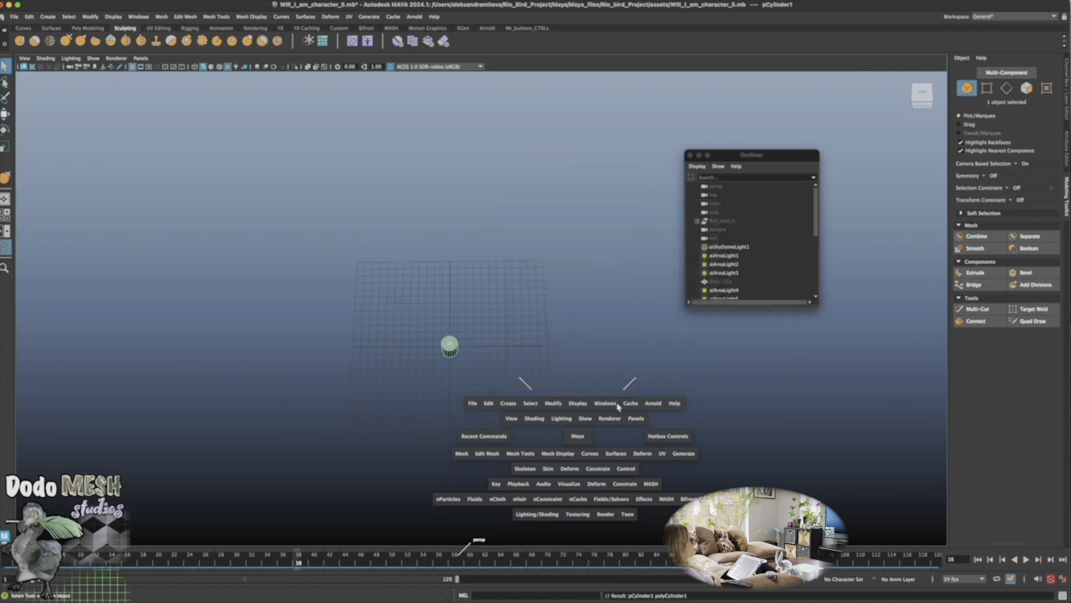
left_click_drag(595, 426, 553, 412, "alt")
key("r")
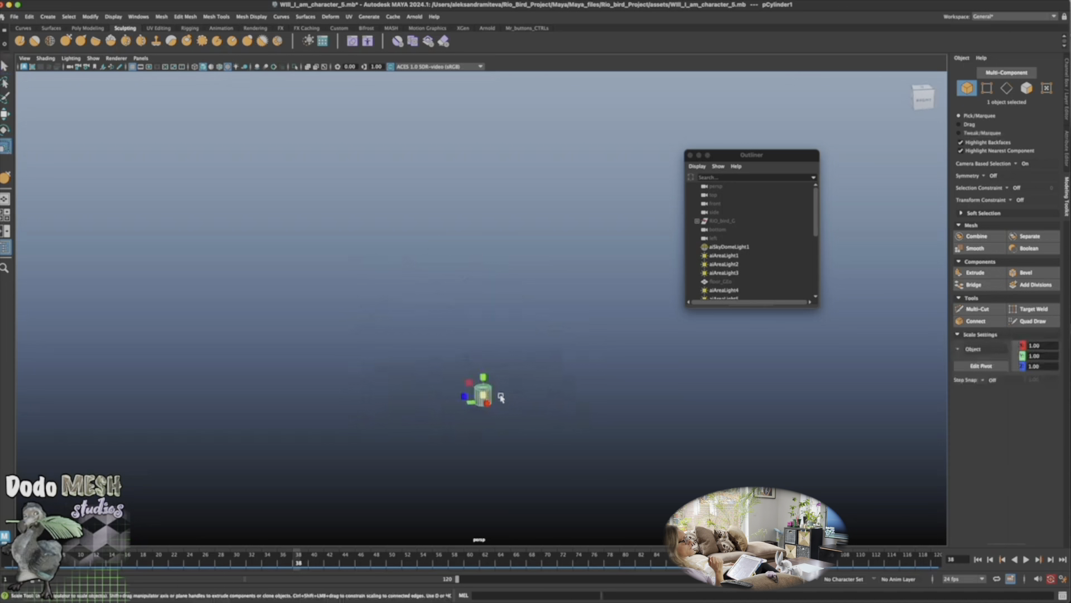
left_click(1067, 148)
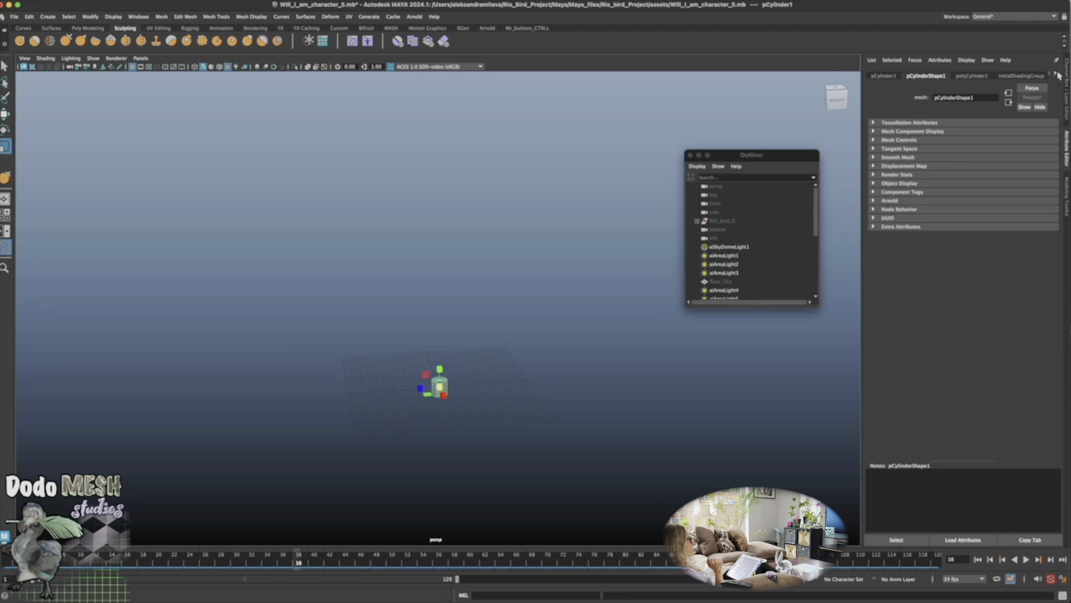
left_click(971, 75)
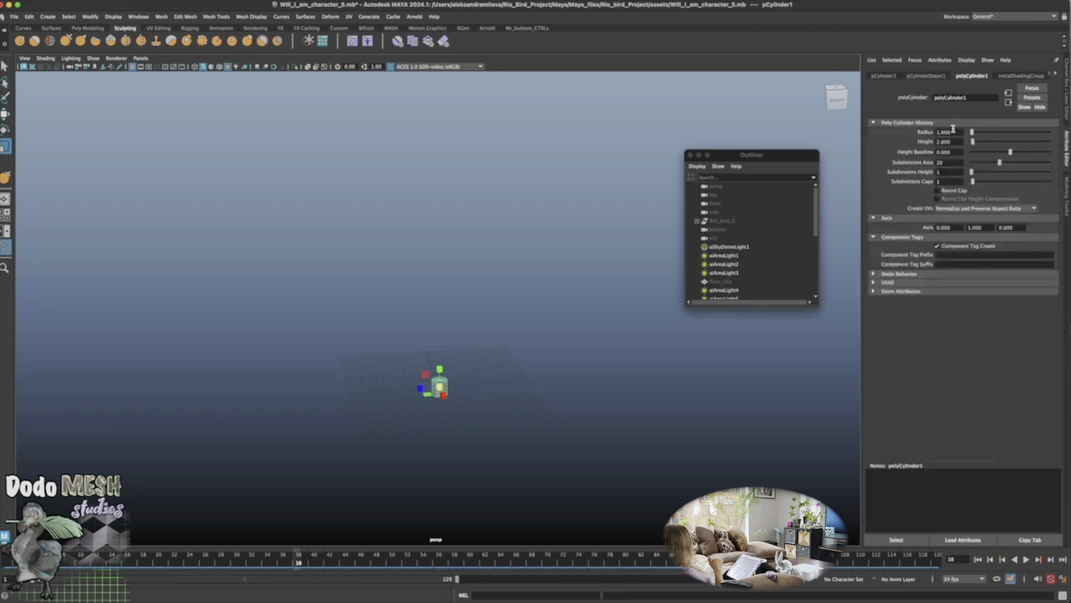
type("0.3")
key("Return")
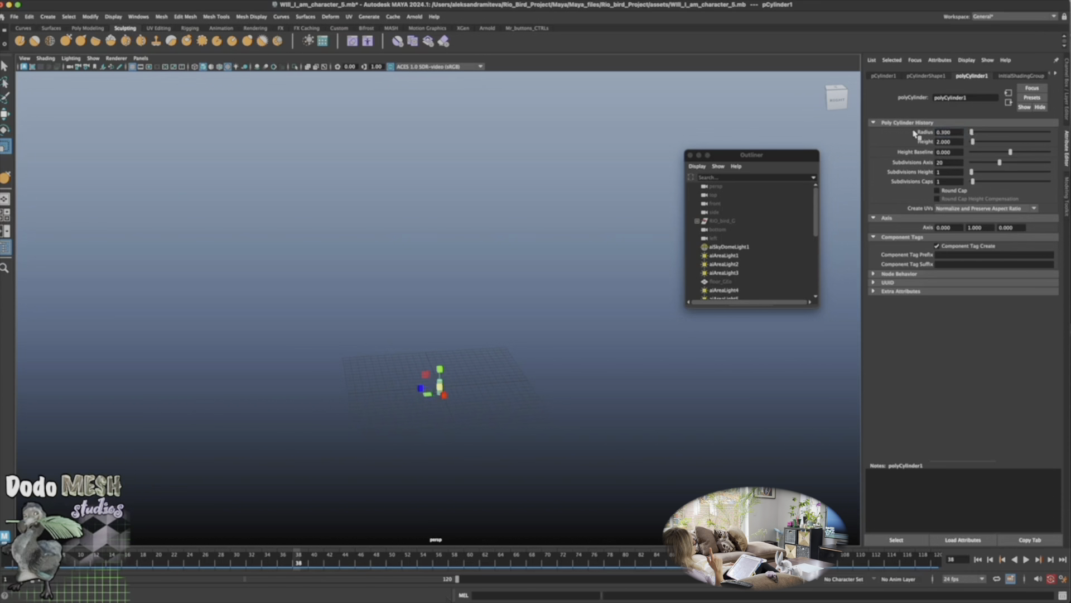
type("0.2")
key("Return")
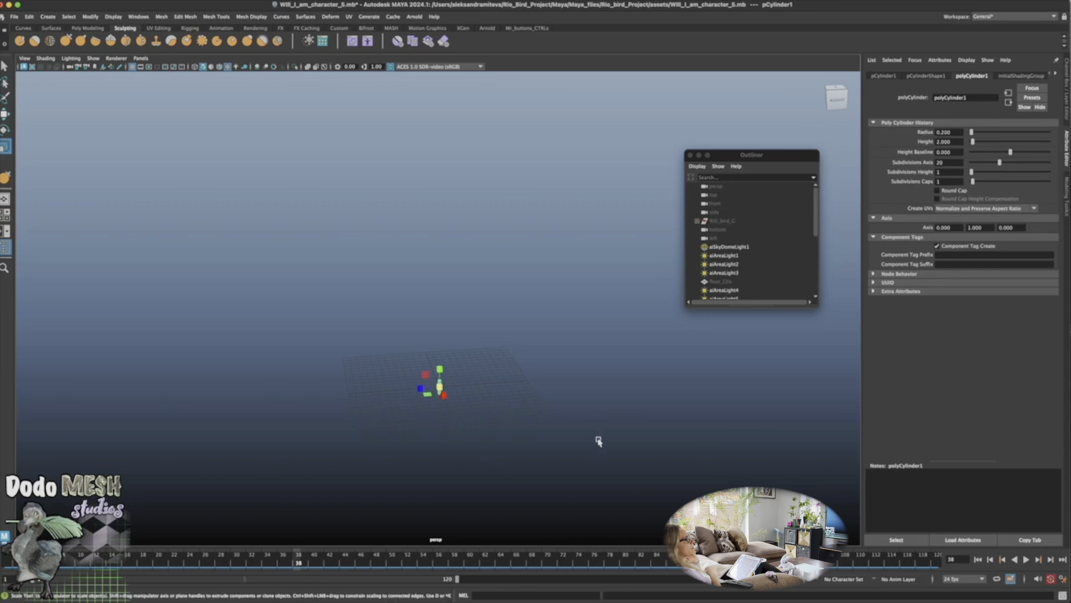
Rotate the cylinder to -90 degrees about X so it lies flat on the grid
key("e")
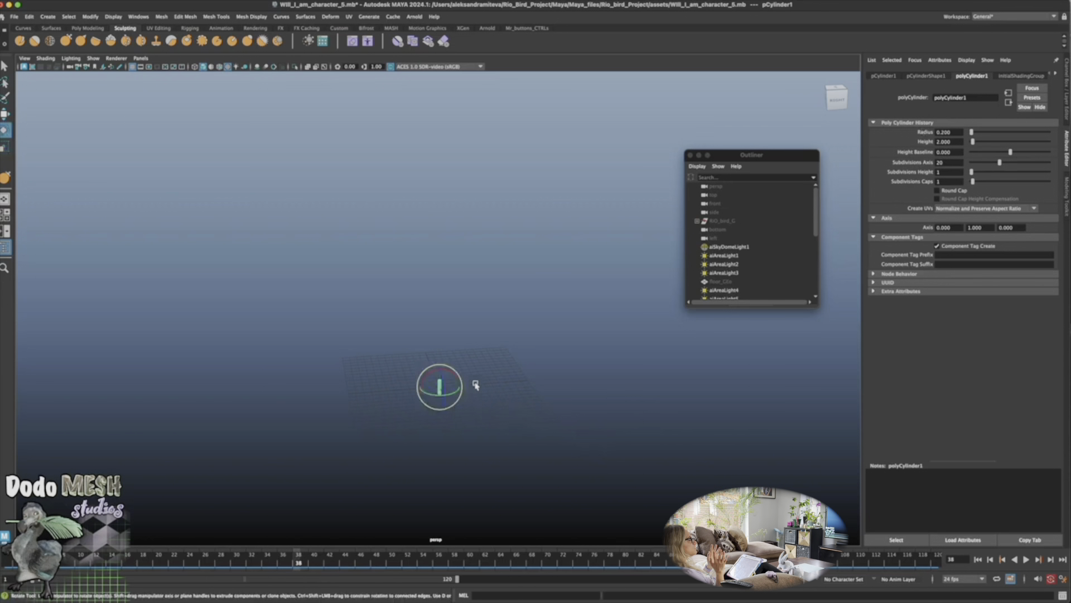
left_click_drag(451, 370, 461, 372)
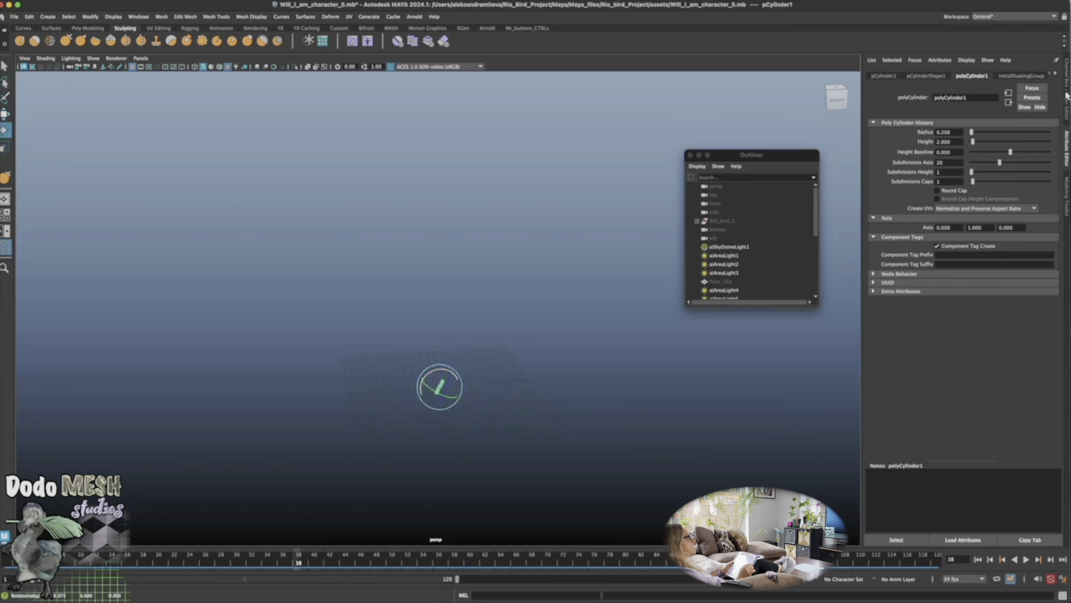
left_click(1066, 87)
double_click(1044, 105)
type("-90")
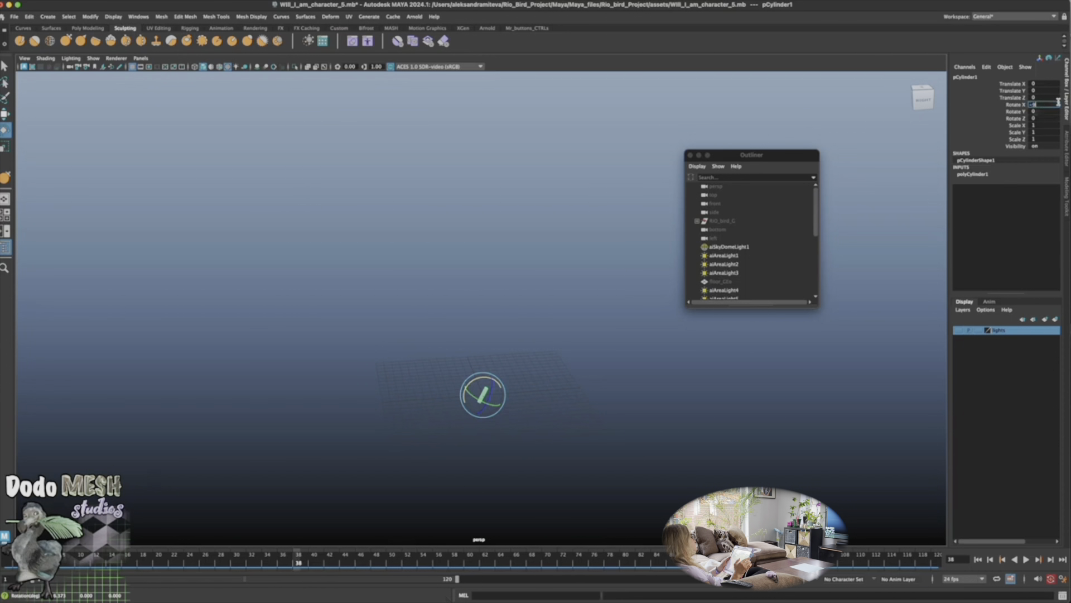
key("Return")
Shorten the cylinder to a Scale Y of about 0.51 and move it along Z to -12, at the grid's edge
left_click_drag(597, 469, 801, 437, "alt")
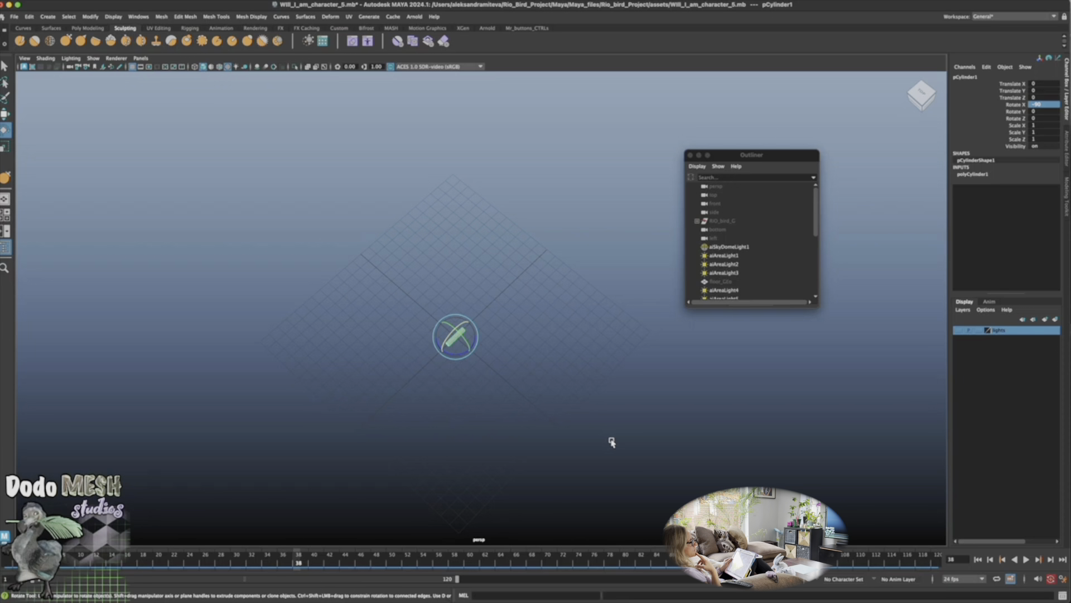
key("r")
left_click_drag(470, 324, 493, 342)
key("w")
left_click_drag(439, 354, 532, 285)
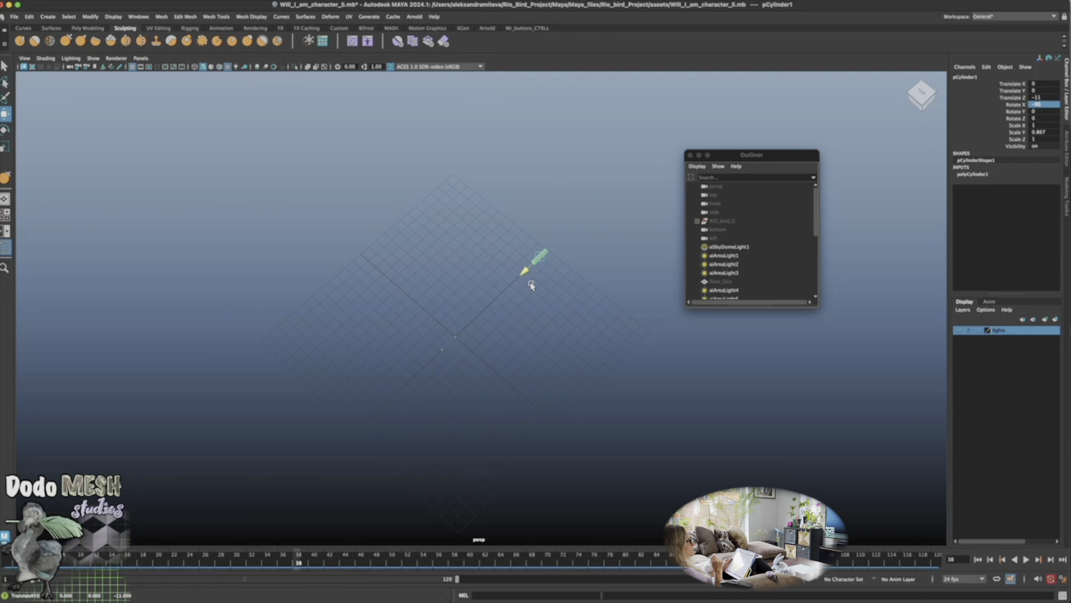
key("r")
left_click_drag(563, 240, 529, 270)
key("w")
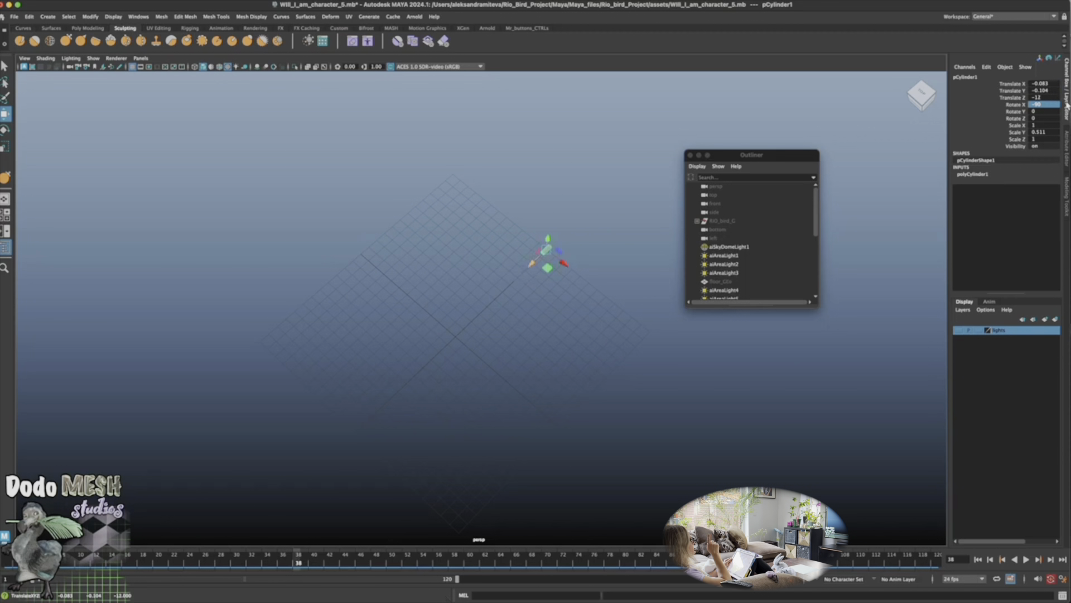
Set the cylinder's radius to 0.1
left_click(1067, 144)
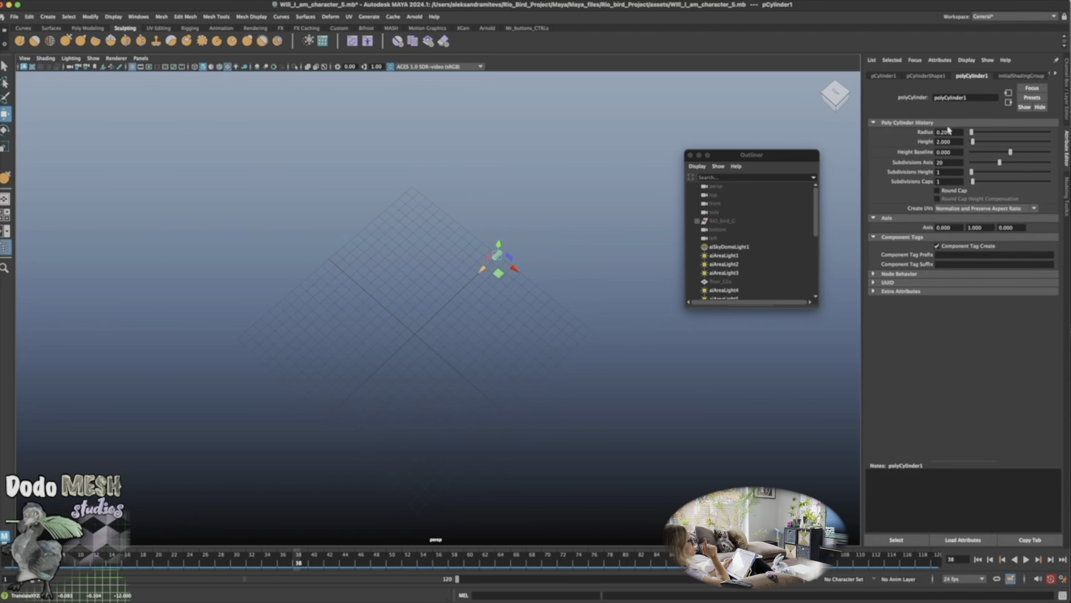
left_click_drag(958, 132, 920, 134)
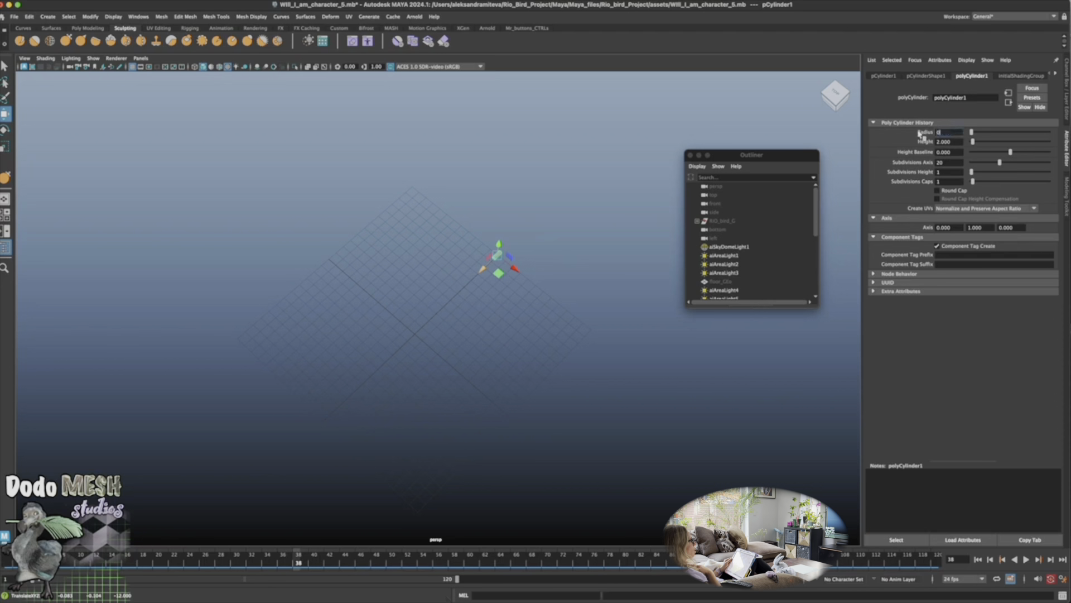
right_click_drag(570, 429, 762, 434, "alt")
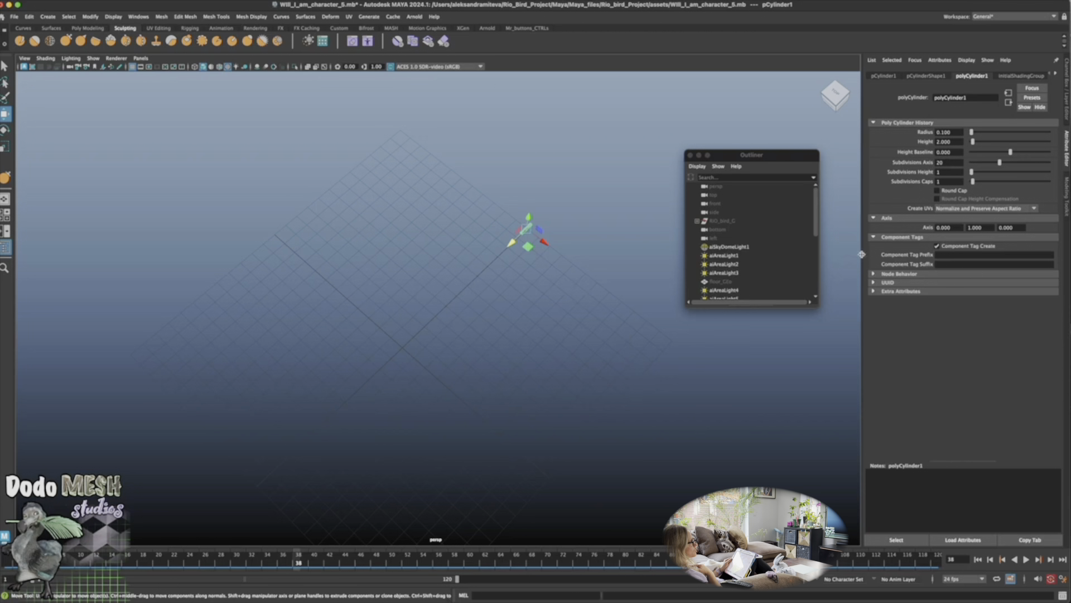
Select the 20 faces of the cylinder's end cap that faces the grid's centre
left_click(1066, 187)
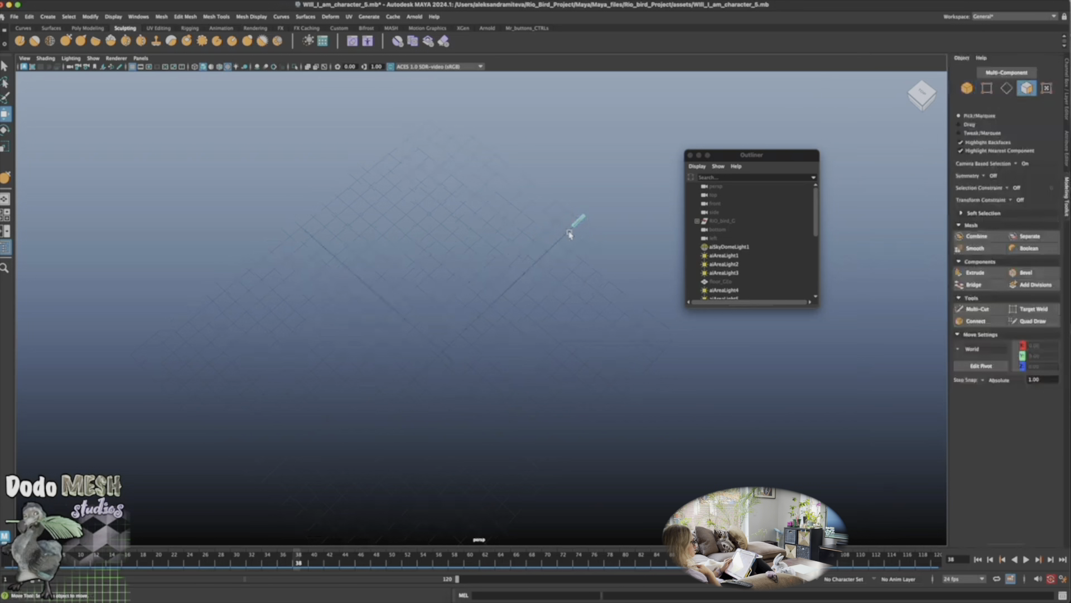
key("super+z")
right_click_drag(646, 416, 263, 335, "alt")
left_click_drag(529, 449, 557, 446, "alt")
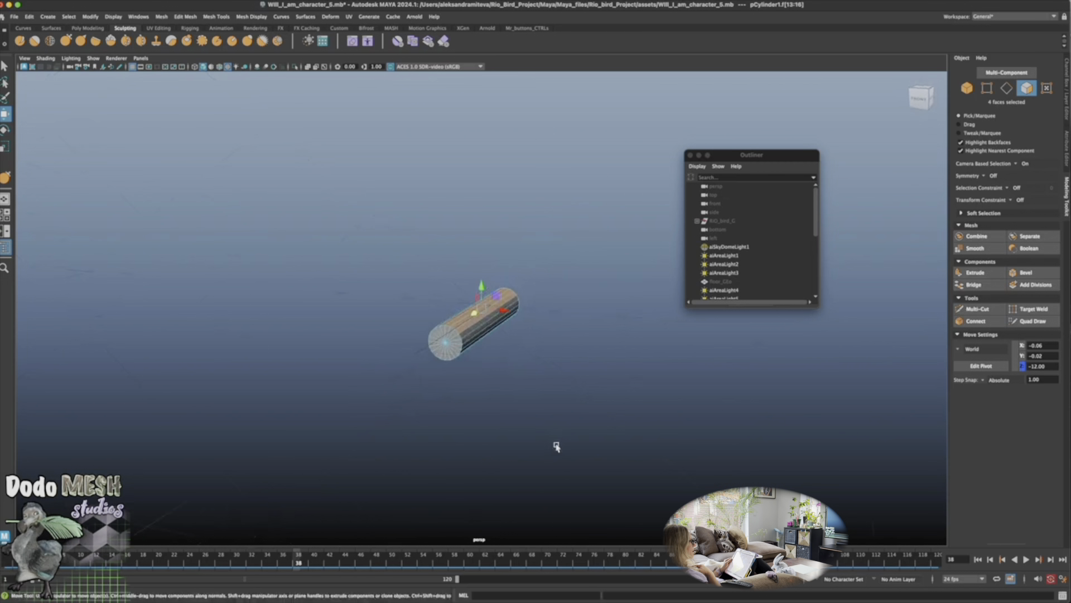
left_click_drag(440, 336, 451, 348)
left_click_drag(620, 472, 594, 478, "alt")
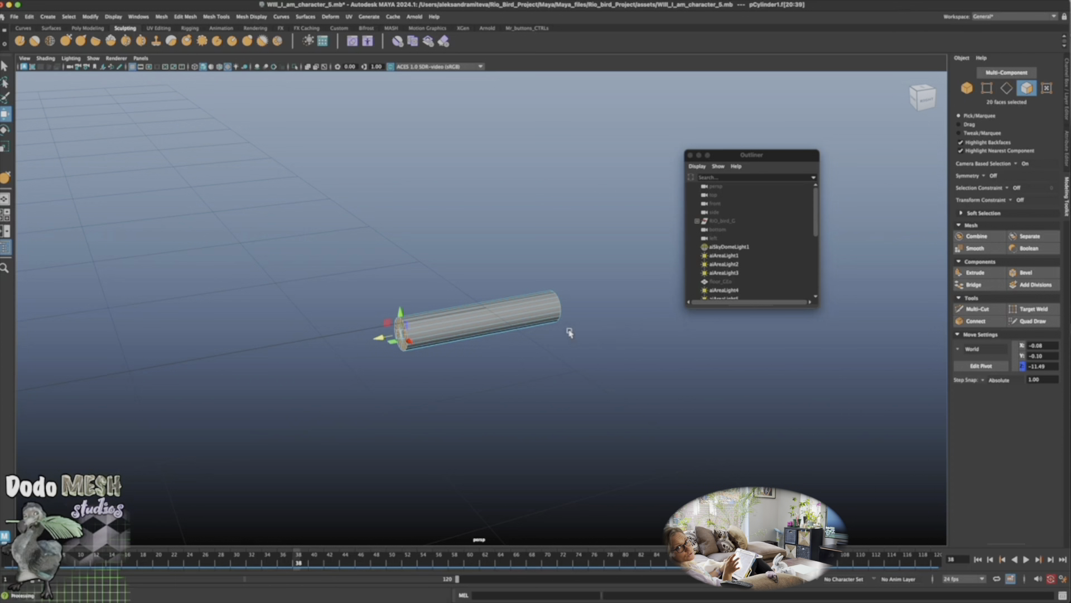
left_click_drag(565, 397, 518, 395, "alt")
left_click_drag(523, 330, 536, 342)
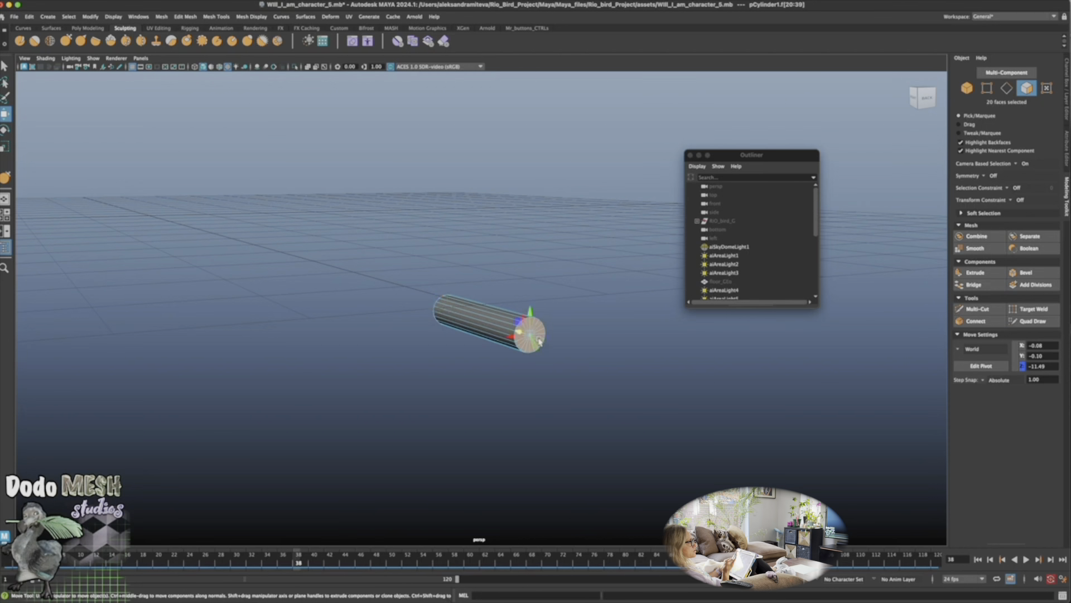
left_click_drag(551, 428, 542, 364, "alt")
left_click_drag(420, 326, 433, 341)
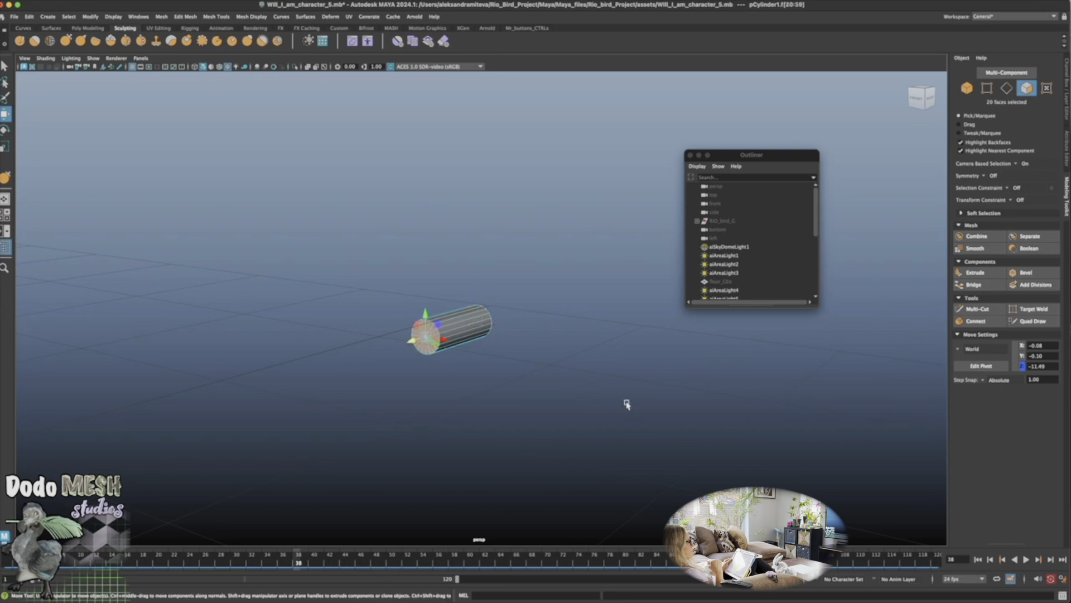
Extrude the selected end cap toward the grid's centre in five successive segments, the last about 1.01 long
right_click_drag(613, 402, 244, 307, "alt")
left_click_drag(244, 308, 544, 418, "alt")
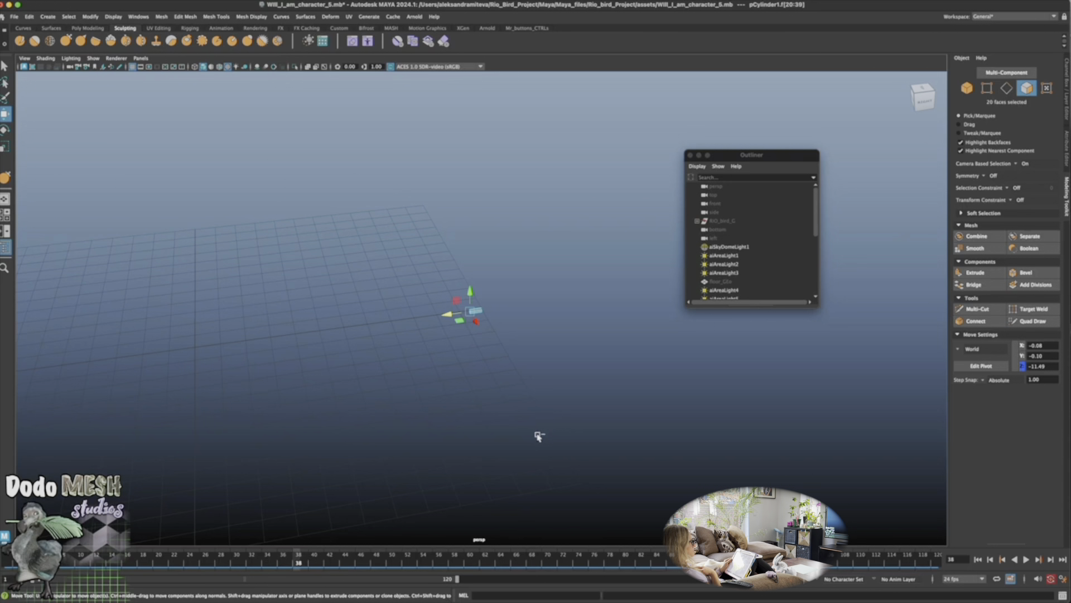
key("ctrl+e")
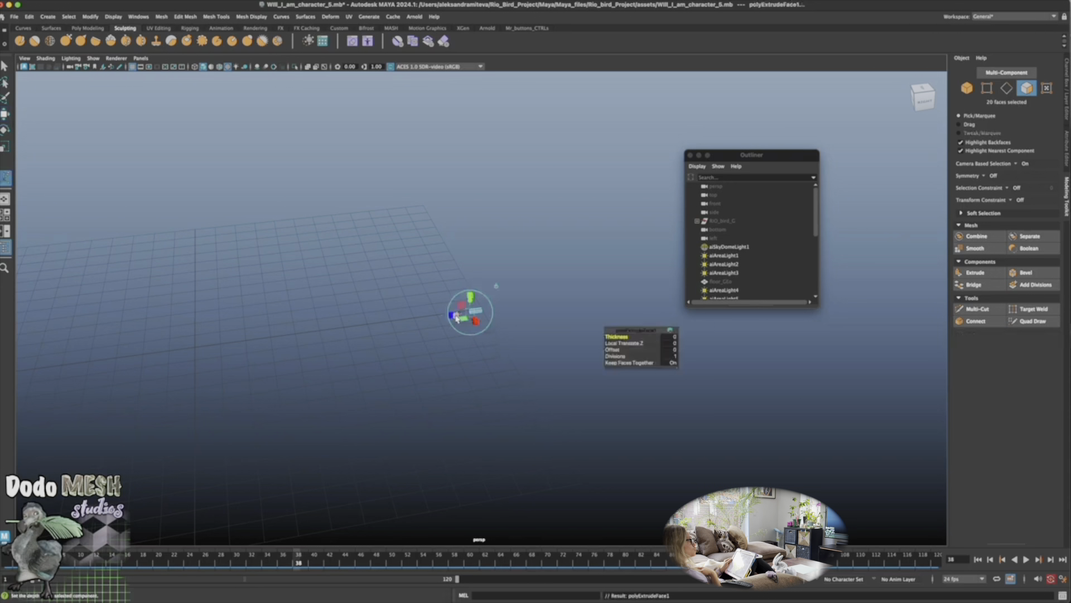
left_click_drag(458, 354, 796, 385, "alt")
left_click_drag(438, 321, 173, 364)
key("ctrl+e")
key("ctrl+e")
key("ctrl+e")
key("ctrl+e")
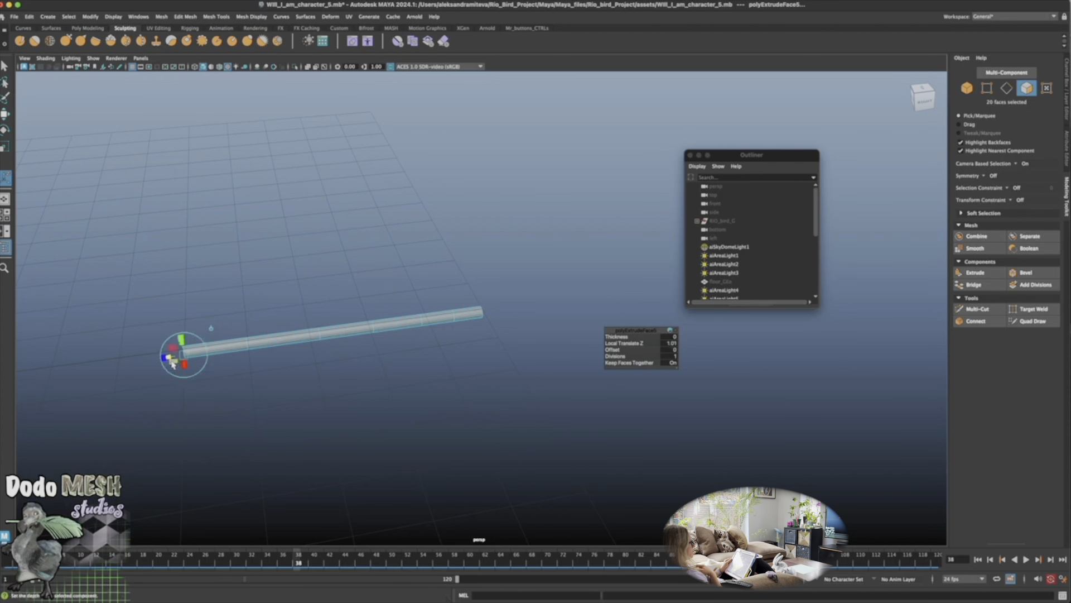
Extrude the end cap by three more segments past the grid's centre, making the last about 2.77 long
left_click_drag(576, 425, 570, 464, "alt")
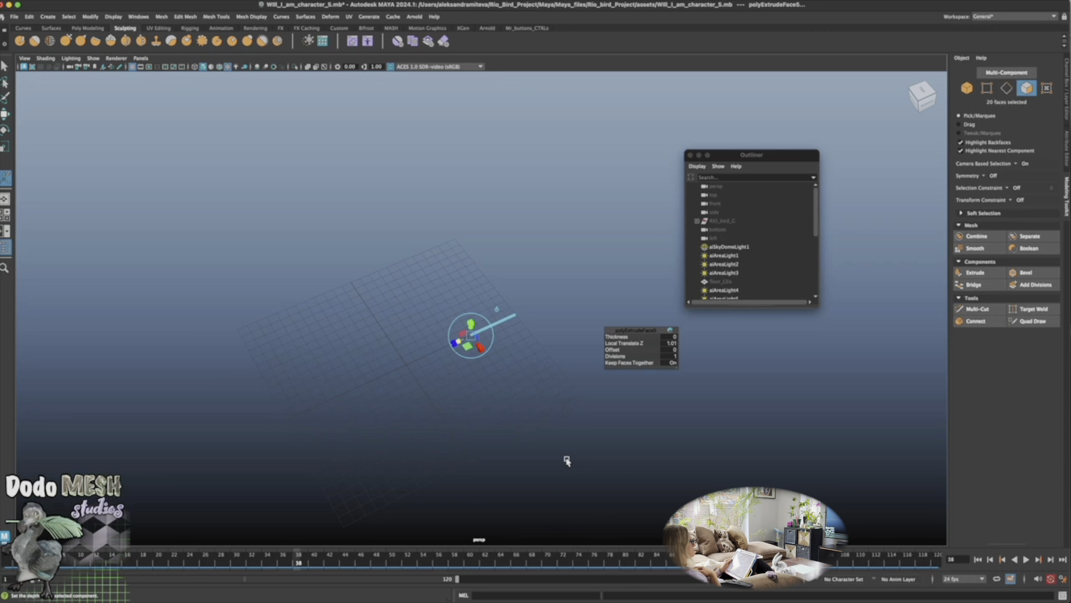
key("ctrl+e")
left_click_drag(460, 340, 443, 352)
key("ctrl+e")
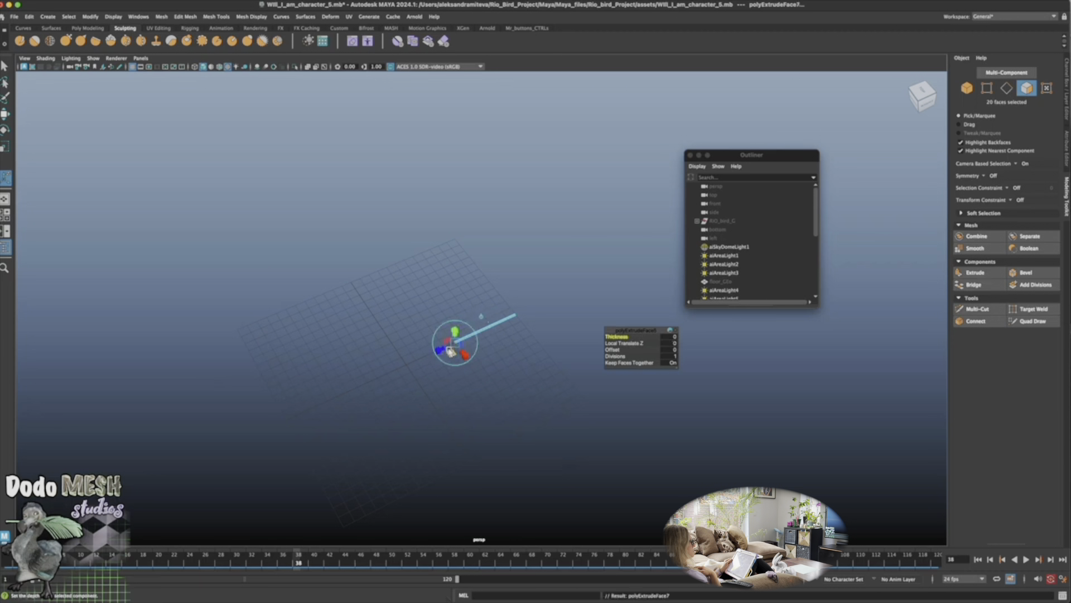
key("r")
left_click_drag(437, 353, 433, 358)
key("ctrl+e")
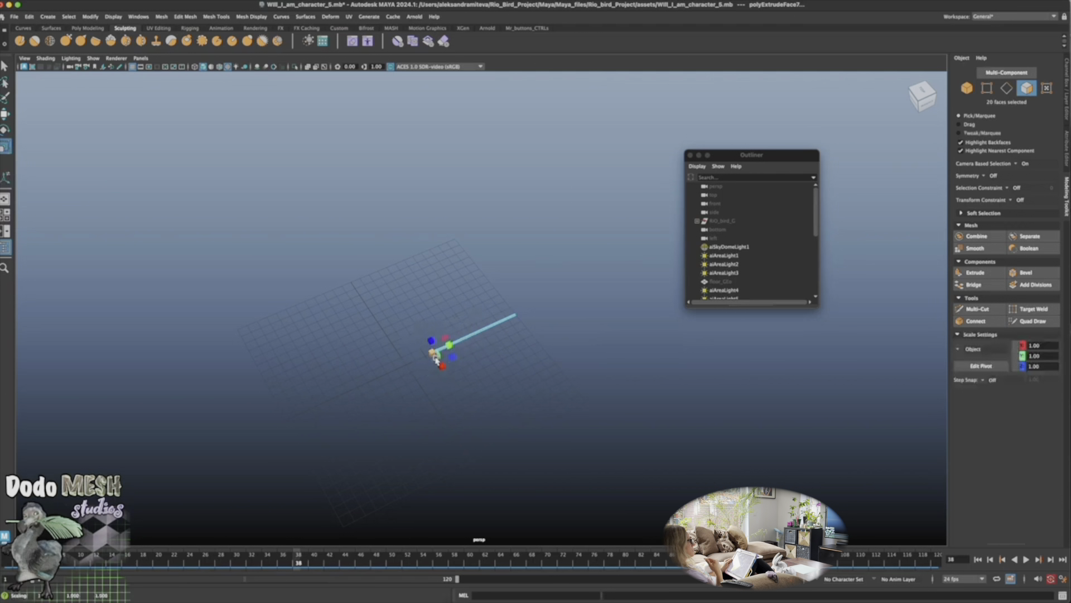
left_click_drag(417, 361, 394, 378)
Extend the rod to the grid's far side with further cap extrusions, the last two about 5.46 and 1.77 long, and save the scene
right_click_drag(453, 428, 876, 440, "alt")
left_click_drag(591, 471, 577, 454, "alt")
right_click_drag(565, 449, 871, 470, "alt")
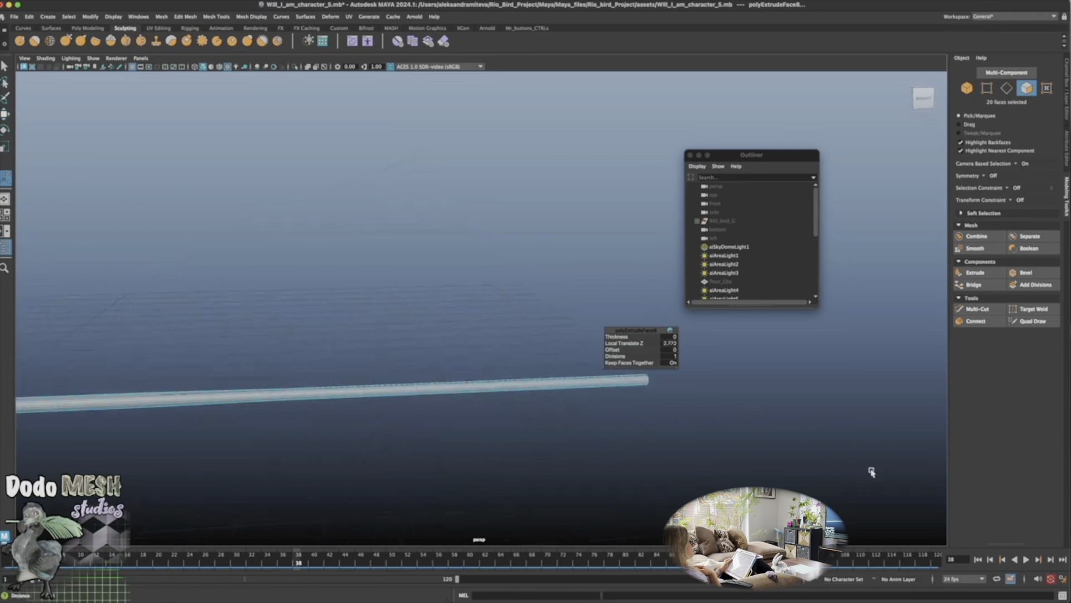
left_click_drag(556, 469, 624, 457, "alt")
right_click_drag(656, 451, 226, 397, "alt")
mouse_move(535, 462)
left_mouse_down("alt")
mouse_move(545, 452)
mouse_move(526, 467)
left_mouse_up("alt")
left_click_drag(433, 358, 350, 393)
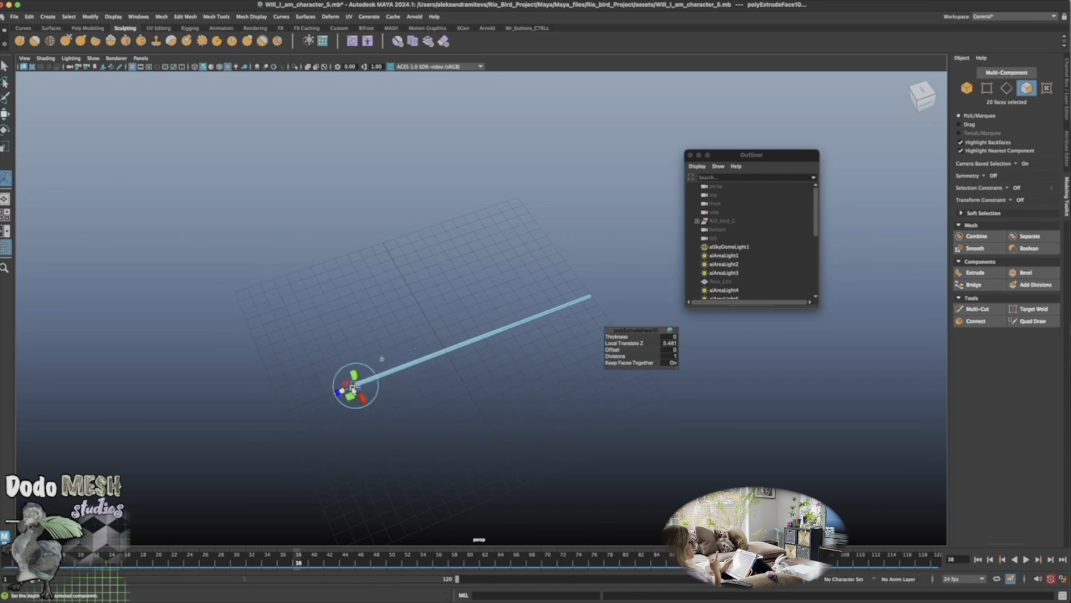
key("ctrl+e")
left_click_drag(323, 400, 313, 397)
key("ctrl+s")
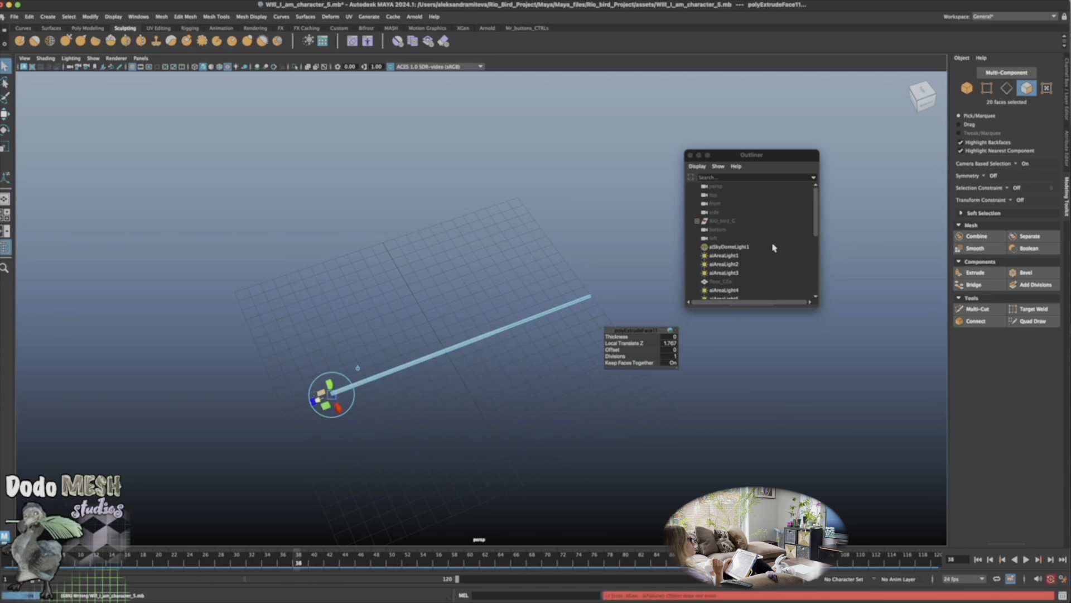
Switch to object selection and raise the whole rod to Y 0
left_click(968, 89)
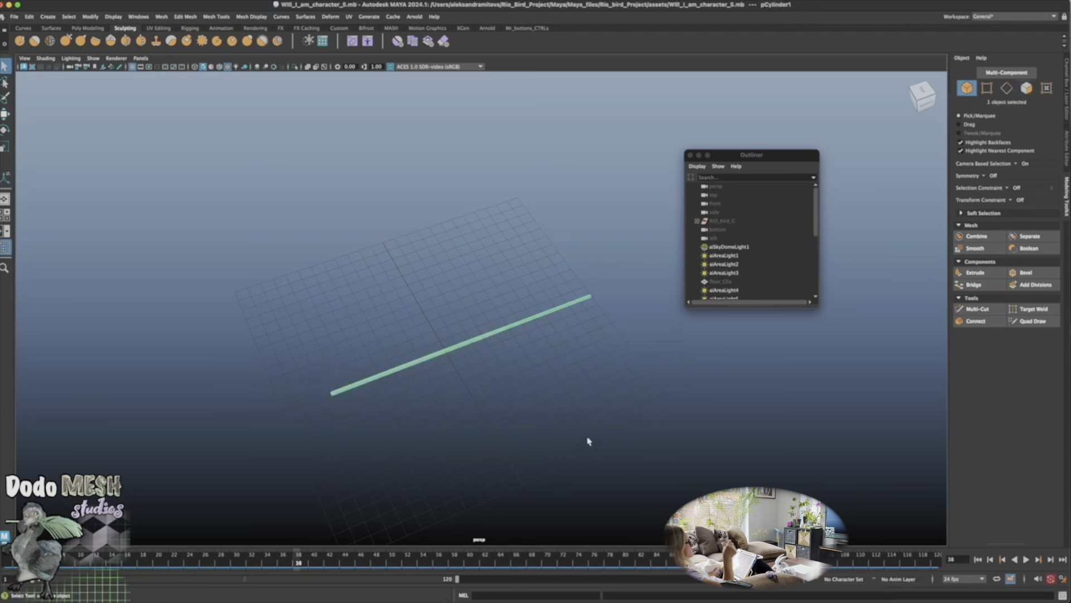
left_click(628, 438)
mouse_move(634, 455)
left_mouse_down("alt")
mouse_move(672, 449)
mouse_move(647, 453)
left_mouse_up("alt")
left_click(421, 355)
key("w")
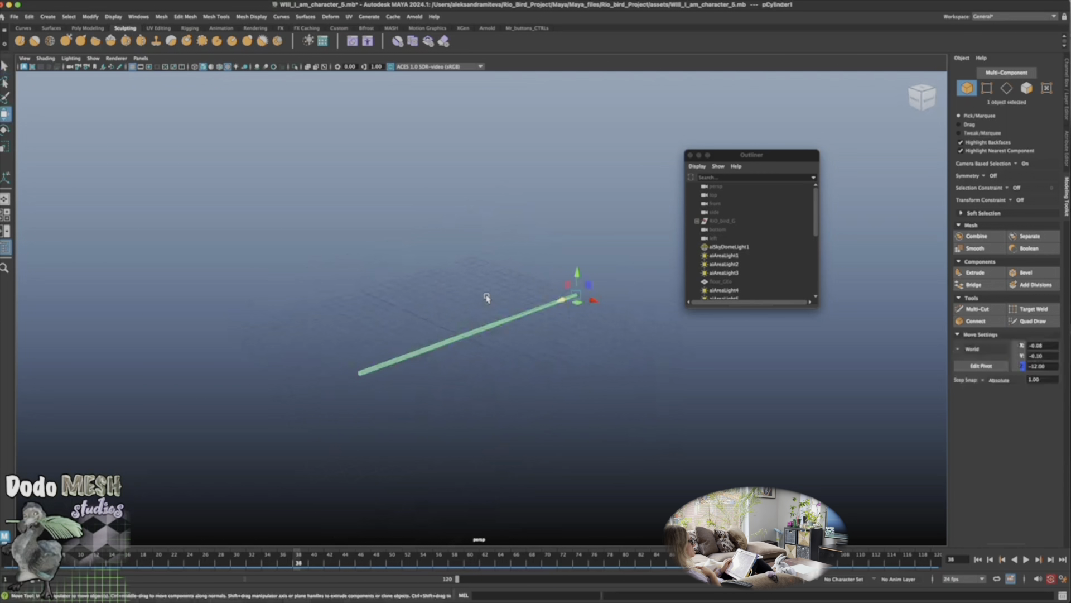
left_click_drag(577, 269, 578, 273)
Select the faces of the cap at one end of the rod and scale them down slightly
left_click_drag(608, 431, 598, 454, "alt")
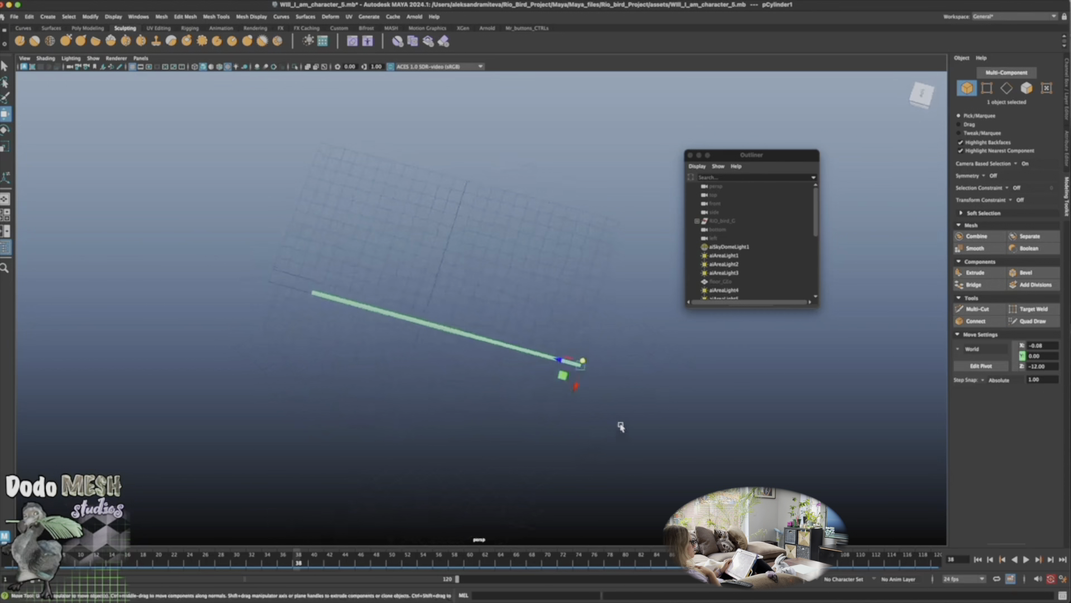
right_click_drag(643, 438, 914, 428, "alt")
middle_click_drag(800, 462, 646, 360, "alt")
right_click_drag(706, 430, 1058, 455, "alt")
left_click(1027, 89)
left_click_drag(706, 432, 622, 390, "alt")
middle_click_drag(623, 374, 658, 431, "alt")
right_click_drag(658, 432, 802, 414, "alt")
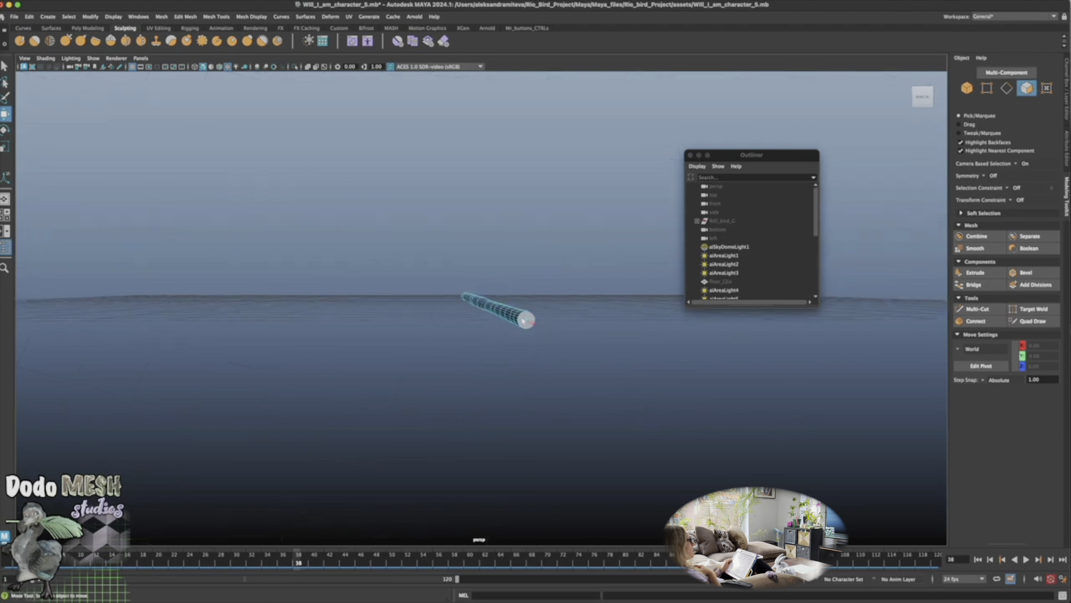
mouse_move(525, 317)
left_mouse_down()
mouse_move(535, 329)
mouse_move(526, 322)
left_mouse_up()
key("r")
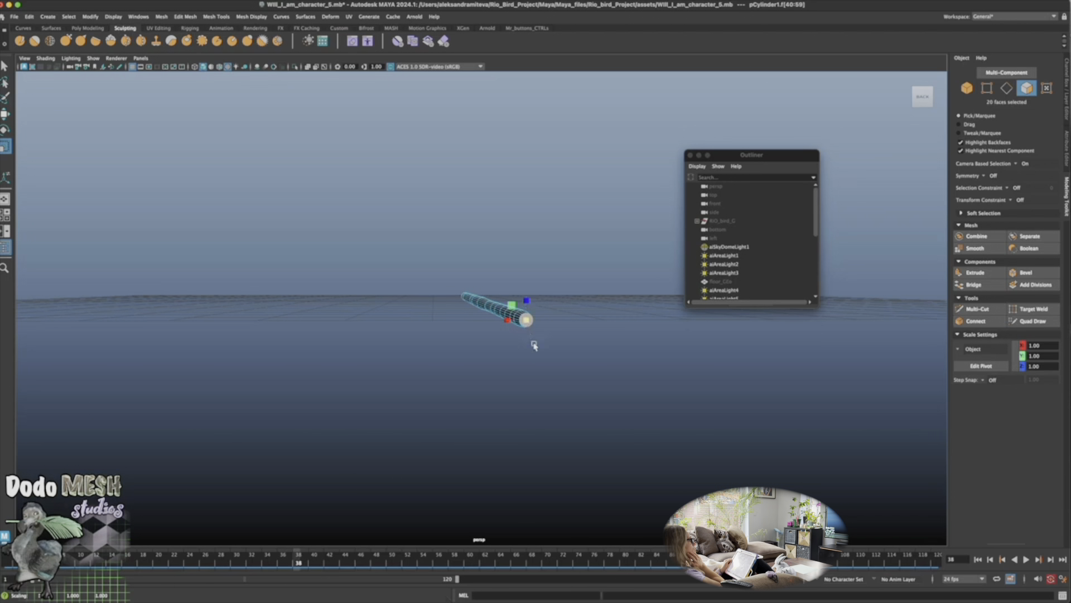
Switch to edge selection and select the edge loop nearest the rod's narrowed end
left_click_drag(542, 376, 641, 424, "alt")
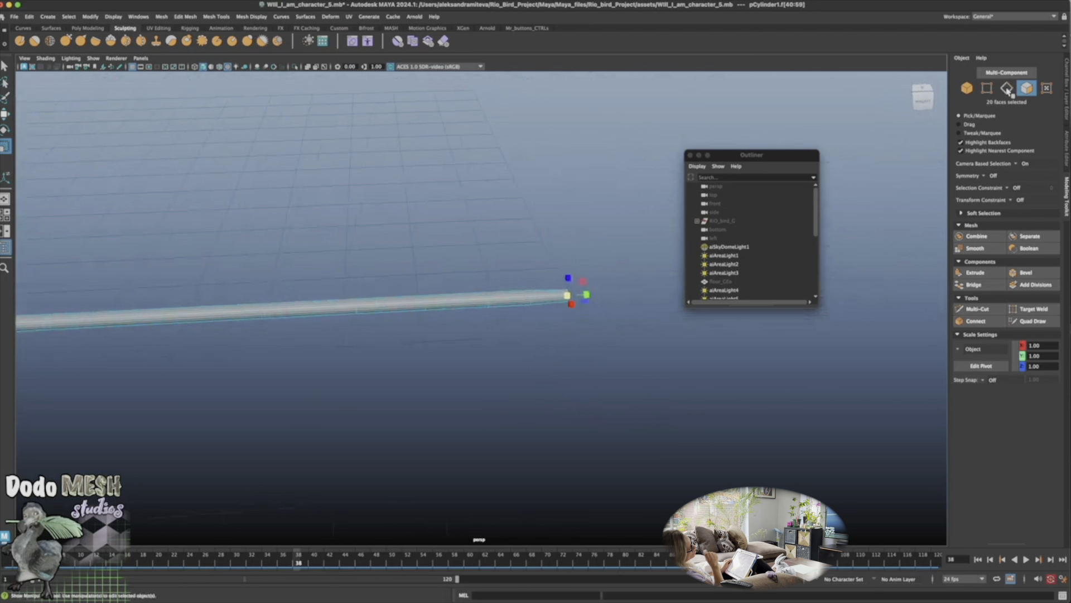
left_click(1007, 89)
double_click(531, 302)
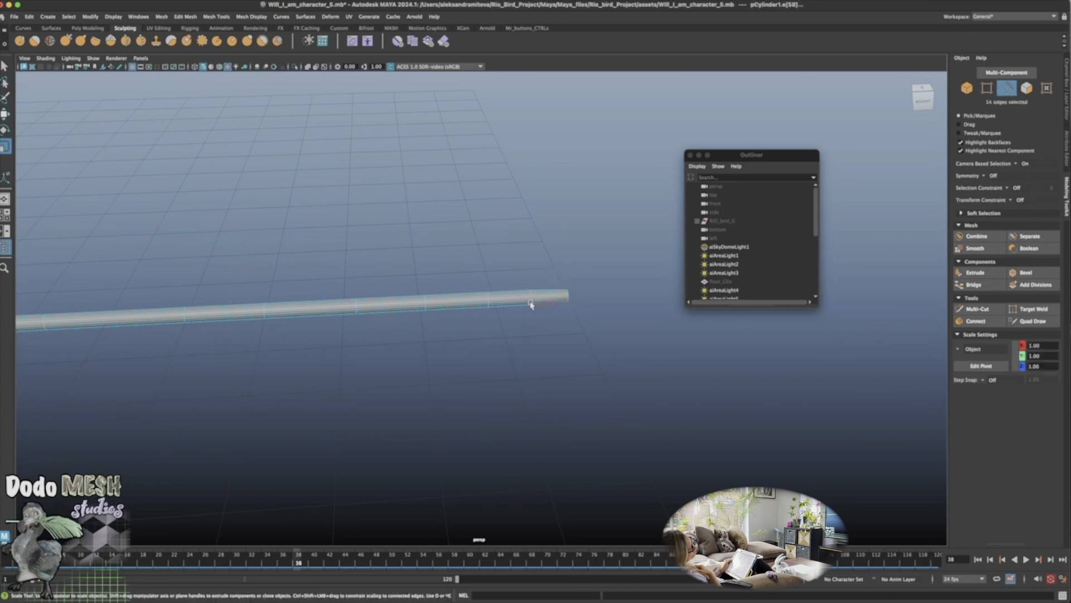
double_click(532, 303)
key("q")
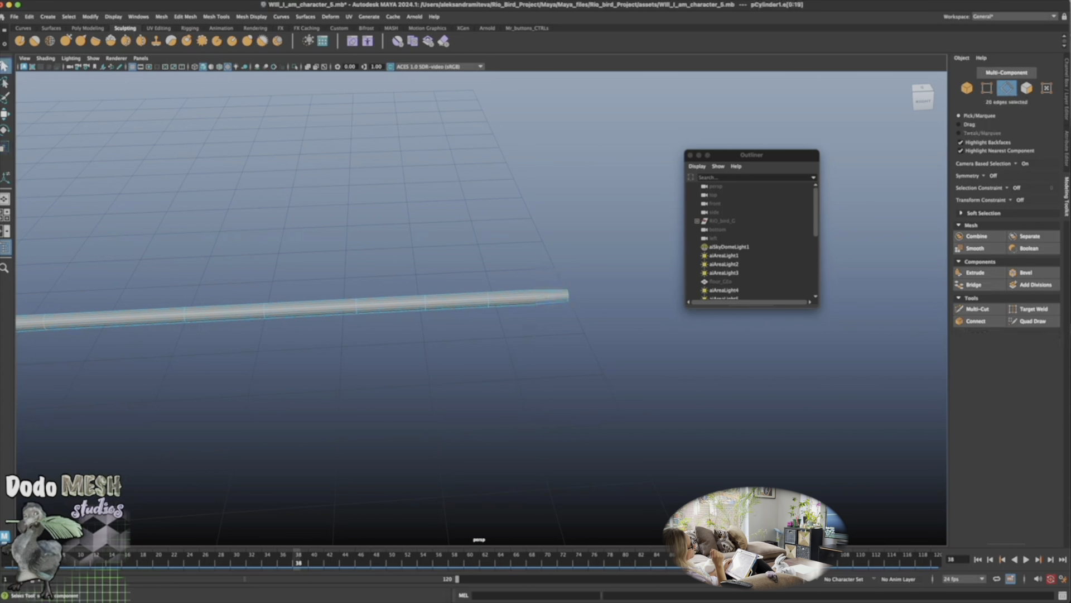
double_click(490, 300, "shift")
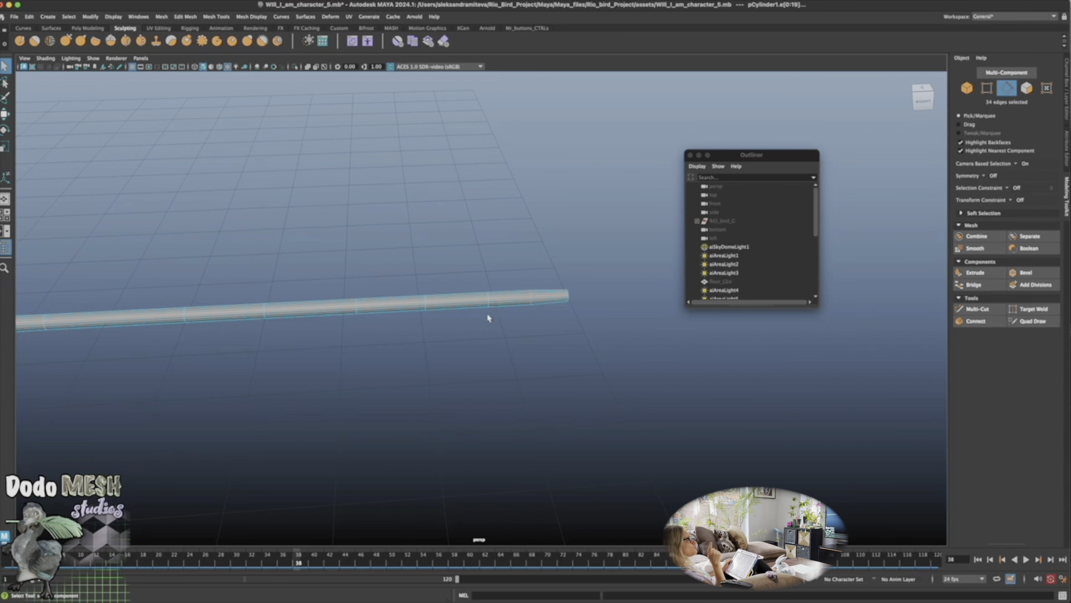
left_click(490, 306, "shift")
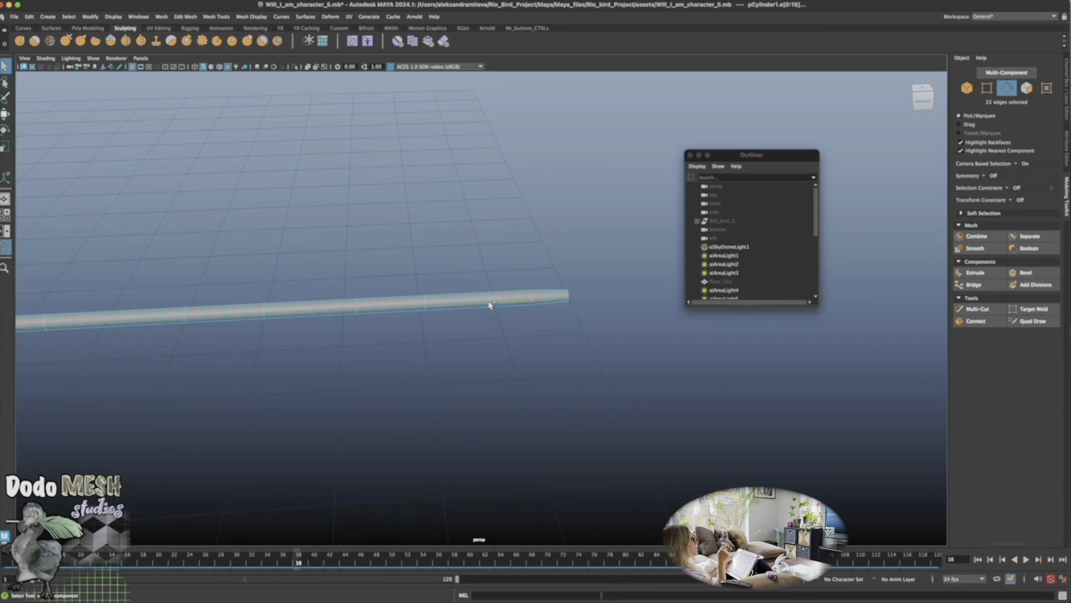
right_click_drag(546, 384, 802, 407, "alt")
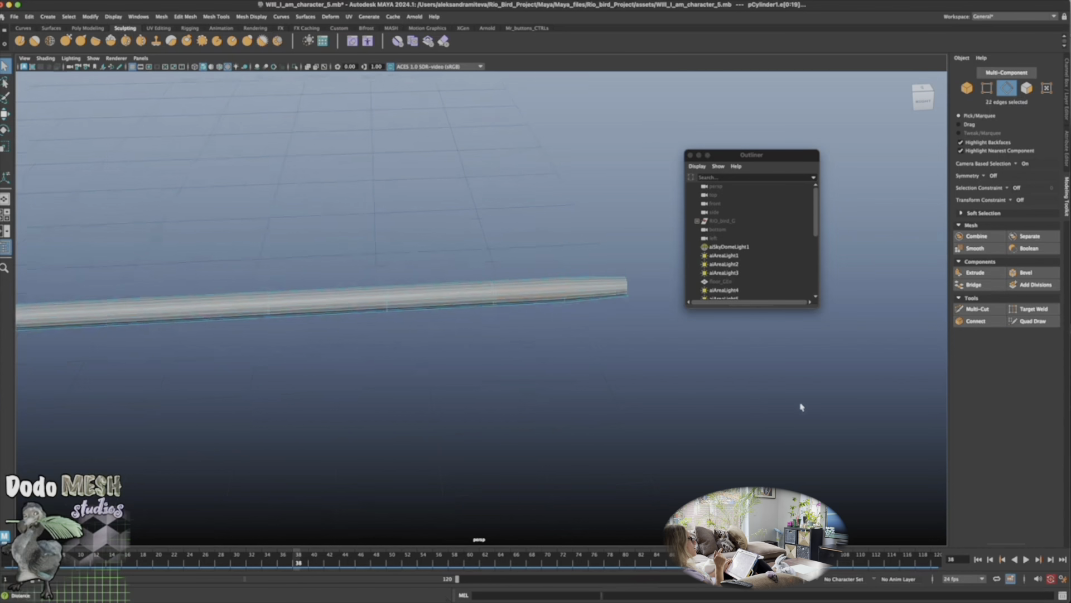
key("ctrl+z")
key("ctrl+z")
key("ctrl+z")
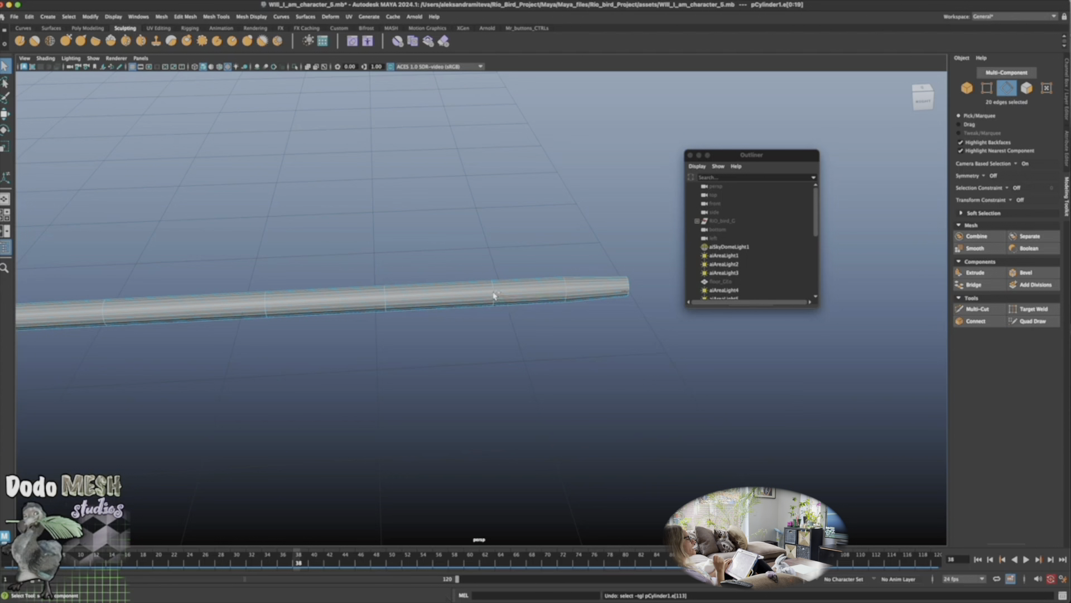
Add the next two edge loops along the rod to the selection and scale the three loops down slightly
double_click(494, 296, "shift")
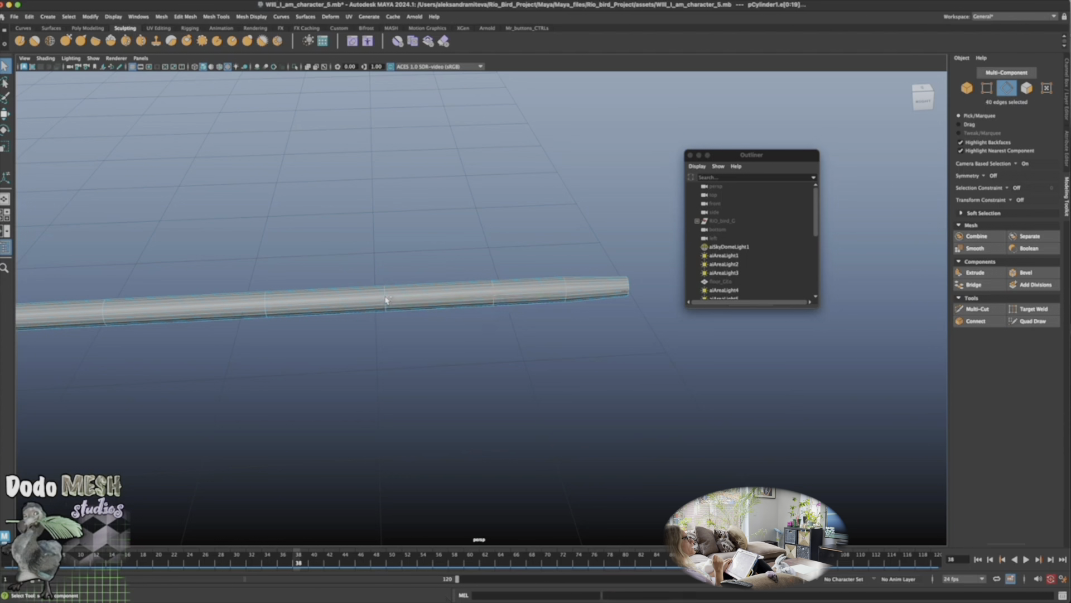
key("r")
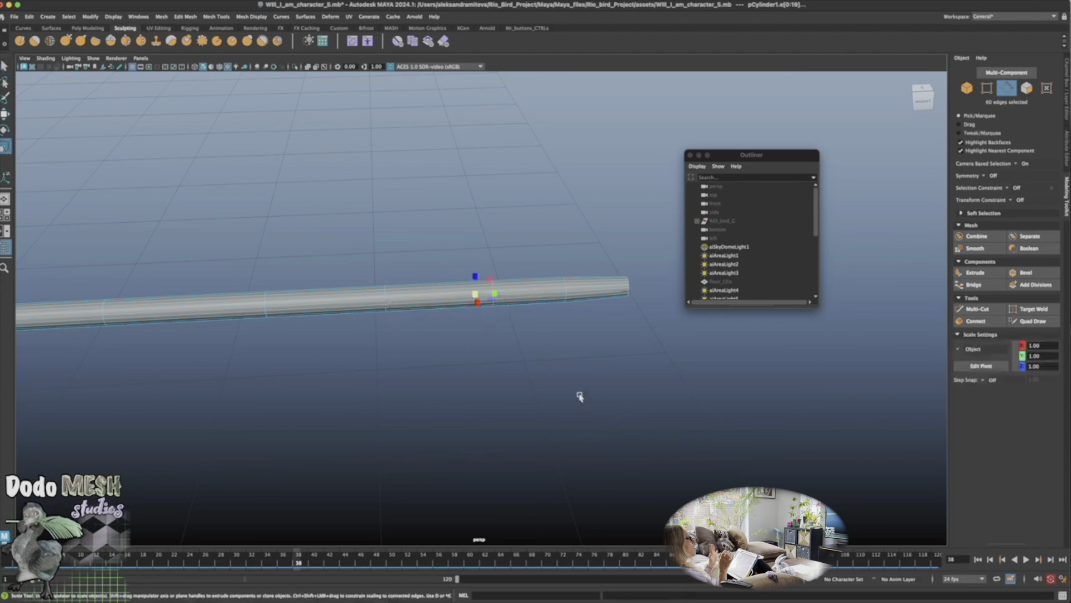
left_click_drag(472, 296, 455, 295)
right_click_drag(616, 392, 195, 327, "alt")
right_click_drag(508, 442, 166, 333, "alt")
Scale the whole rod as an object to about 0.71 in X and Z and 0.51 in Y, then deselect it
key("F8")
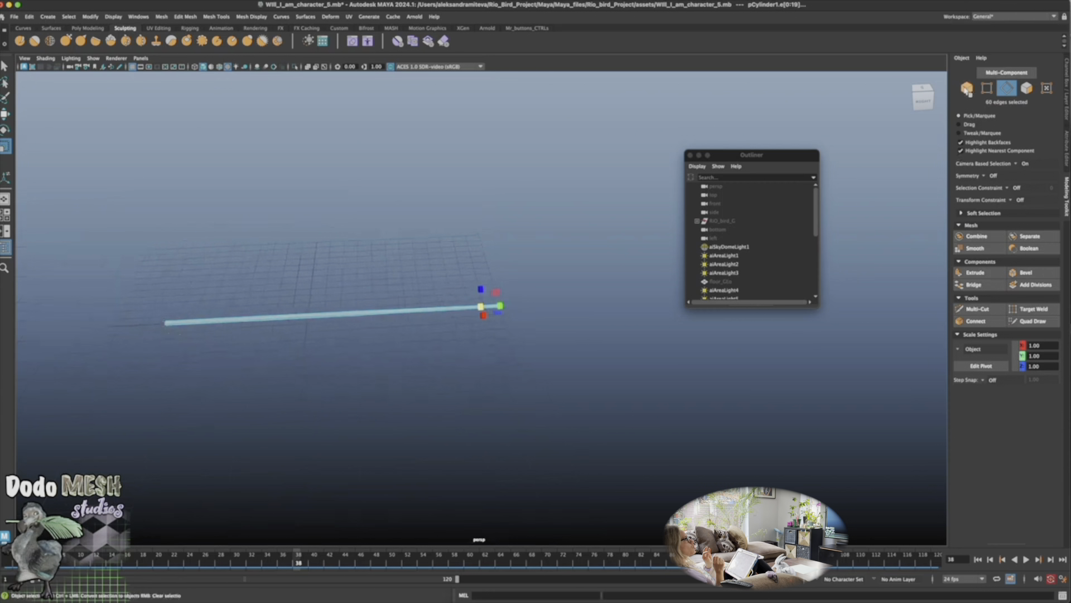
left_click_drag(499, 306, 499, 308)
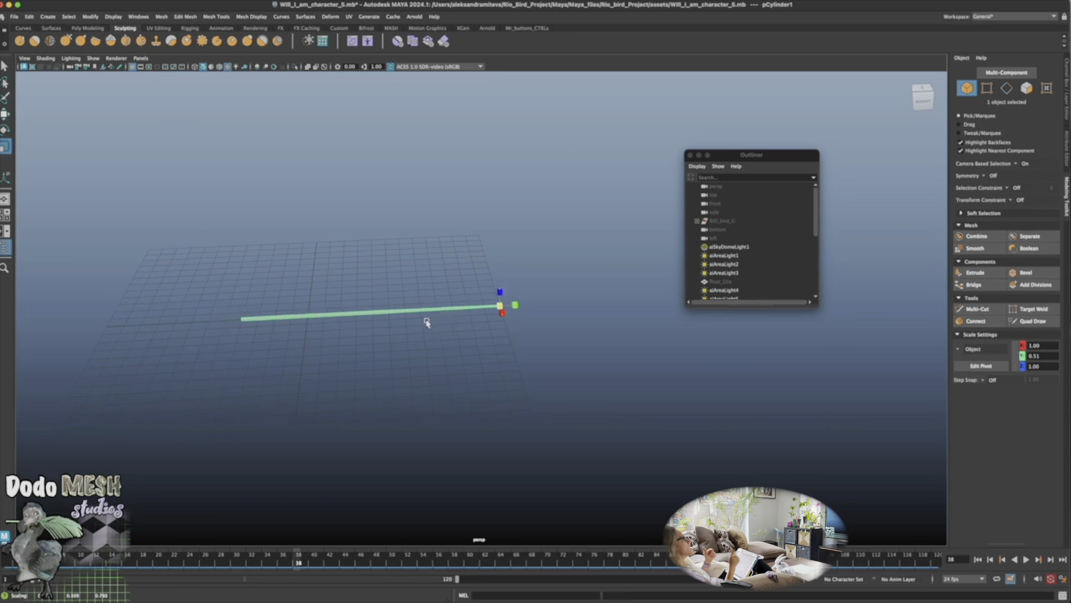
left_click_drag(401, 327, 413, 319)
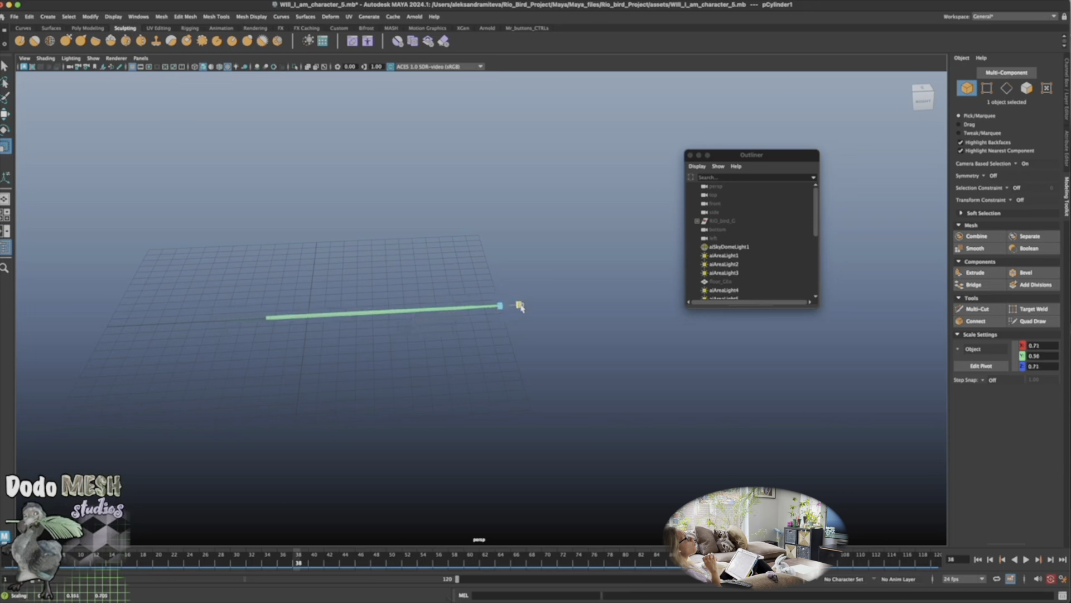
left_click_drag(521, 307, 530, 309)
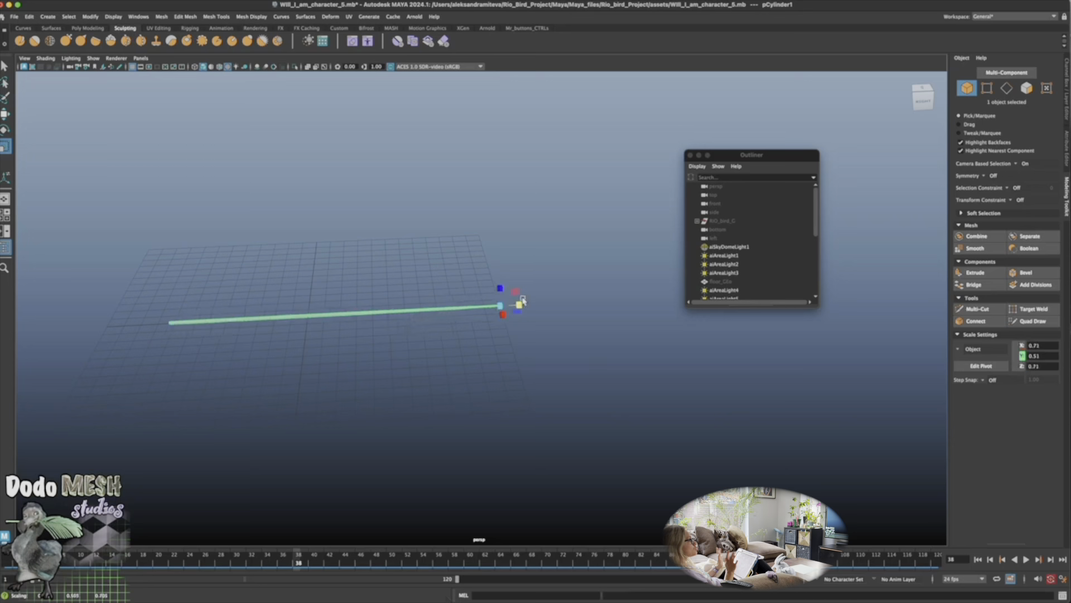
key("q")
left_click(436, 446)
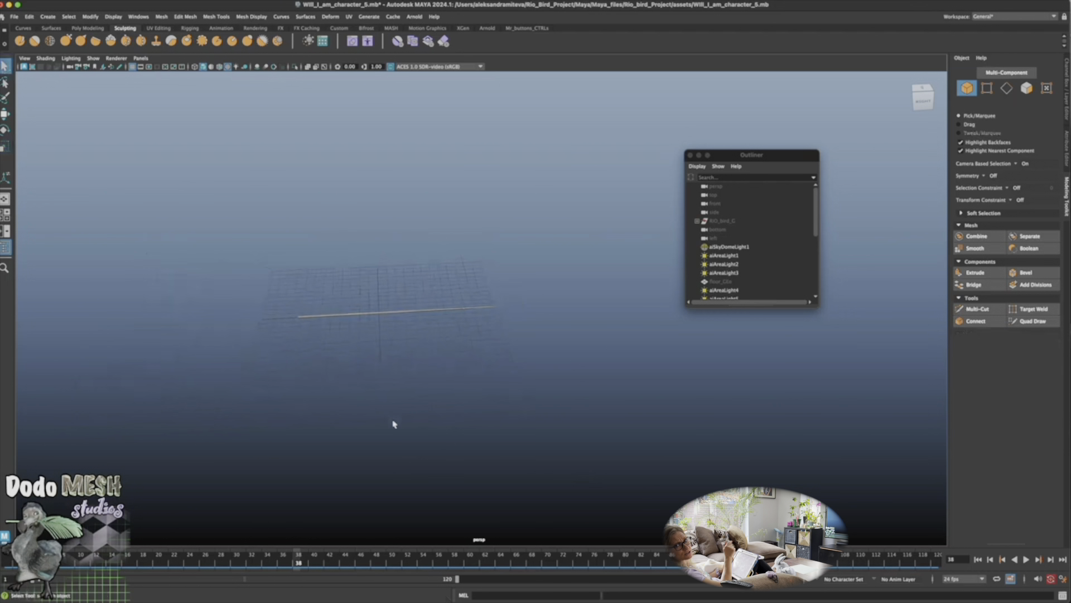
left_click_drag(394, 424, 806, 432, "alt")
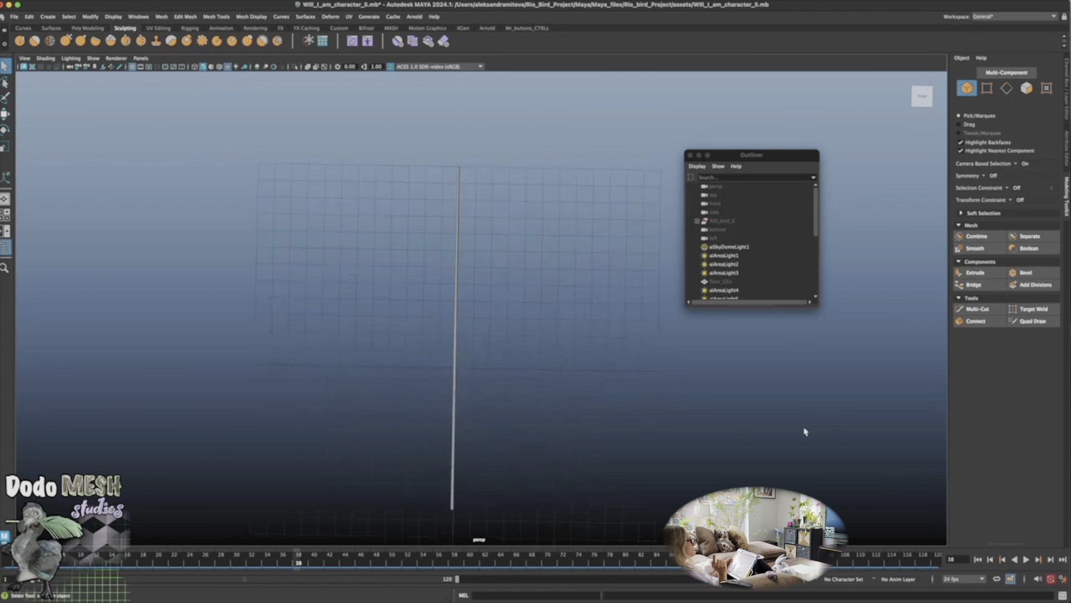
left_click(454, 429)
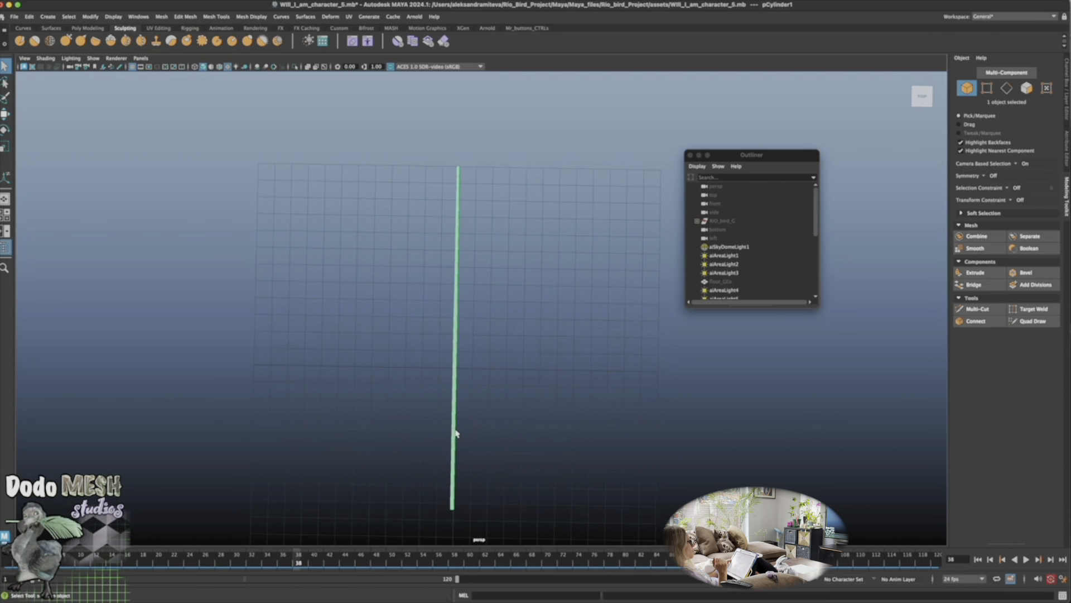
left_click_drag(455, 433, 703, 462, "alt")
right_click_drag(704, 458, 800, 439, "alt")
middle_click_drag(744, 449, 830, 428, "alt")
right_click_drag(739, 452, 1067, 467, "alt")
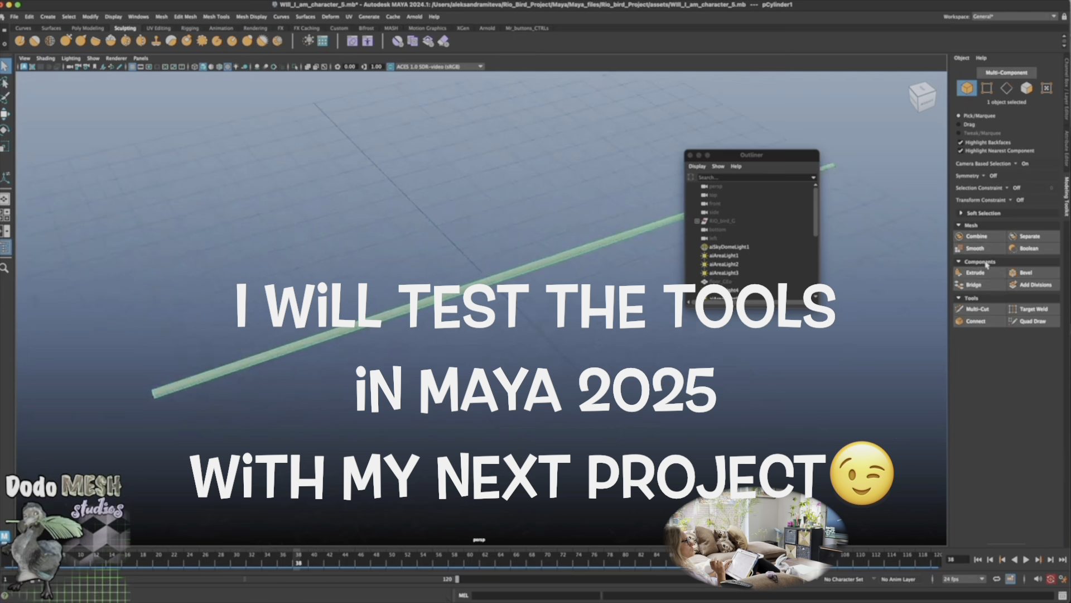
left_click(989, 310)
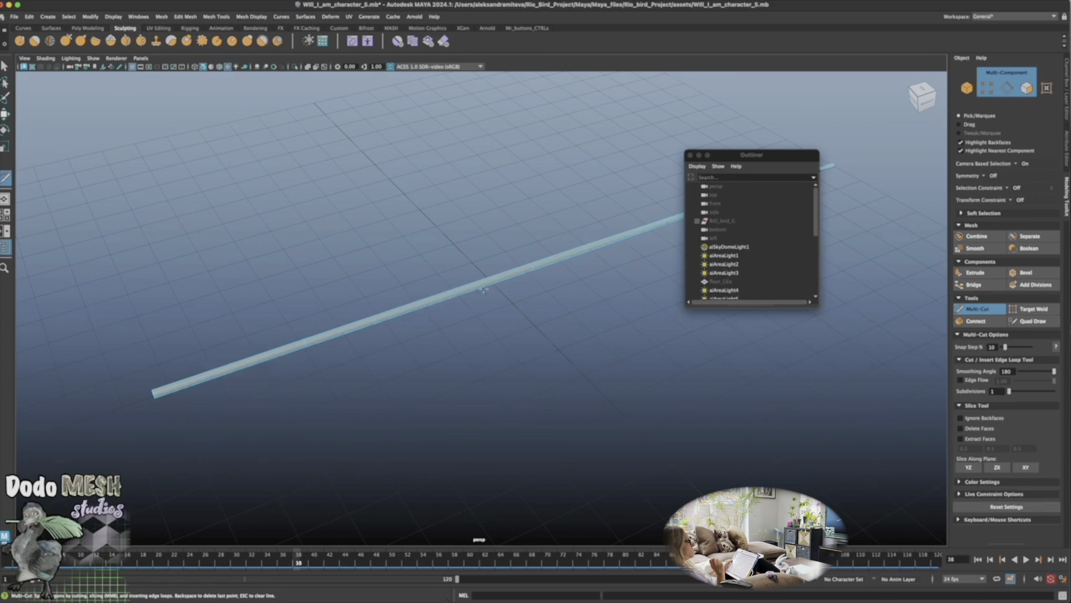
middle_click_drag(650, 376, 490, 433, "alt")
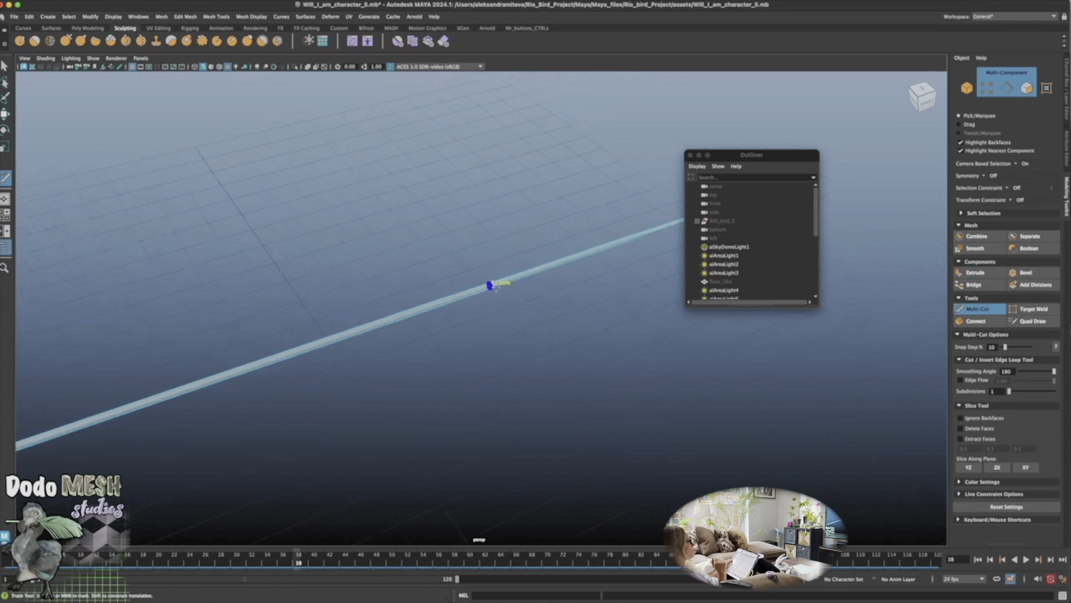
left_click_drag(664, 402, 572, 461, "alt")
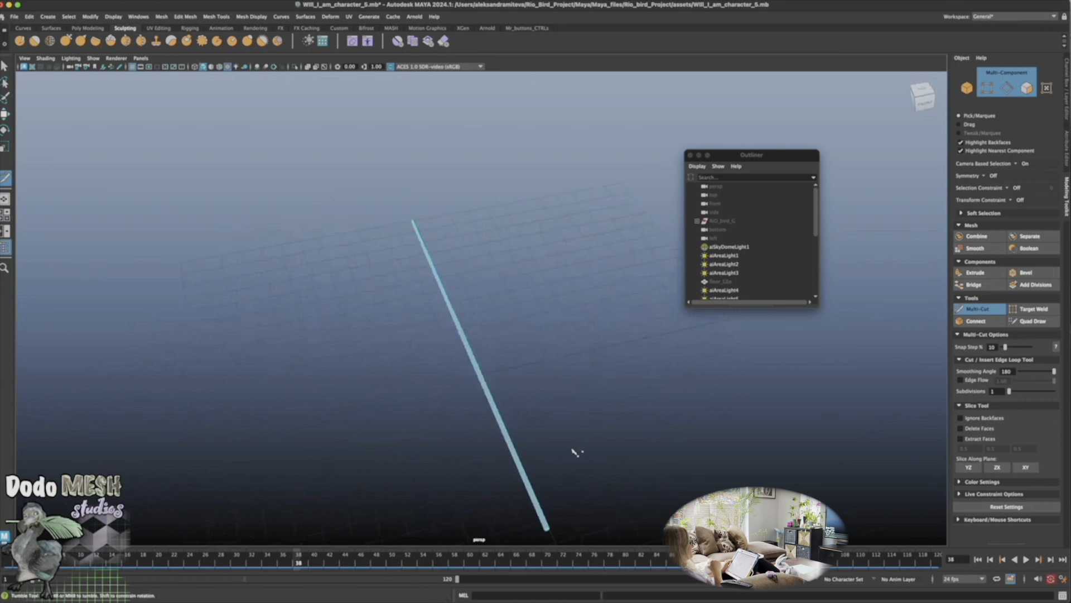
key("F8")
left_click(737, 384)
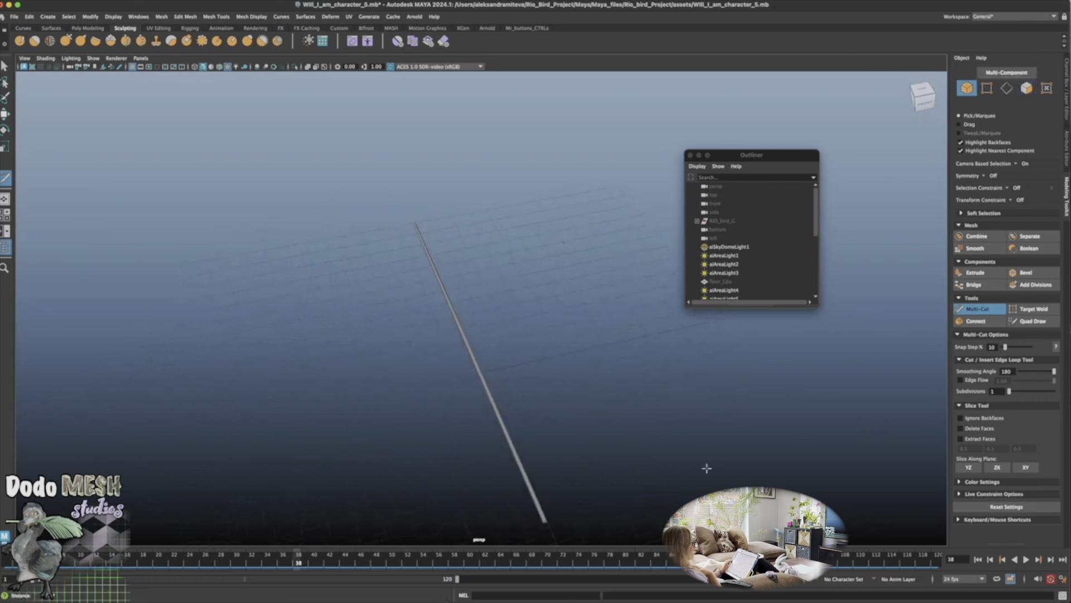
Turn off camera-based selection for marquee selecting and select all faces of the rod's half with the narrowed end
left_click_drag(706, 469, 579, 500, "alt")
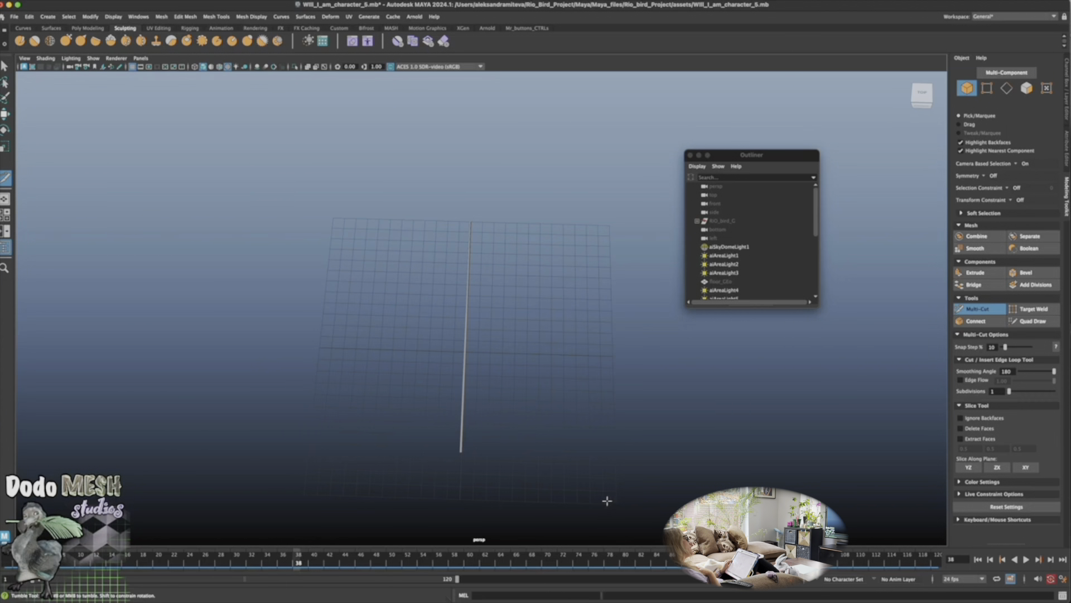
right_click_drag(518, 358, 777, 378, "alt")
left_click(1006, 88)
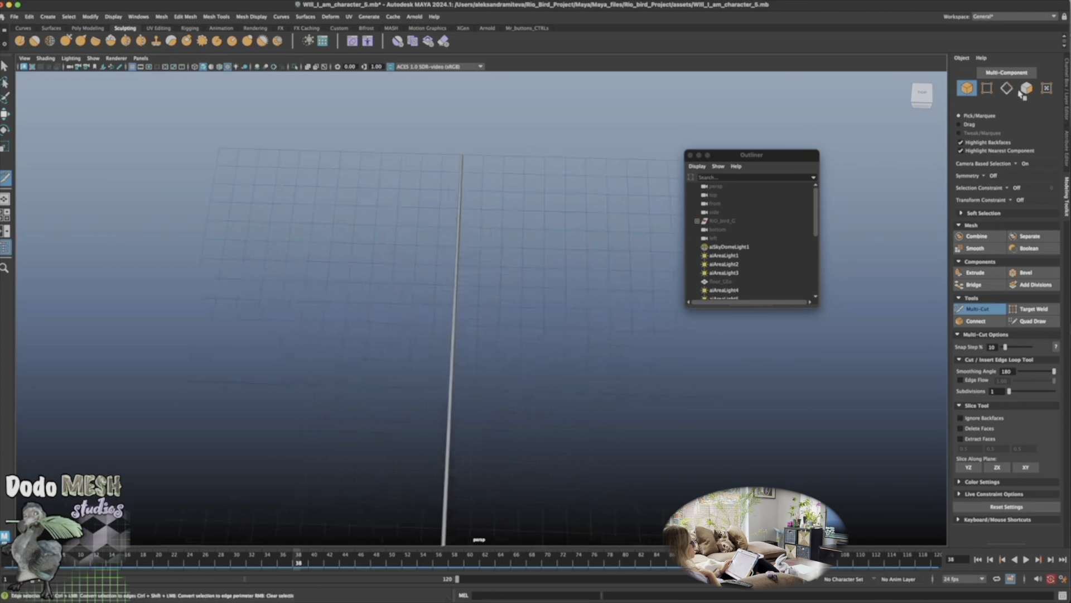
left_click(450, 355)
left_click_drag(494, 385, 558, 447, "alt")
left_click(982, 308)
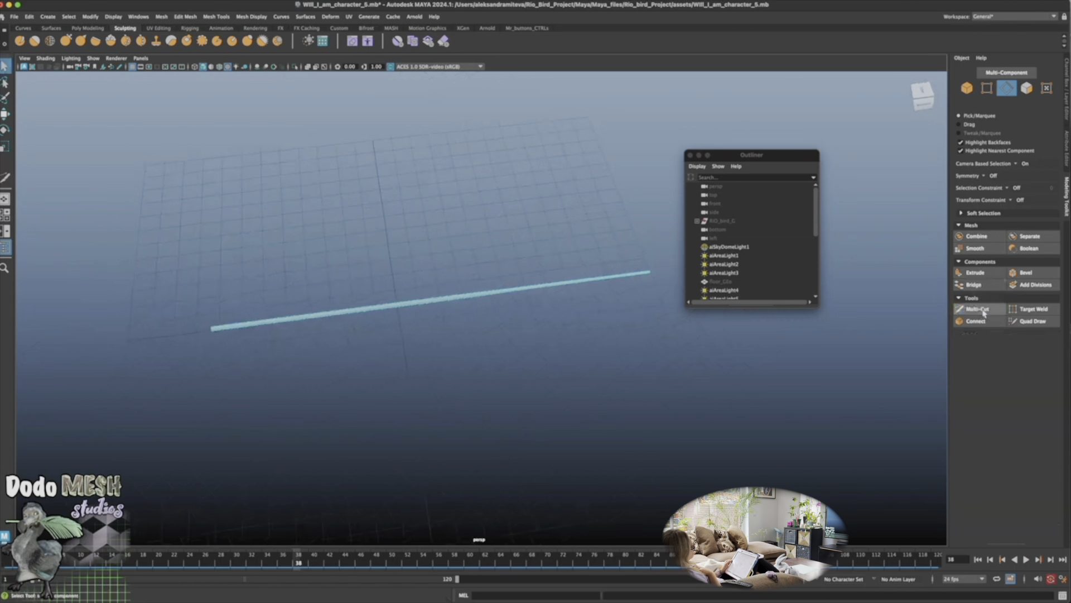
double_click(5, 65)
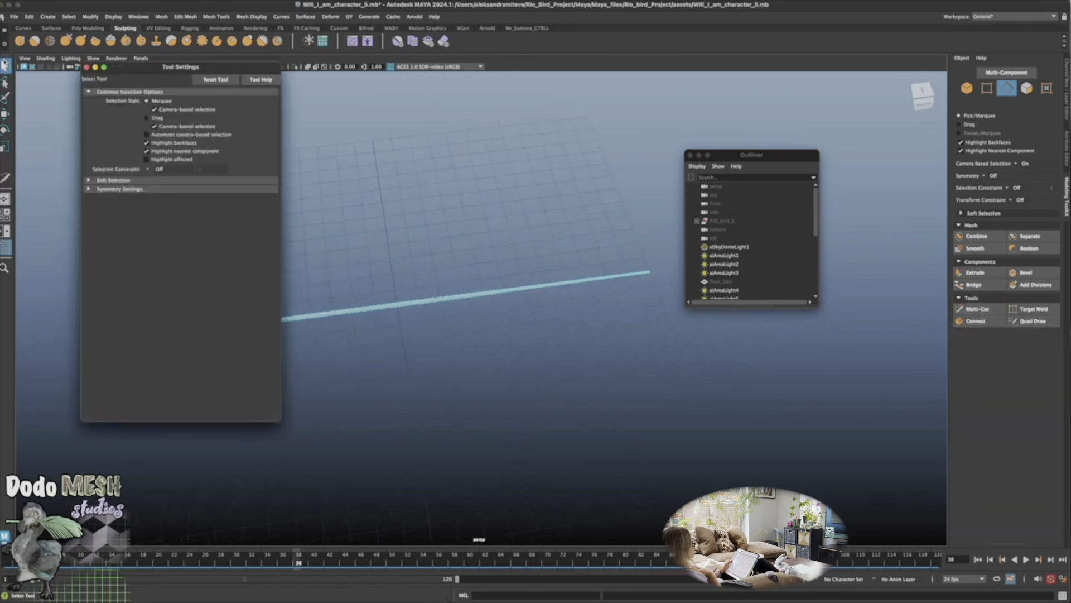
left_click(154, 109)
key("F11")
left_click_drag(444, 247, 665, 300)
Scale the selected half thinner with soft selection on and an adjusted falloff, then return to object selection
key("b")
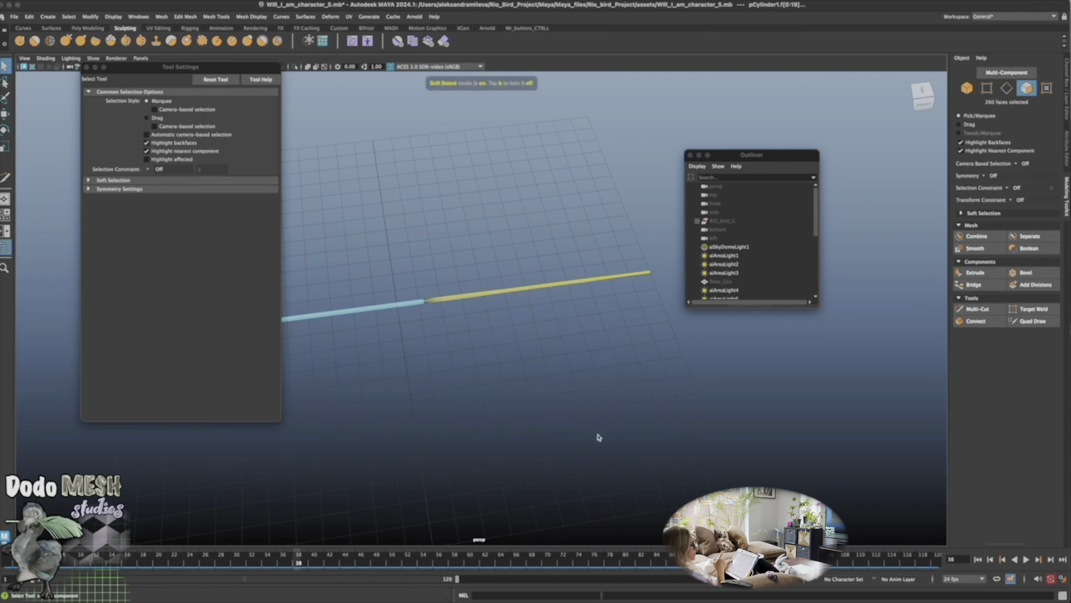
left_click_drag(525, 349, 598, 349)
key("r")
left_click_drag(548, 286, 548, 287)
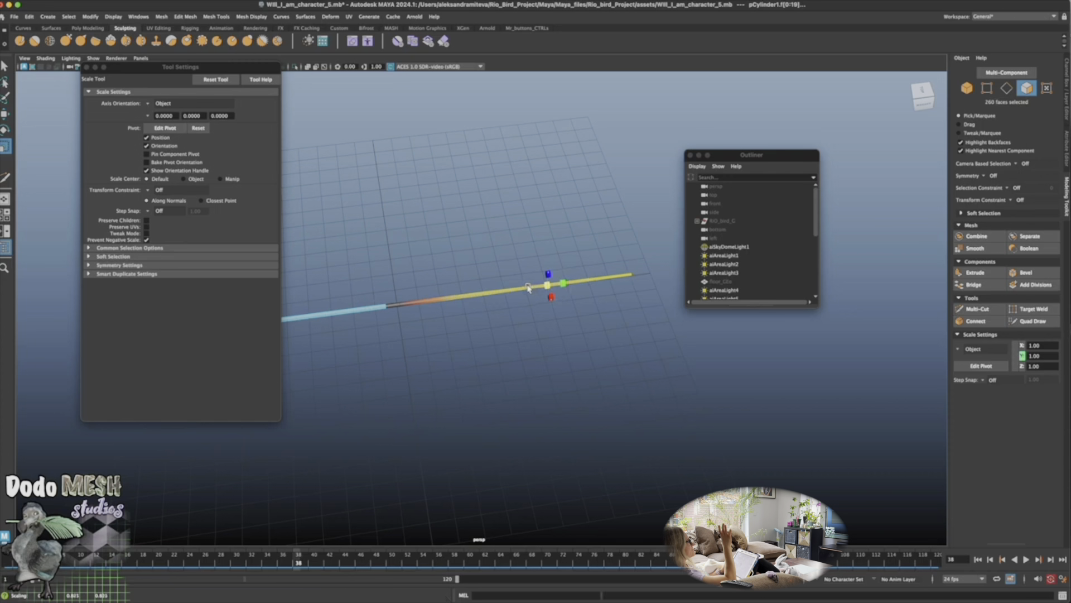
mouse_move(509, 287)
left_mouse_down()
mouse_move(570, 283)
mouse_move(529, 291)
left_mouse_up()
right_click_drag(719, 399, 445, 409, "alt")
middle_click_drag(566, 433, 609, 447, "alt")
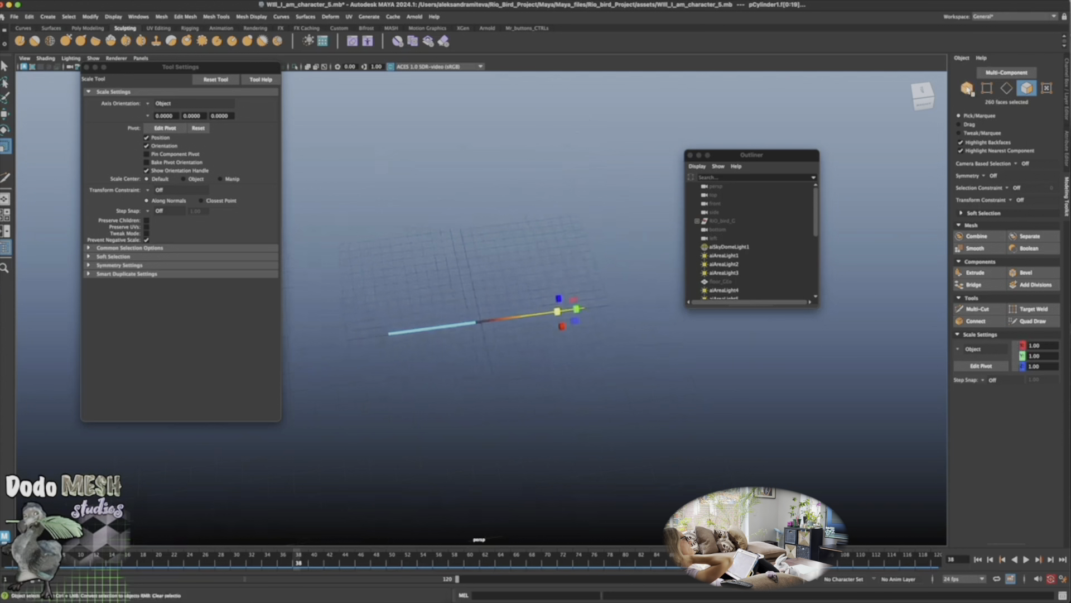
left_click(967, 89)
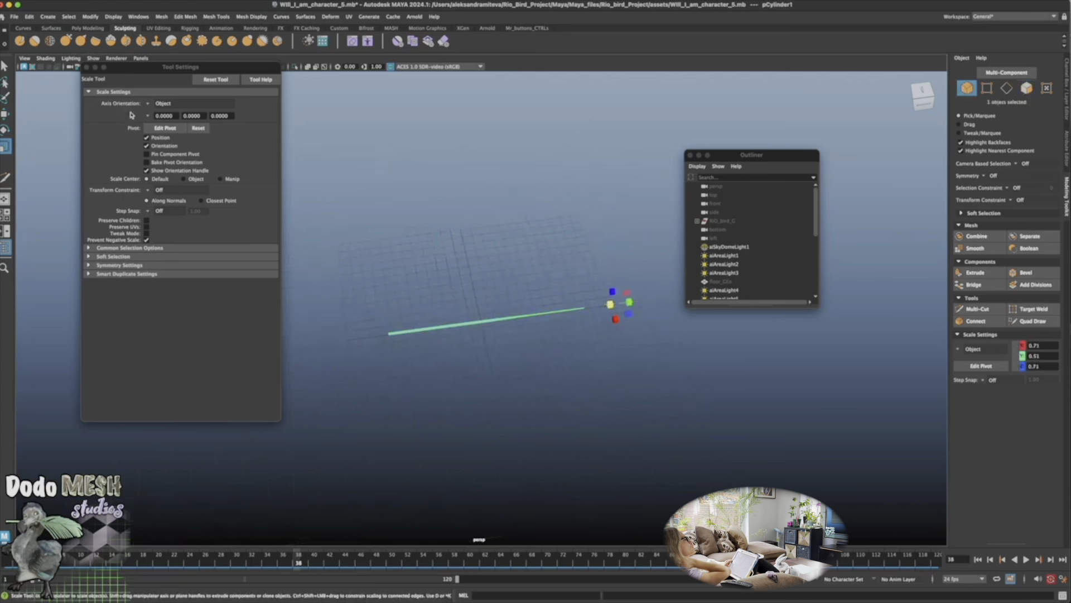
Re-enable camera-based selection for the marquee and drag styles, save the scene and deselect the rod
left_click(5, 66)
left_click(155, 109)
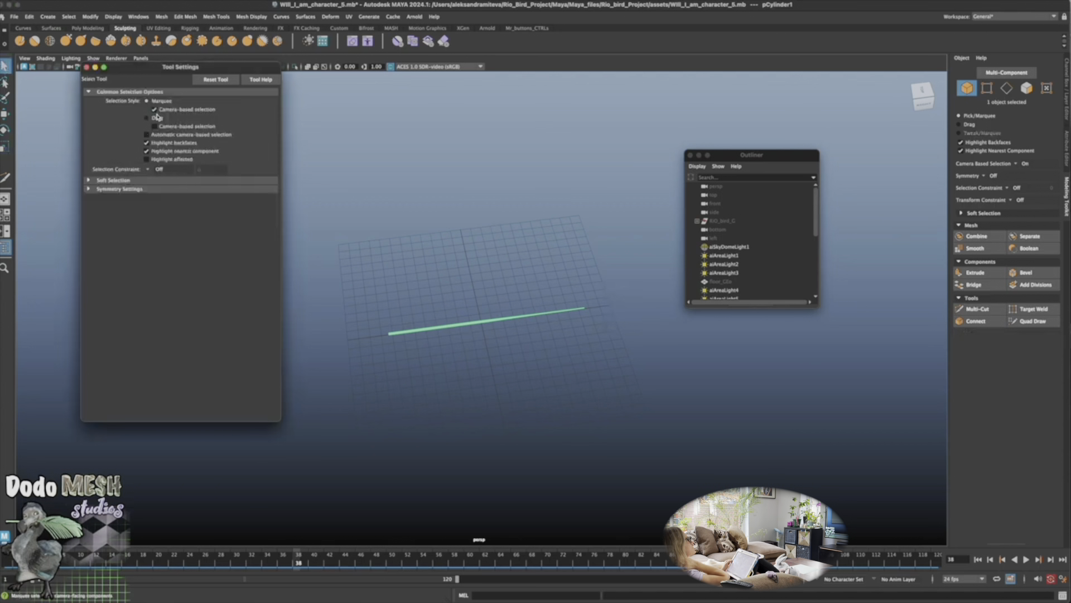
left_click(155, 126)
left_click(88, 67)
key("super+s")
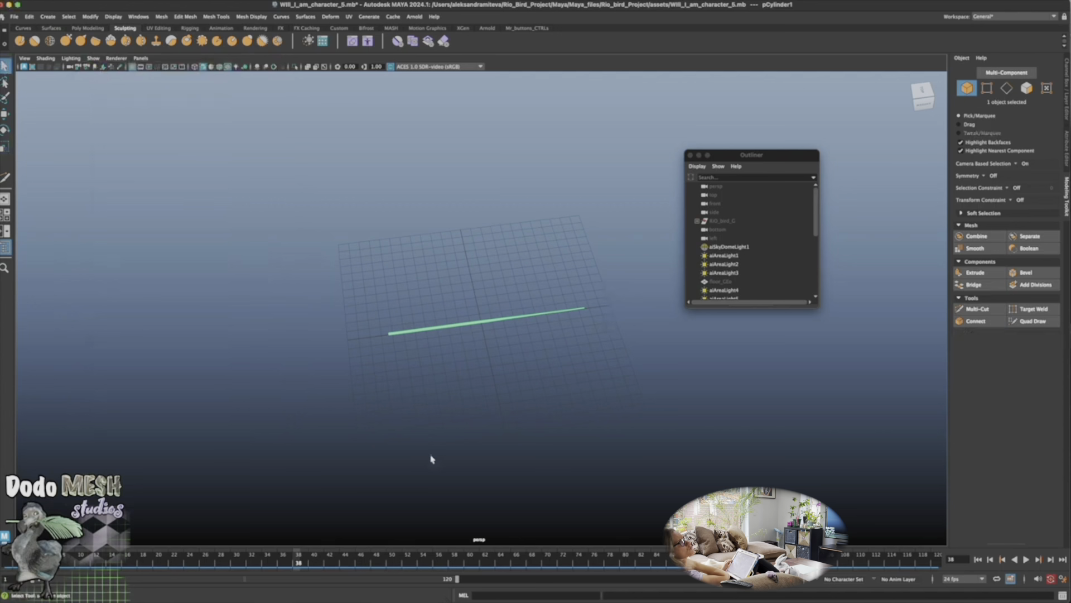
left_click(430, 454)
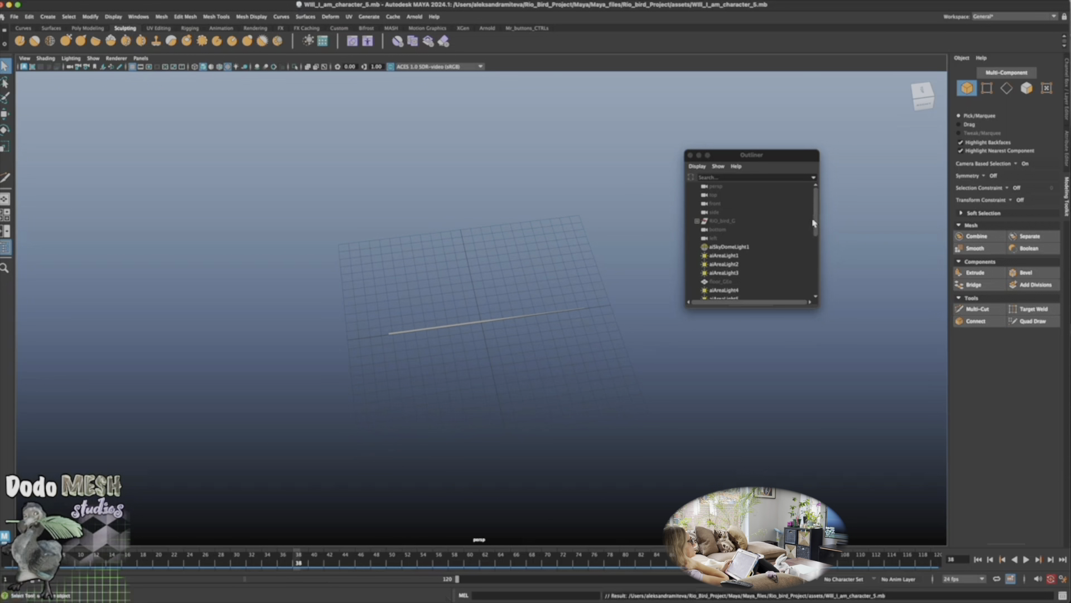
Select the whole tapered rod as an object in the perspective view
left_click_drag(815, 223, 817, 269)
scroll(816, 255, "up", 10)
left_click_drag(646, 466, 680, 473, "alt")
left_click_drag(849, 470, 421, 454, "alt")
left_click(424, 457)
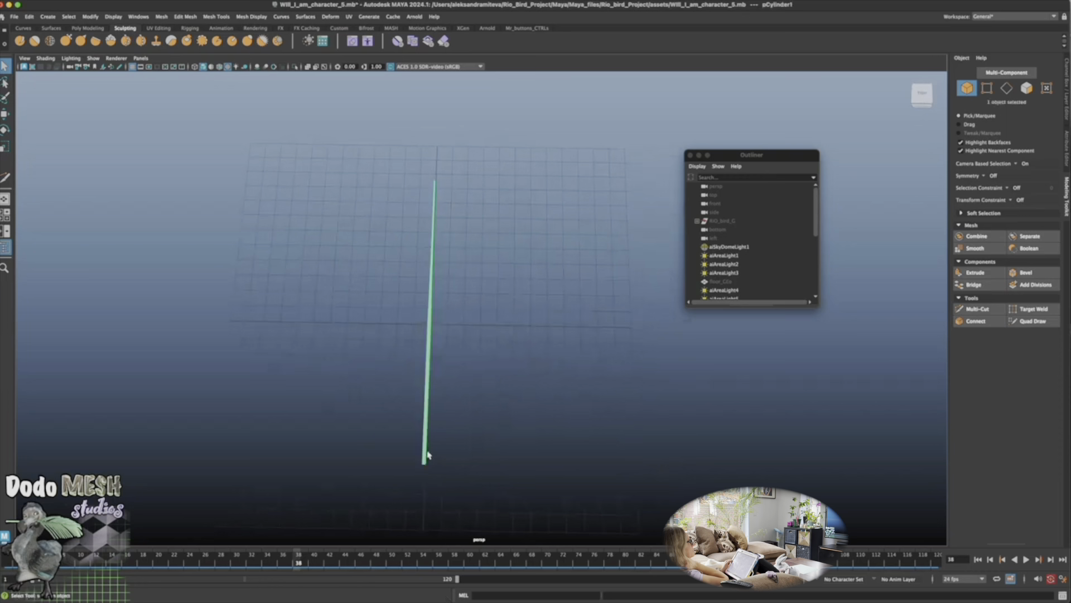
left_click(1012, 17)
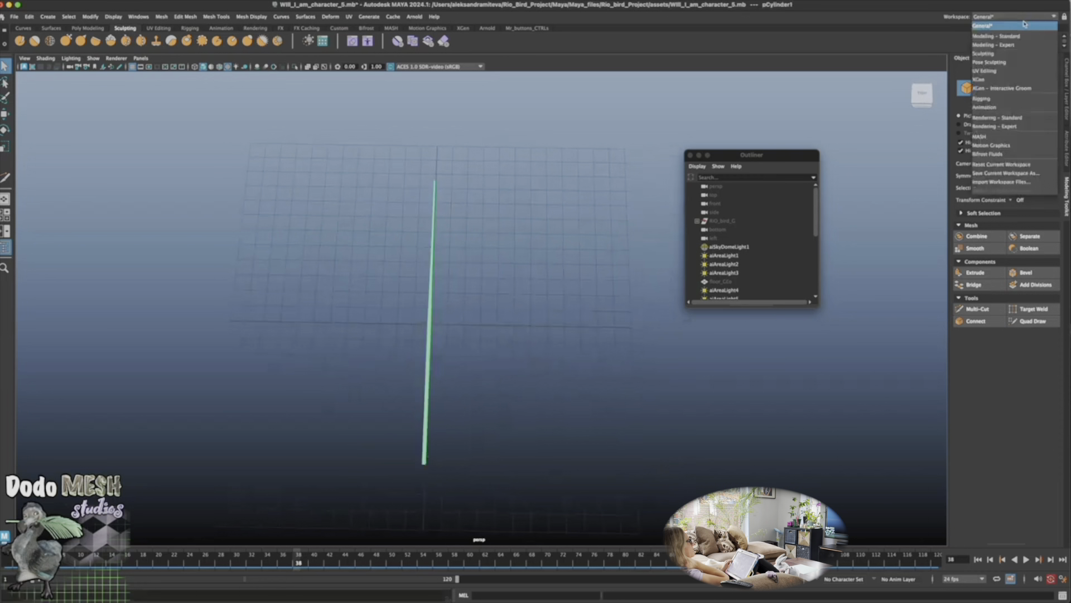
left_click(1026, 89)
left_click_drag(624, 474, 637, 438, "alt")
right_click_drag(636, 438, 823, 472, "alt")
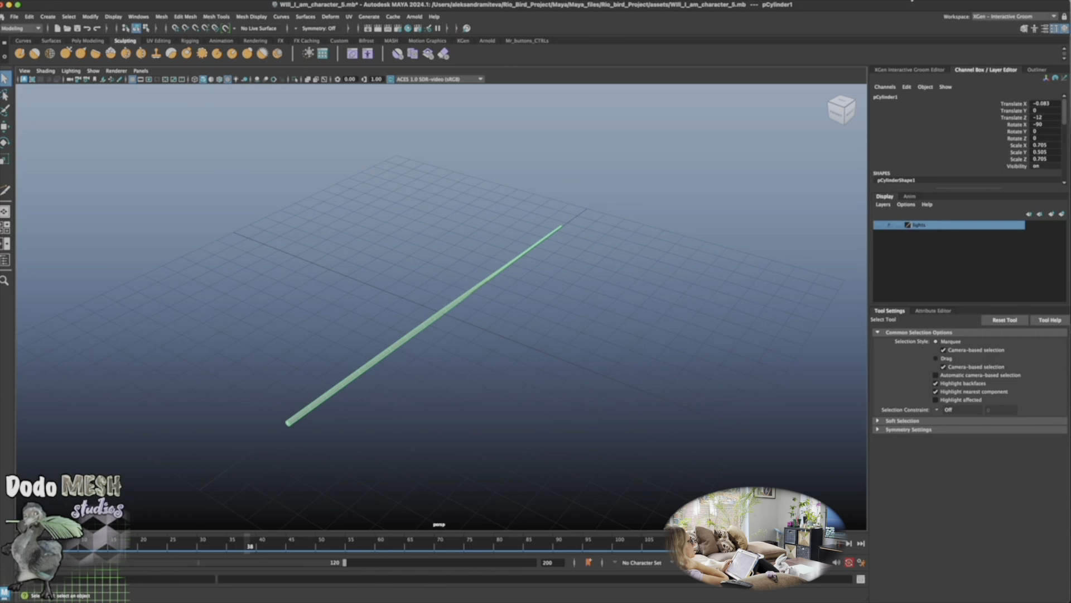
left_click_drag(662, 477, 679, 463, "alt")
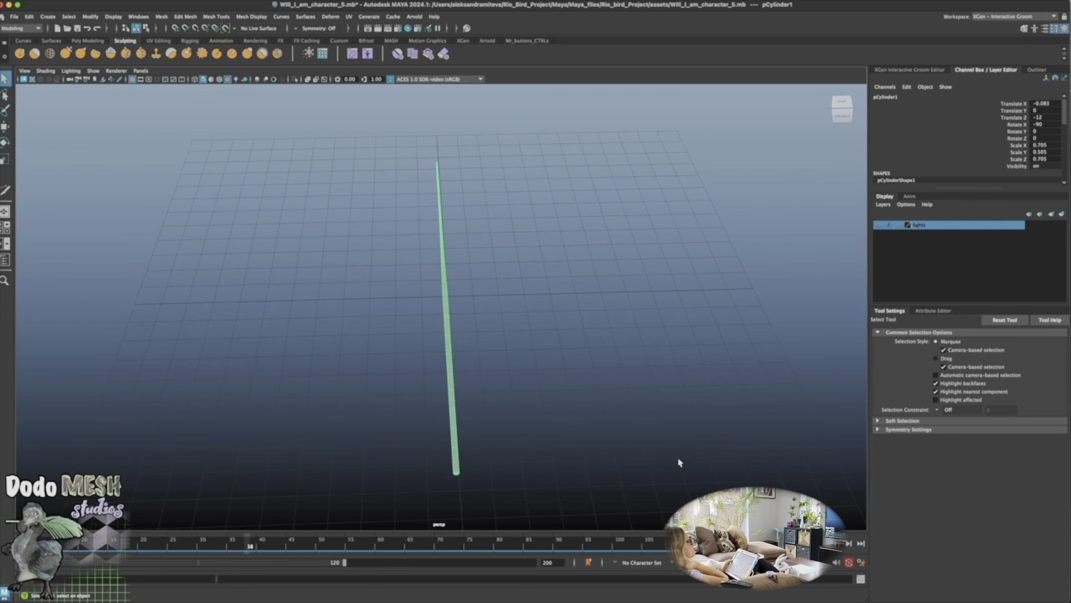
left_click_drag(632, 430, 656, 451, "alt")
left_click(1014, 16)
left_click(1016, 26)
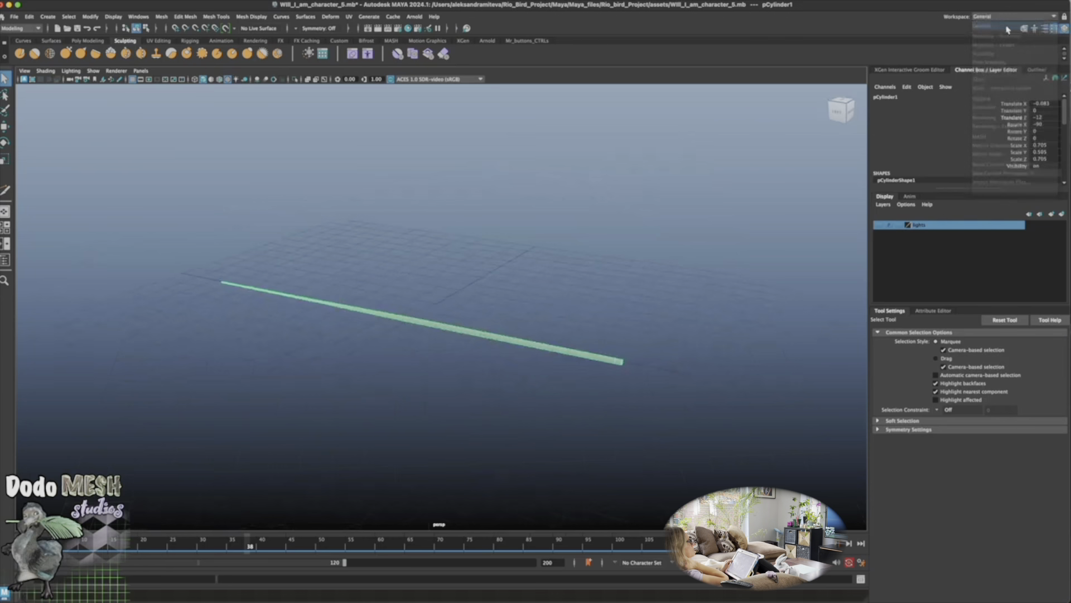
Switch the rod to face selection and turn on Object X symmetry
left_click_drag(697, 445, 708, 445, "alt")
left_click(1027, 87)
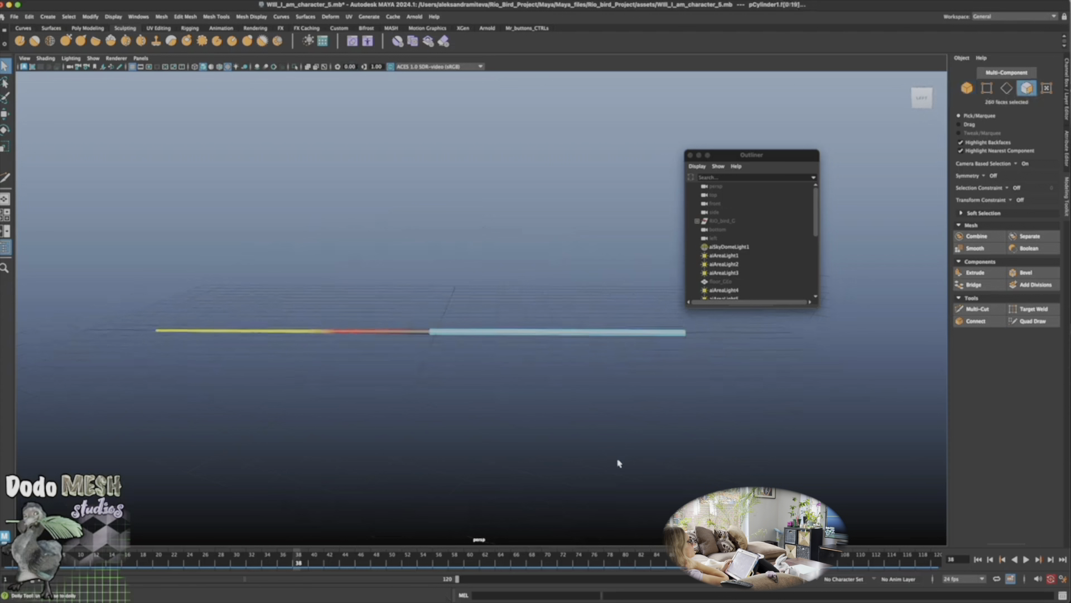
right_click_drag(617, 462, 842, 430, "alt")
left_click(984, 177)
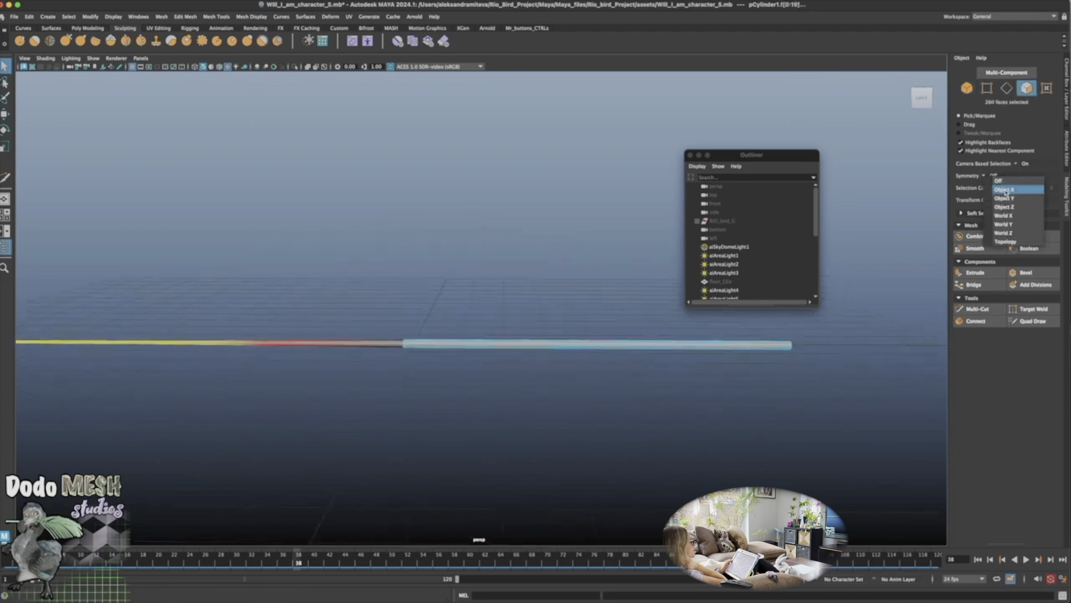
left_click(1004, 190)
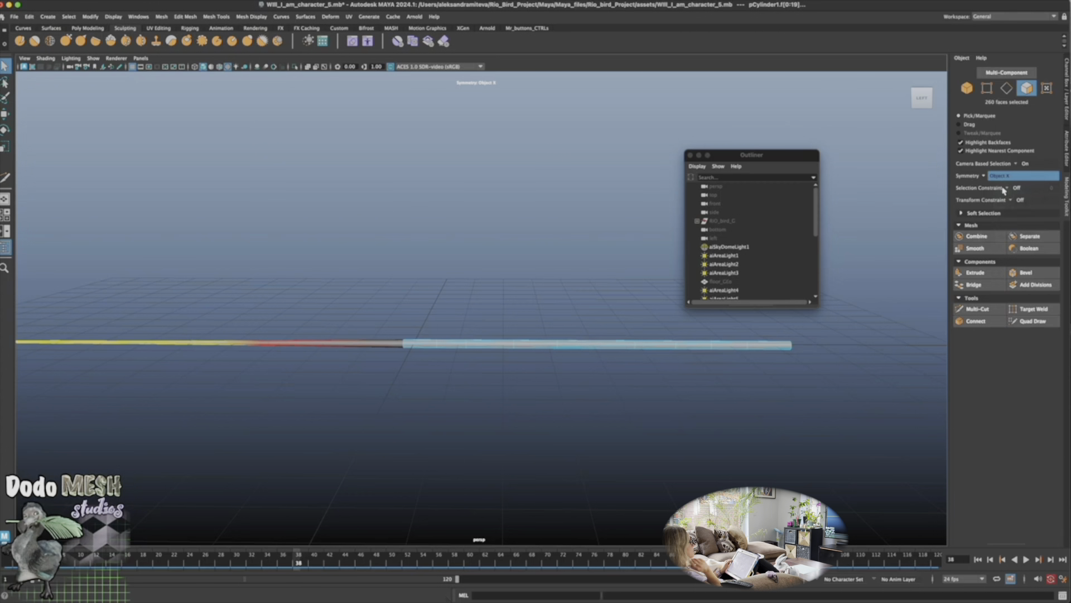
Select a full lengthwise row of side faces on the rod, mirrored to the opposite side by symmetry
left_click(777, 347)
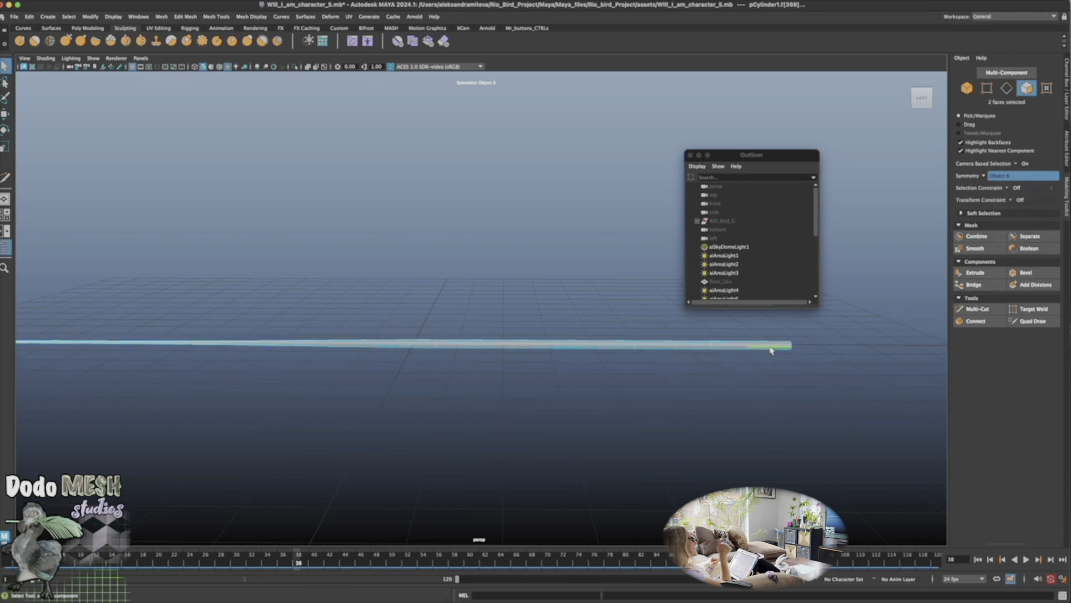
left_click(744, 347)
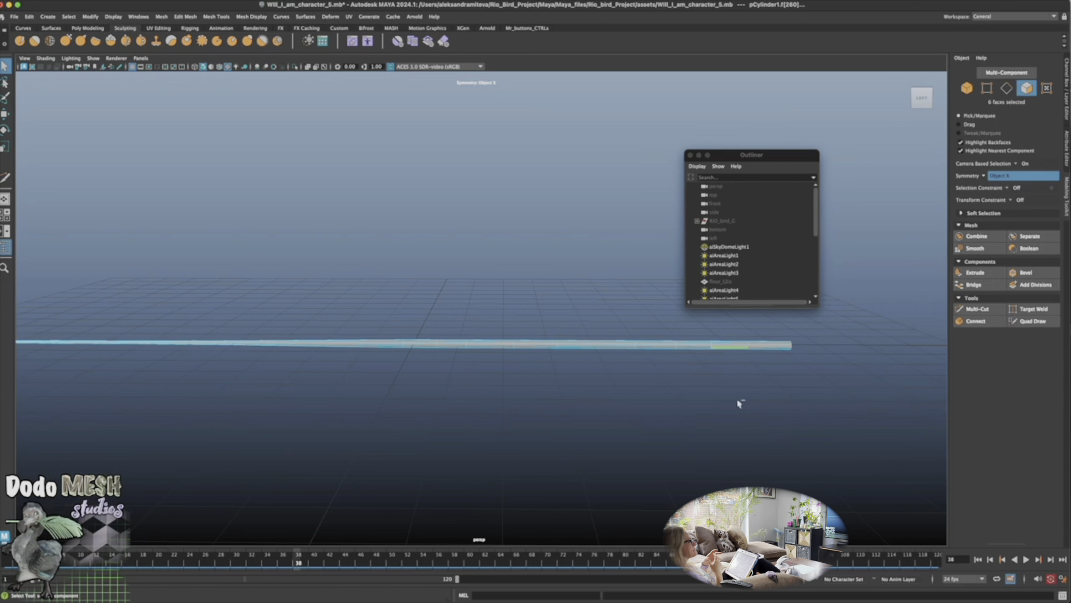
key("ctrl+z")
right_click_drag(725, 429, 929, 434, "alt")
key("f")
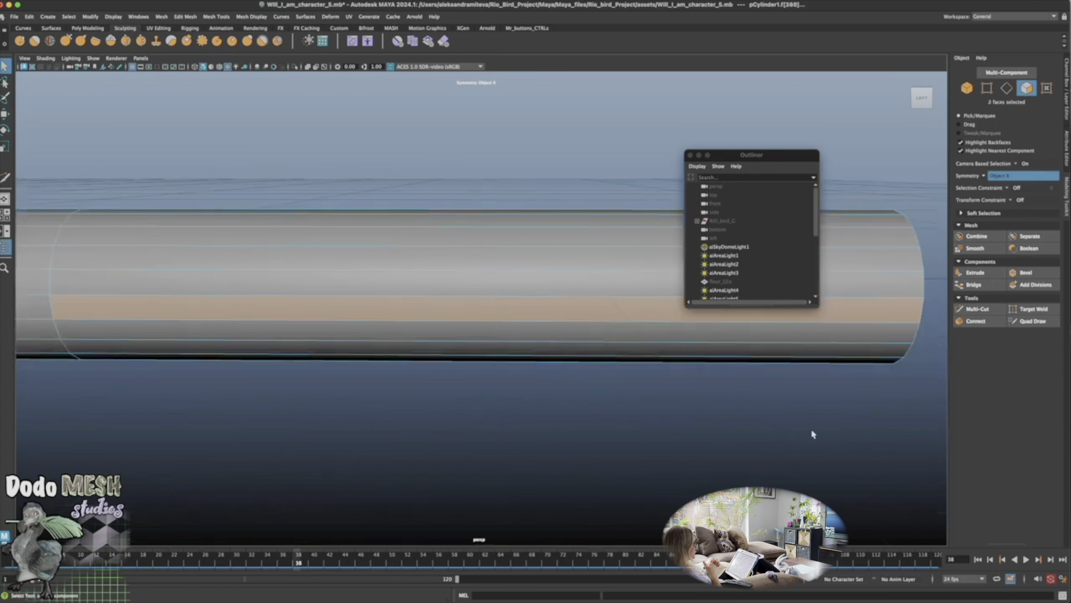
right_click_drag(813, 434, 359, 318, "alt")
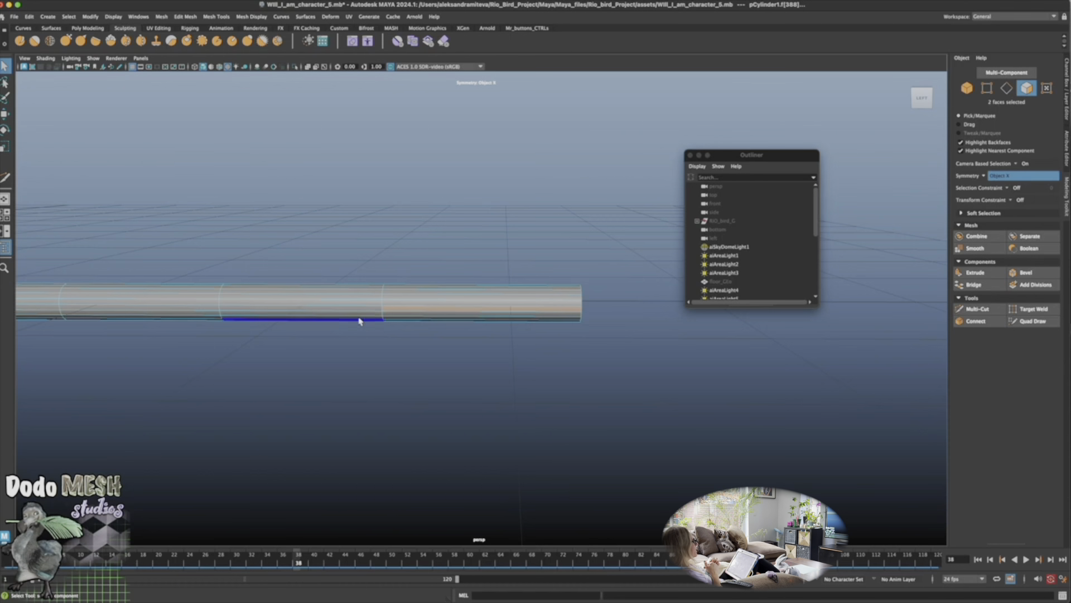
double_click(205, 309, "shift")
Add two more neighbouring lengthwise rows of side faces to the symmetrical selection
left_click(553, 315, "shift")
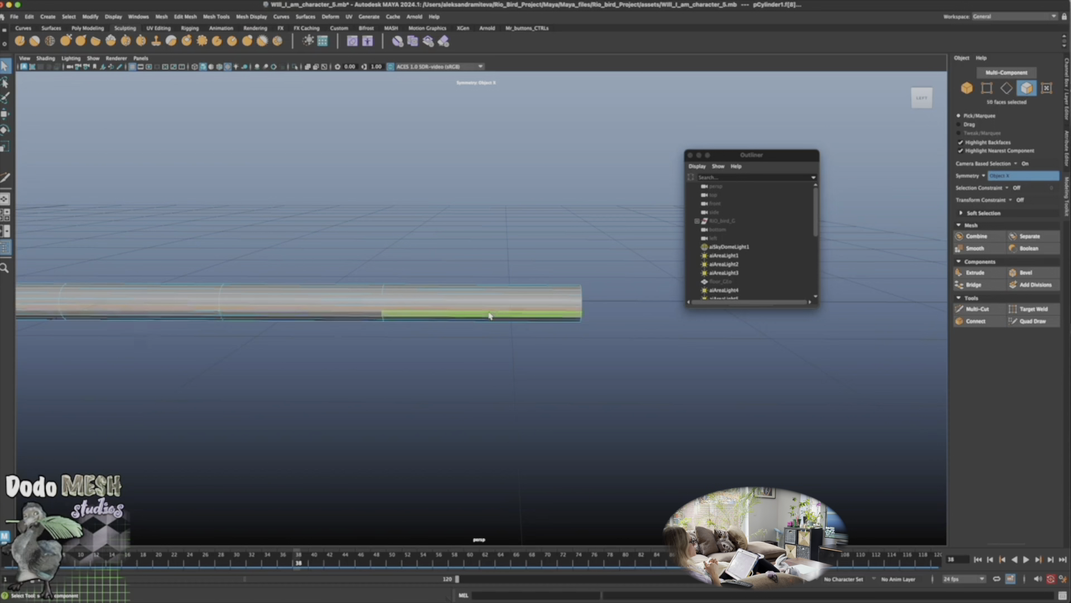
double_click(477, 317, "shift")
key("ctrl+z")
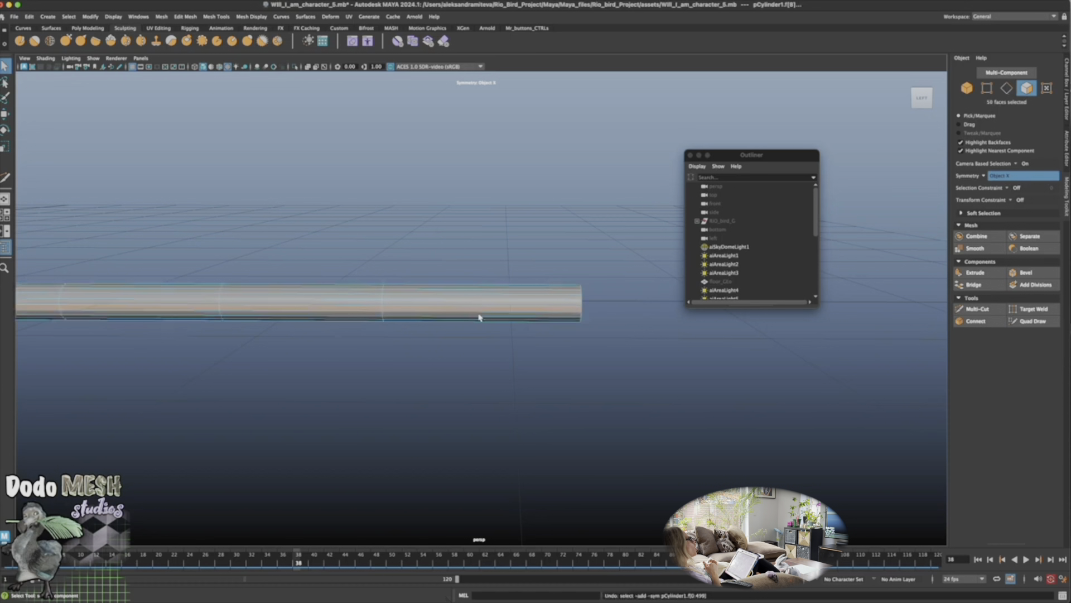
mouse_move(548, 337)
left_mouse_down("alt")
mouse_move(536, 368)
mouse_move(545, 327)
left_mouse_up("alt")
left_click(546, 319, "shift")
double_click(376, 313, "shift")
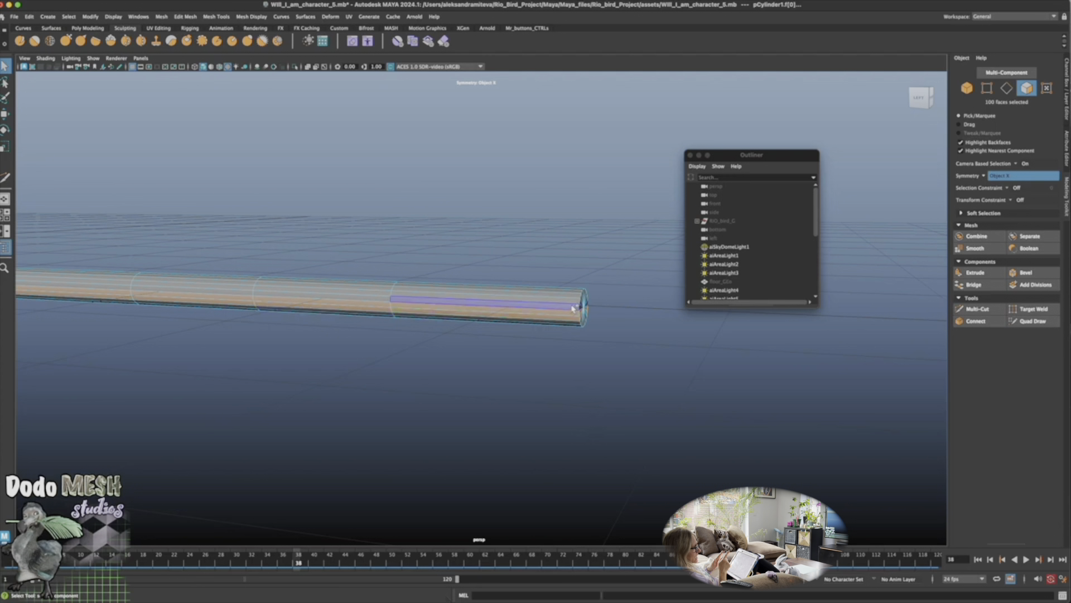
double_click(386, 300, "shift")
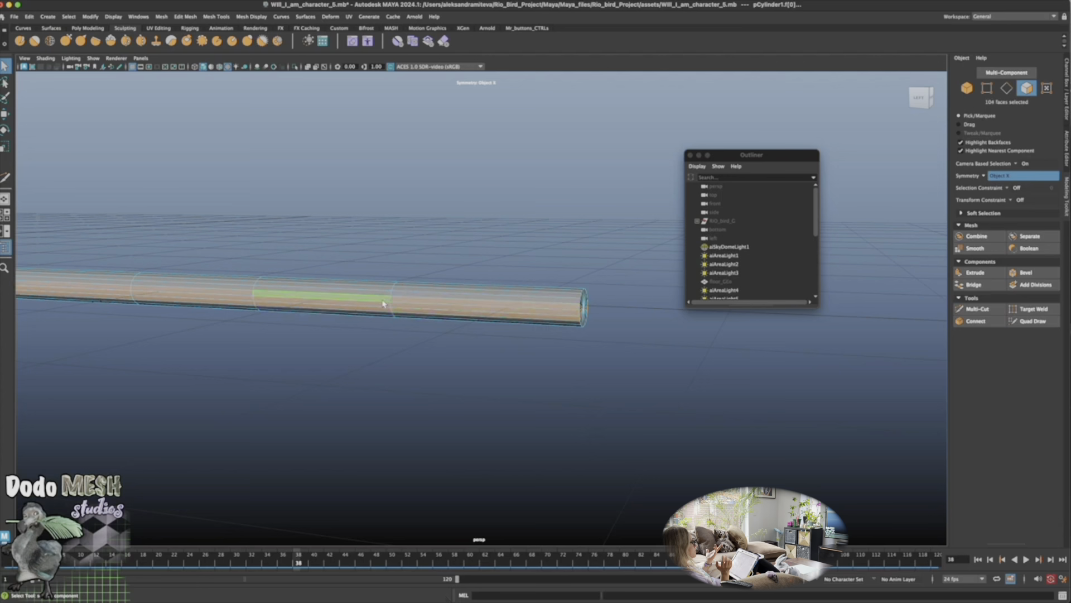
Create interactive groom splines on the selected side faces with the description name feather1_single
left_click_drag(543, 464, 516, 468, "alt")
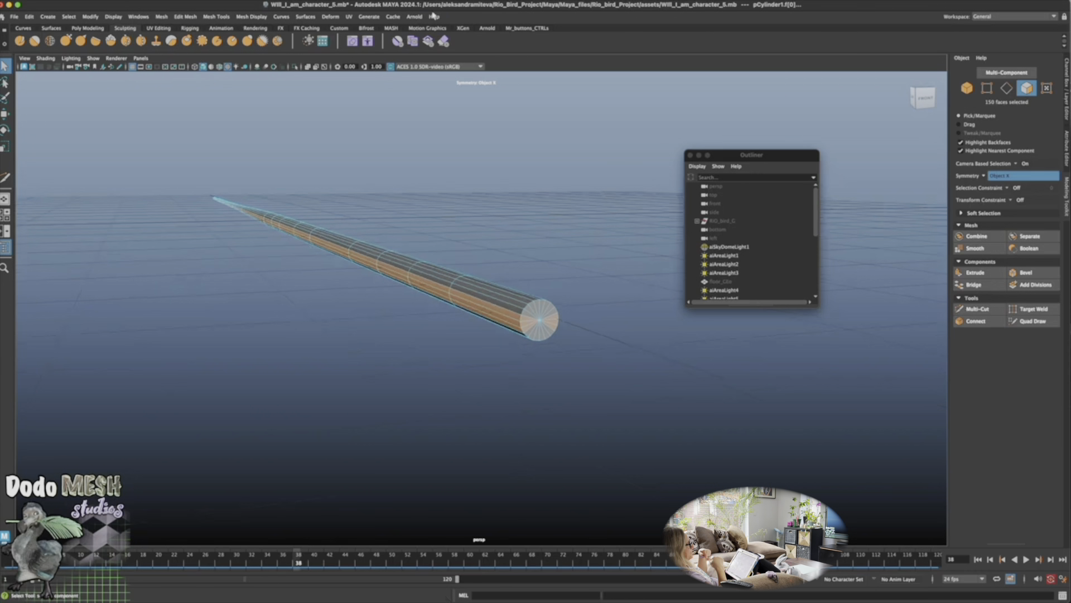
left_click(368, 17)
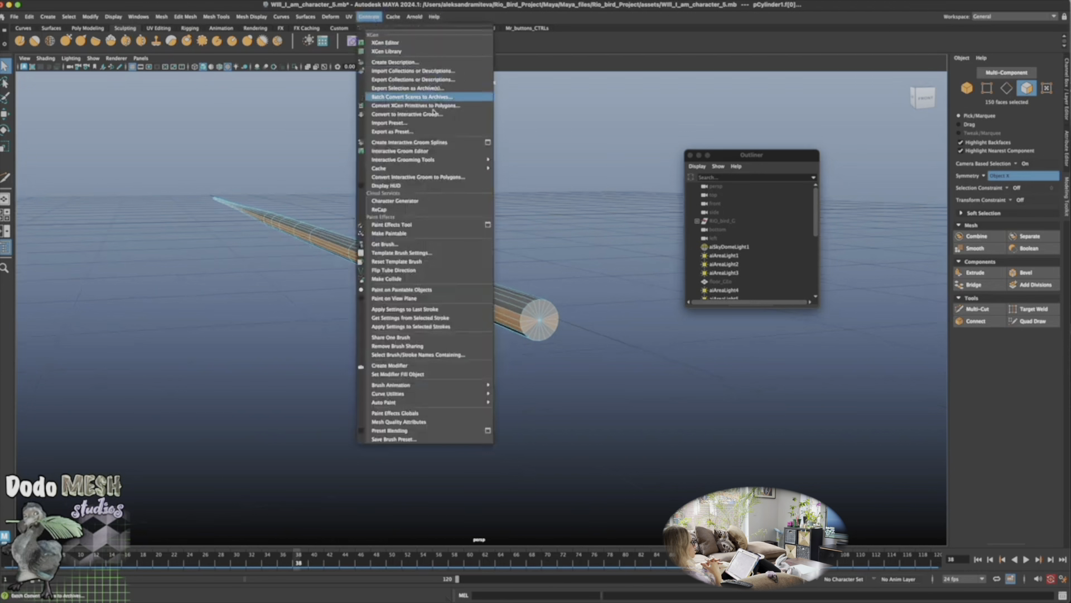
left_click(490, 144)
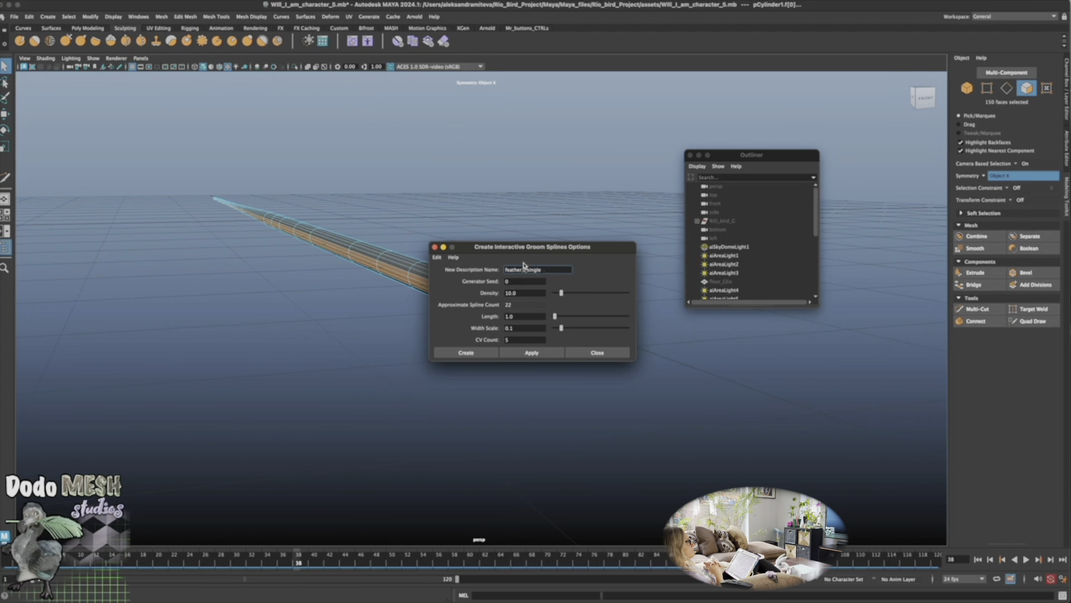
left_click(480, 352)
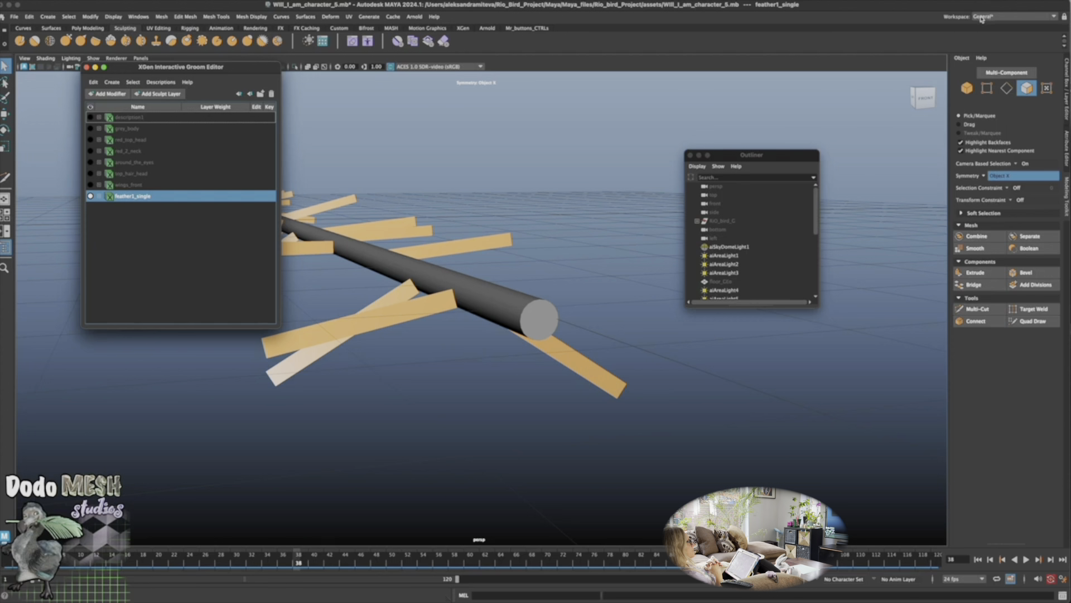
Return to object selection and move the XGen Interactive Groom Editor clear of the feather splines
left_click_drag(152, 71, 882, 256)
left_click_drag(679, 457, 648, 449, "alt")
right_click_drag(648, 449, 215, 382, "alt")
right_click_drag(600, 450, 401, 375, "alt")
middle_click_drag(522, 399, 454, 445, "alt")
left_click(968, 89)
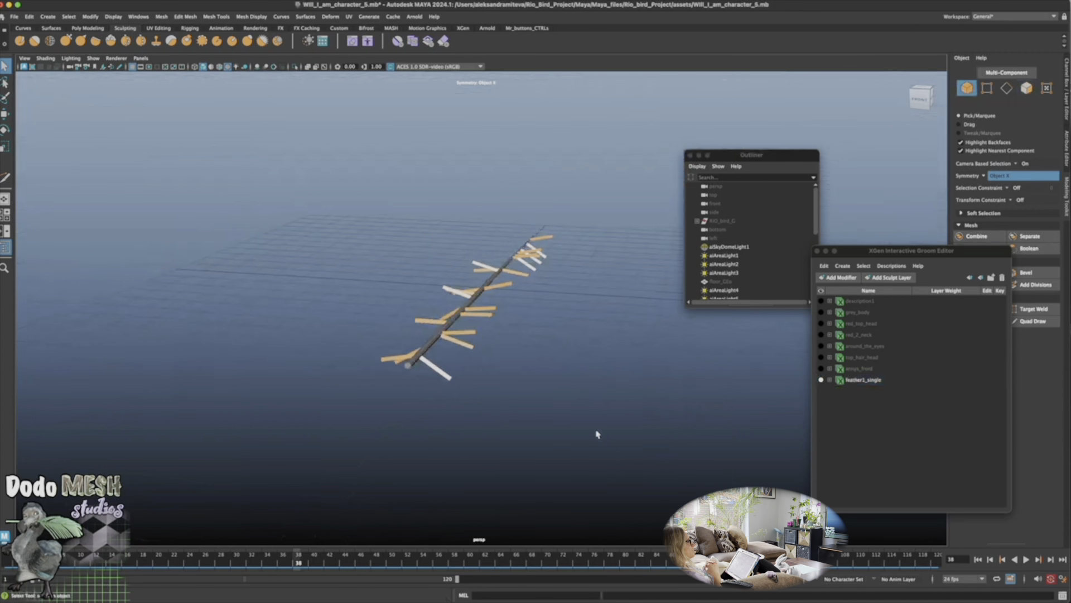
left_click_drag(597, 433, 600, 492, "alt")
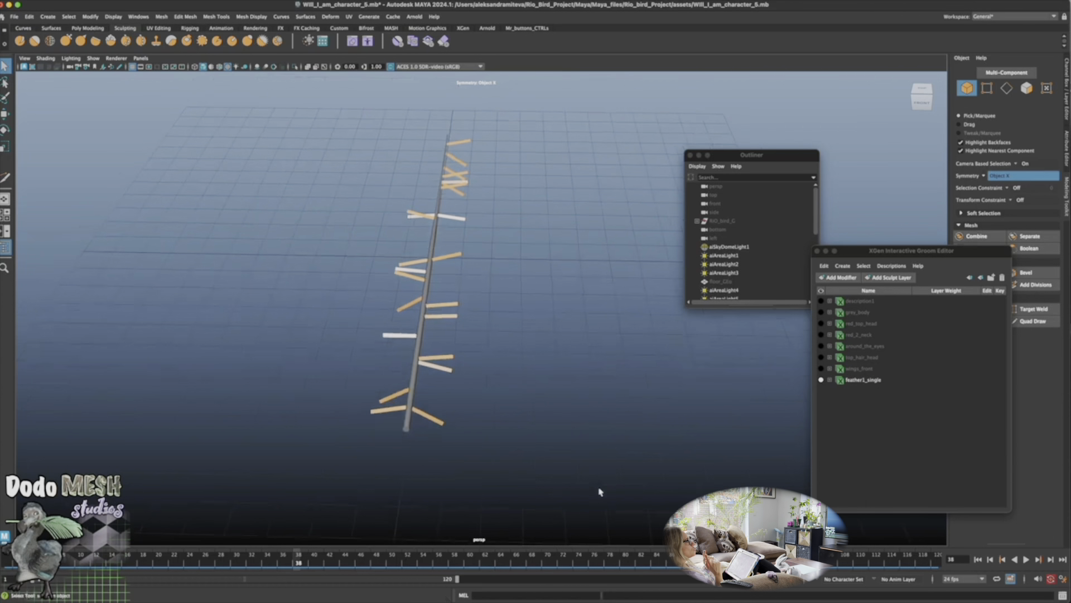
left_click_drag(903, 252, 800, 226)
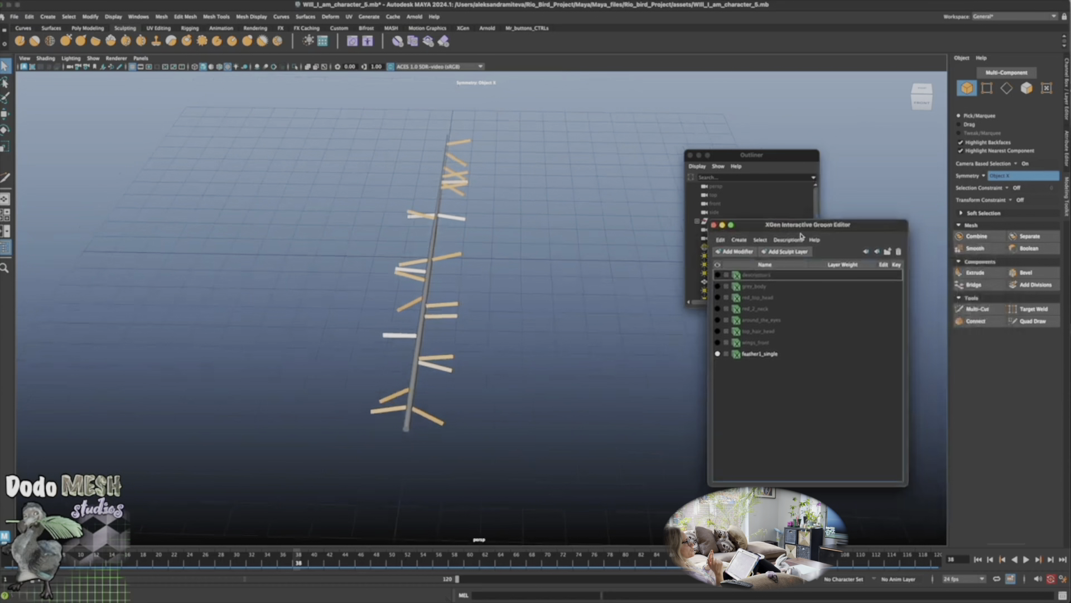
Expand the feather1_single description, show the attributes of its base node, and arrange the floating windows so the attributes are unobstructed
left_click(727, 354)
left_click(789, 388)
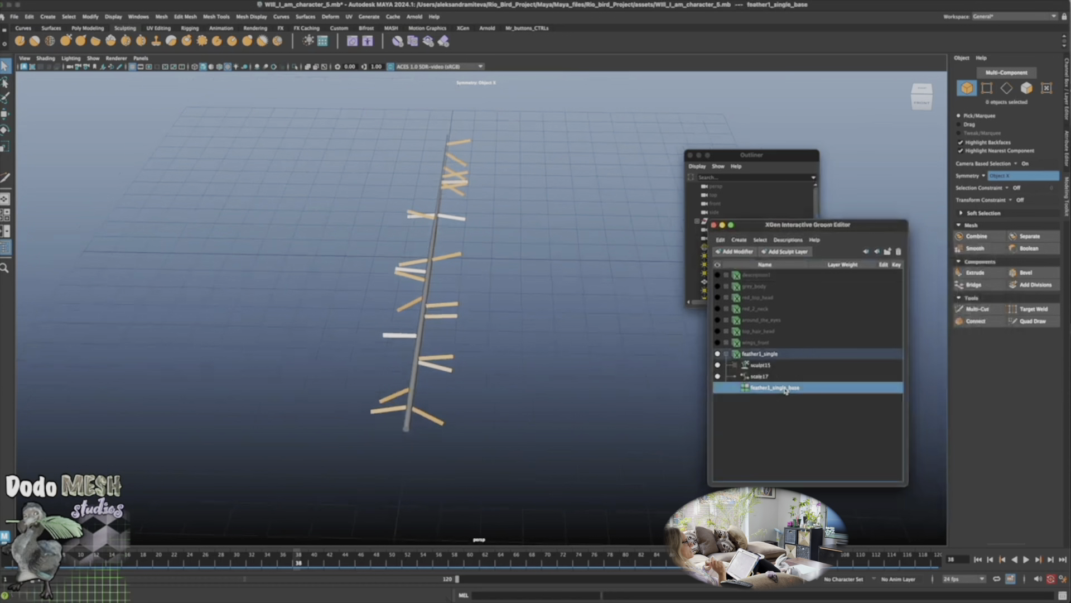
left_click(1067, 142)
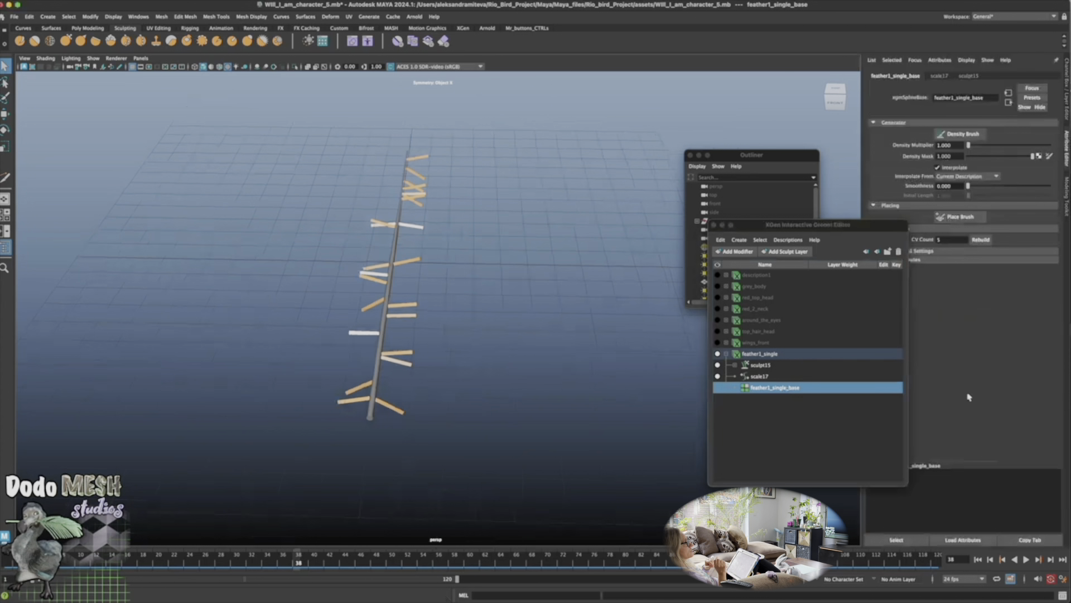
left_click_drag(871, 224, 849, 248)
left_click_drag(804, 154, 814, 93)
left_click_drag(845, 247, 828, 255)
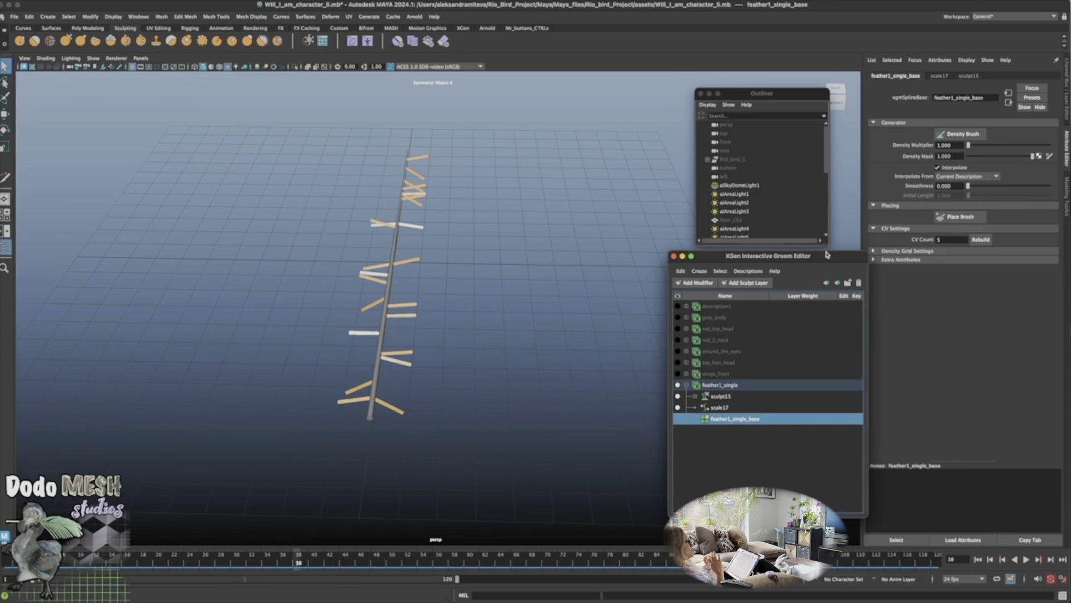
Set the feather1_single description's width scale to 0.034, taper to about 0.687 and taper start to 0.401
left_click(734, 385)
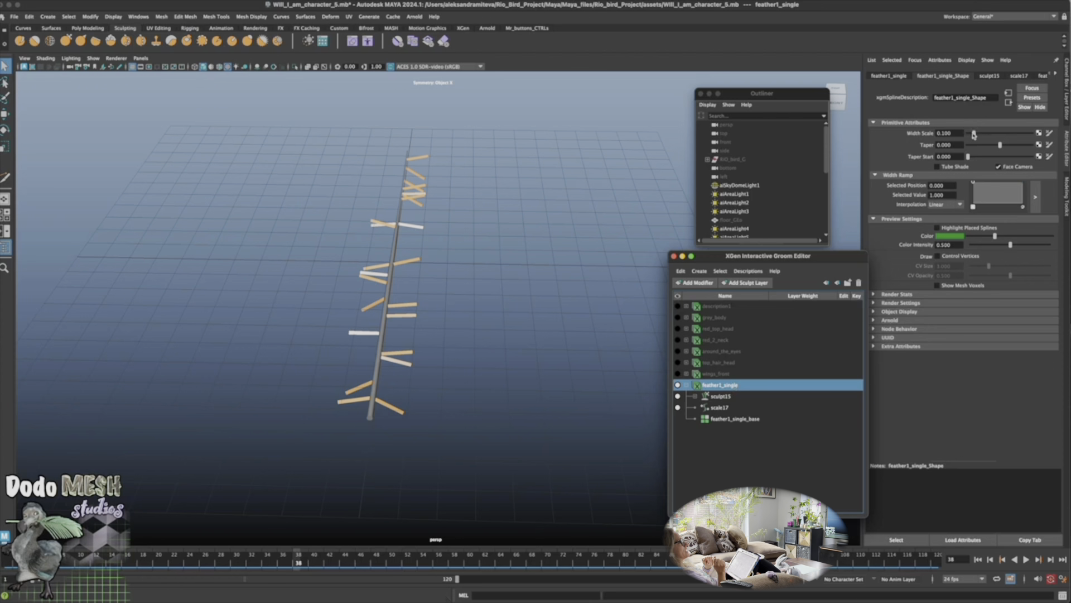
left_click_drag(975, 134, 971, 135)
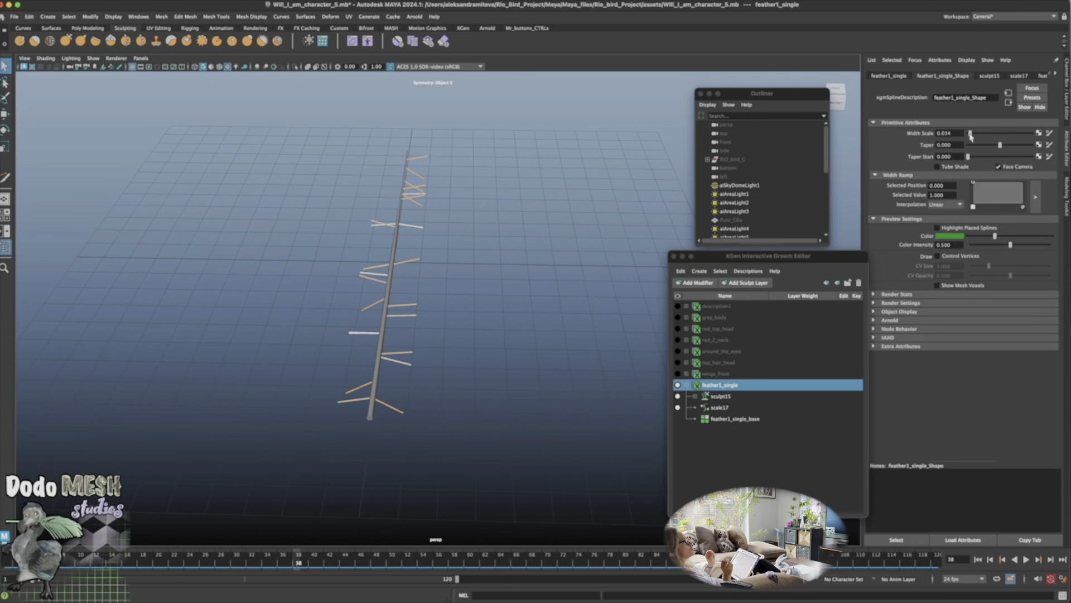
left_click_drag(971, 135, 994, 157)
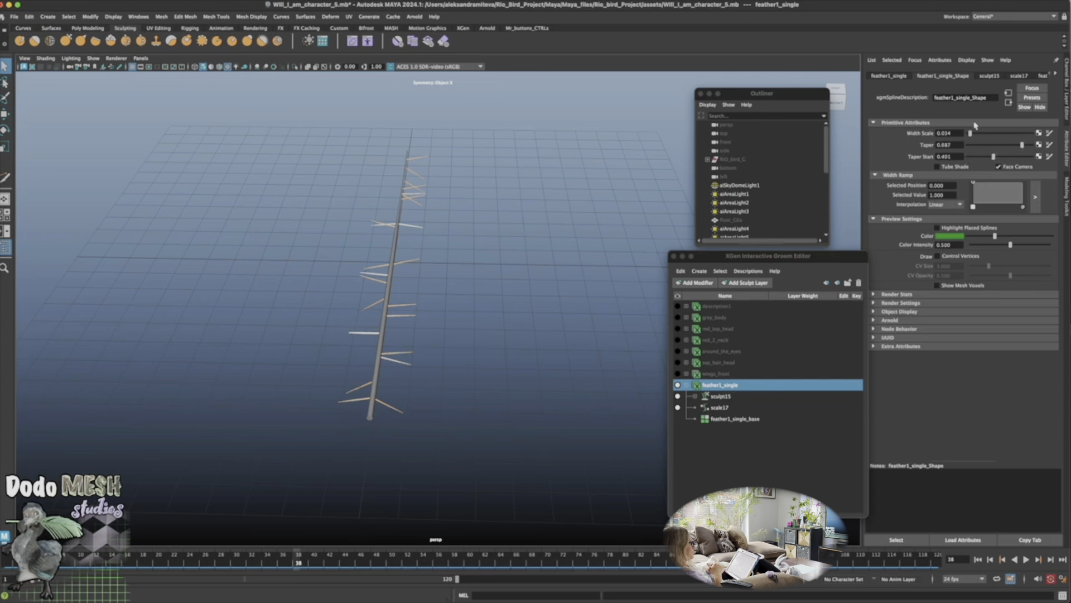
Lengthen the feather splines by setting the scale modifier's Scale to about 3.333
left_click(1019, 76)
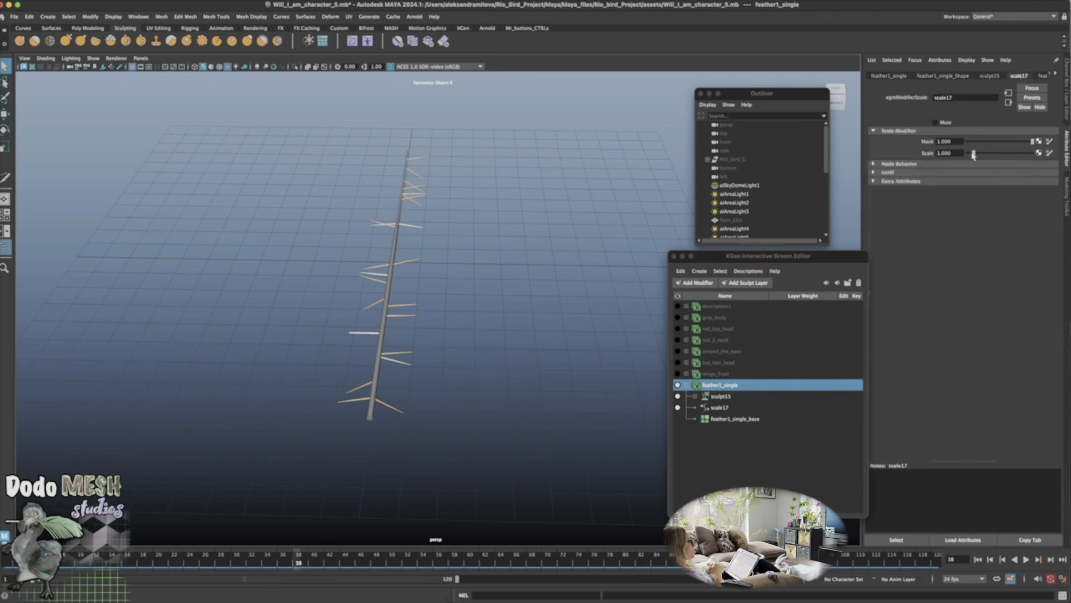
left_click_drag(975, 157, 988, 161)
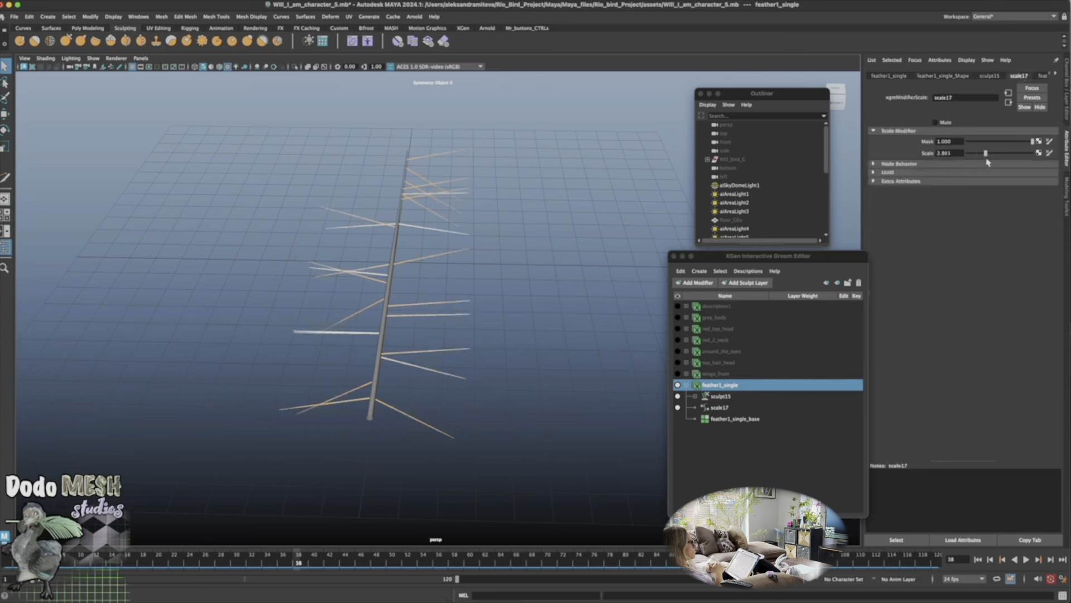
mouse_move(564, 454)
left_mouse_down("alt")
mouse_move(566, 471)
mouse_move(577, 440)
mouse_move(402, 397)
mouse_move(550, 409)
mouse_move(573, 464)
left_mouse_up("alt")
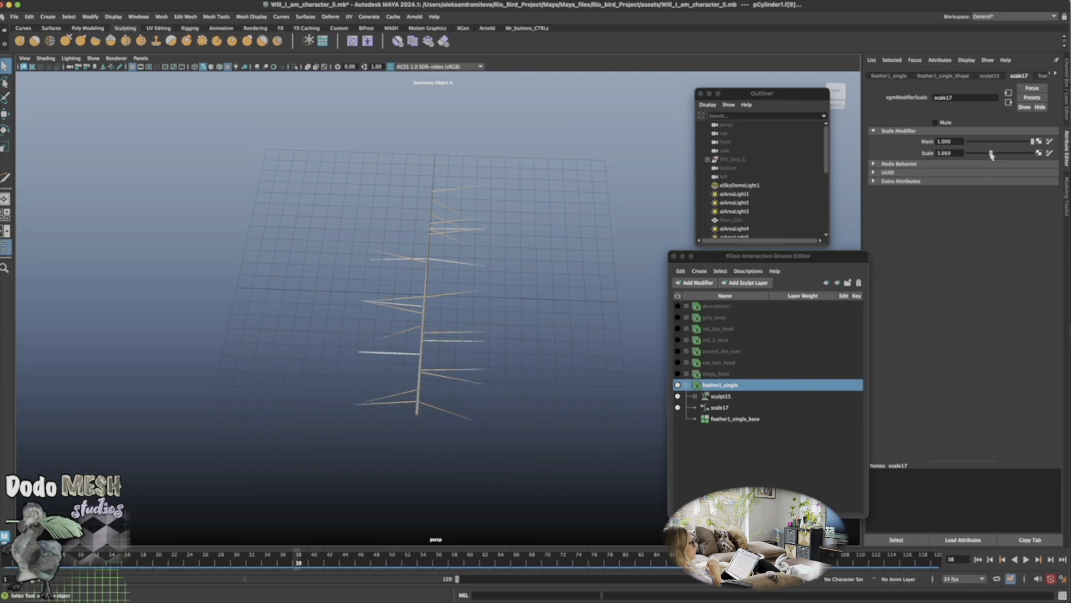
left_click_drag(993, 155, 993, 153)
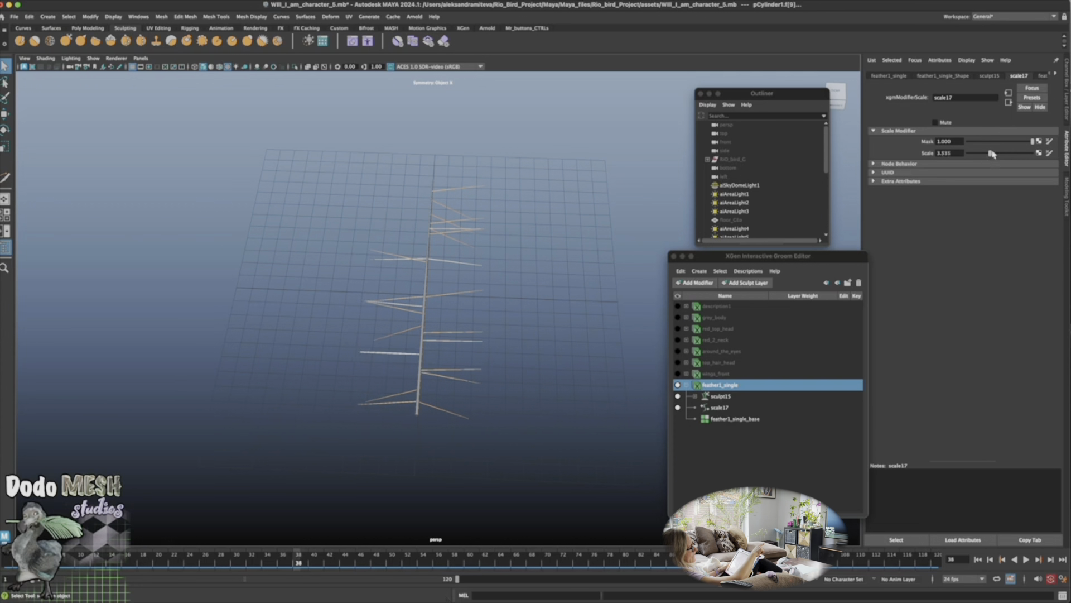
Raise the density multiplier of the feather1_single base node to fill the rod's sides densely with splines
left_click(1042, 76)
left_click_drag(971, 147, 993, 148)
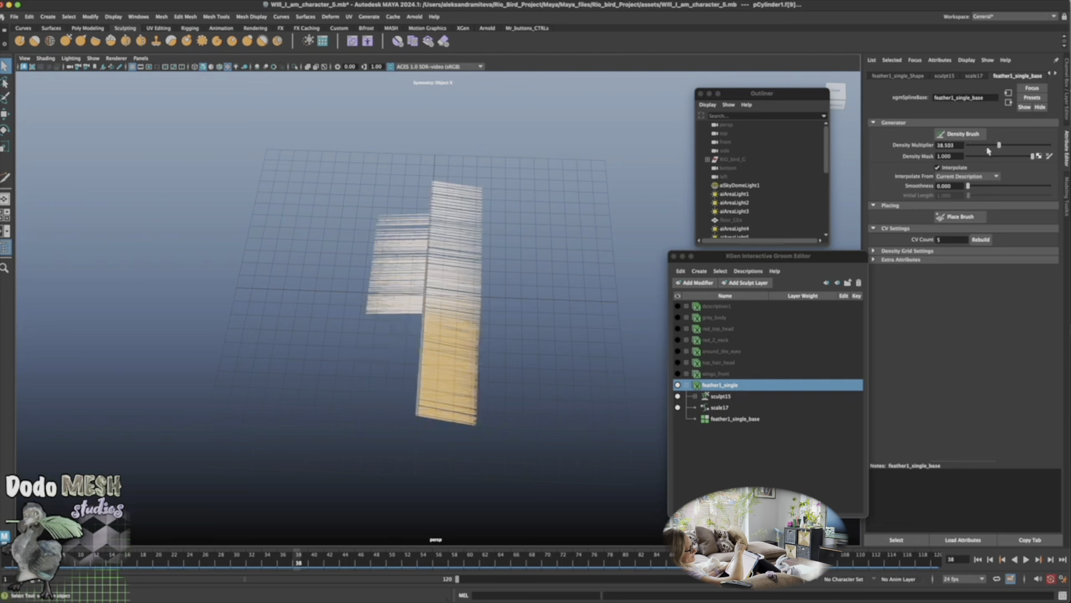
left_click_drag(549, 456, 624, 394, "alt")
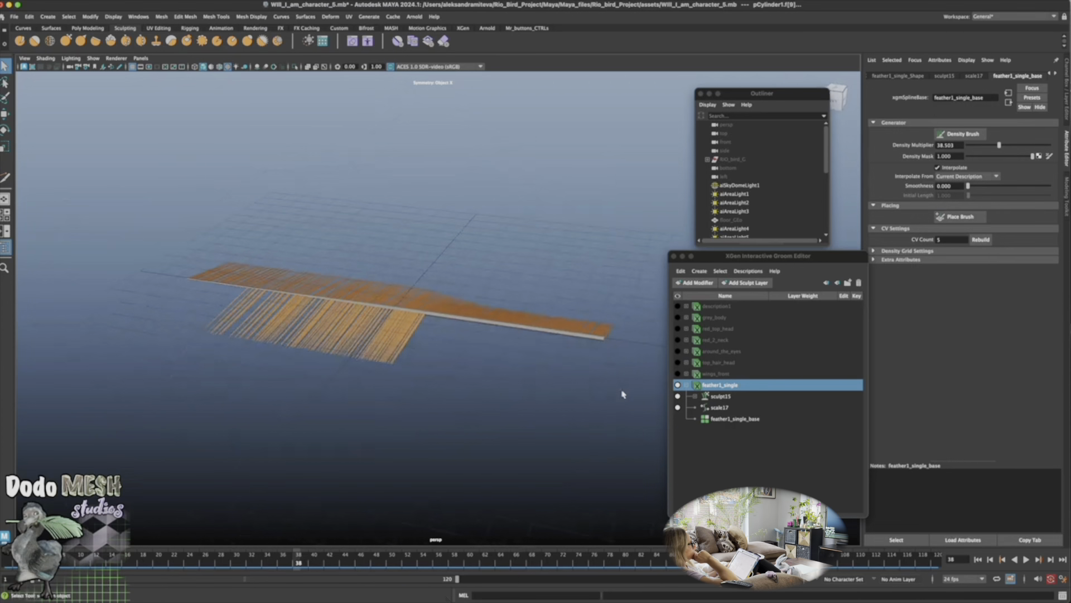
Add a second sculpt modifier to the feather1_single description and rename it add_hair
left_click(696, 397)
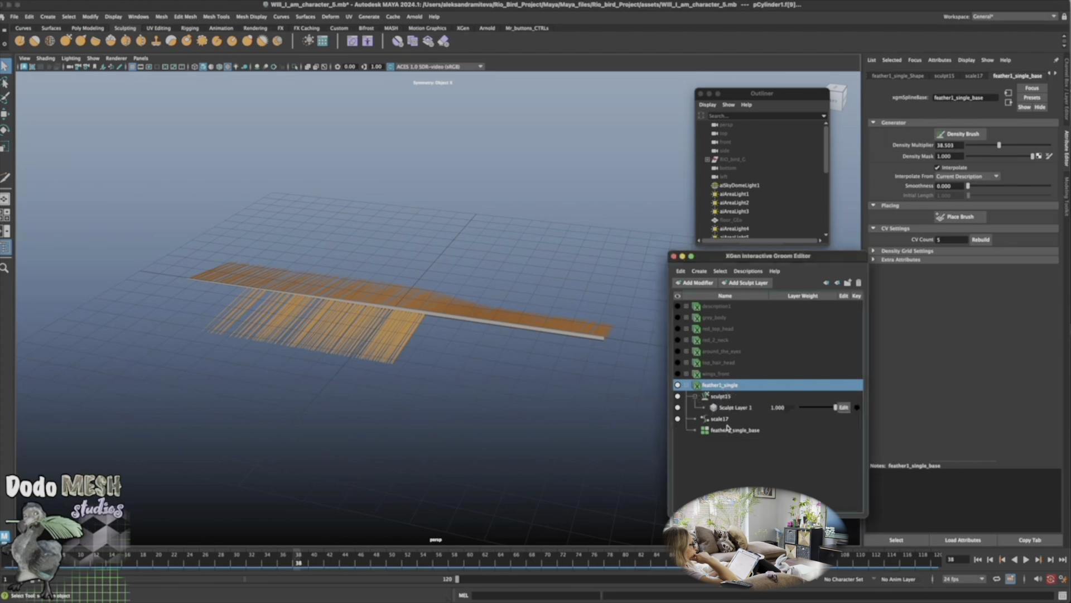
mouse_move(593, 451)
left_mouse_down("alt")
mouse_move(551, 440)
mouse_move(582, 454)
left_mouse_up("alt")
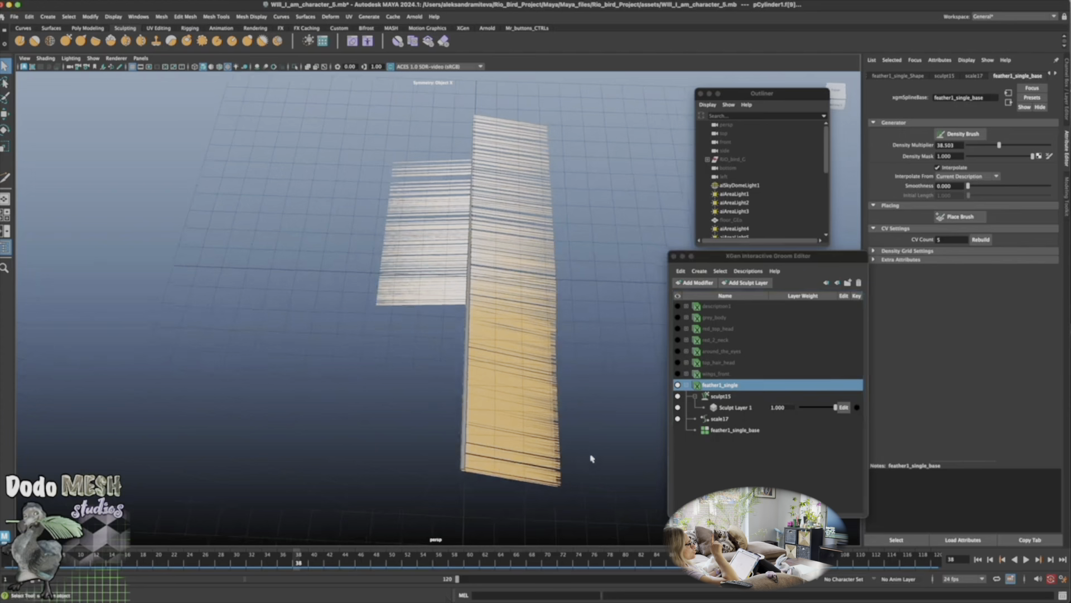
left_click(695, 282)
left_click(705, 371)
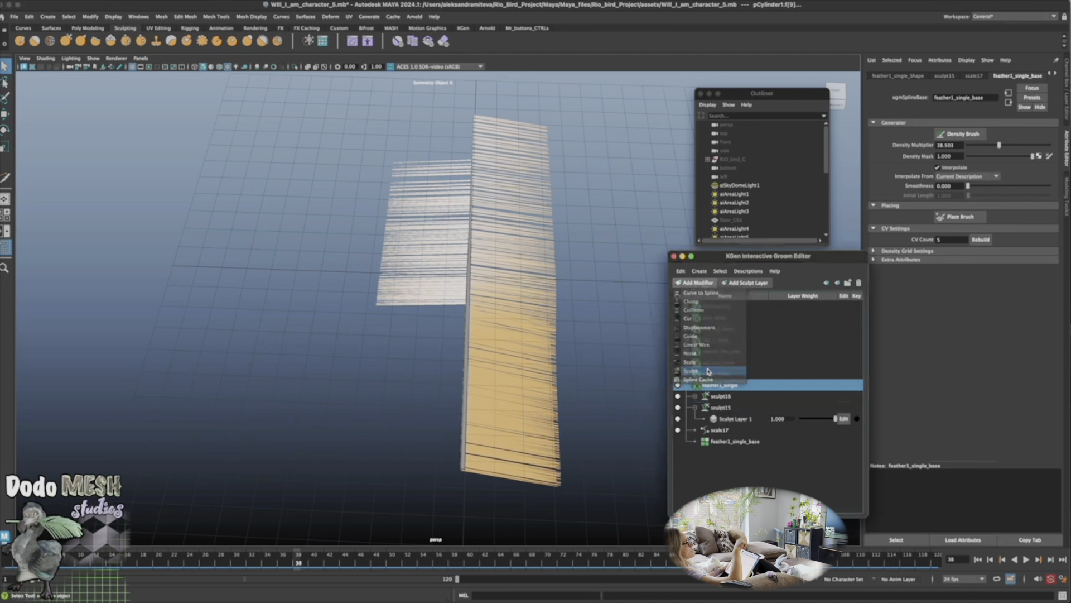
left_click(728, 396)
double_click(729, 396)
type("add_hair")
key("Return")
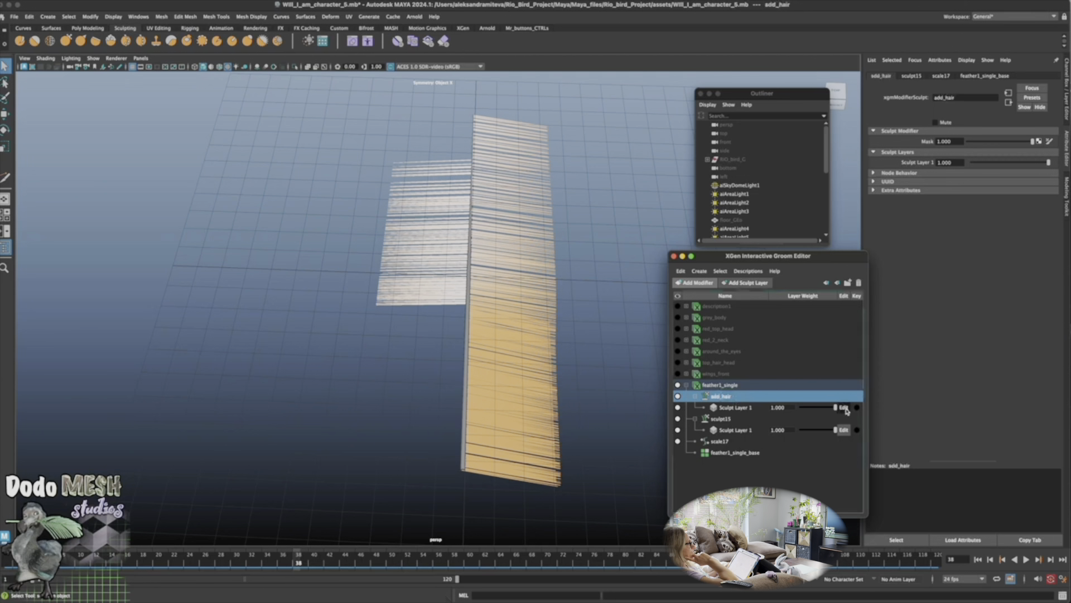
Make add_hair's Sculpt Layer 1 active, pick the XGen Density brush and show its settings in a window clear of the feather
left_click(738, 408)
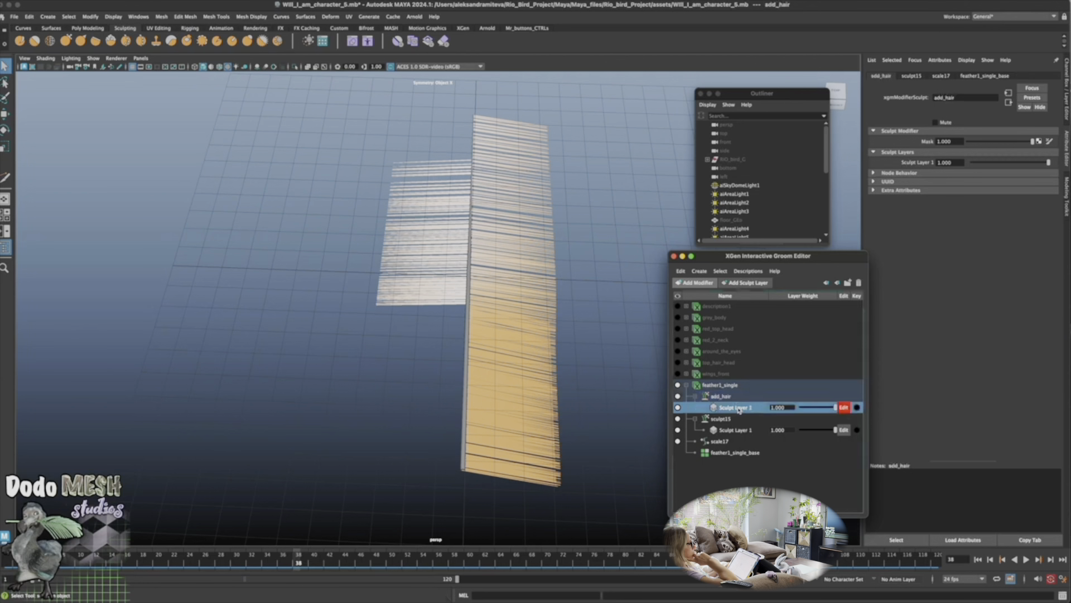
left_click(462, 29)
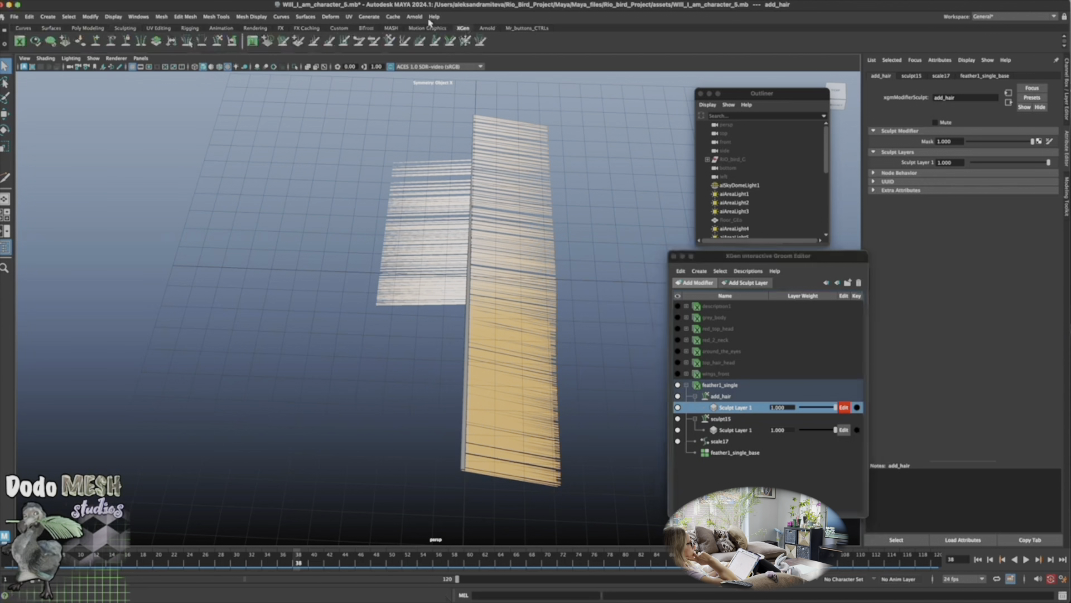
left_click(284, 41)
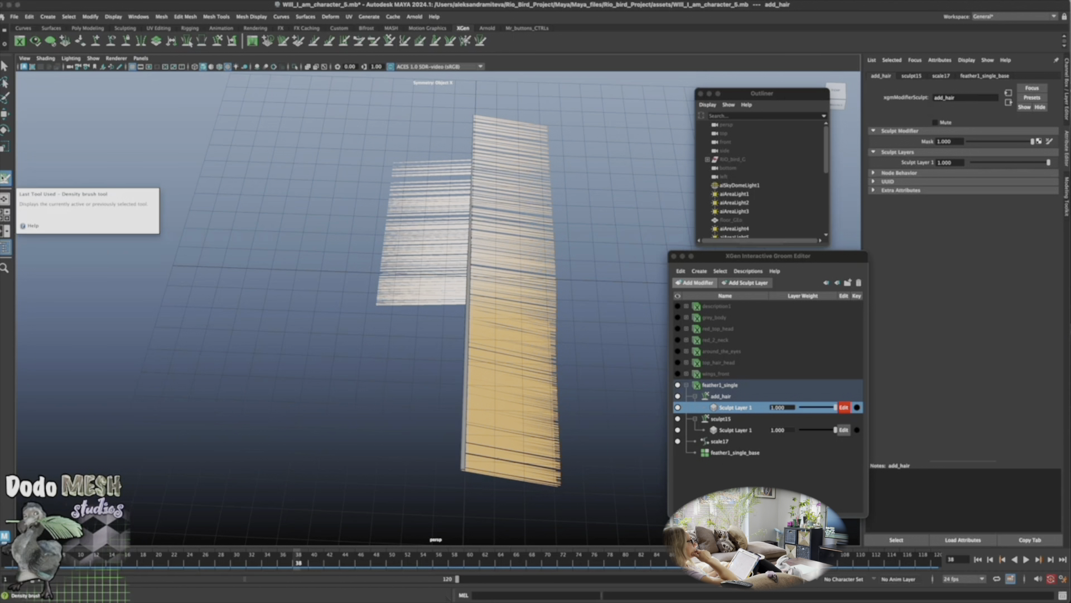
double_click(6, 180)
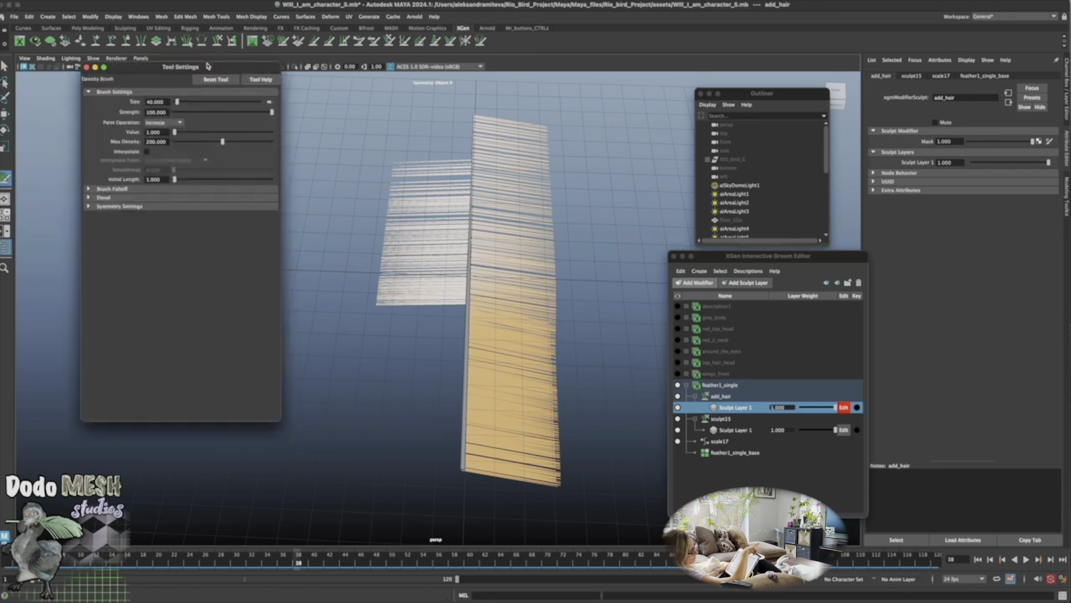
mouse_move(210, 68)
left_mouse_down()
mouse_move(605, 160)
mouse_move(968, 225)
mouse_move(988, 215)
left_mouse_up()
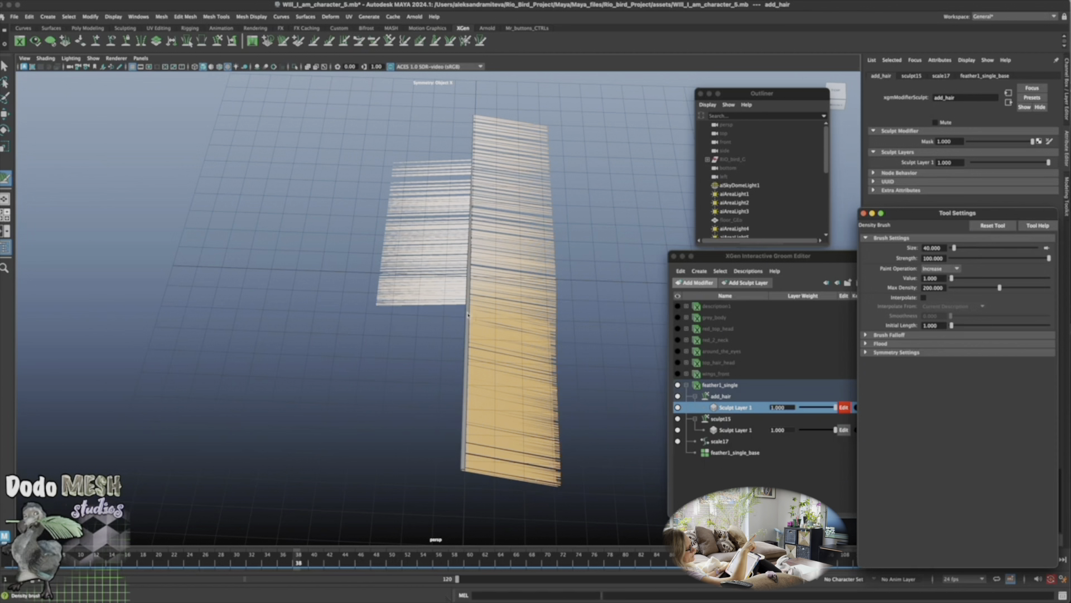
Paint extra splines with the Density brush along the bare stretches on the rod's sparser side, out to both ends
left_click_drag(423, 483, 469, 444, "alt")
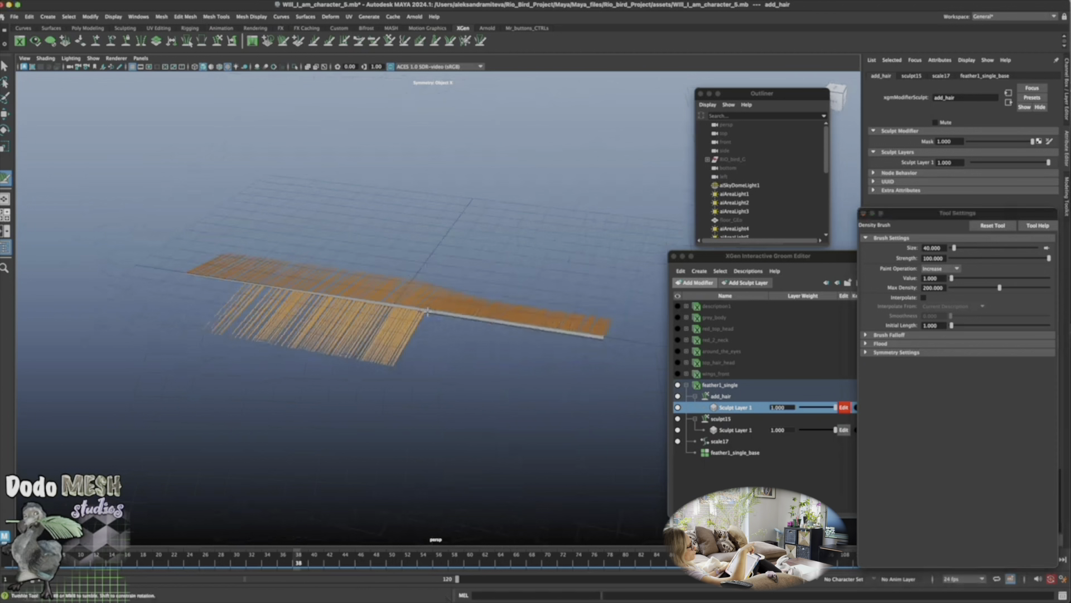
left_click_drag(428, 310, 578, 332)
left_click_drag(428, 311, 432, 315)
mouse_move(480, 462)
left_mouse_down("alt")
mouse_move(503, 473)
mouse_move(498, 422)
mouse_move(505, 461)
mouse_move(483, 454)
left_mouse_up("alt")
left_click_drag(187, 374, 193, 371)
middle_click_drag(302, 422, 536, 406, "alt")
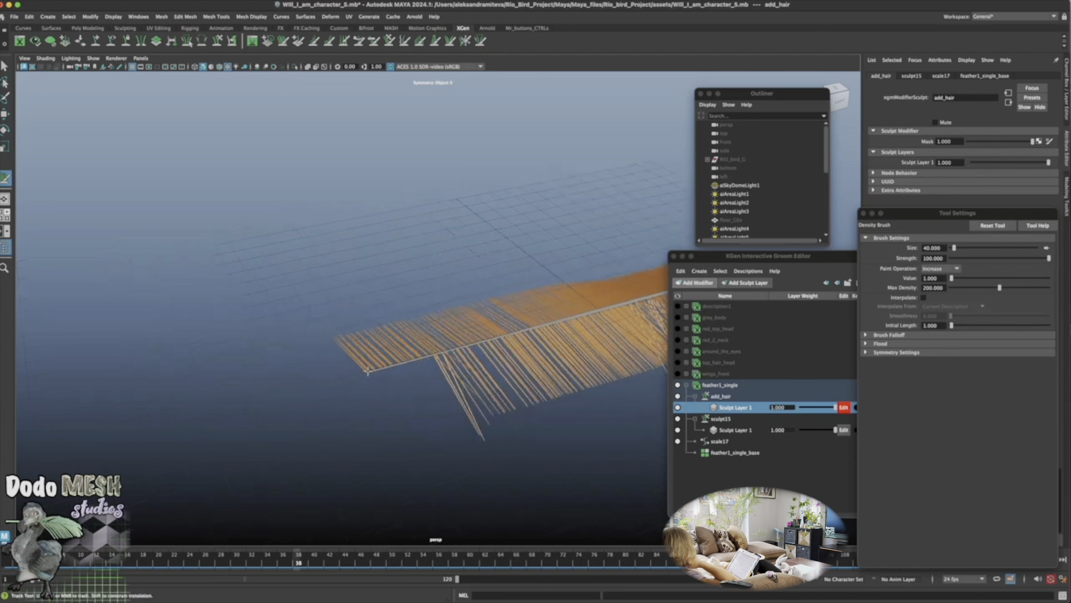
mouse_move(380, 369)
left_mouse_down()
mouse_move(400, 366)
mouse_move(371, 373)
left_mouse_up()
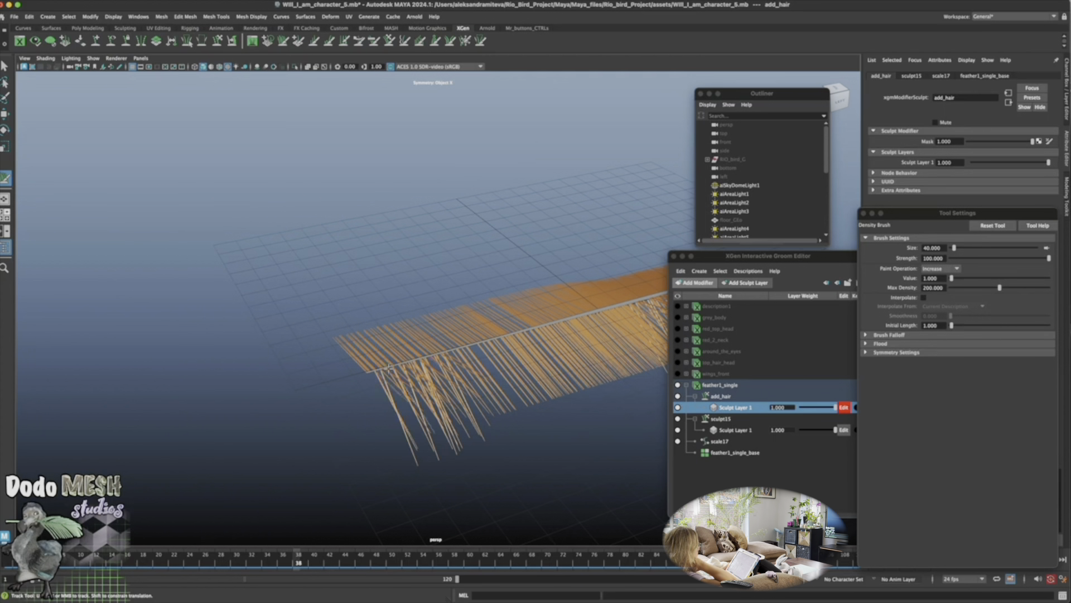
Fill the remaining gaps along the rod's sparser side and at its end with additional Density brush splines
mouse_move(473, 363)
left_mouse_down("alt")
mouse_move(450, 454)
mouse_move(433, 344)
mouse_move(444, 357)
mouse_move(444, 370)
mouse_move(430, 344)
left_mouse_up("alt")
left_click_drag(415, 412, 461, 412, "alt")
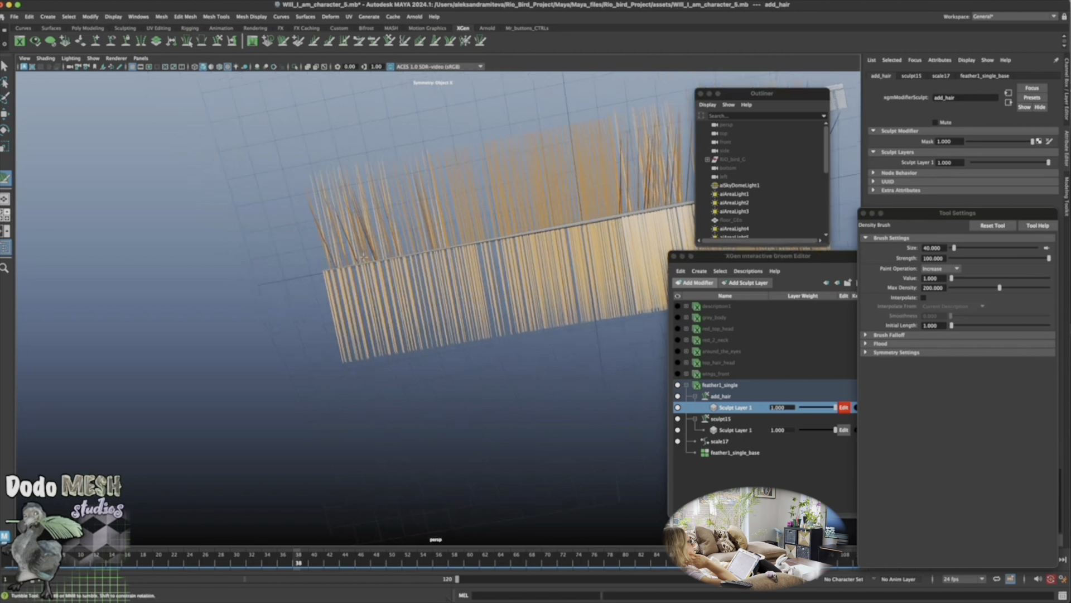
left_click_drag(541, 412, 534, 465, "alt")
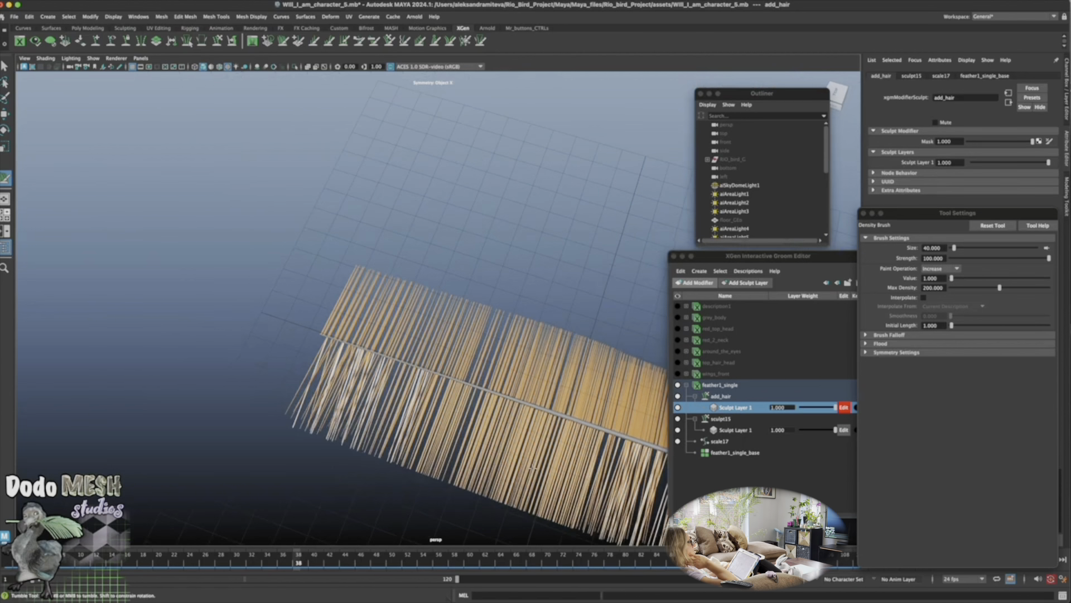
middle_click_drag(534, 466, 437, 408, "alt")
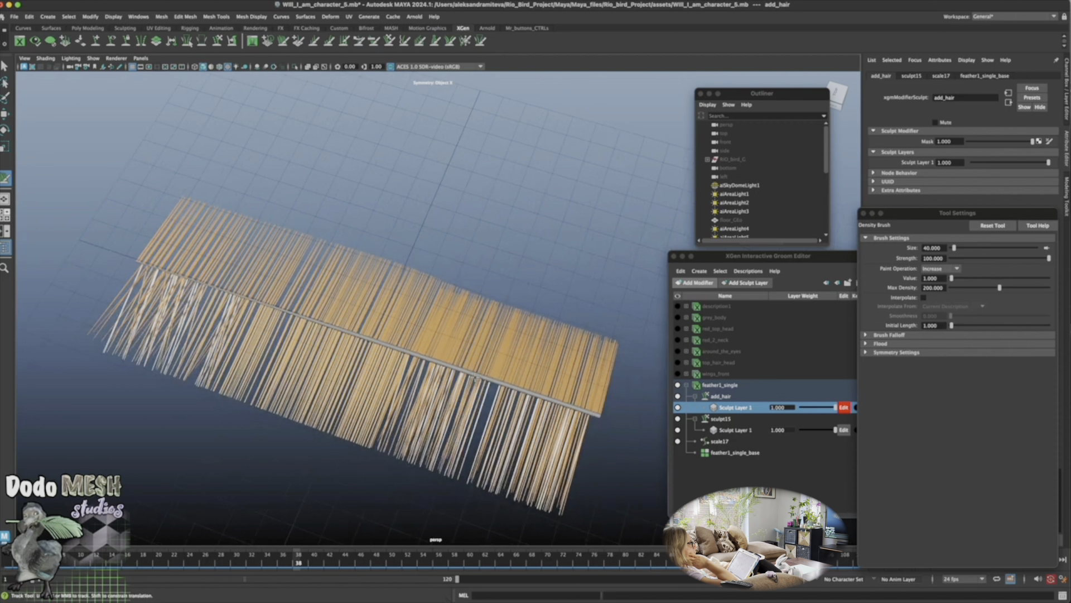
left_click(493, 384)
left_click(428, 361)
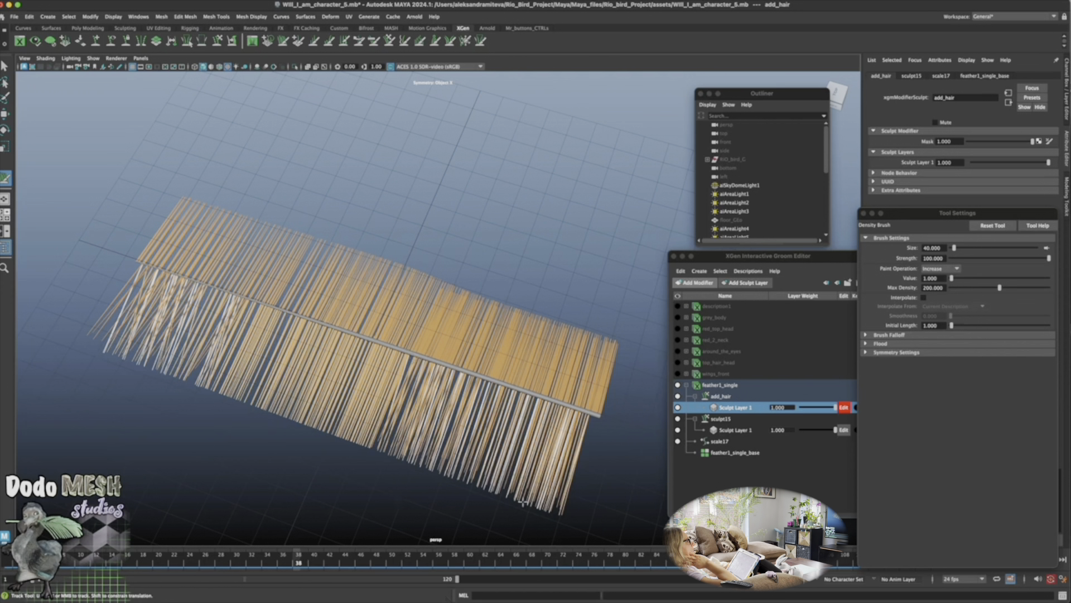
left_click_drag(592, 417, 599, 418)
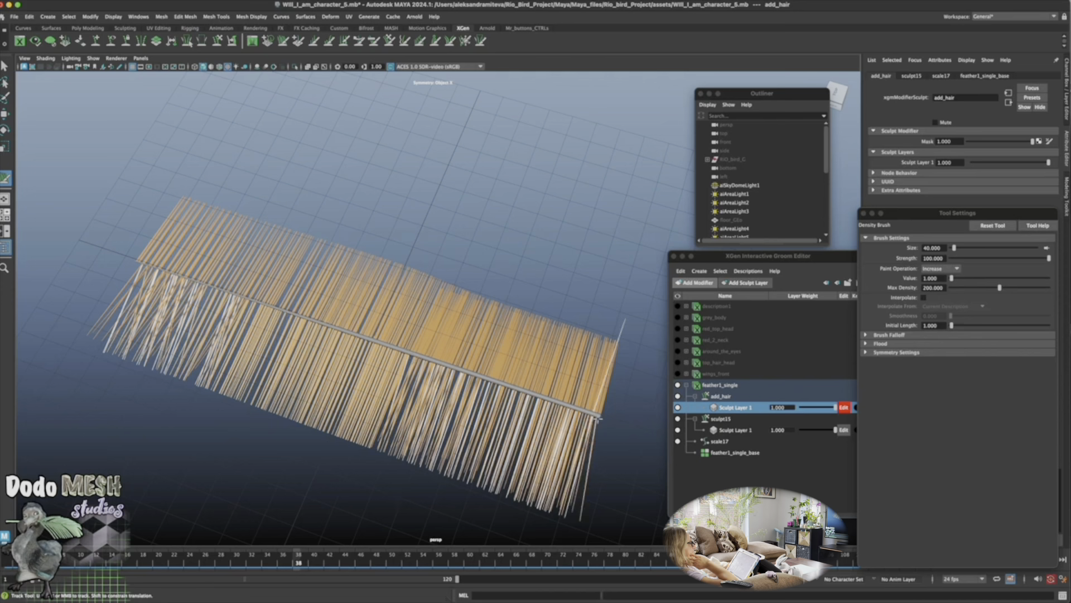
left_click_drag(589, 463, 574, 412, "alt")
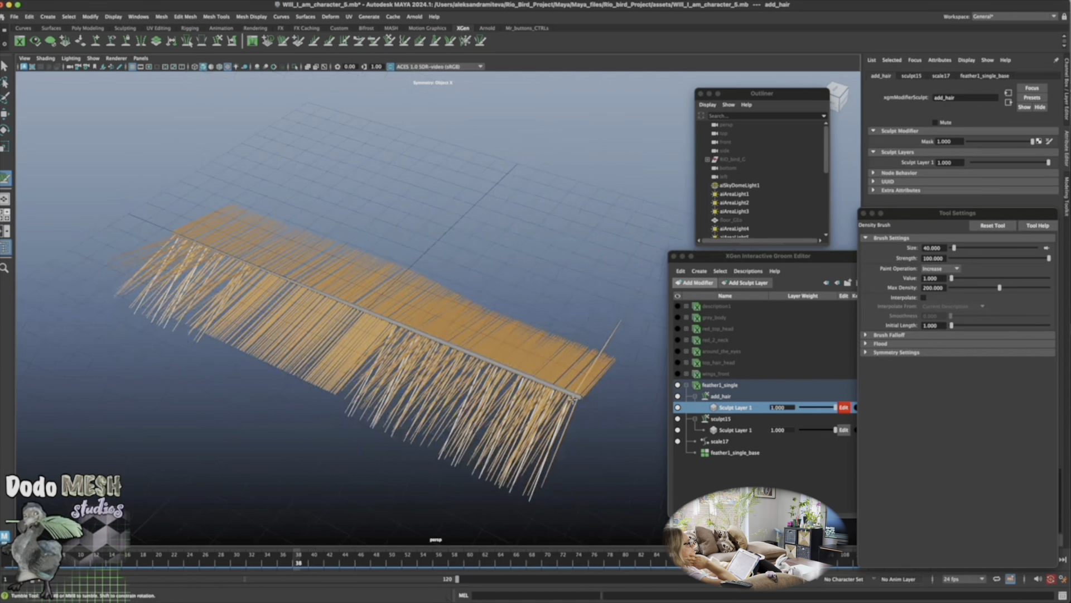
Make sculpt15's Sculpt Layer 1 active and set up the Grab brush with Object X symmetry
left_click(737, 430)
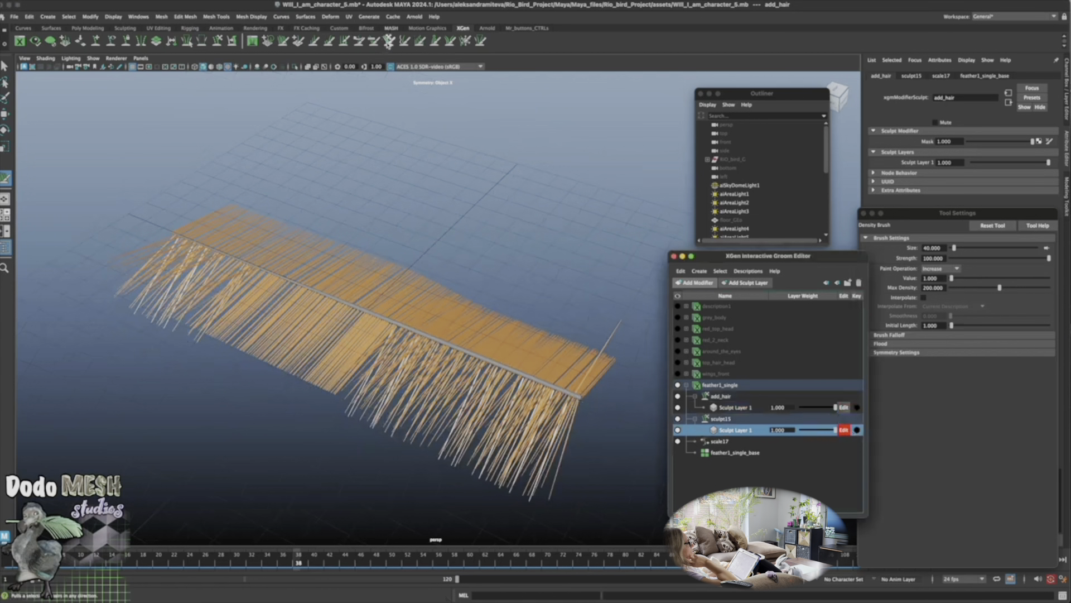
left_click(386, 41)
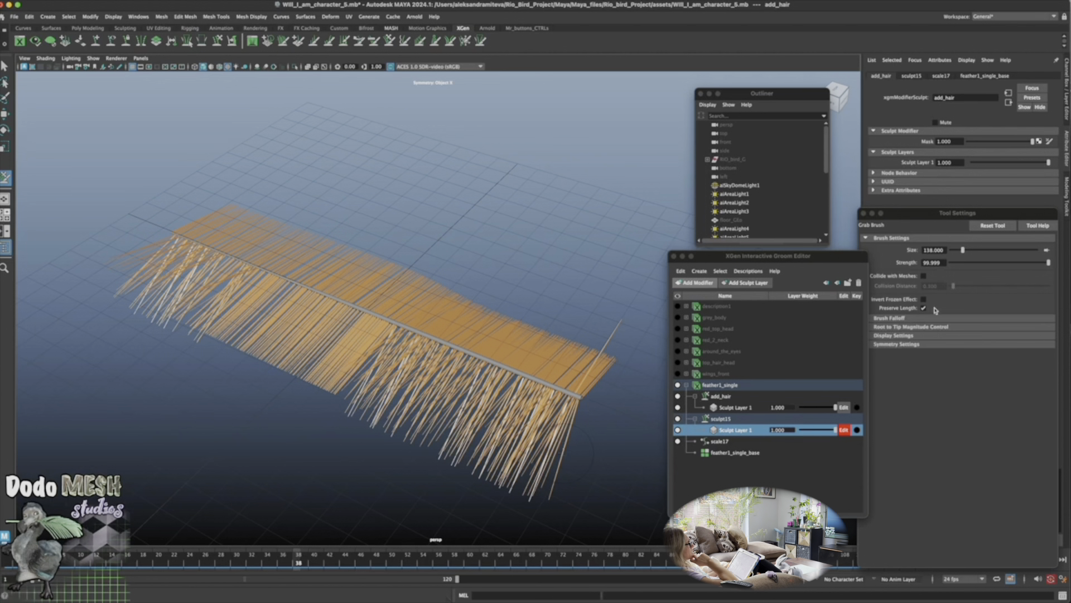
left_click(877, 344)
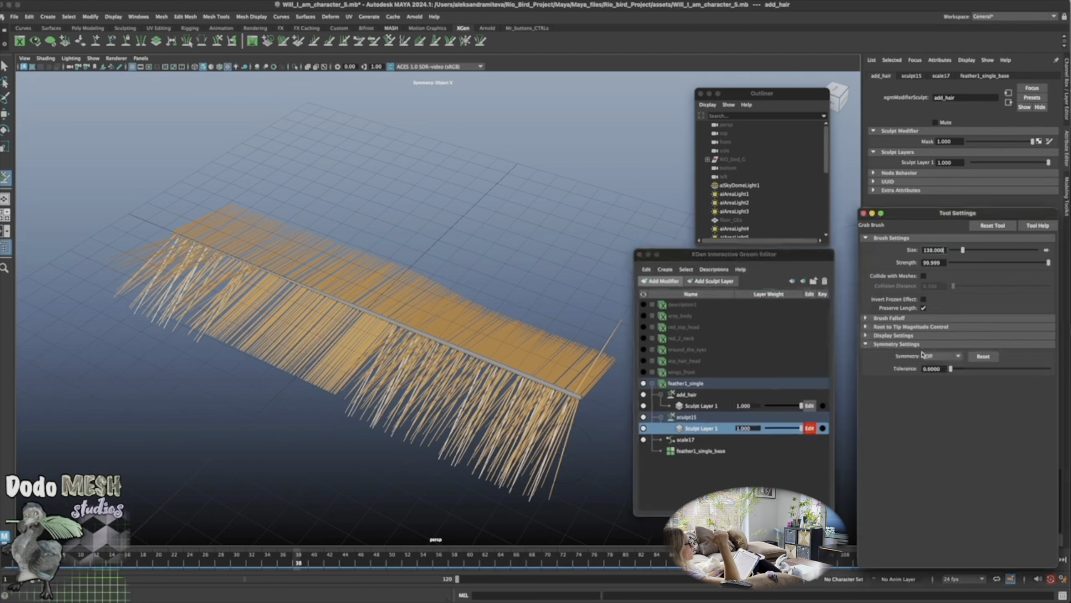
left_click(942, 358)
left_click(943, 377)
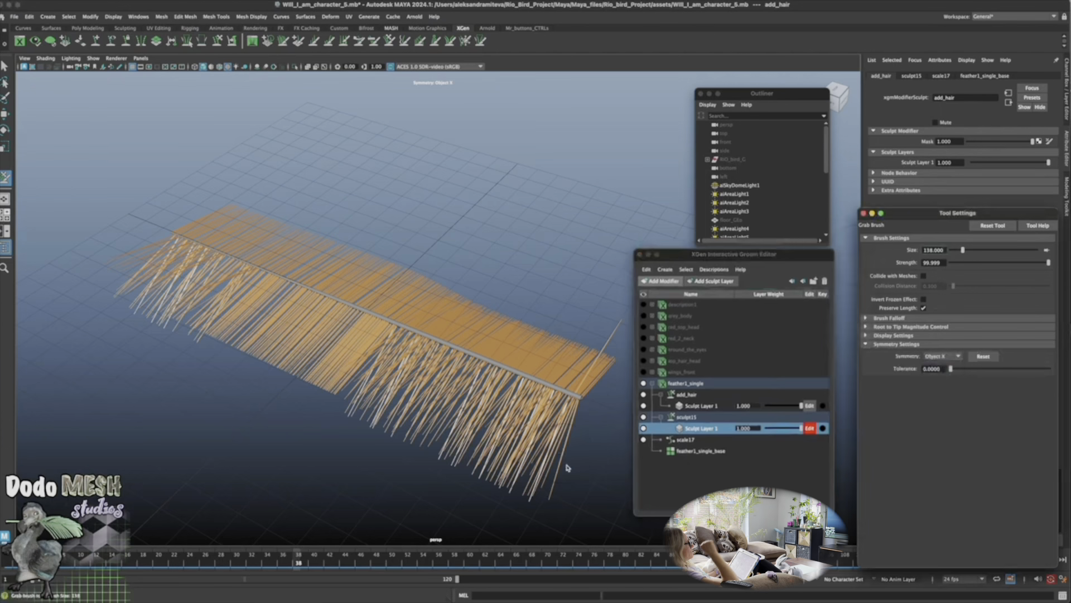
Set the Grab brush size to 210 and pull the splines at the rod's tip backward along the rod
left_click_drag(569, 468, 503, 453, "alt")
mouse_move(423, 449)
left_mouse_down()
mouse_move(487, 398)
mouse_move(507, 470)
mouse_move(485, 290)
left_mouse_up()
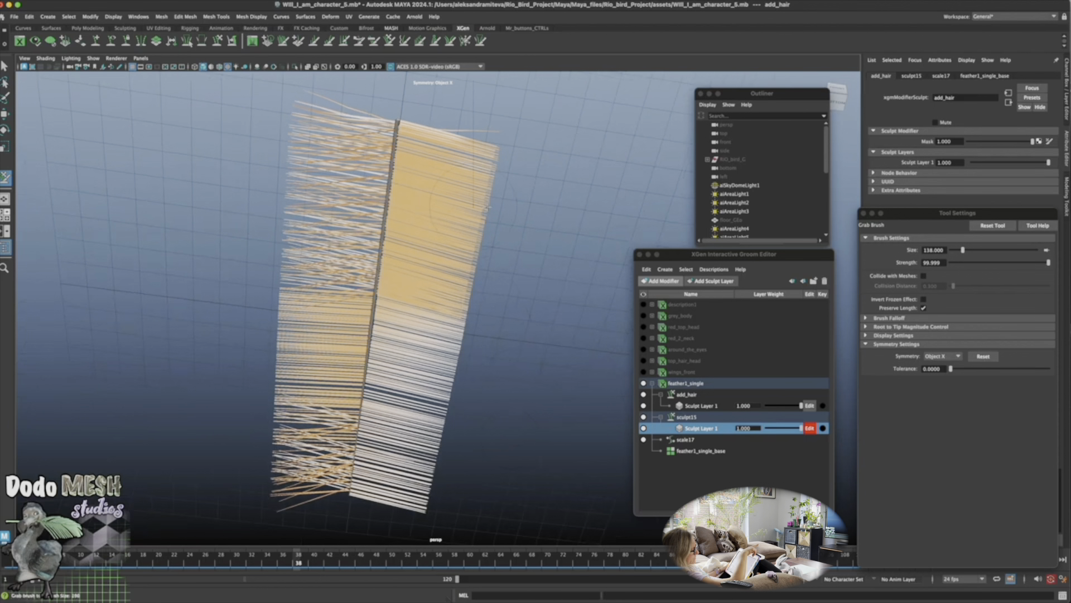
left_click_drag(476, 131, 496, 221)
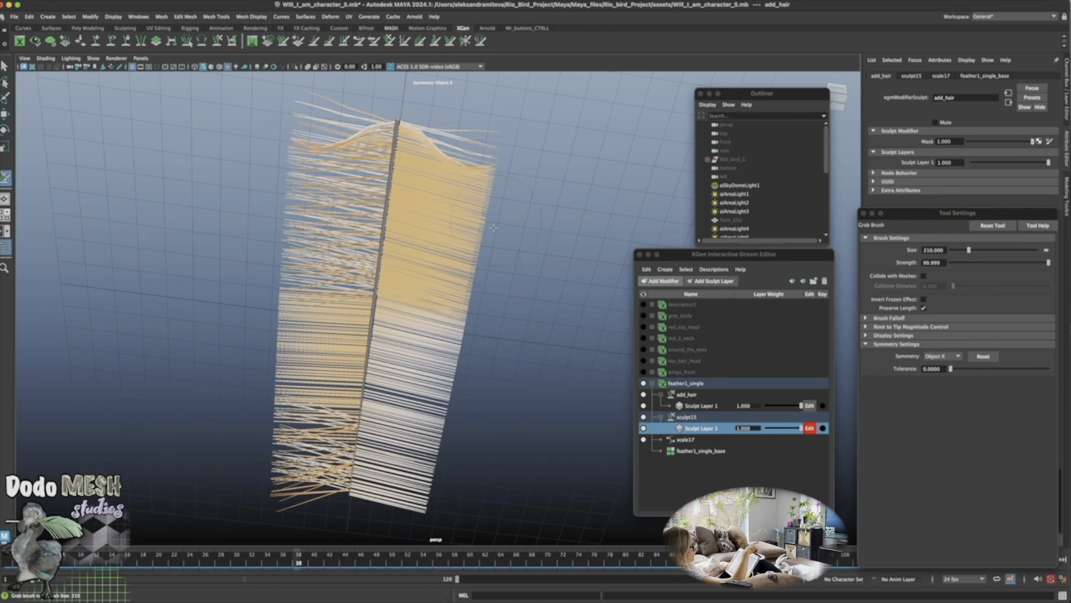
left_click_drag(484, 169, 480, 177)
mouse_move(548, 355)
left_mouse_down("alt")
mouse_move(545, 428)
mouse_move(357, 457)
mouse_move(366, 466)
mouse_move(397, 444)
mouse_move(451, 359)
left_mouse_up("alt")
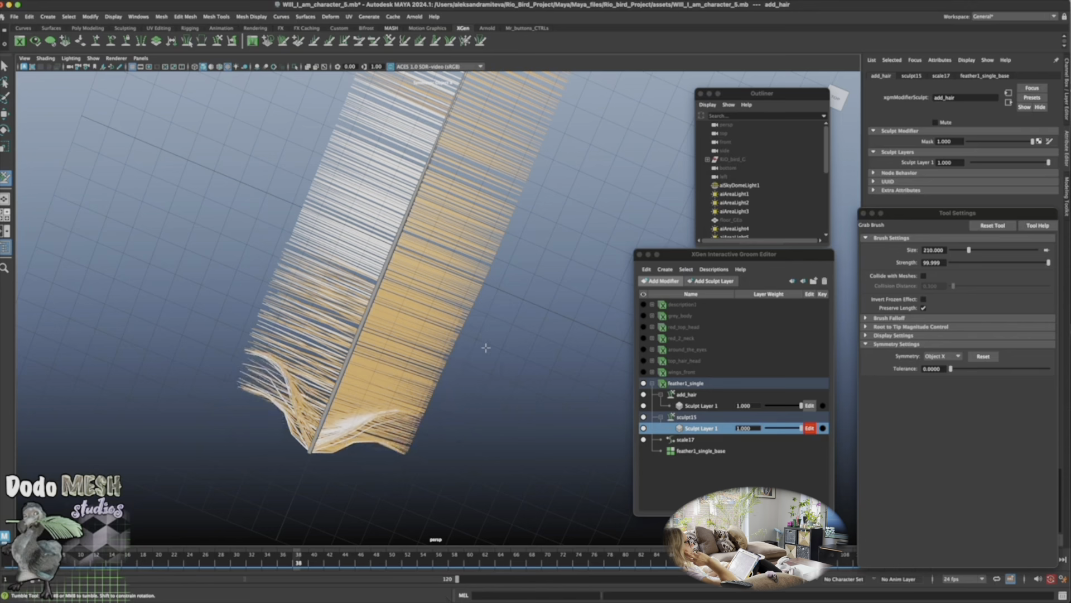
left_click_drag(397, 452, 441, 430, "alt")
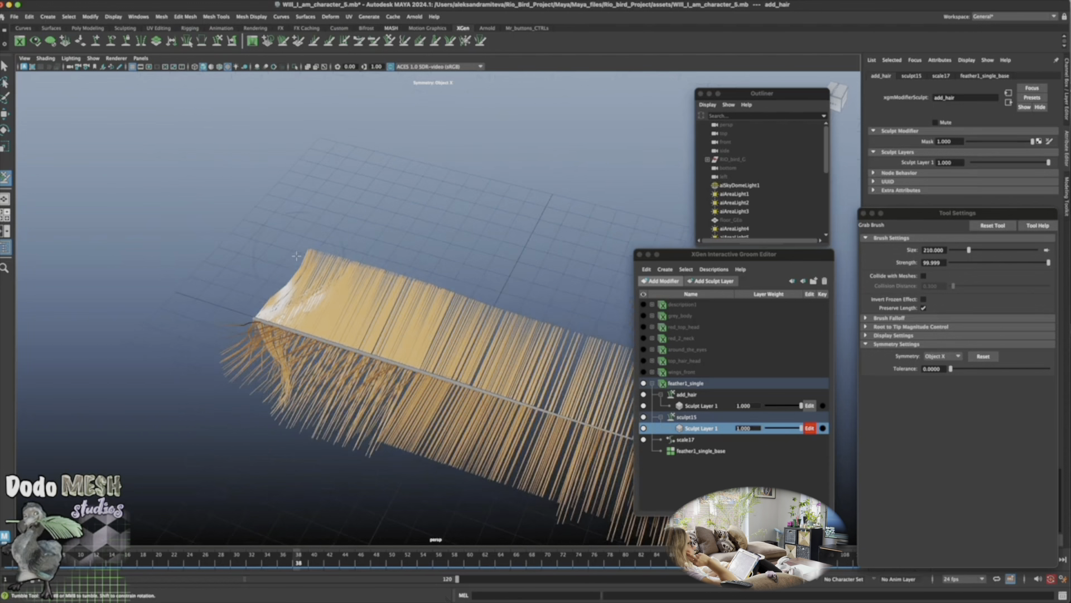
Sweep the tip splines further back into a pointed shape and bend the splines at the rod's opposite end
mouse_move(503, 273)
left_mouse_down("alt")
mouse_move(555, 320)
mouse_move(568, 319)
left_mouse_up("alt")
left_click_drag(441, 154, 443, 189)
left_click_drag(451, 253, 443, 306)
left_click_drag(446, 349, 467, 371)
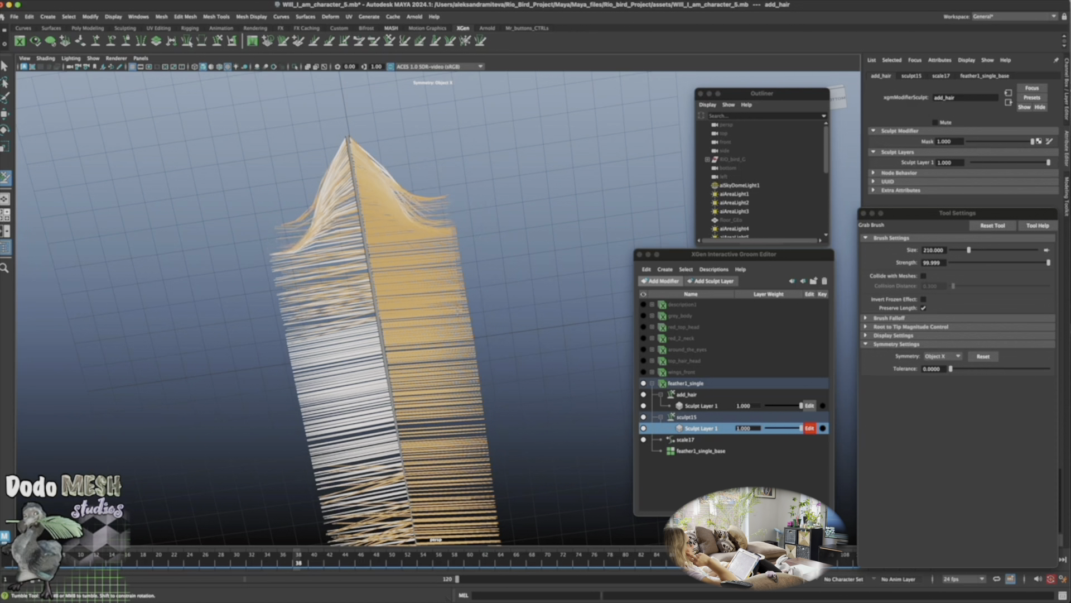
mouse_move(524, 327)
left_mouse_down("alt")
mouse_move(527, 383)
mouse_move(514, 378)
left_mouse_up("alt")
mouse_move(438, 371)
left_mouse_down()
mouse_move(424, 344)
mouse_move(445, 310)
left_mouse_up()
left_click_drag(587, 124, 570, 134)
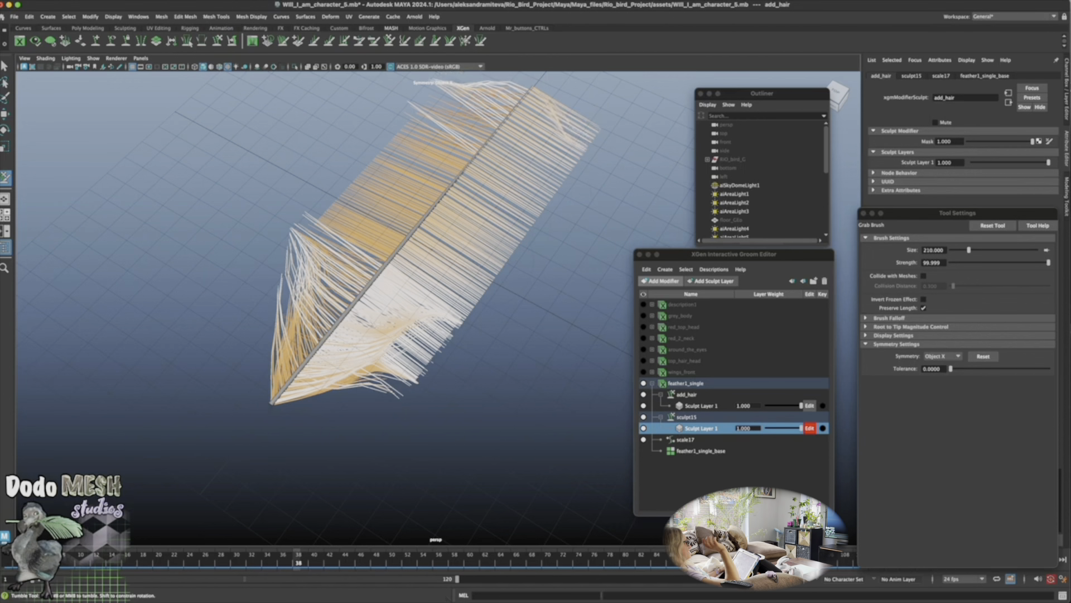
Hide the viewport grid around the feather
mouse_move(522, 357)
left_mouse_down("alt")
mouse_move(502, 478)
mouse_move(486, 445)
left_mouse_up("alt")
left_click(141, 67)
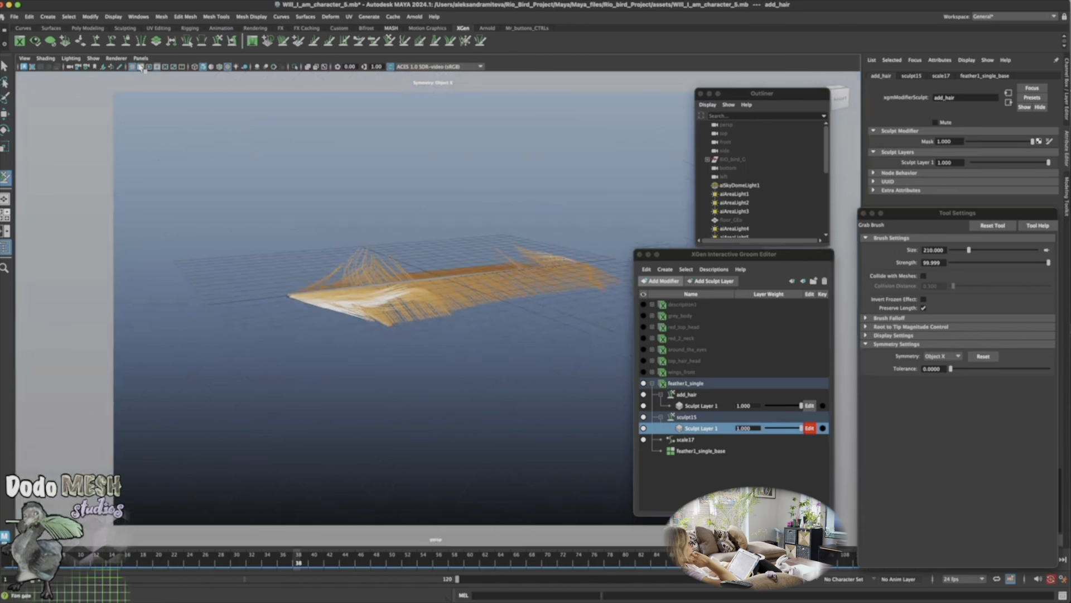
left_click(140, 68)
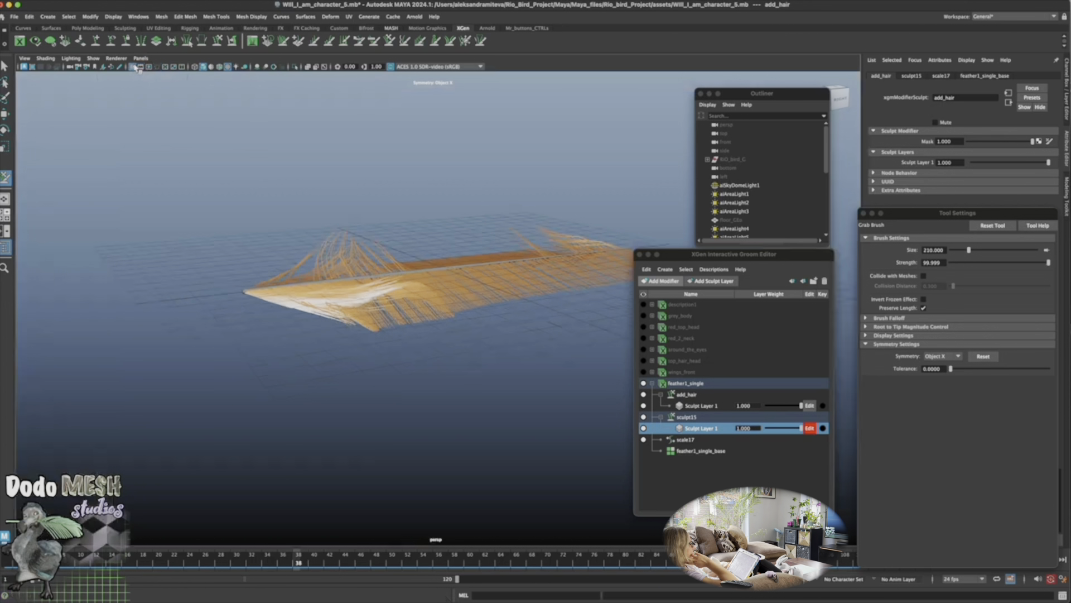
Comb the front-half splines on both sides of the rod away from the pointed tip with the Grab brush
left_click_drag(316, 315, 426, 288)
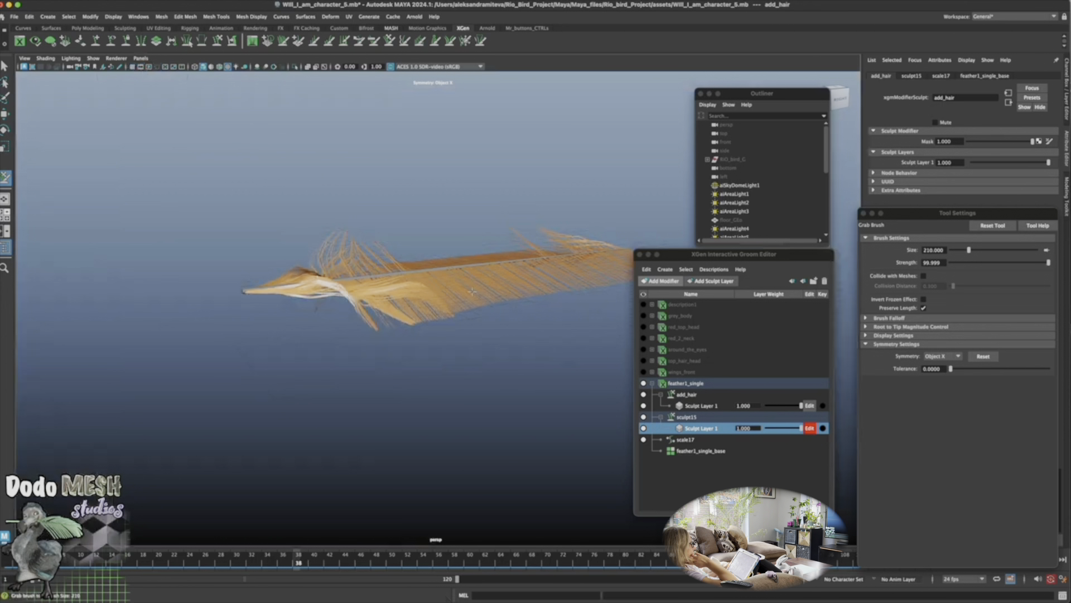
left_click_drag(362, 324, 505, 313)
left_click_drag(396, 319, 512, 294)
left_click_drag(521, 400, 436, 353, "alt")
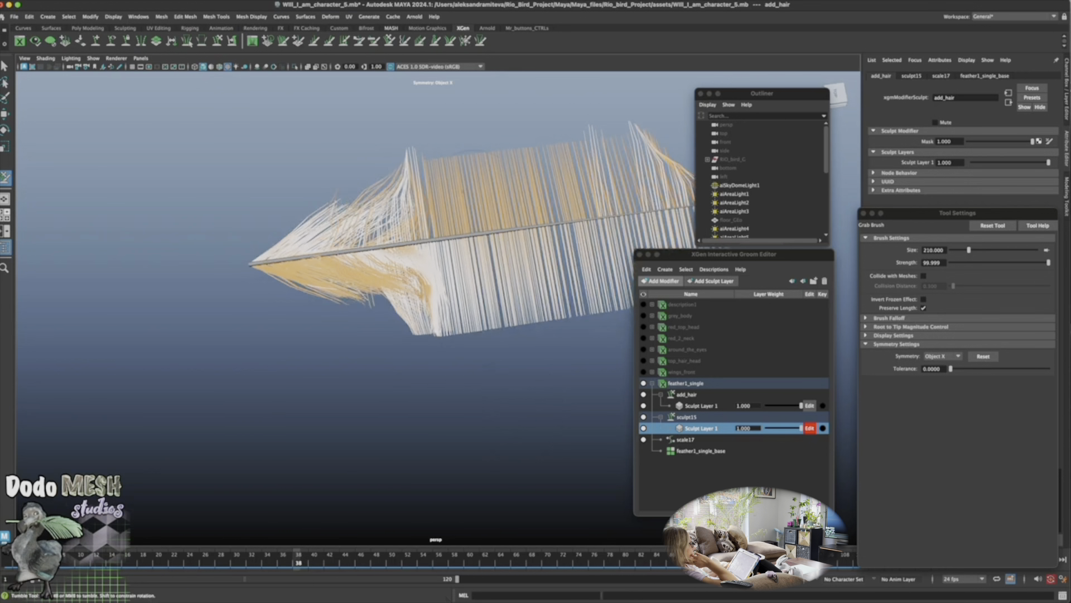
middle_click_drag(547, 421, 334, 363, "alt")
left_click_drag(334, 363, 262, 320)
left_click_drag(365, 357, 293, 316)
left_click_drag(398, 351, 329, 316)
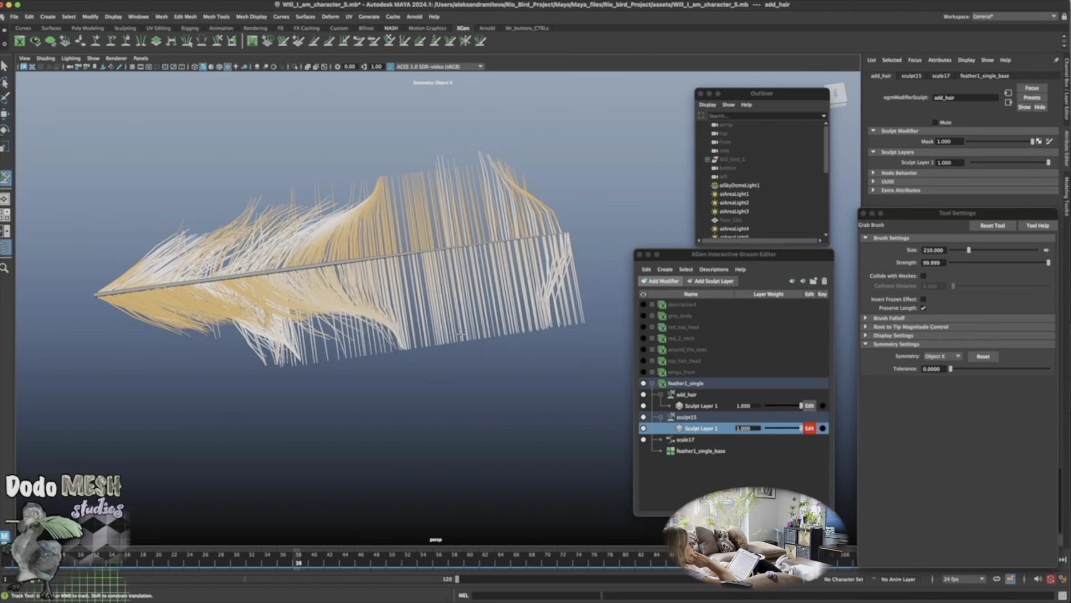
Sweep the splines along the rod's middle and far end away from the tip, curling the end splines outward
mouse_move(469, 335)
left_mouse_down()
mouse_move(413, 306)
mouse_move(354, 312)
mouse_move(391, 307)
left_mouse_up()
mouse_move(505, 329)
left_mouse_down()
mouse_move(441, 300)
mouse_move(583, 290)
mouse_move(603, 271)
left_mouse_up()
mouse_move(577, 307)
left_mouse_down()
mouse_move(614, 254)
mouse_move(609, 284)
mouse_move(622, 274)
left_mouse_up()
left_click_drag(472, 287, 396, 315)
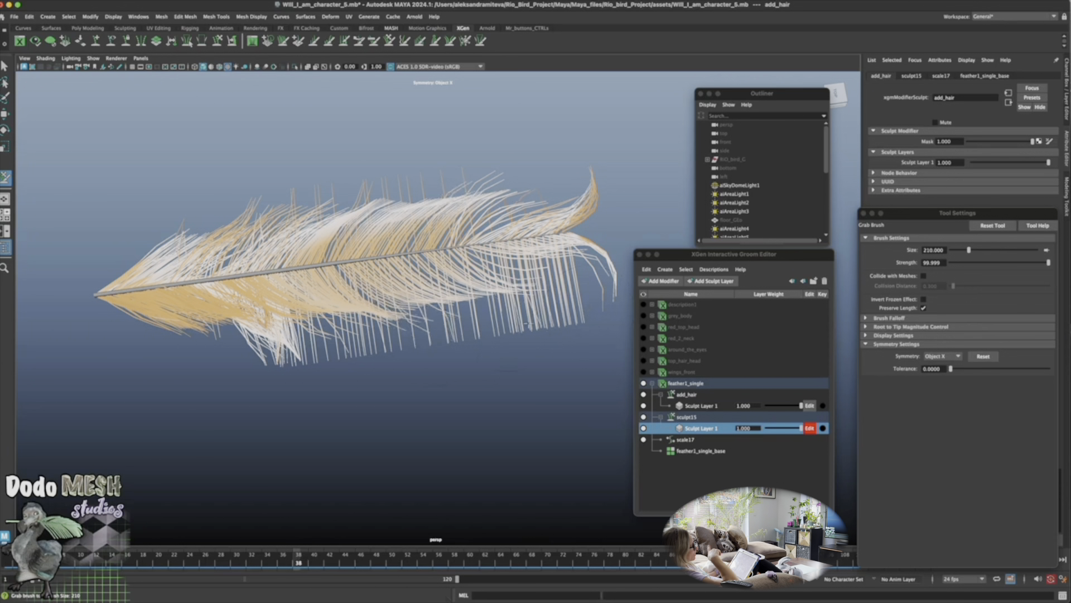
mouse_move(380, 352)
left_mouse_down("alt")
mouse_move(329, 284)
mouse_move(264, 237)
mouse_move(407, 290)
left_mouse_up("alt")
left_click_drag(494, 306, 526, 353)
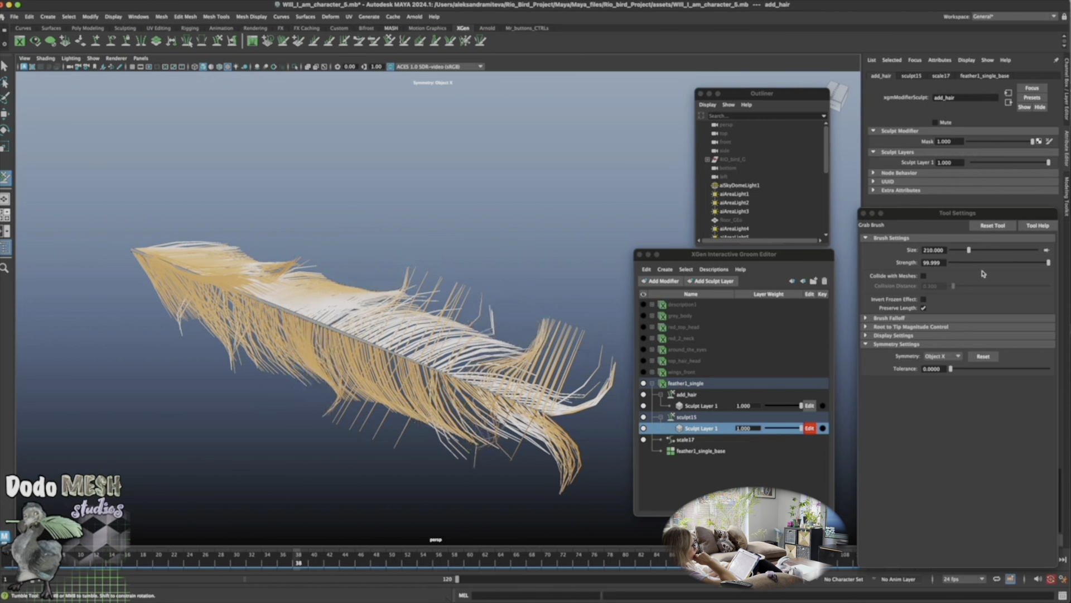
Sweep the splines along the feather's sides and curled end away from the pointed tip with the Grab brush
mouse_move(533, 317)
left_mouse_down()
mouse_move(552, 351)
mouse_move(596, 367)
mouse_move(602, 426)
left_mouse_up()
mouse_move(576, 488)
left_mouse_down("alt")
mouse_move(485, 488)
mouse_move(497, 488)
mouse_move(461, 441)
left_mouse_up("alt")
right_click_drag(461, 440, 453, 297, "alt")
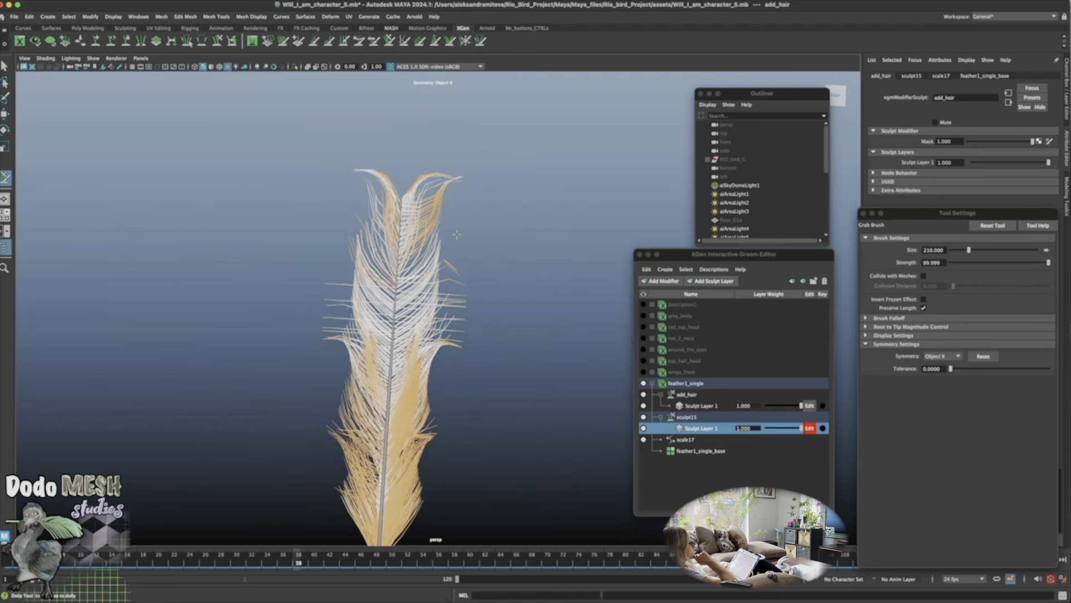
left_click_drag(510, 412, 459, 348, "alt")
left_click_drag(454, 304, 468, 428)
Undo the last Grab brush strokes on the feather
left_click_drag(371, 118, 384, 171)
key("ctrl+z")
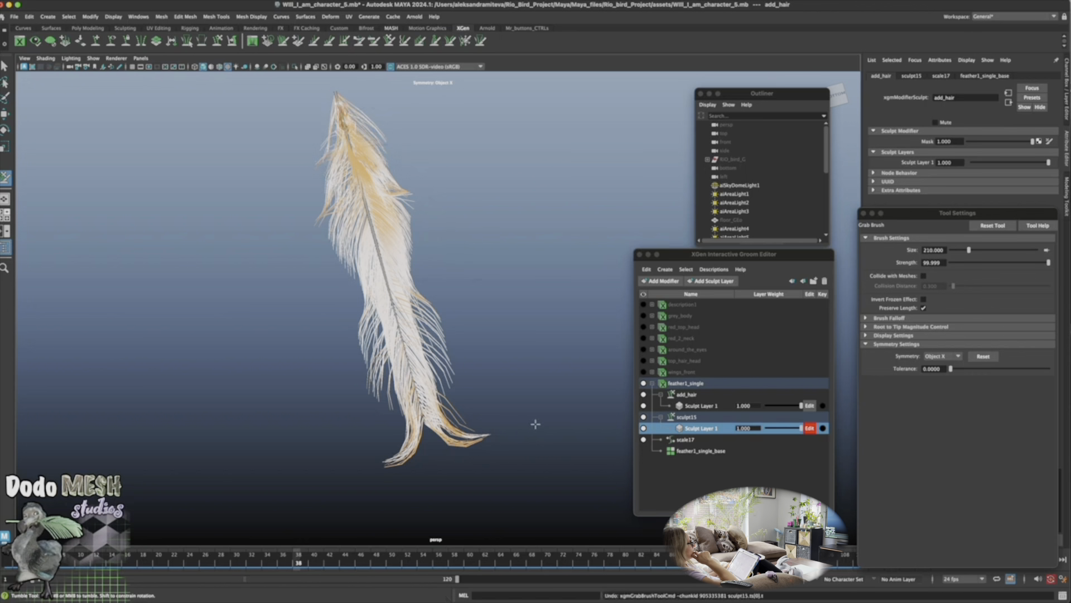
left_click_drag(561, 400, 565, 446, "alt")
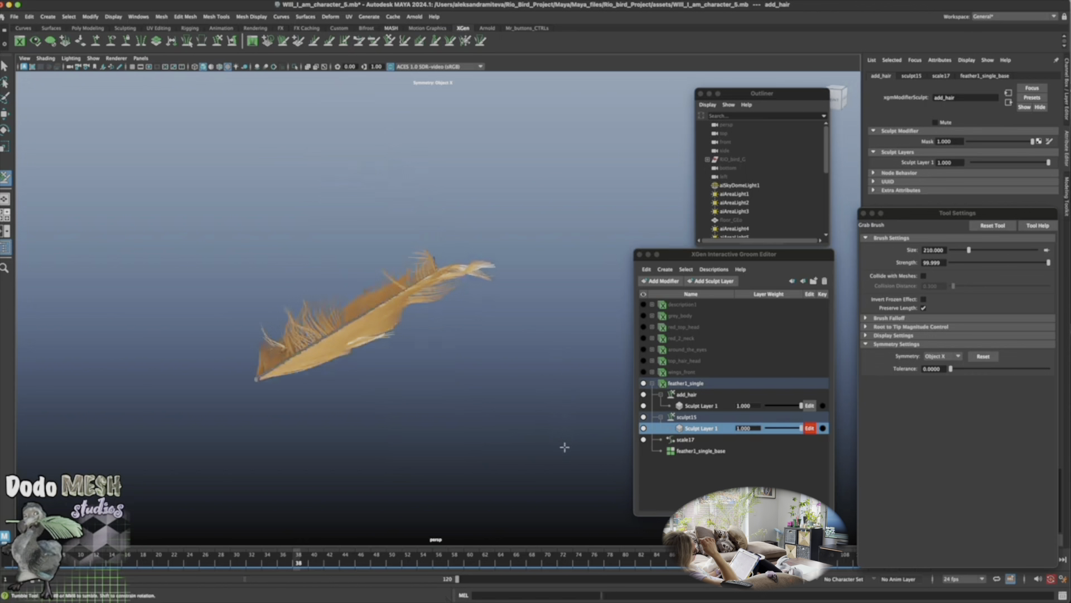
key("ctrl+z")
key("ctrl+z")
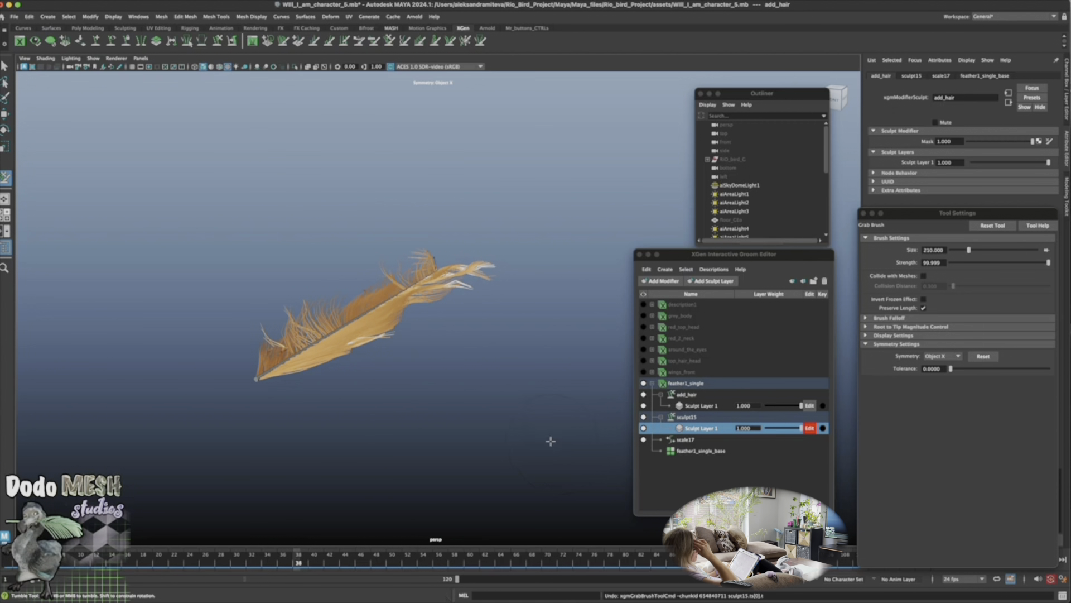
left_click_drag(551, 441, 529, 426, "alt")
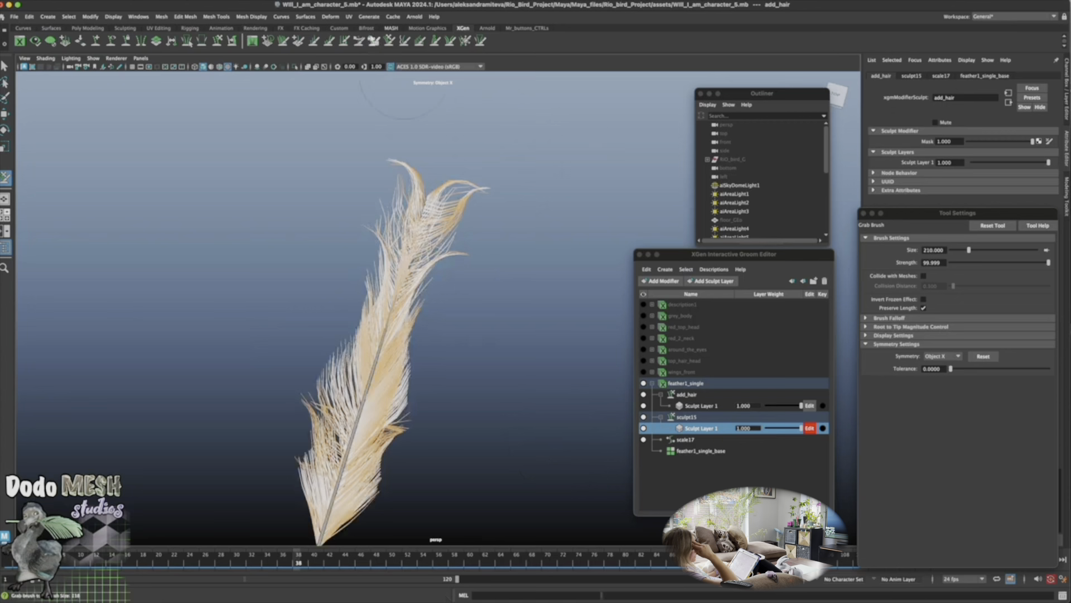
Straighten the outward-curled end splines and smooth the ragged side edge near the pointed tip with the Comb brush
left_click(374, 41)
left_click_drag(442, 205, 493, 159)
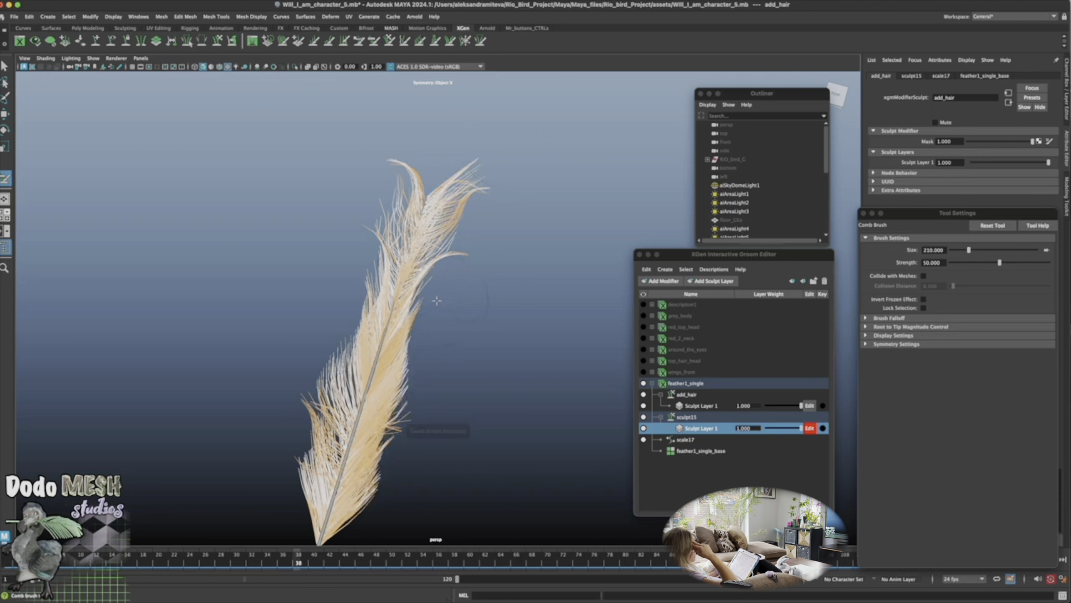
left_click_drag(398, 189, 415, 149)
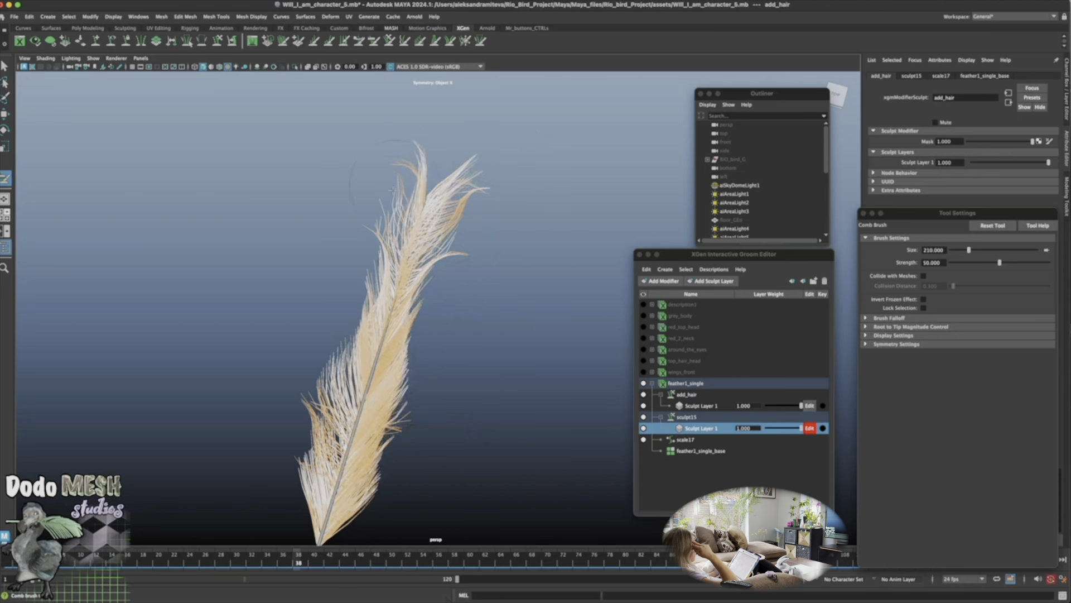
left_click_drag(325, 399, 337, 357)
mouse_move(317, 419)
left_mouse_down()
mouse_move(330, 375)
mouse_move(323, 390)
left_mouse_up()
mouse_move(300, 461)
left_mouse_down()
mouse_move(306, 427)
mouse_move(509, 433)
mouse_move(456, 333)
mouse_move(457, 381)
left_mouse_up()
Comb the splines along one side of the rod toward the far end, working back up to the pointed tip
left_click_drag(382, 332, 368, 385)
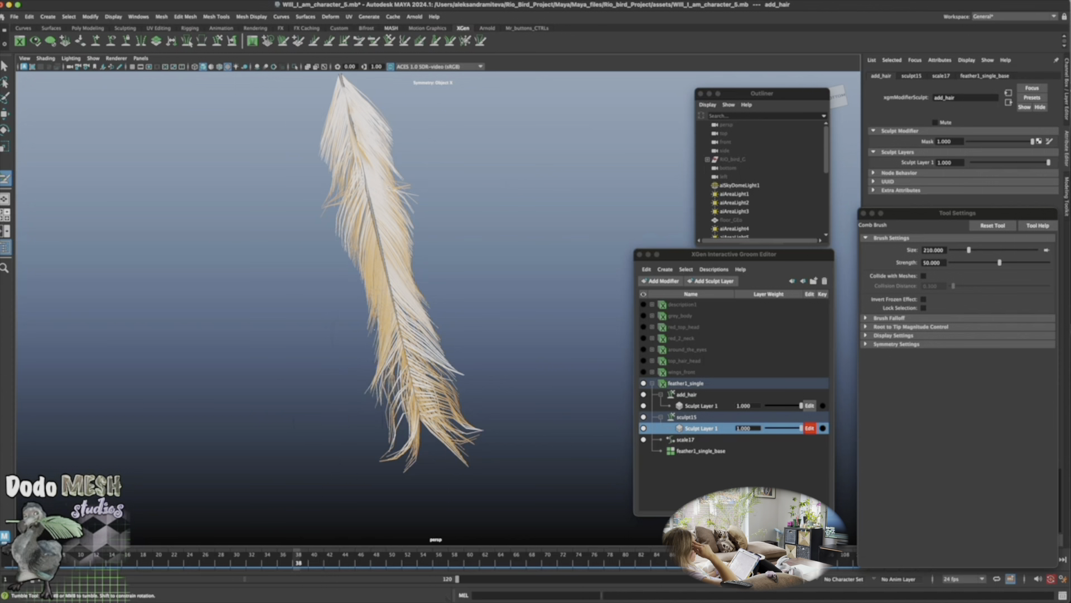
left_click_drag(378, 313, 367, 366)
left_click_drag(370, 279, 360, 325)
left_click_drag(362, 253, 354, 304)
left_click_drag(353, 193, 338, 245)
mouse_move(340, 106)
left_mouse_down()
mouse_move(327, 159)
mouse_move(354, 258)
left_mouse_up()
left_click_drag(357, 220, 368, 321)
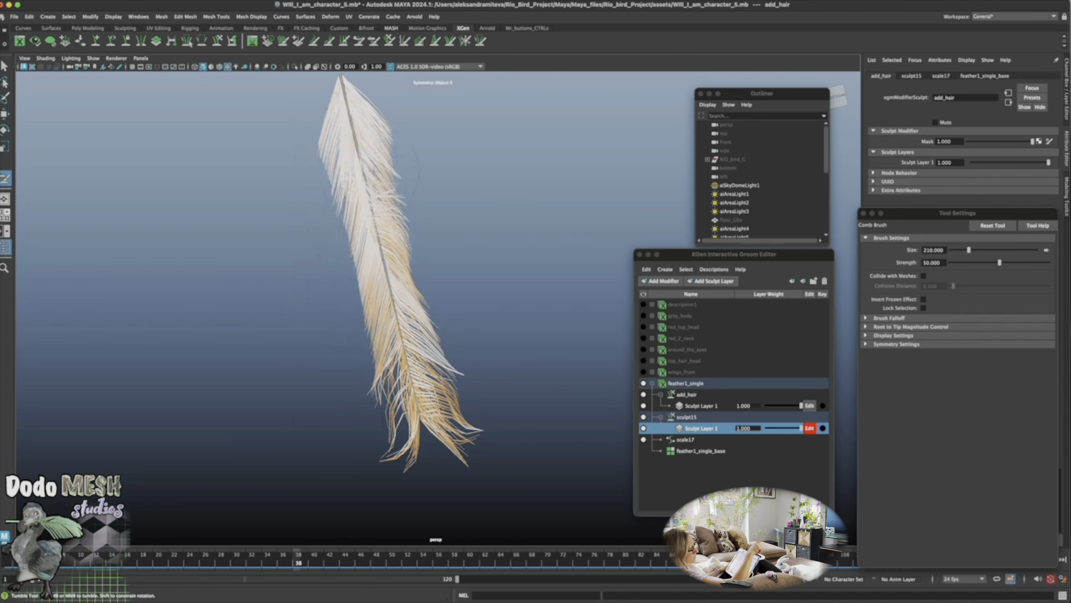
Try to comb the splines in long strokes from near the pointed tip to the far end
left_click_drag(383, 173, 433, 366)
mouse_move(361, 179)
left_mouse_down()
mouse_move(426, 360)
mouse_move(446, 496)
left_mouse_up()
key("super+z")
key("super+z")
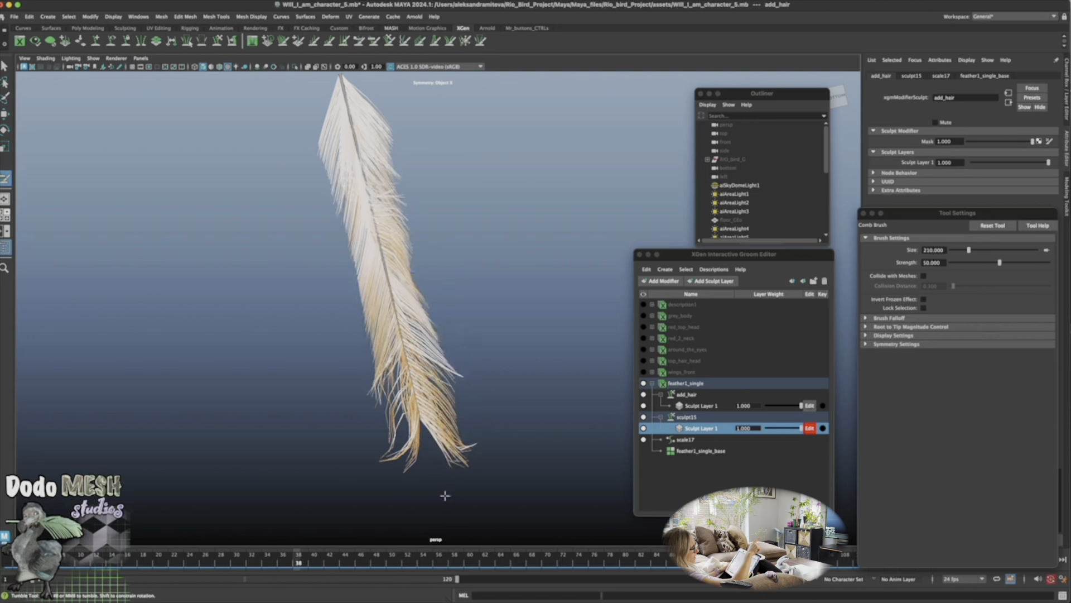
Comb the forked splines at the far end together so they follow the direction of the rod
left_click_drag(384, 407, 447, 519)
left_click_drag(401, 427, 437, 502)
left_click_drag(394, 391, 436, 521)
mouse_move(519, 406)
left_mouse_down("alt")
mouse_move(538, 435)
mouse_move(522, 450)
left_mouse_up("alt")
mouse_move(386, 424)
left_mouse_down()
mouse_move(411, 393)
mouse_move(426, 400)
mouse_move(427, 317)
left_mouse_up()
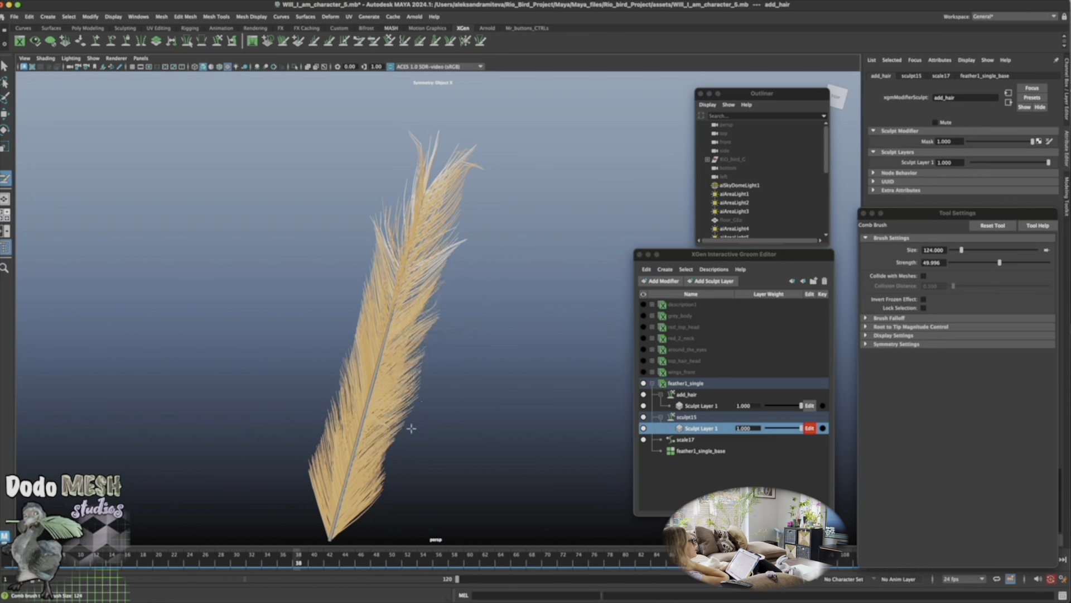
Tidy stray splines along both edges and the far end with the Comb brush at size 124, and save the scene
left_click_drag(389, 464, 396, 447)
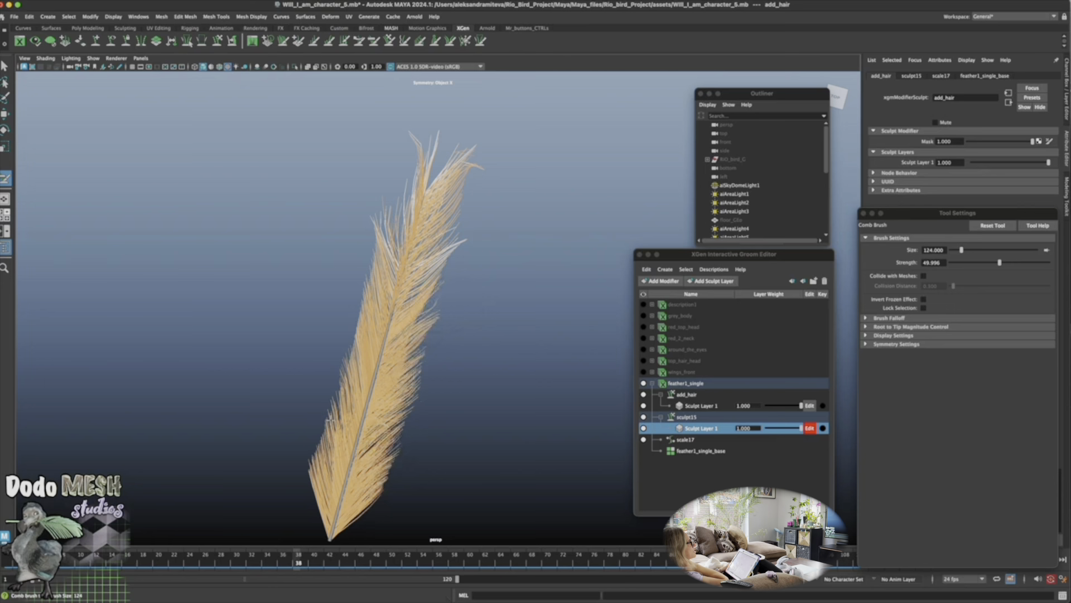
left_click_drag(337, 405, 332, 382)
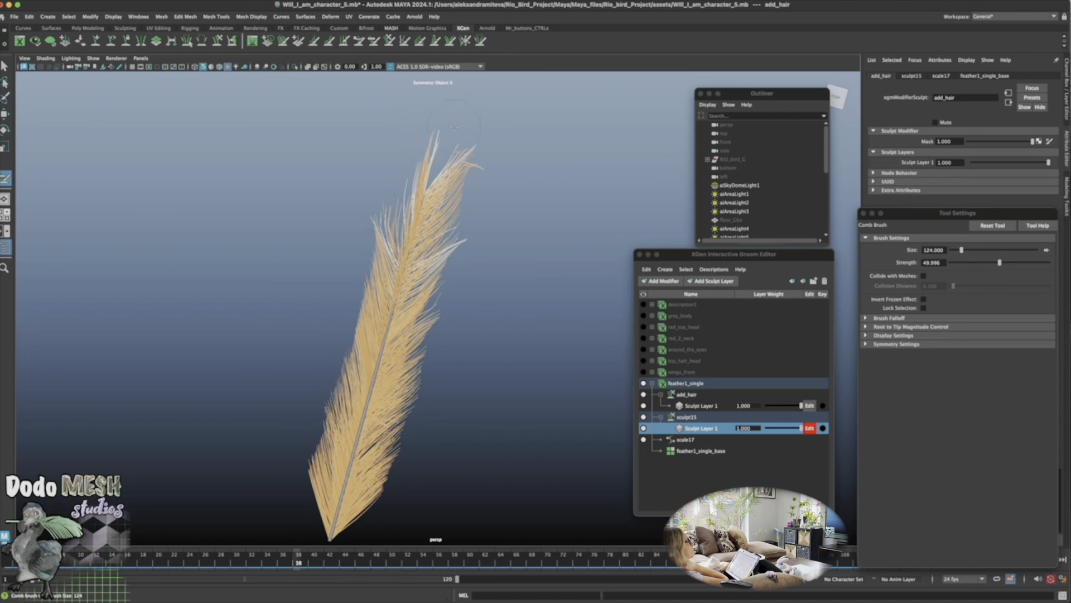
mouse_move(484, 357)
left_mouse_down("alt")
mouse_move(385, 279)
mouse_move(360, 240)
mouse_move(351, 181)
mouse_move(389, 179)
mouse_move(389, 152)
left_mouse_up("alt")
left_click_drag(473, 330, 456, 274, "alt")
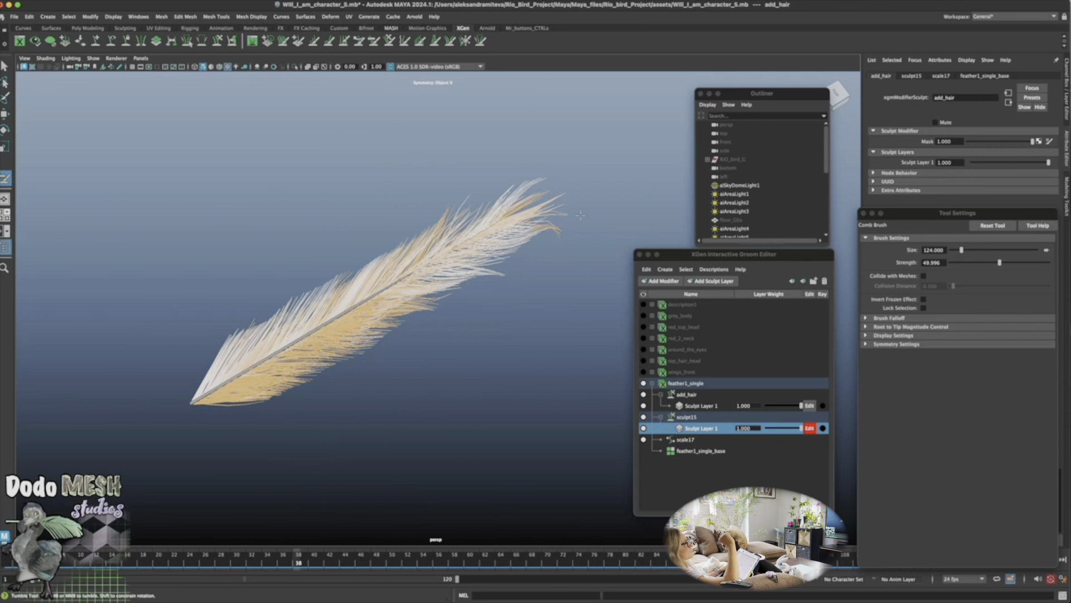
left_click_drag(456, 436, 462, 354, "alt")
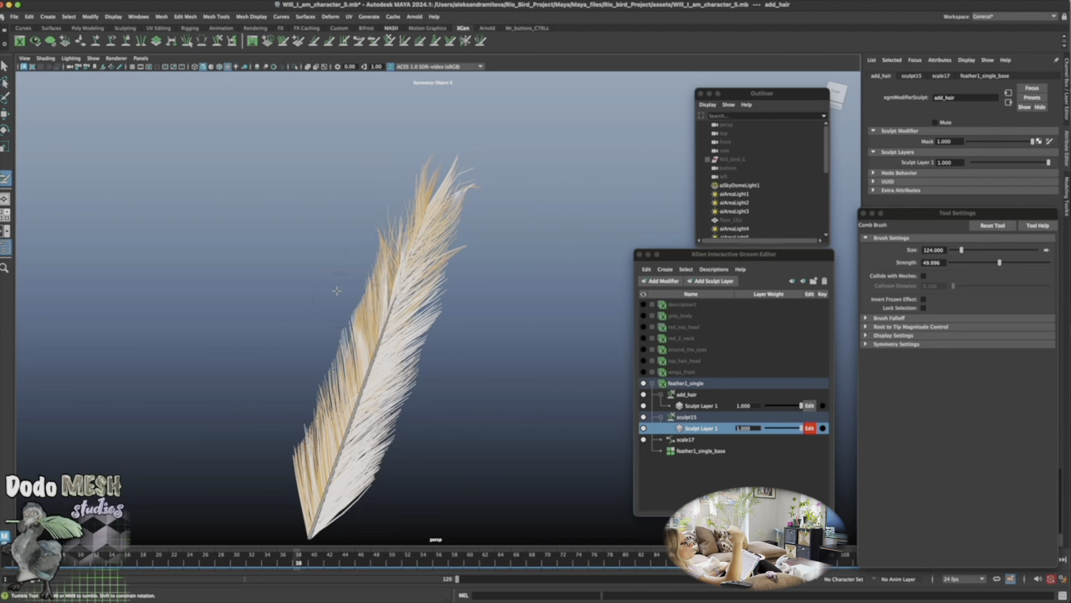
key("super+s")
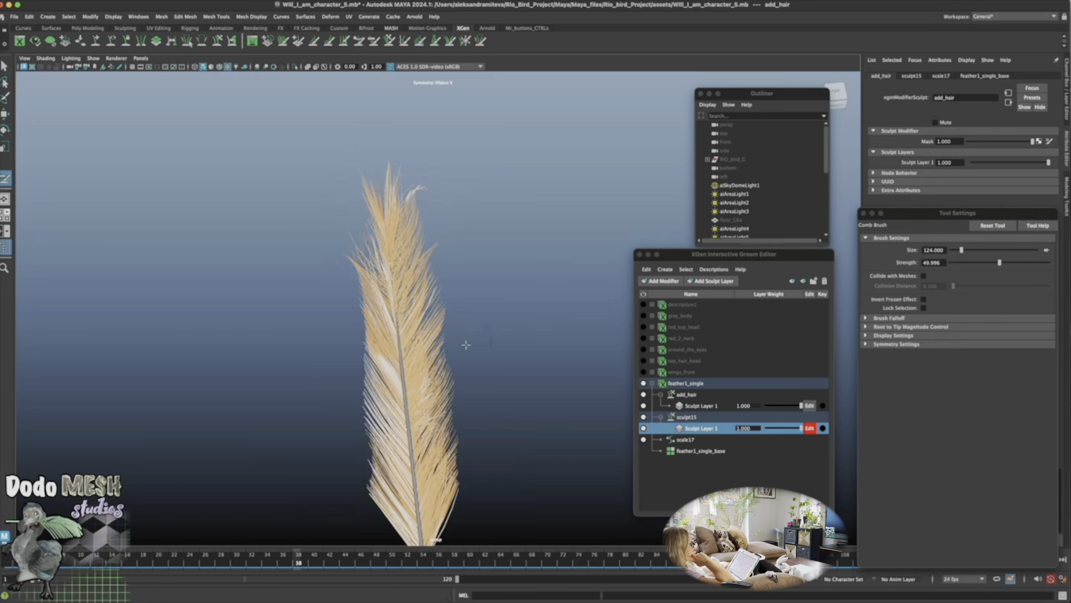
Comb the remaining stray splines at the far end and its neighbouring edge inward along the rod
left_click_drag(466, 345, 467, 417, "alt")
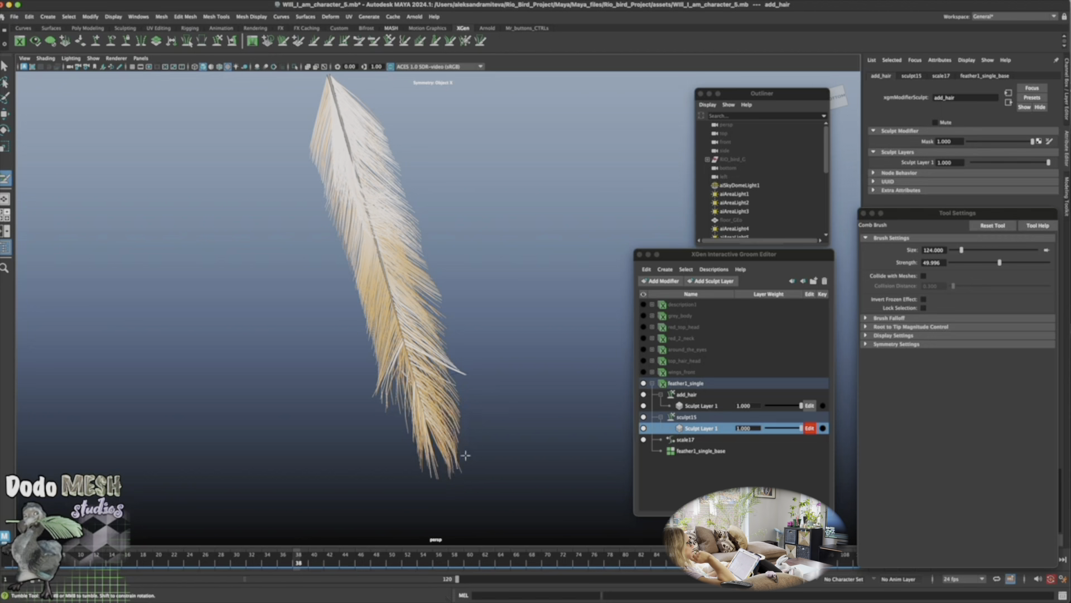
left_click_drag(466, 456, 454, 468)
left_click_drag(378, 385, 398, 462)
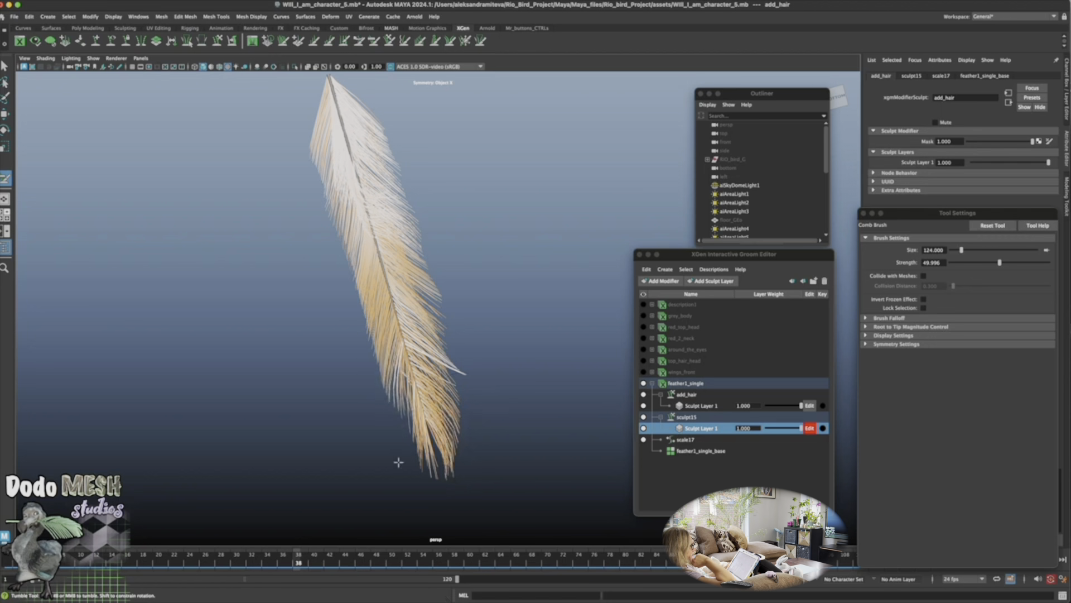
left_click_drag(481, 356, 503, 387, "alt")
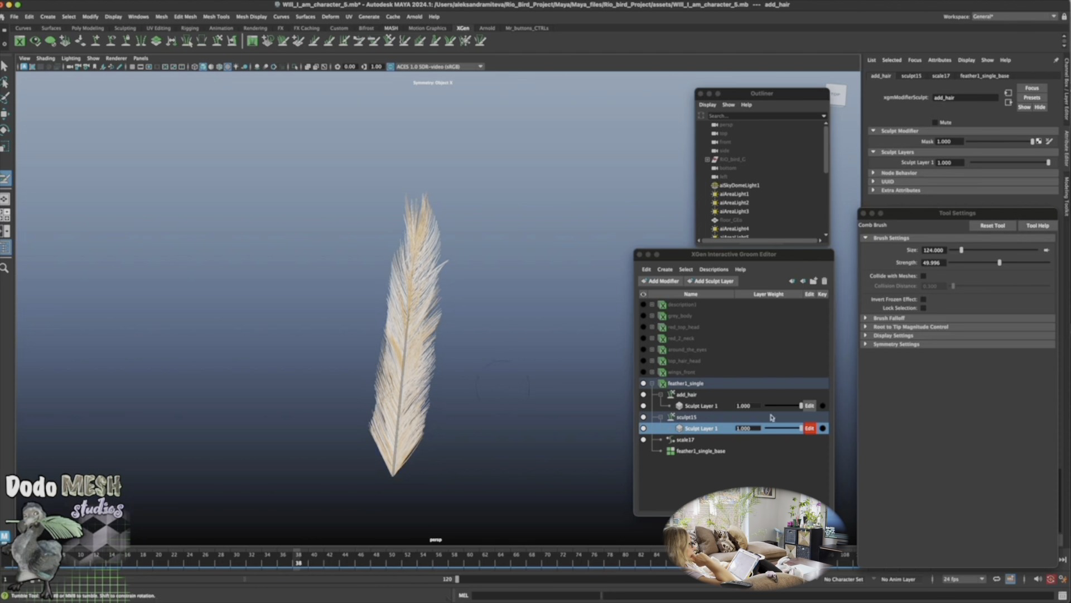
left_click(695, 384)
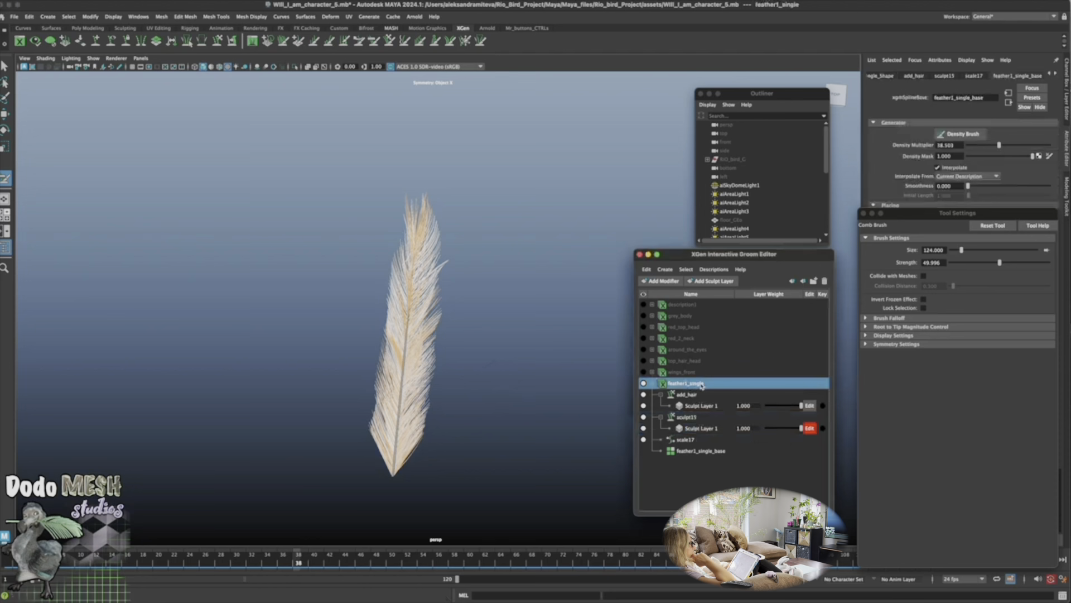
left_click(670, 282)
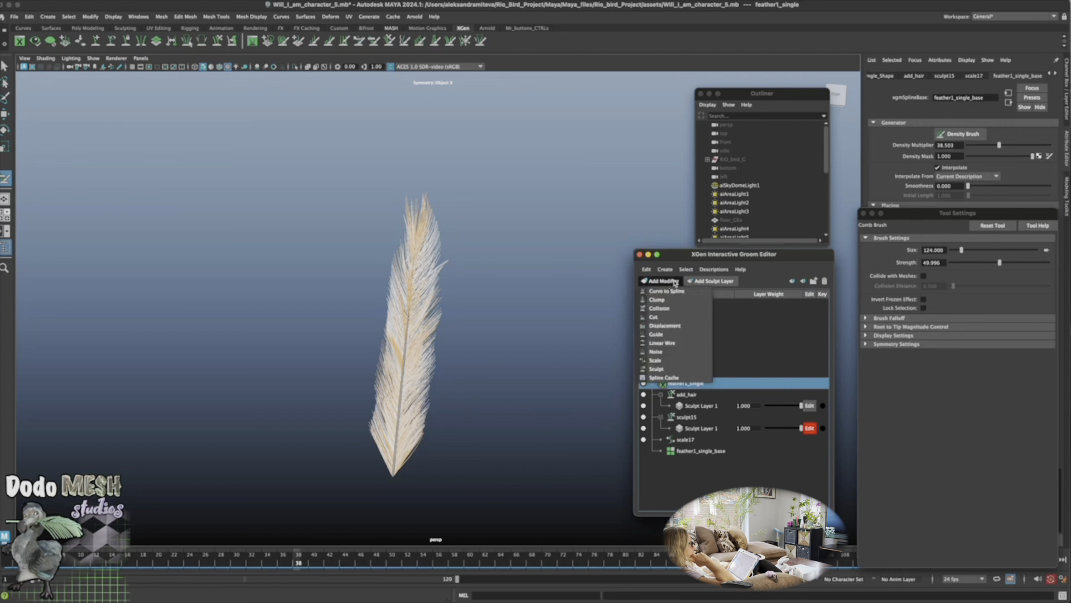
left_click(671, 362)
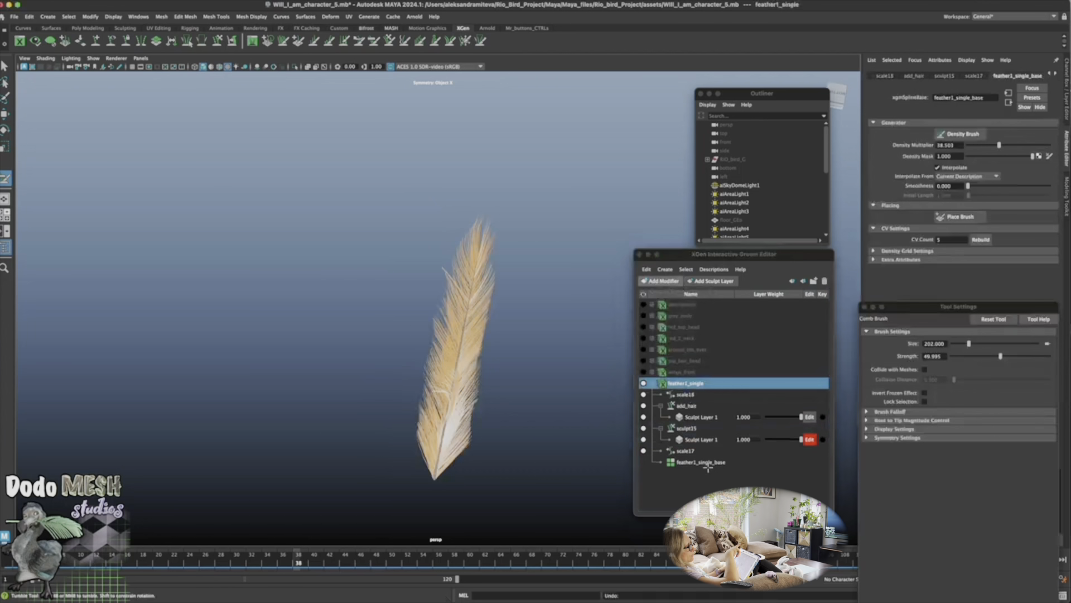
key("super+z")
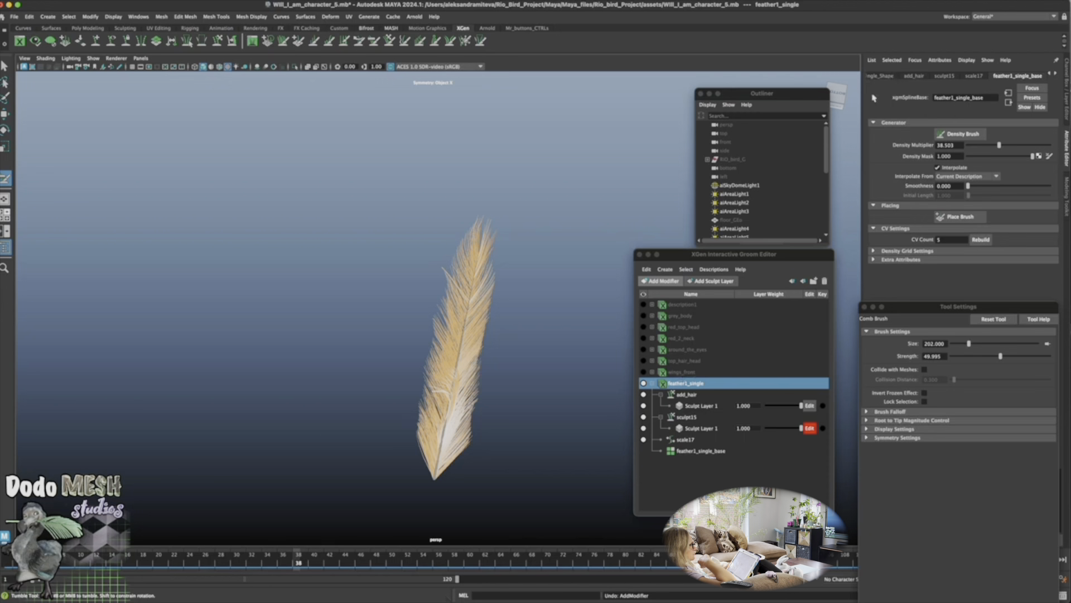
Add a Scale modifier to the feather1_single description and set its Scale to 1.986
left_click(692, 385)
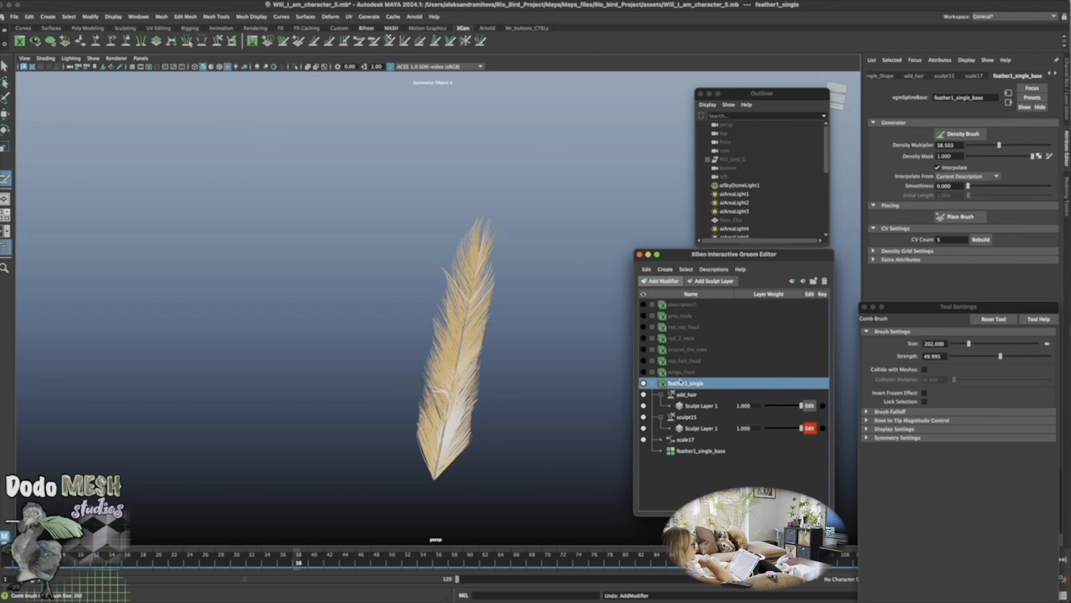
left_click(663, 282)
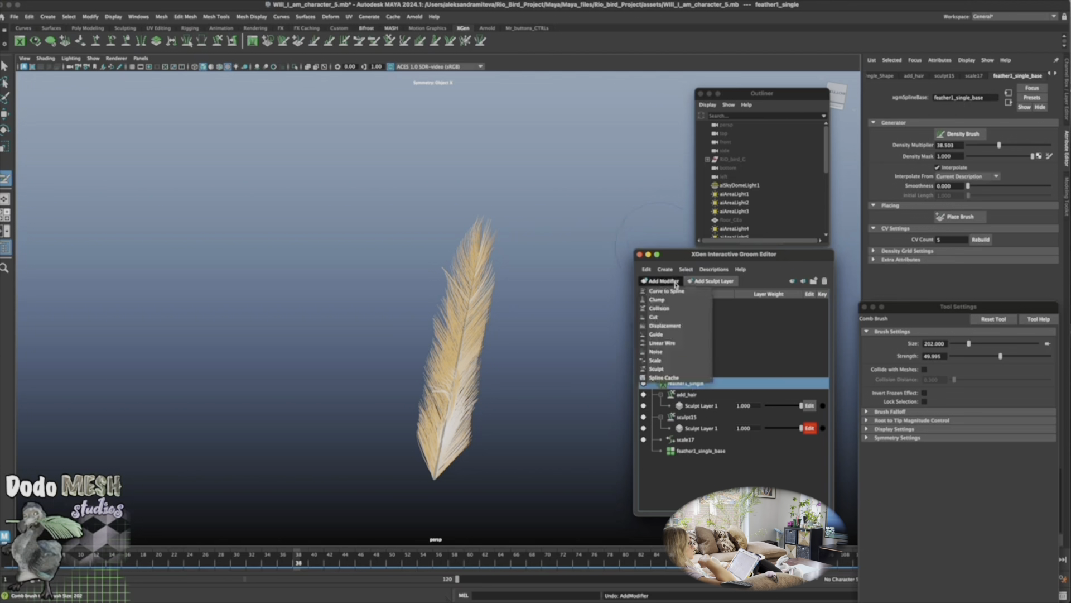
left_click(668, 359)
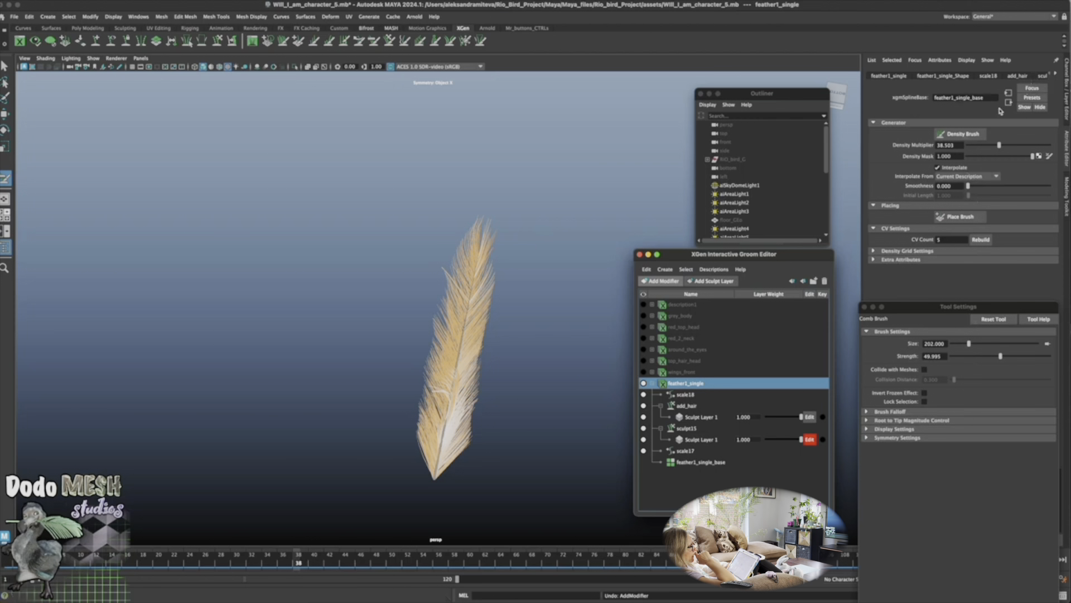
left_click(695, 395)
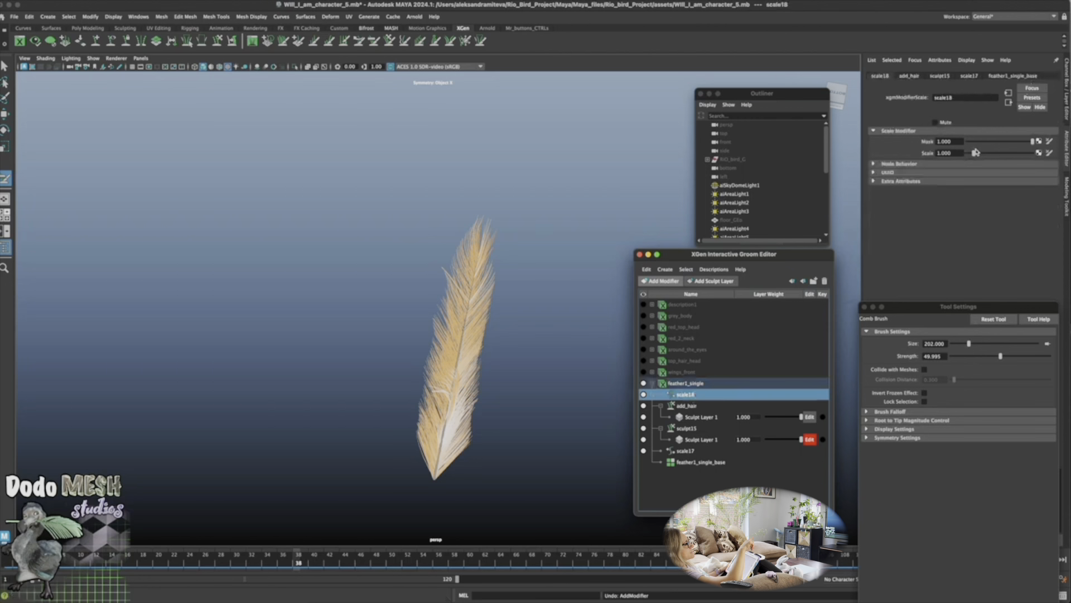
left_click_drag(974, 156, 979, 158)
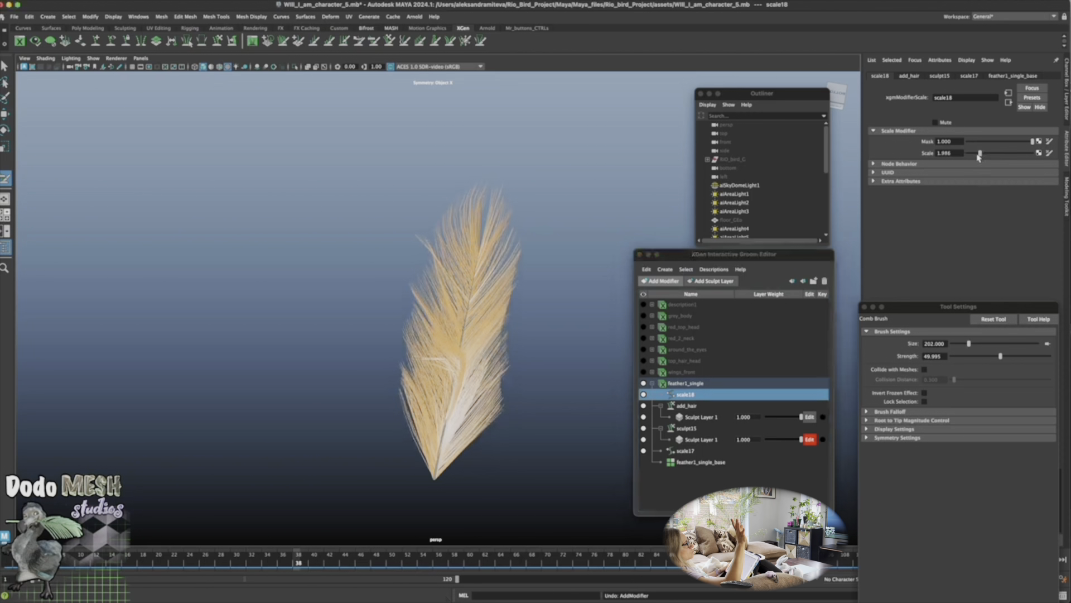
Show the viewport grid around the feather
left_click_drag(538, 471, 563, 473, "alt")
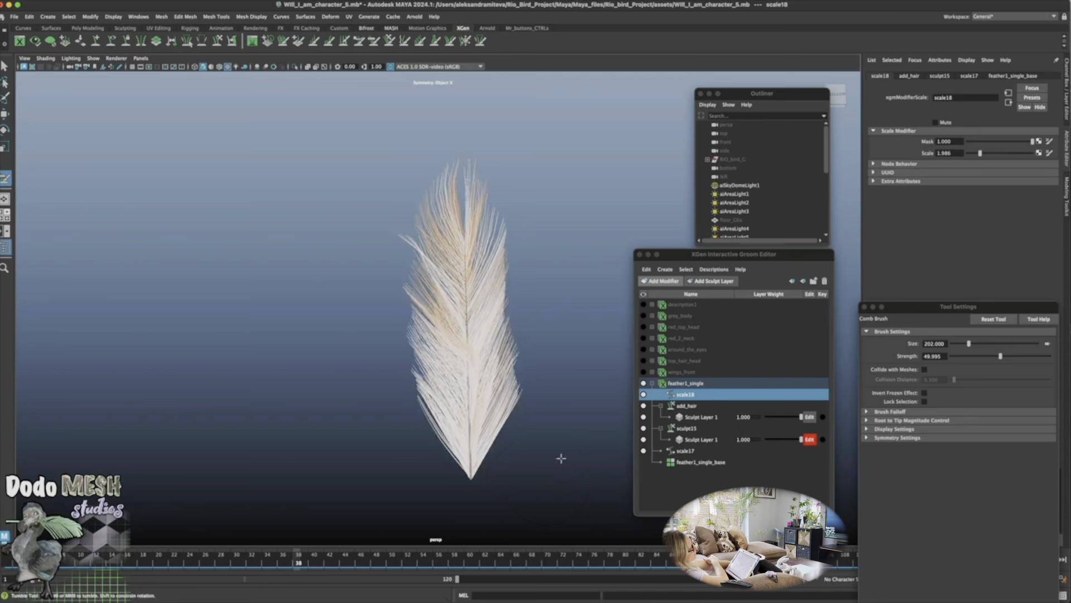
left_click(133, 67)
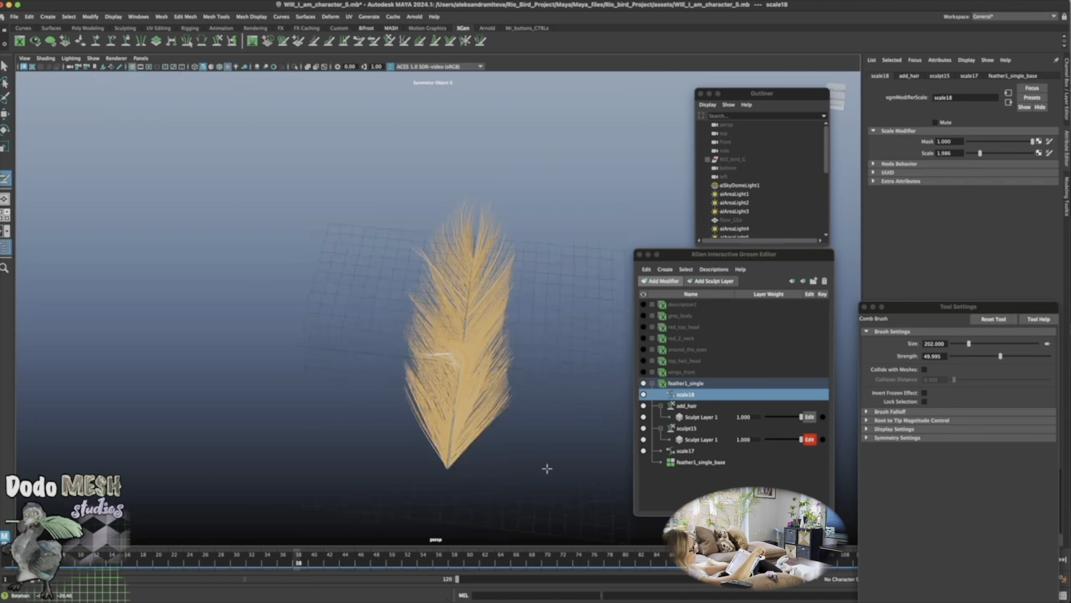
mouse_move(545, 467)
left_mouse_down("alt")
mouse_move(521, 454)
mouse_move(519, 465)
mouse_move(549, 463)
left_mouse_up("alt")
Add a Sculpt modifier on top of the feather1_single stack and activate its sculpt layer for editing
left_click(687, 385)
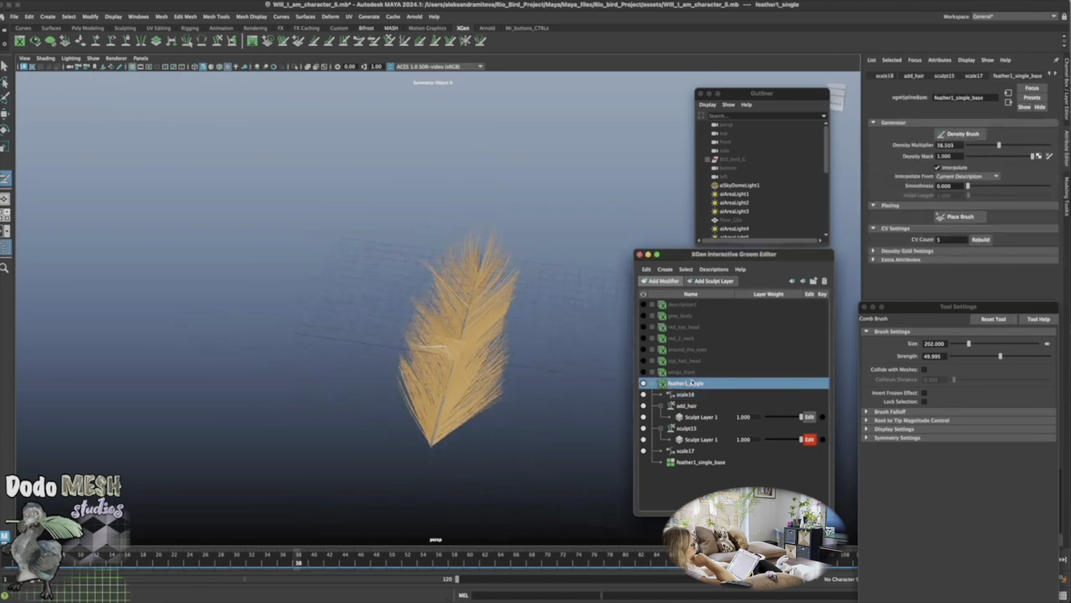
left_click(662, 280)
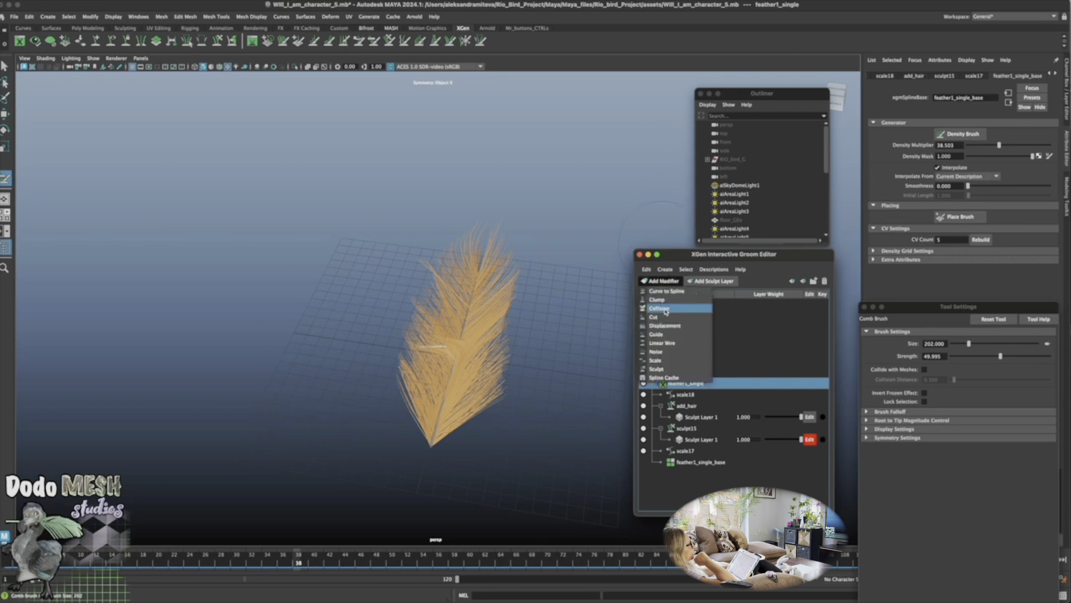
left_click(668, 368)
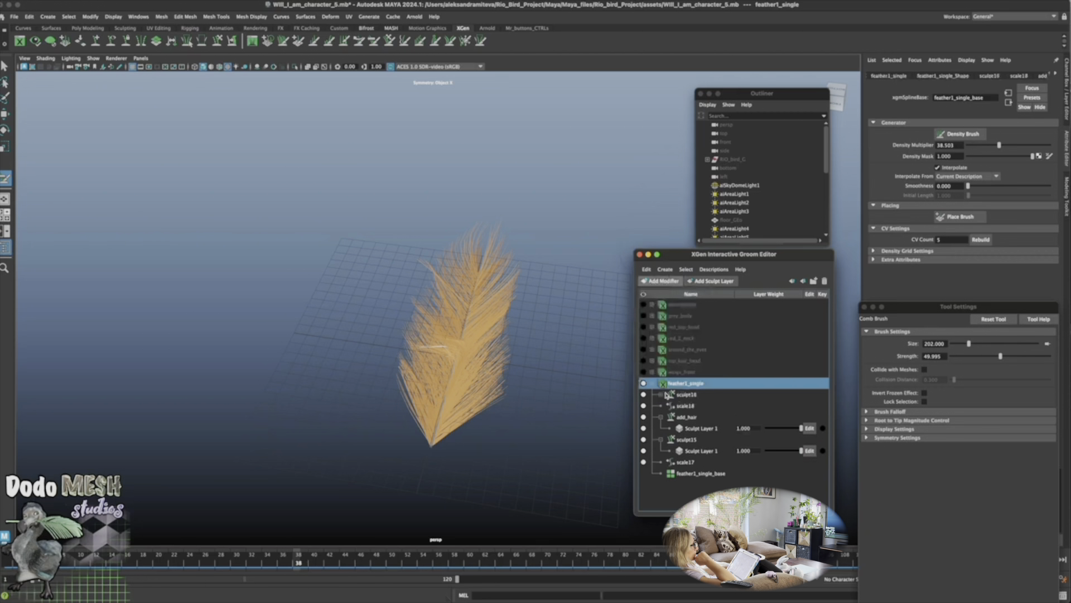
left_click(706, 407)
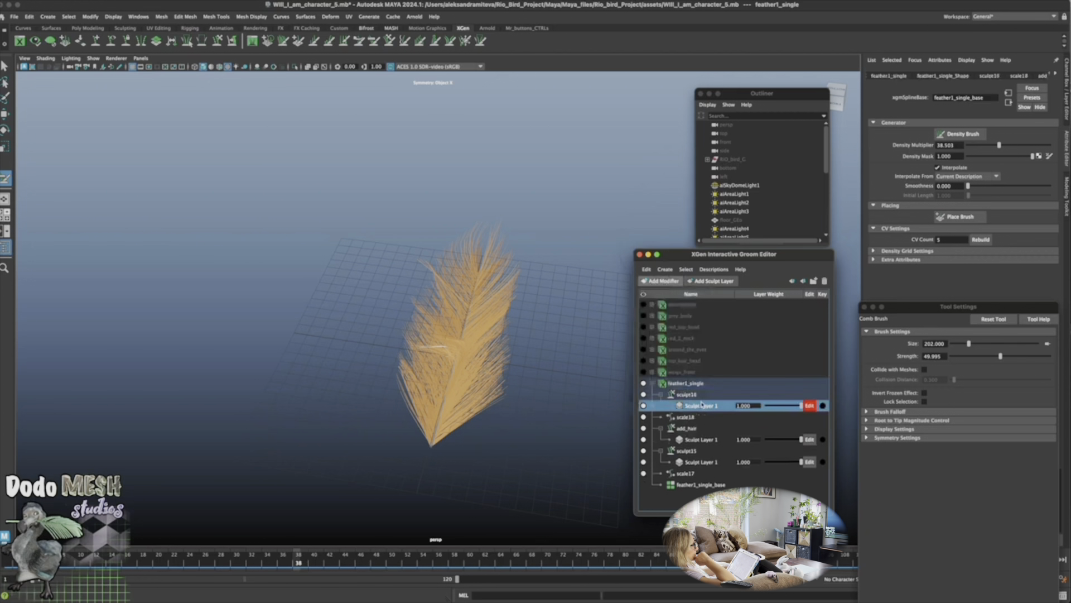
left_click(462, 353)
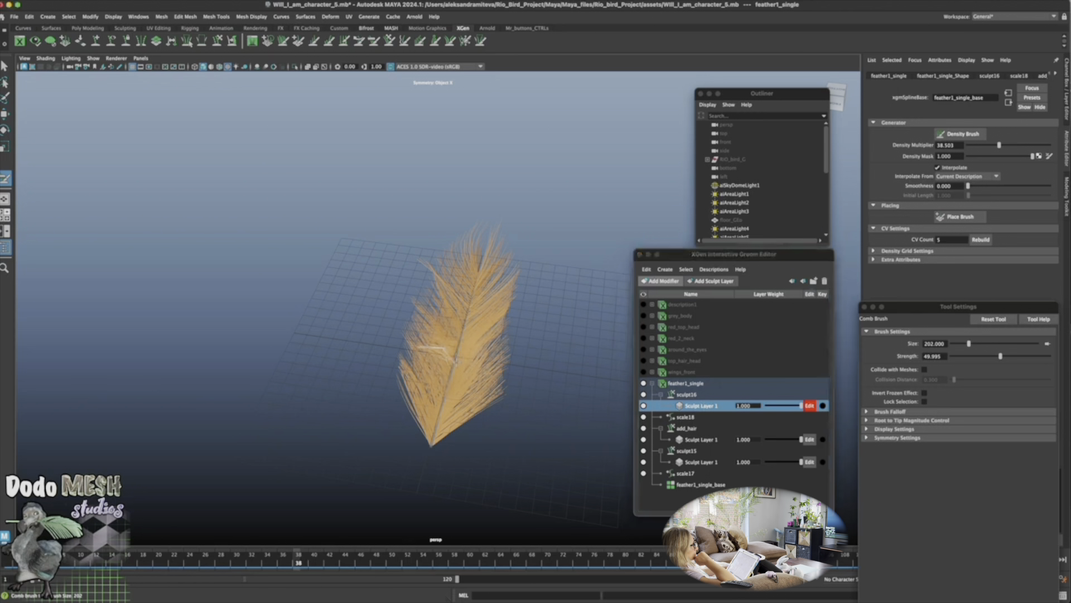
Inspect the sculpted feather from several sides and undo the last comb stroke
left_click_drag(452, 360, 466, 450, "alt")
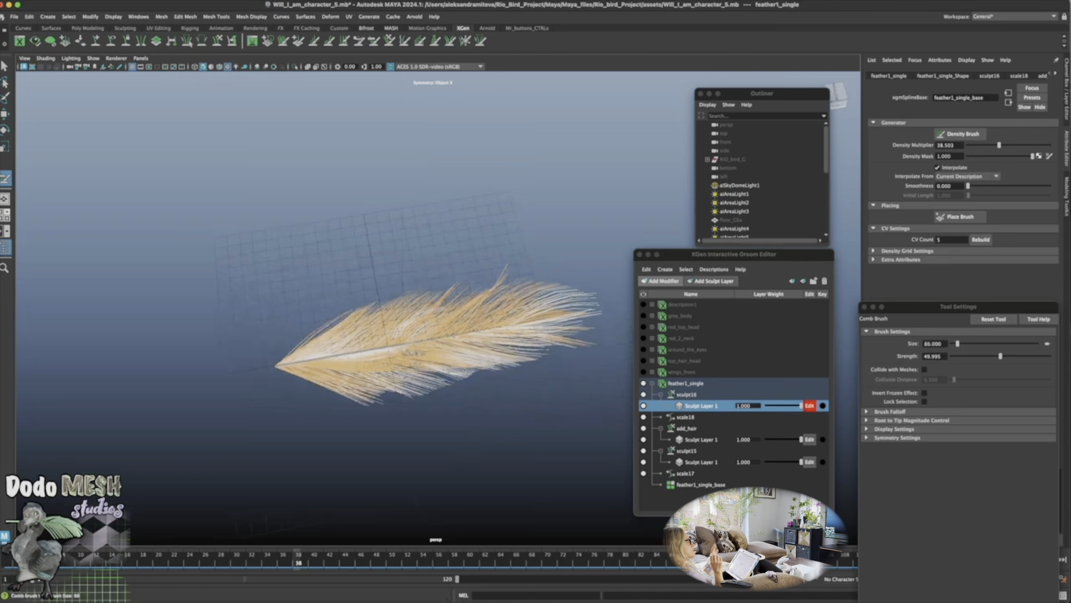
left_click_drag(456, 398, 509, 319, "alt")
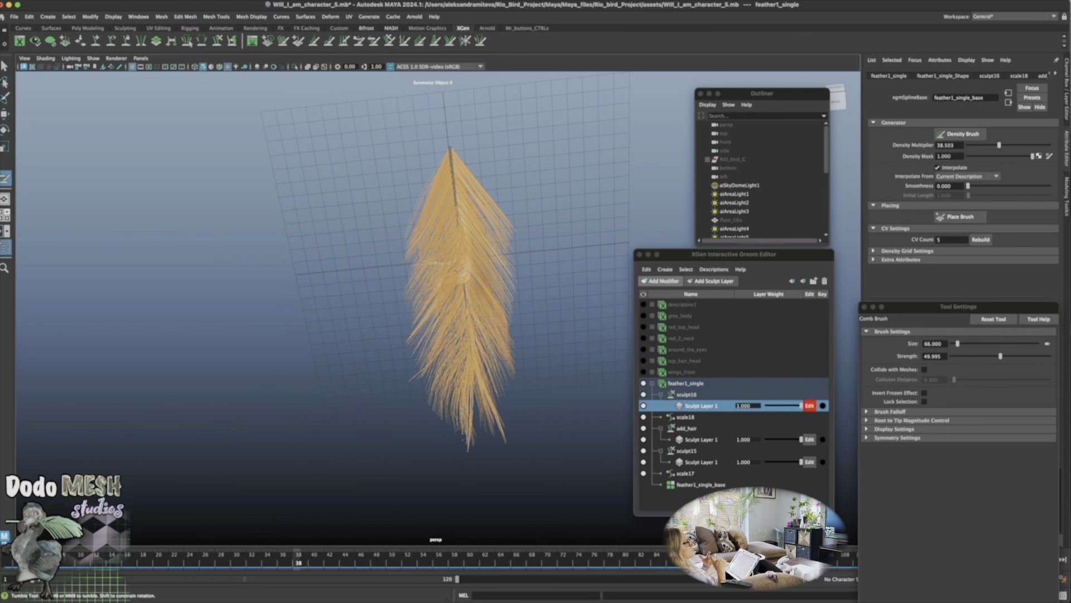
left_click_drag(509, 318, 557, 389, "alt")
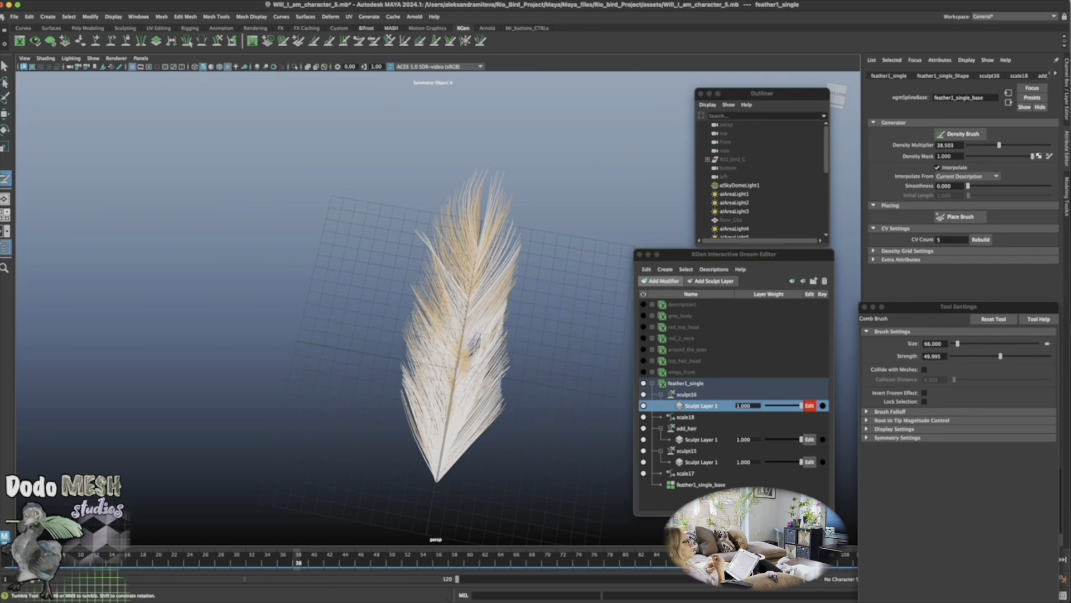
key("ctrl+z")
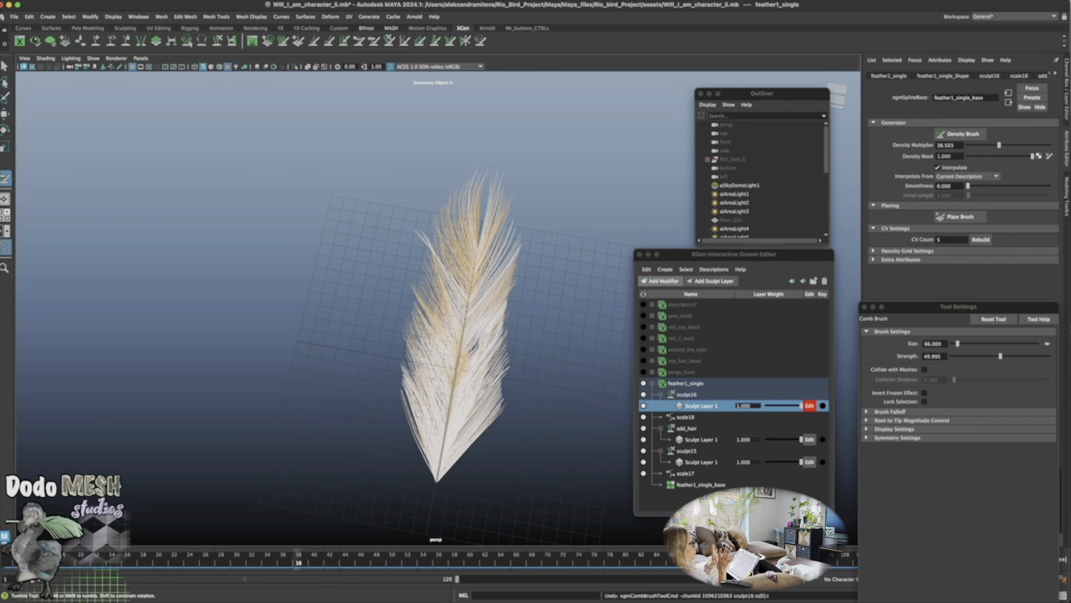
Try the Smooth brush on the feather, and comb the splines along the middle of one side edge
mouse_move(500, 454)
left_mouse_down("alt")
mouse_move(513, 442)
mouse_move(517, 458)
left_mouse_up("alt")
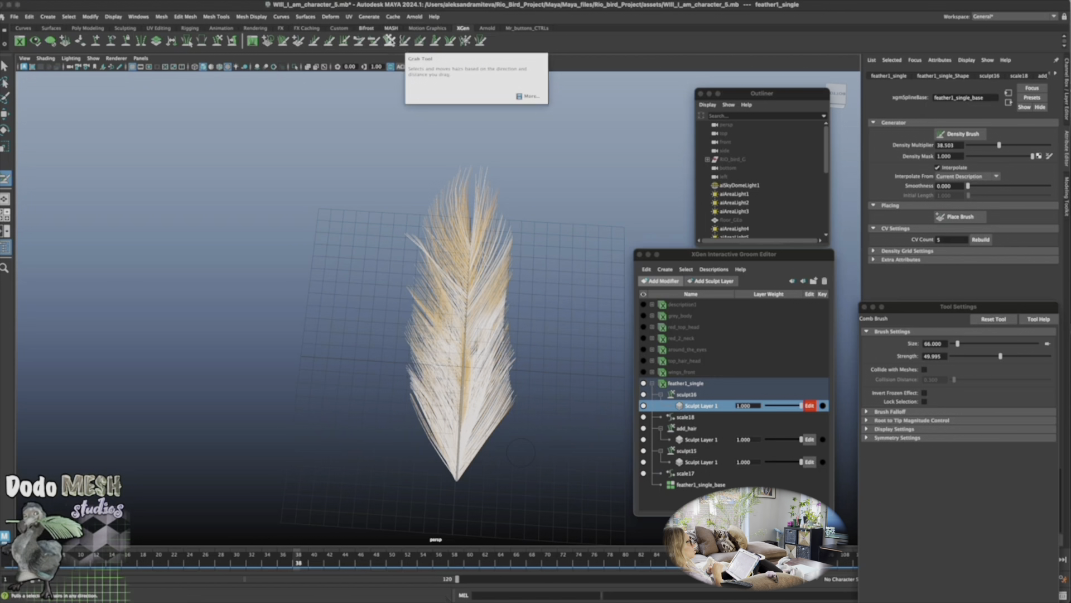
left_click(405, 42)
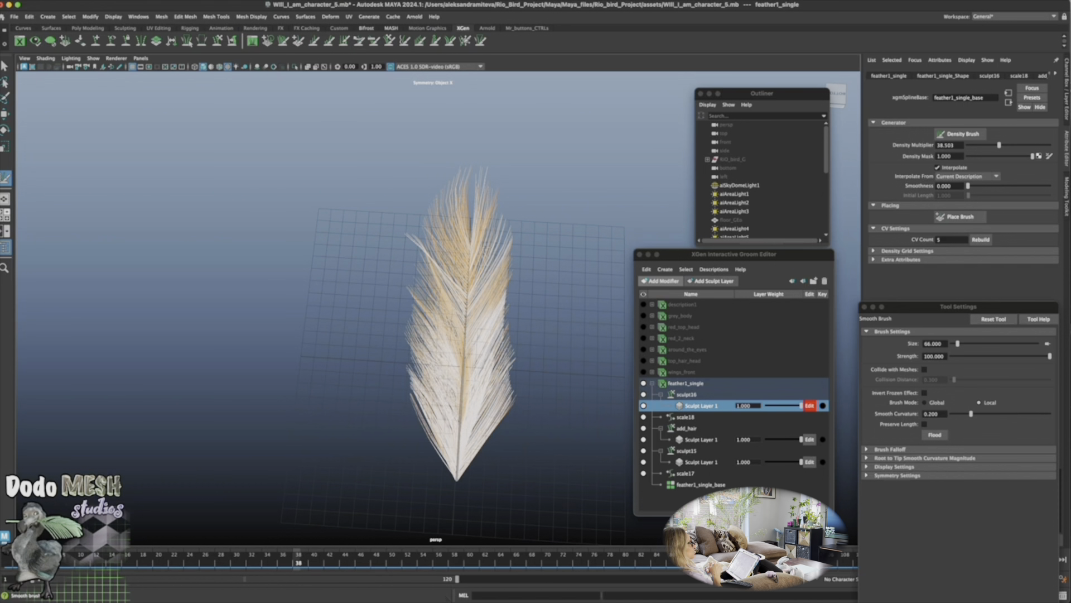
left_click_drag(429, 164, 505, 358, "alt")
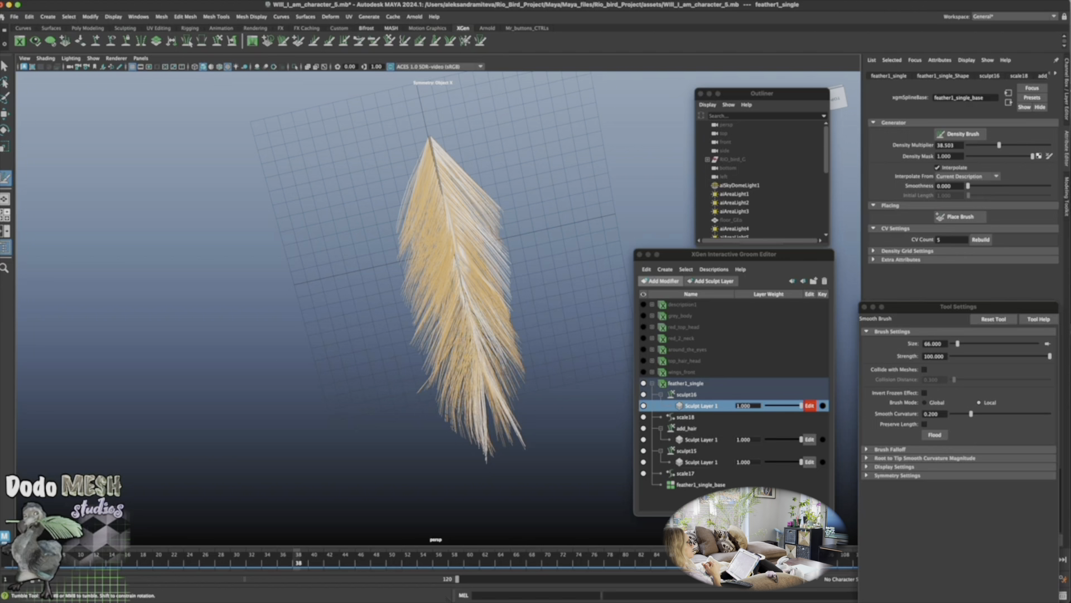
left_click_drag(558, 363, 555, 474, "alt")
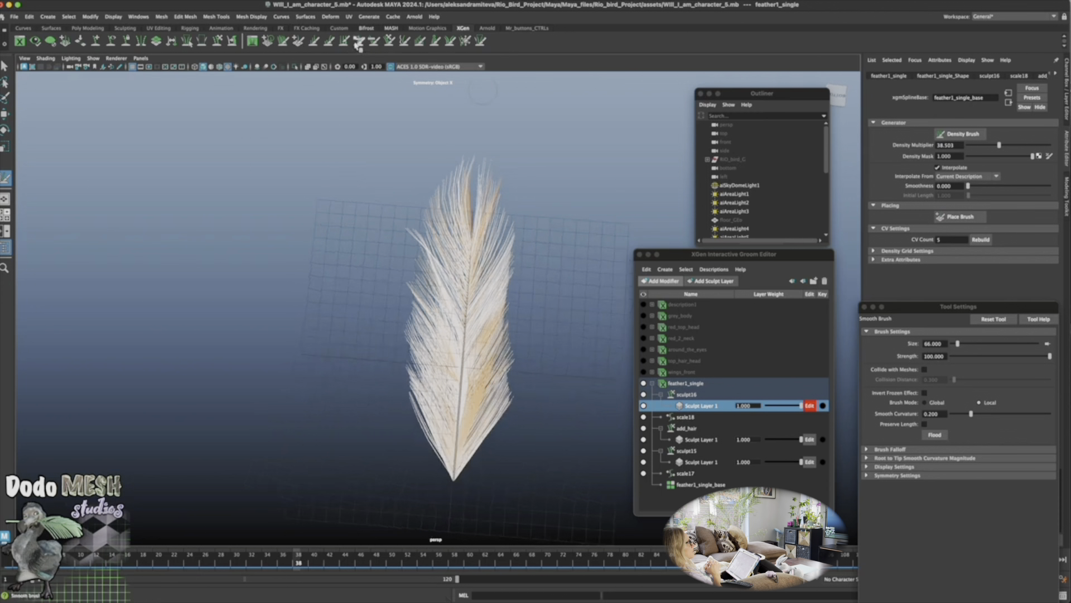
left_click(375, 40)
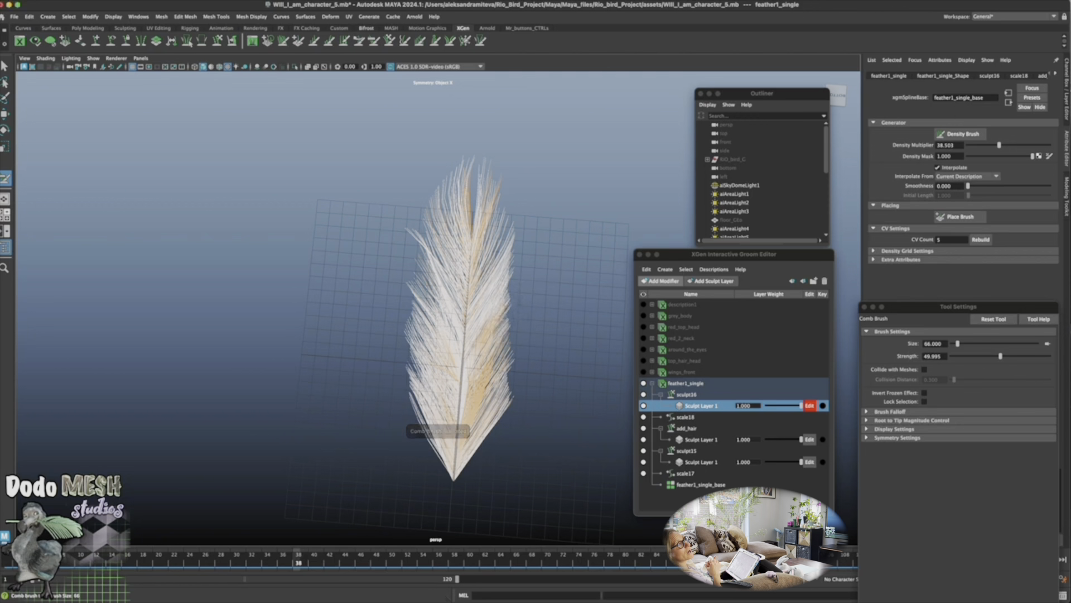
left_click_drag(498, 334, 507, 381)
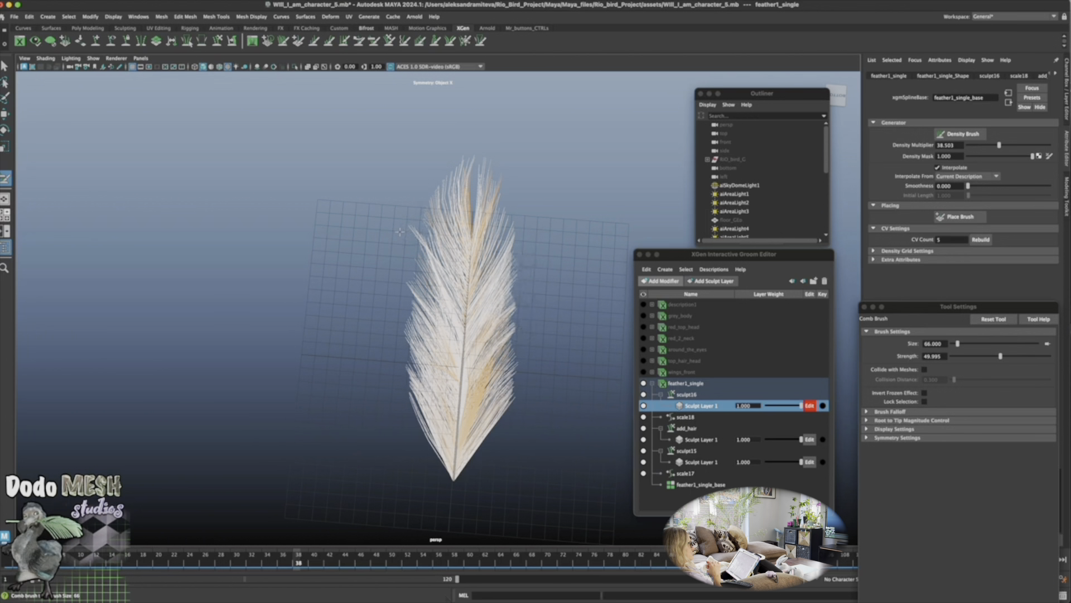
left_click_drag(410, 211, 552, 336, "alt")
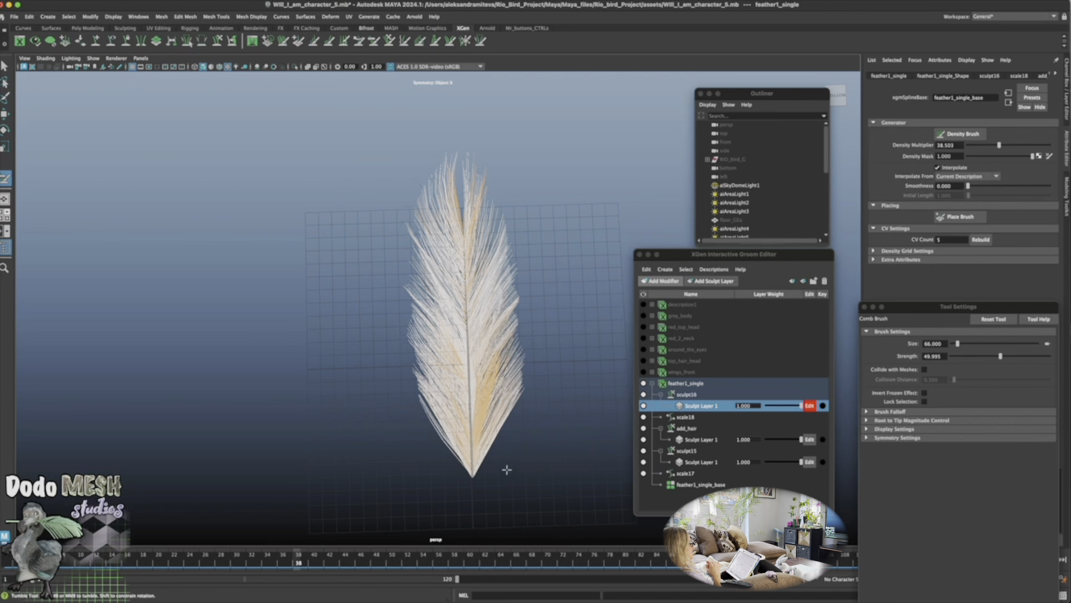
Raise the Density Multiplier of the feather1_single base to 100
left_click(692, 383)
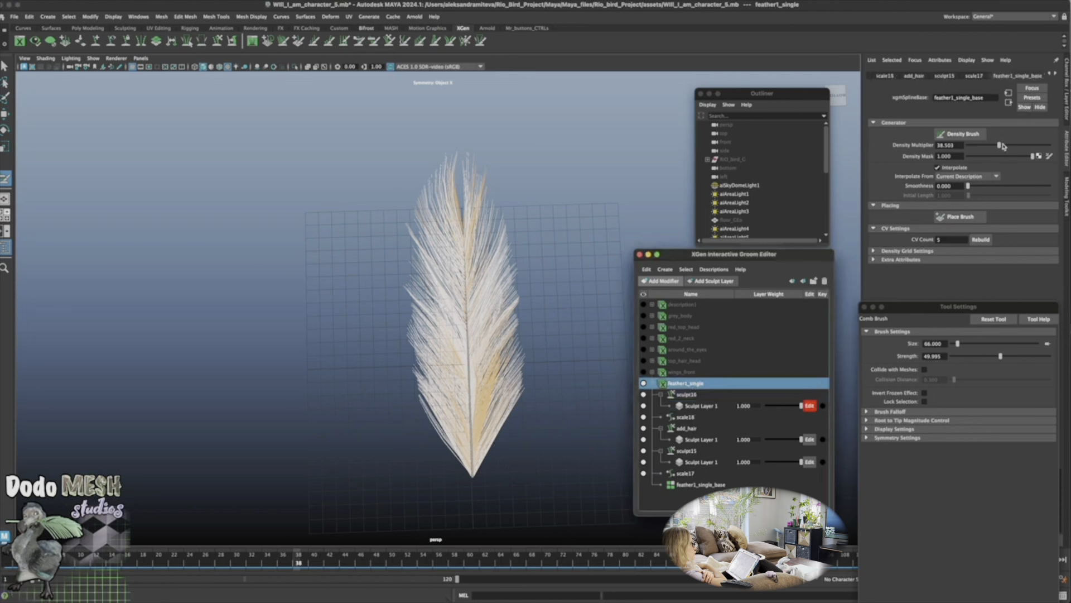
left_click_drag(1002, 146, 1039, 147)
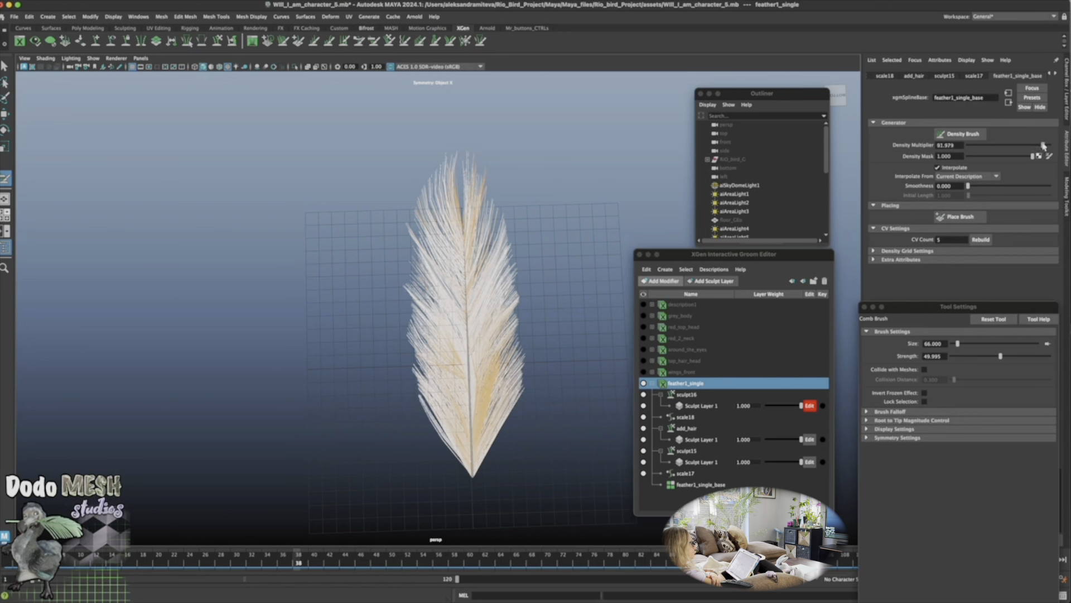
left_click_drag(543, 447, 522, 439, "alt")
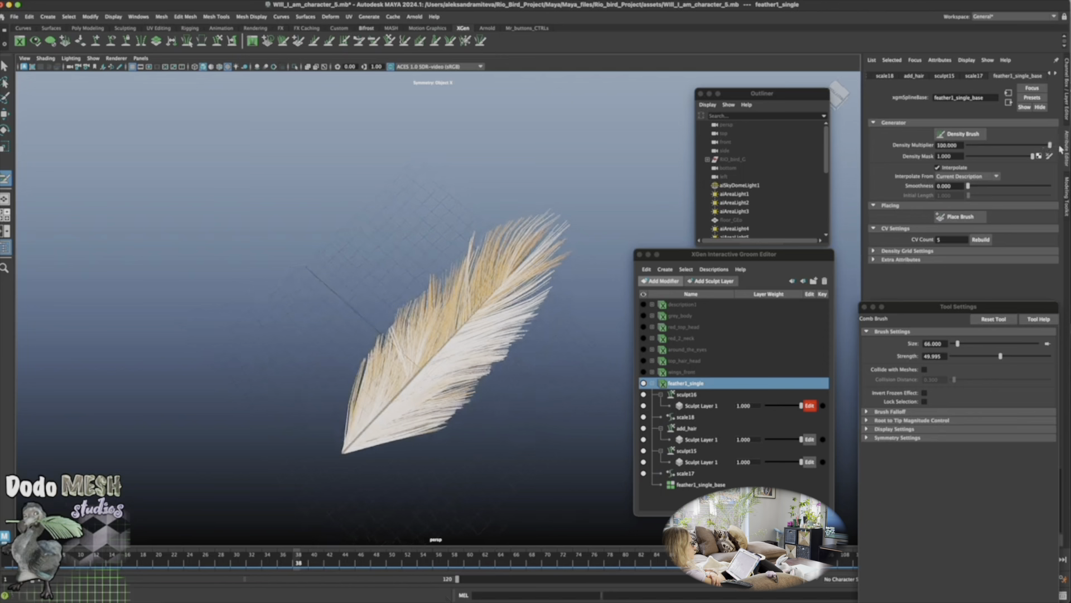
Add a Sculpt modifier on top of the feather1_single stack, rename it add_hair_2 and show its sculpt layer
left_click(692, 384)
left_click(661, 280)
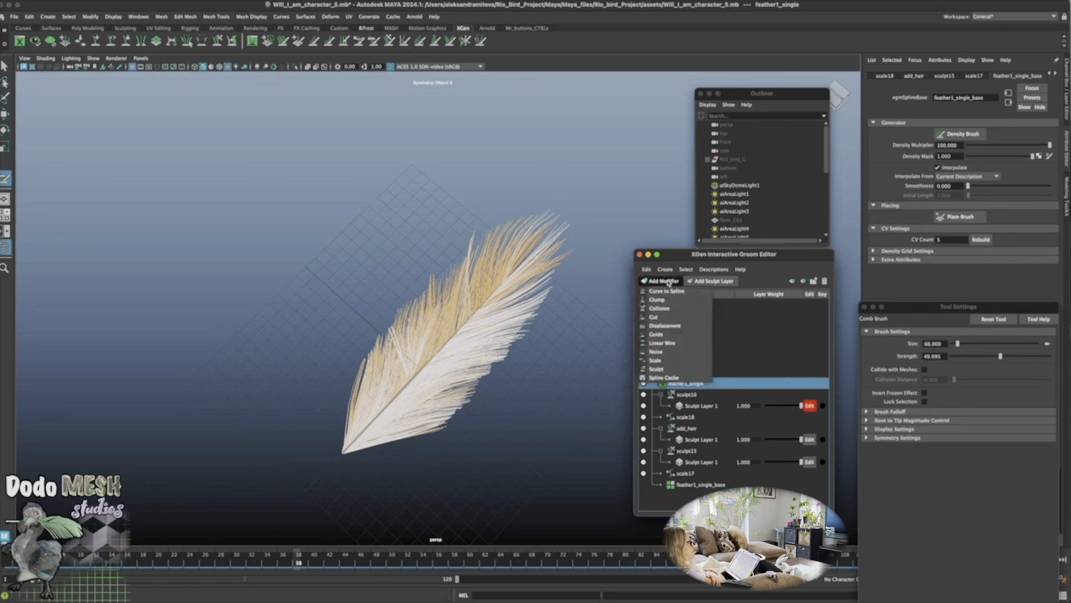
left_click(672, 370)
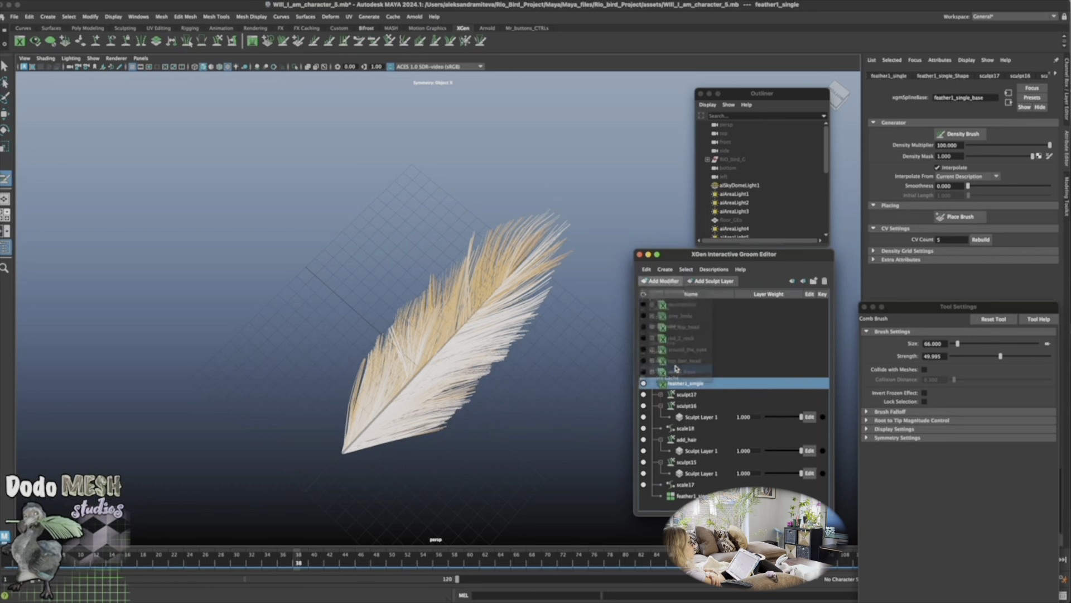
left_click(692, 395)
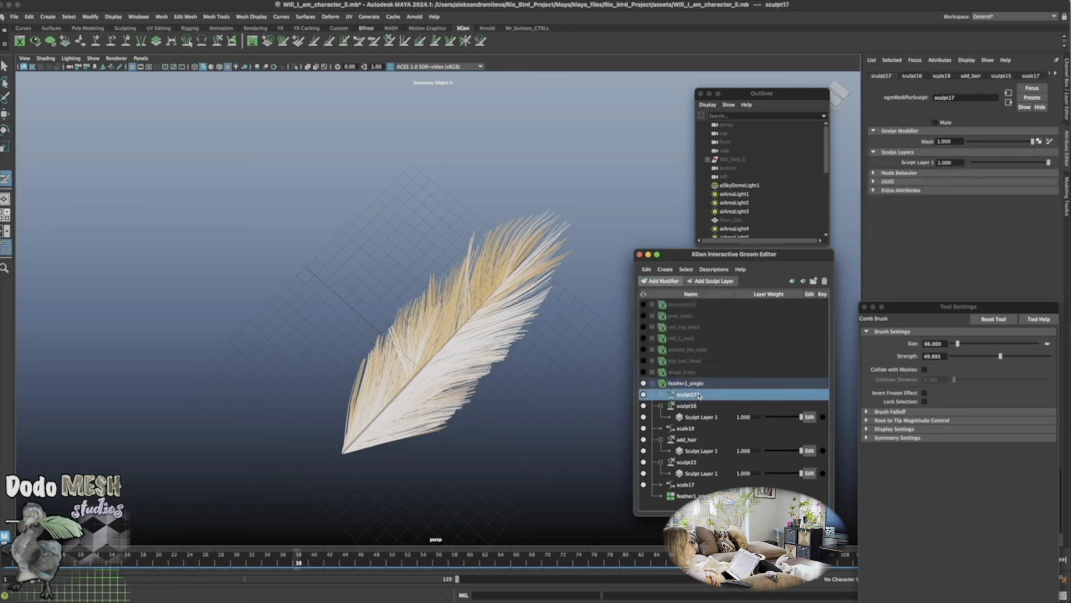
double_click(697, 395)
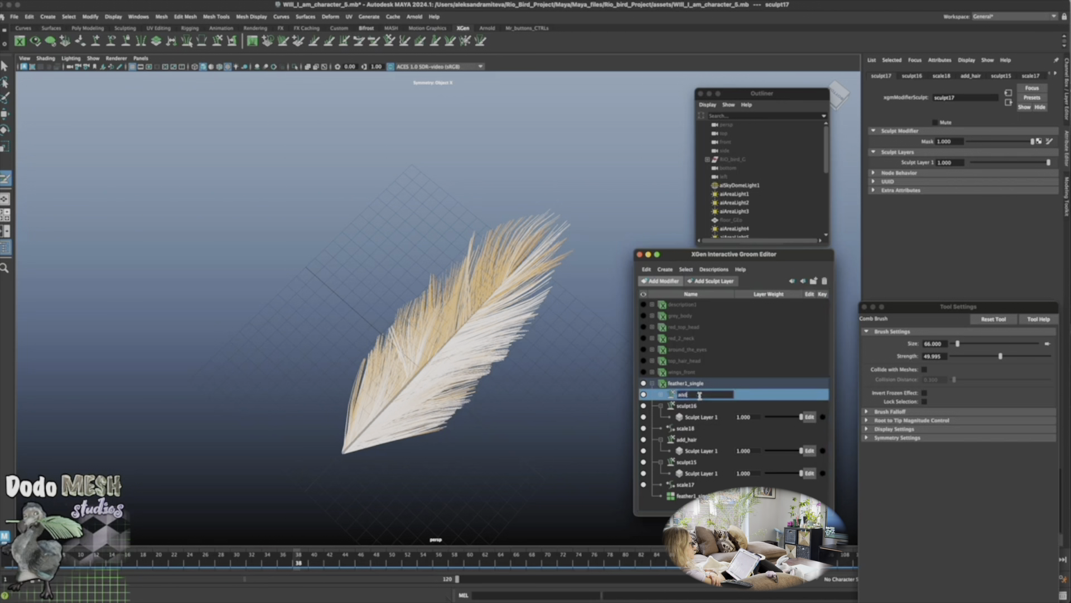
type("add_hair_2")
key("Return")
left_click(661, 397)
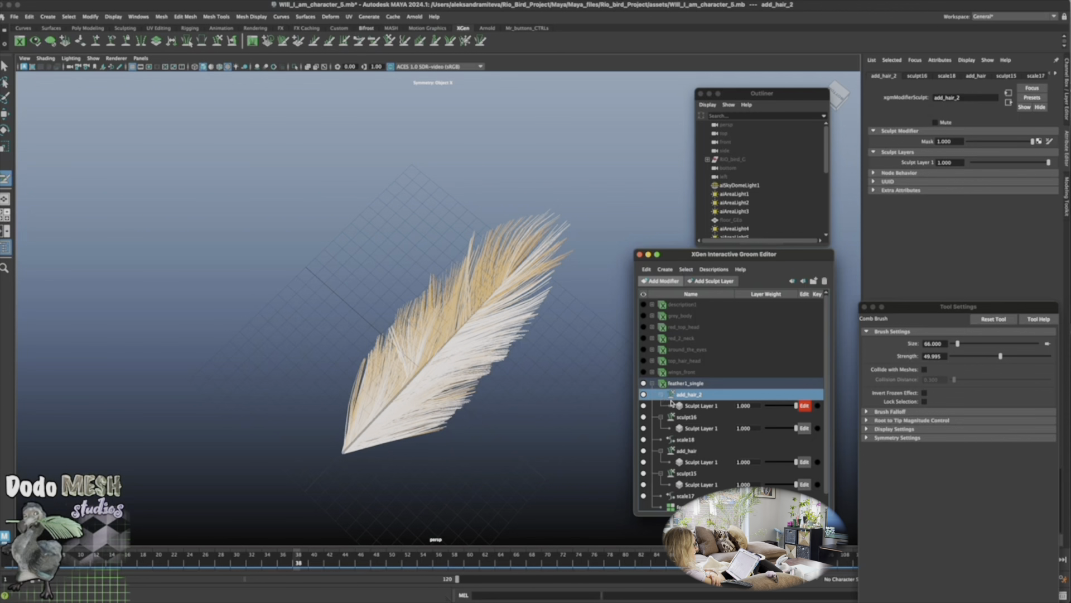
Paint additional splines along the whole rod using the Density brush with Object X symmetry
left_click(283, 41)
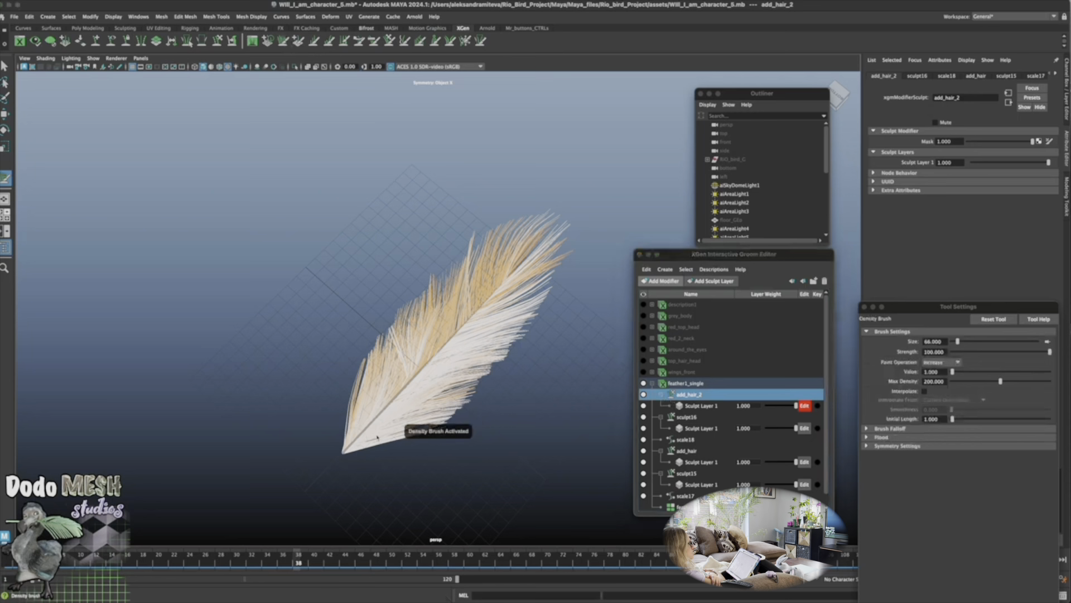
left_click(868, 446)
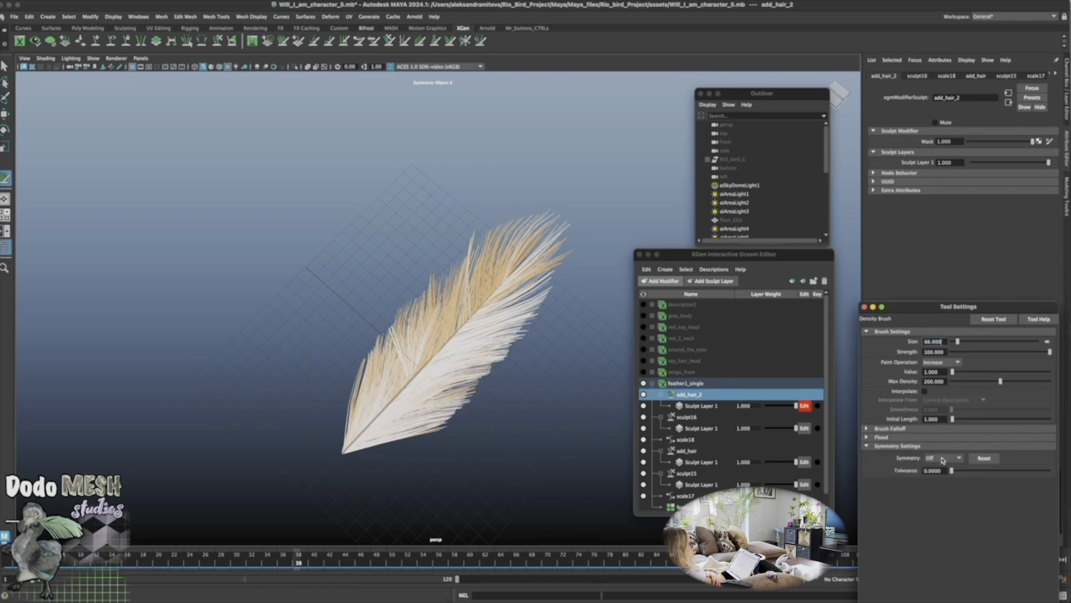
left_click(943, 458)
left_click(936, 471)
left_click(344, 453)
left_click_drag(369, 424, 510, 278)
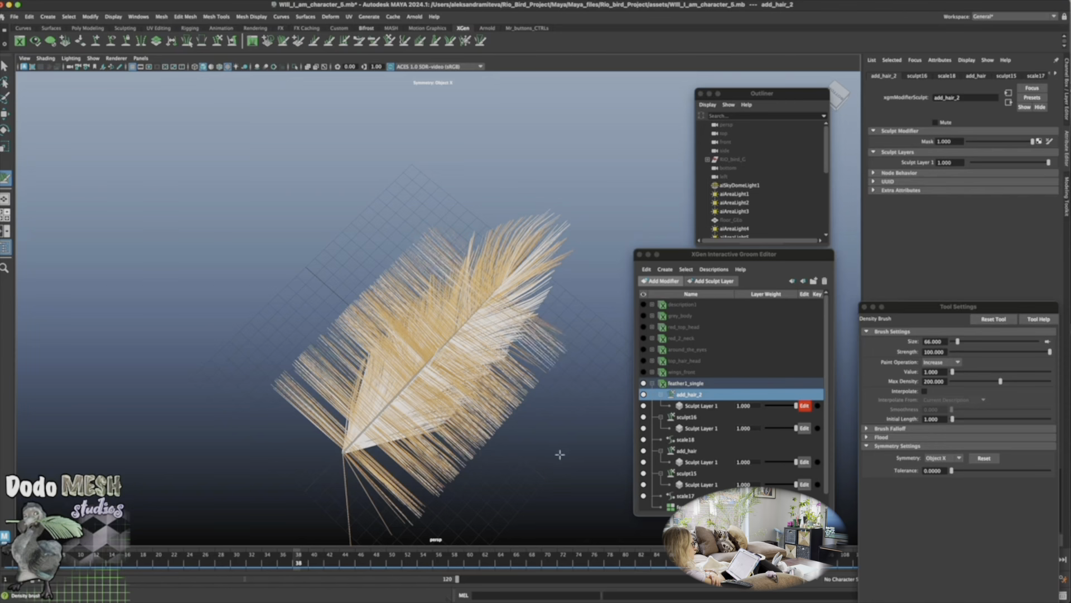
mouse_move(559, 455)
left_mouse_down("alt")
mouse_move(579, 421)
mouse_move(583, 441)
mouse_move(568, 452)
left_mouse_up("alt")
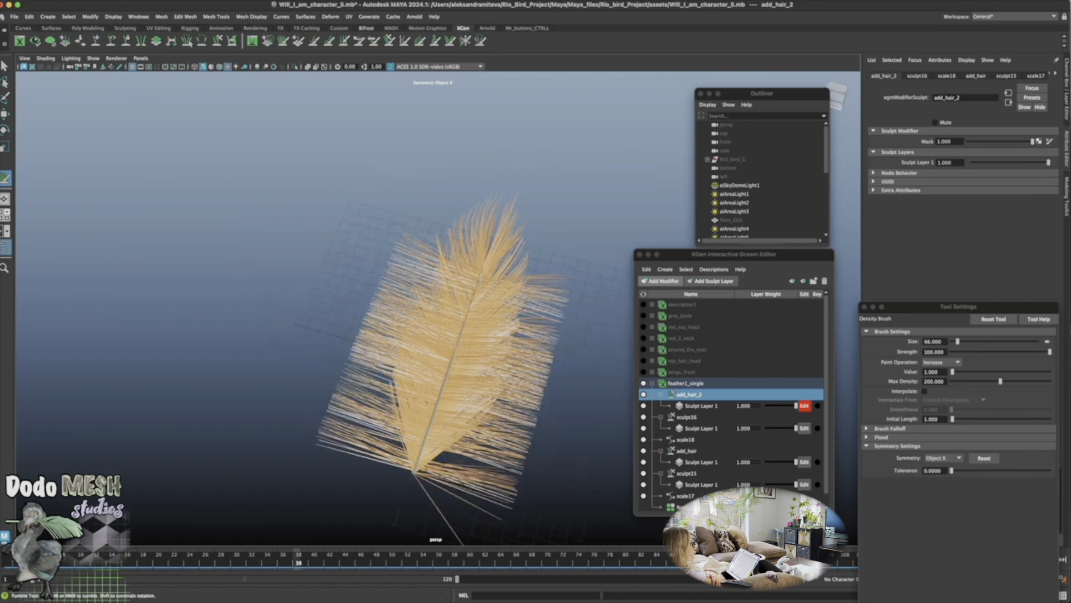
Start combing the new splines on the add_hair_2 sculpt layer, bending one side downward with a Comb brush of size 200
left_click(700, 407)
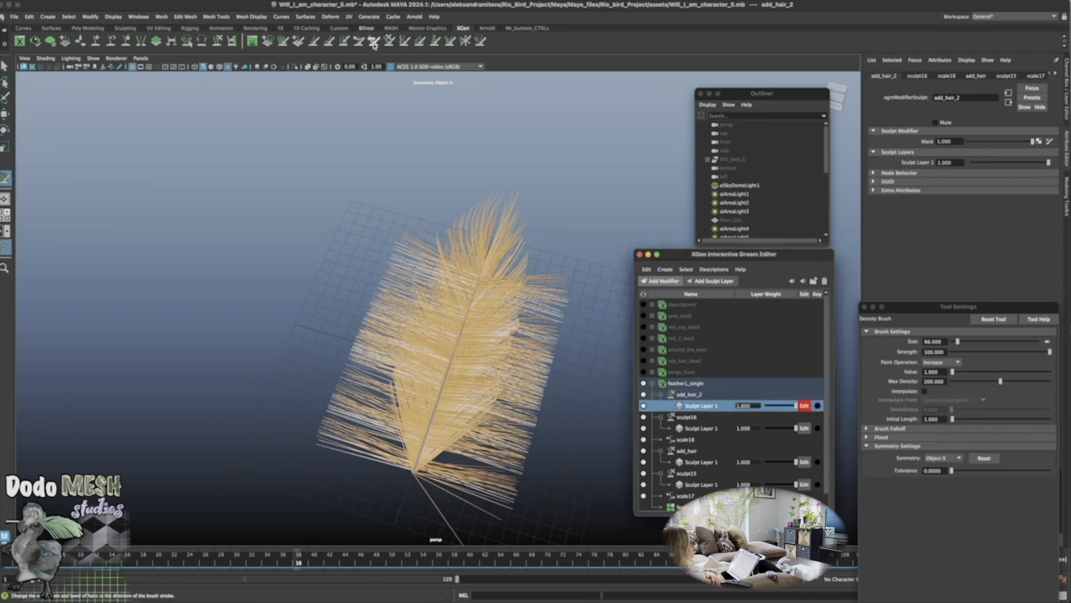
key("c")
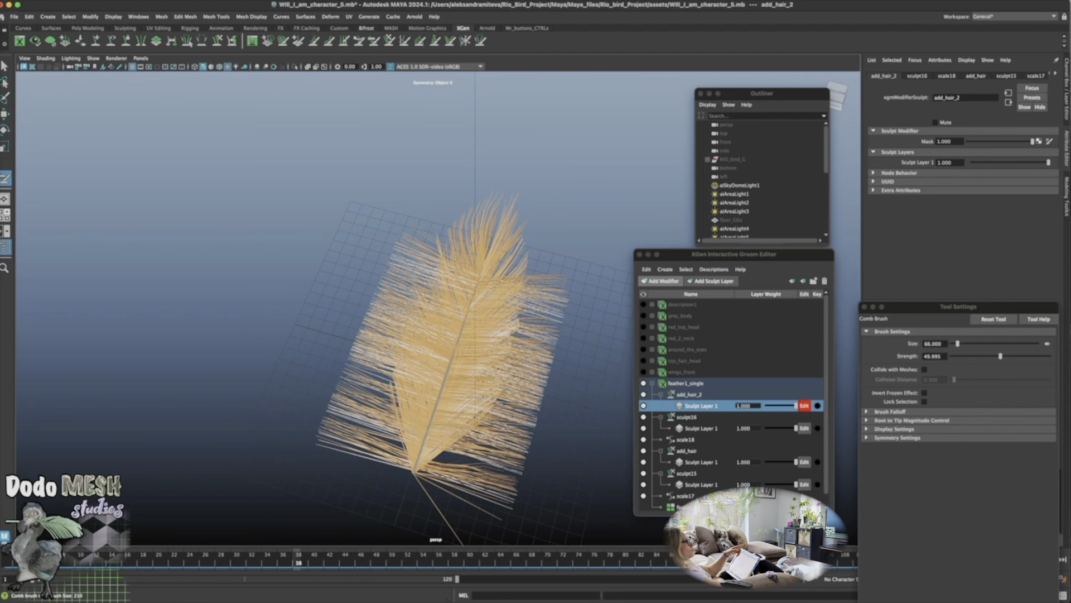
mouse_move(420, 490)
left_mouse_down()
mouse_move(463, 519)
mouse_move(525, 438)
mouse_move(517, 466)
mouse_move(541, 454)
mouse_move(527, 474)
mouse_move(533, 438)
left_mouse_up()
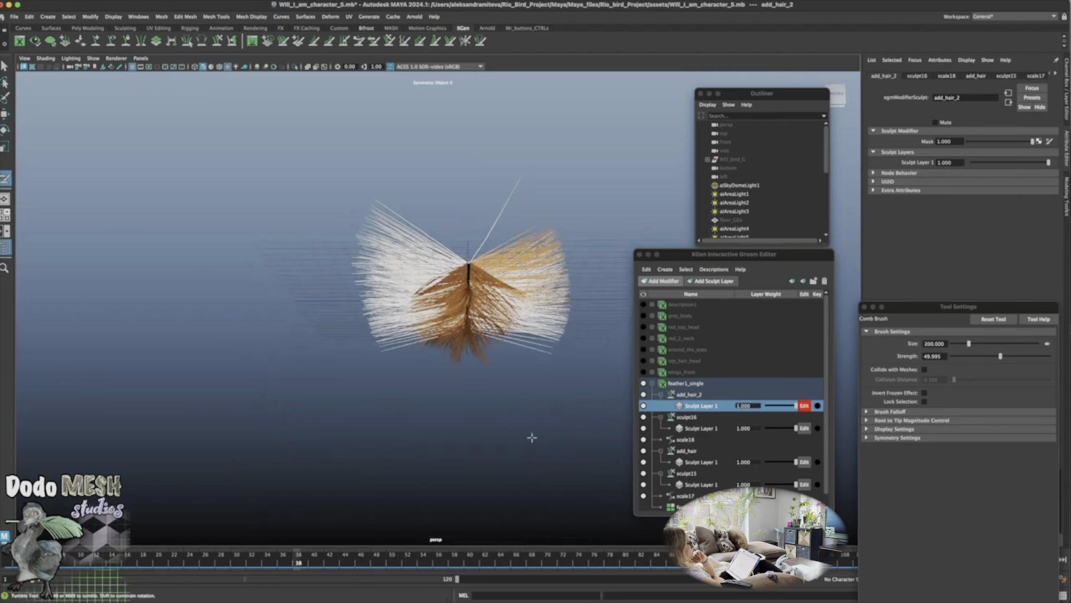
mouse_move(521, 240)
left_mouse_down()
mouse_move(538, 293)
mouse_move(533, 251)
mouse_move(547, 287)
mouse_move(562, 291)
left_mouse_up()
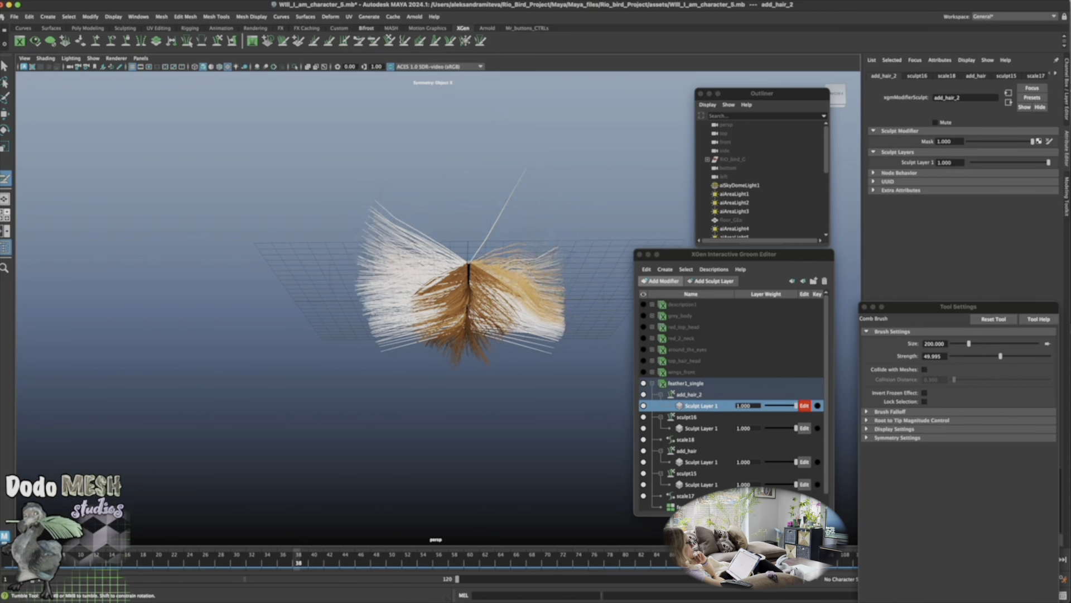
Comb the new splines on both sides of the rod back from the base toward the feather's tip
left_click_drag(378, 375, 481, 461, "alt")
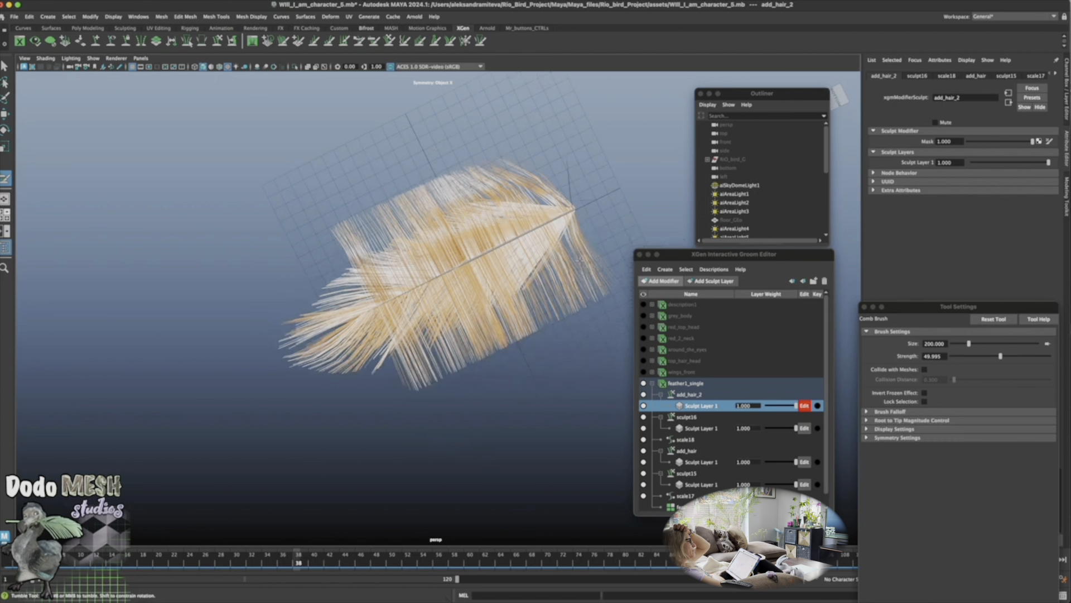
mouse_move(589, 280)
left_mouse_down()
mouse_move(547, 246)
mouse_move(574, 289)
mouse_move(512, 273)
mouse_move(415, 358)
mouse_move(349, 380)
mouse_move(375, 459)
left_mouse_up()
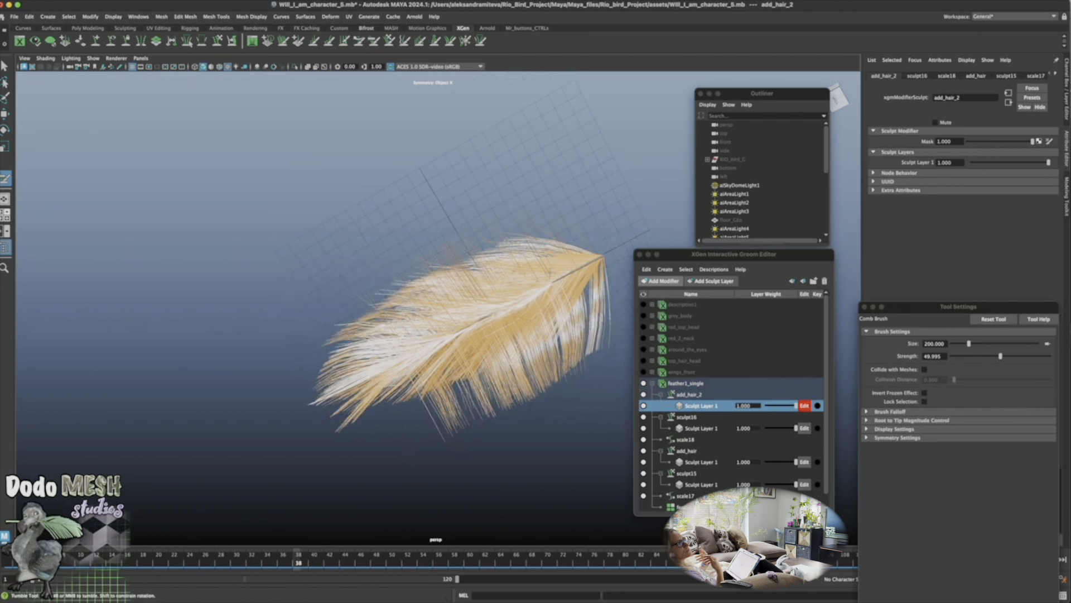
mouse_move(519, 253)
left_mouse_down()
mouse_move(430, 286)
mouse_move(414, 280)
mouse_move(366, 319)
mouse_move(455, 279)
mouse_move(340, 337)
left_mouse_up()
mouse_move(411, 304)
left_mouse_down()
mouse_move(332, 336)
mouse_move(324, 375)
left_mouse_up()
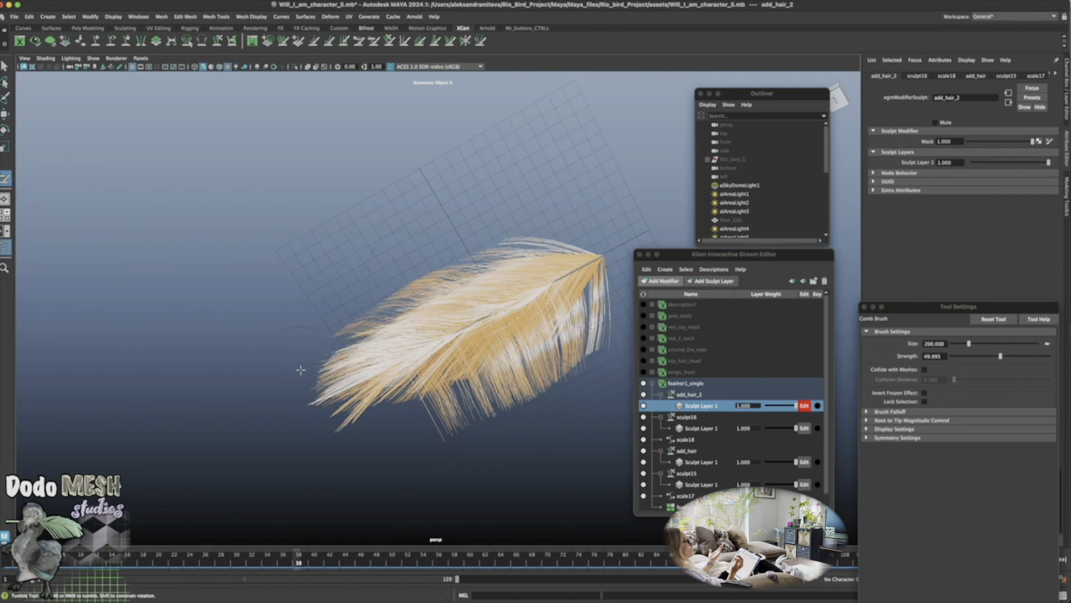
left_click_drag(533, 363, 452, 432)
mouse_move(519, 469)
left_mouse_down("alt")
mouse_move(554, 440)
mouse_move(481, 476)
mouse_move(523, 484)
mouse_move(569, 446)
mouse_move(536, 429)
mouse_move(424, 475)
left_mouse_up("alt")
mouse_move(501, 403)
left_mouse_down()
mouse_move(429, 466)
mouse_move(456, 456)
left_mouse_up()
Sweep the splines still sticking out along the feather's side edges toward the tip with long comb strokes from base to end
mouse_move(525, 462)
left_mouse_down("alt")
mouse_move(563, 353)
mouse_move(357, 410)
left_mouse_up("alt")
mouse_move(585, 349)
left_mouse_down()
mouse_move(368, 407)
mouse_move(474, 386)
mouse_move(363, 396)
left_mouse_up()
left_click_drag(419, 374, 295, 393)
left_click_drag(455, 373, 296, 393)
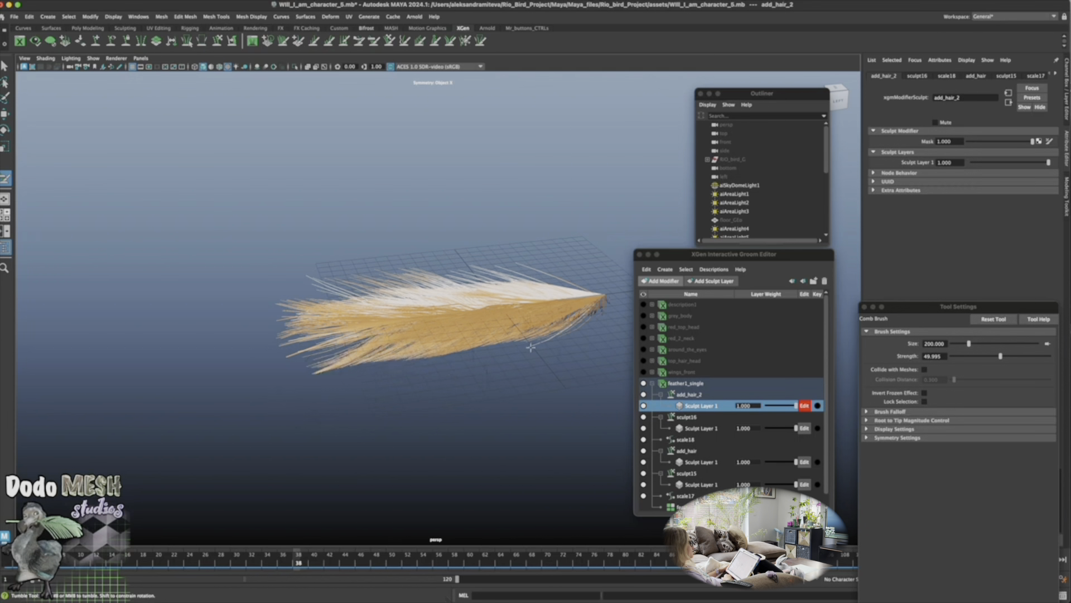
left_click_drag(583, 349, 263, 394)
mouse_move(446, 475)
left_mouse_down("alt")
mouse_move(454, 443)
mouse_move(580, 406)
left_mouse_up("alt")
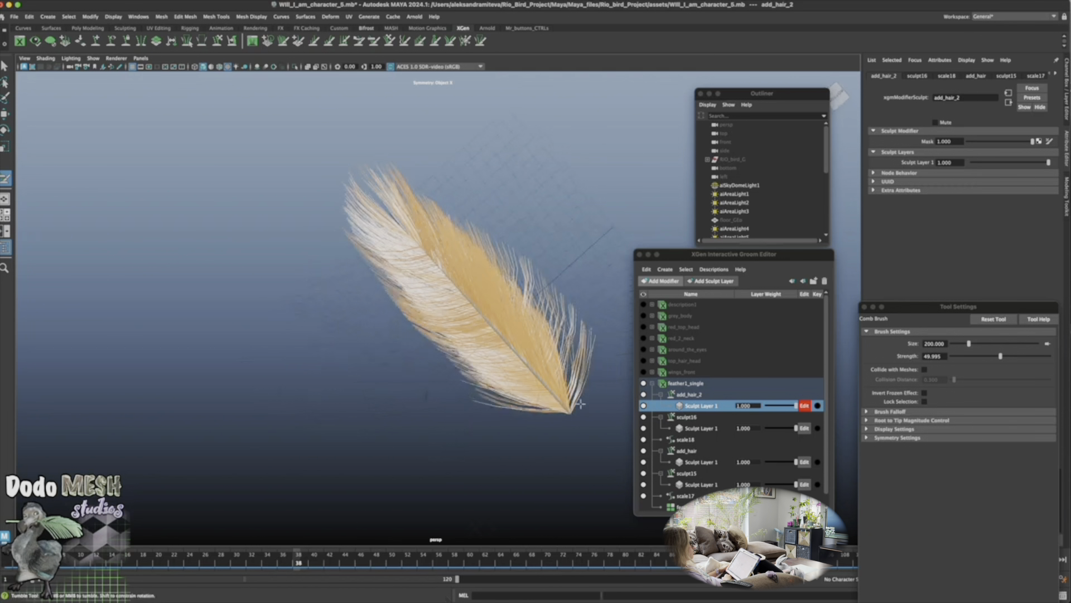
mouse_move(585, 363)
left_mouse_down()
mouse_move(503, 252)
mouse_move(402, 173)
left_mouse_up()
Comb the flared splines on both halves of the feather closer to the rod and toward the tip
left_click_drag(603, 463, 450, 489, "alt")
left_click_drag(462, 259, 502, 220)
left_click_drag(385, 363, 399, 329)
mouse_move(480, 262)
left_mouse_down()
mouse_move(540, 204)
mouse_move(502, 424)
mouse_move(515, 383)
left_mouse_up()
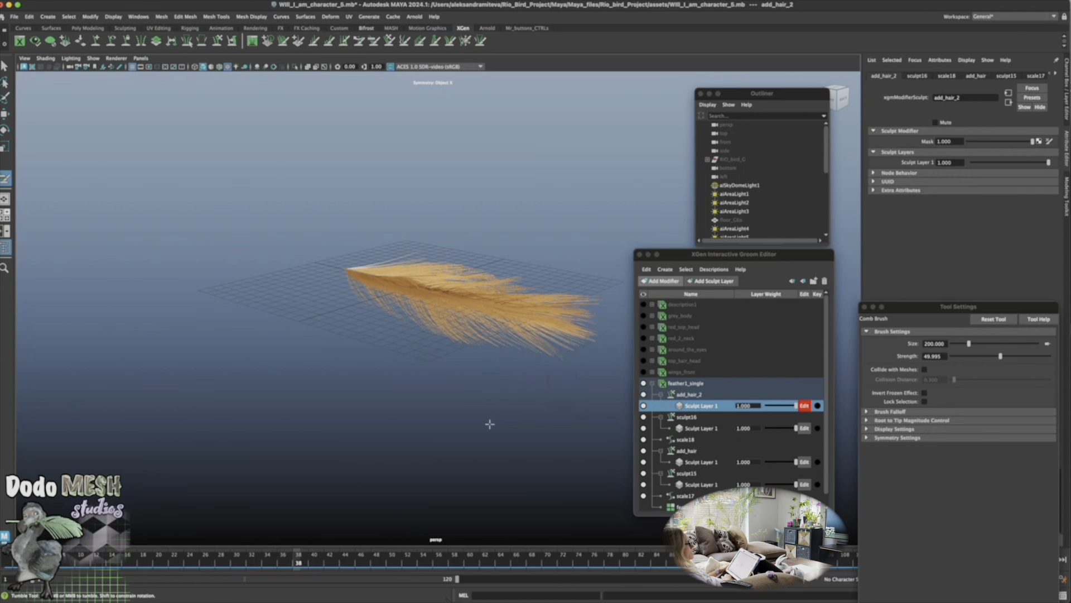
Sweep the stray splines below the base and along the raised edge lengthwise toward the tip, working from the feather's side profile
left_click_drag(489, 424, 561, 302, "alt")
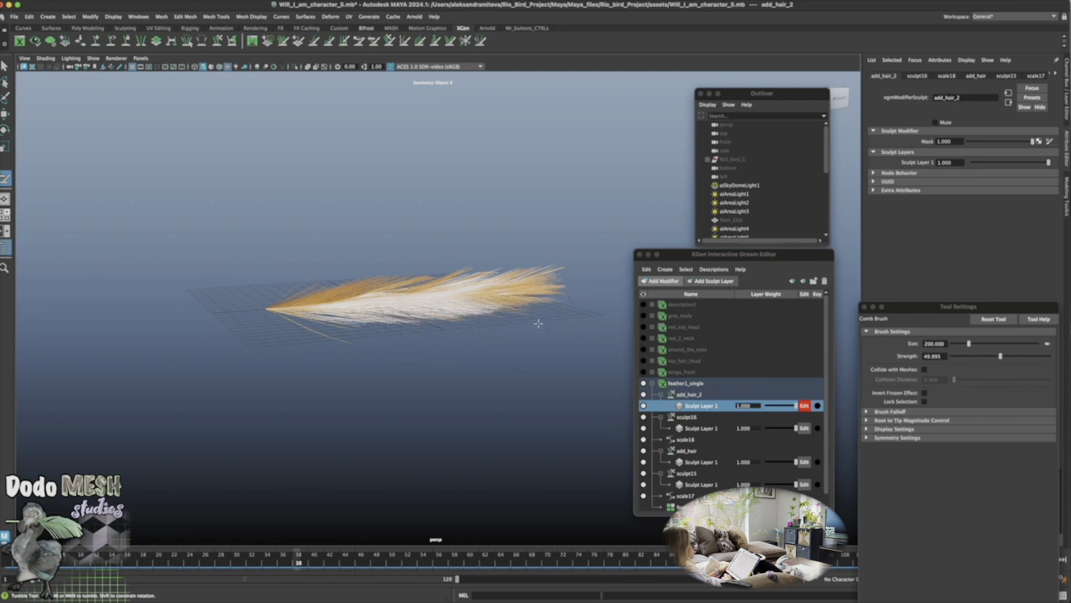
left_click_drag(344, 338, 545, 311)
left_click_drag(403, 268, 556, 266)
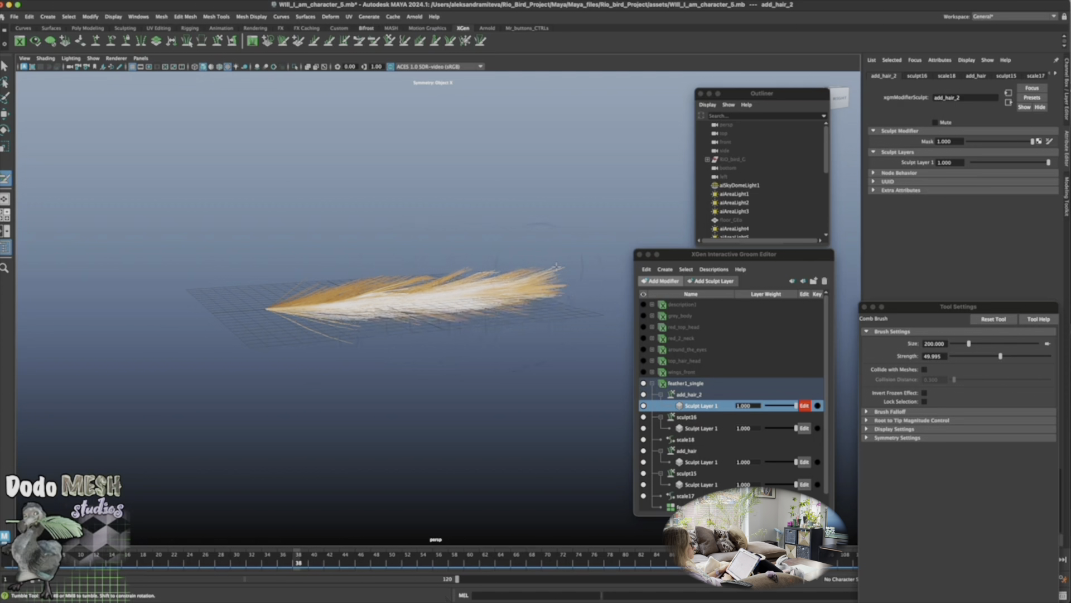
mouse_move(505, 394)
left_mouse_down("alt")
mouse_move(536, 418)
mouse_move(571, 412)
mouse_move(571, 334)
mouse_move(318, 323)
left_mouse_up("alt")
mouse_move(559, 318)
left_mouse_down()
mouse_move(274, 327)
mouse_move(508, 443)
mouse_move(484, 449)
left_mouse_up()
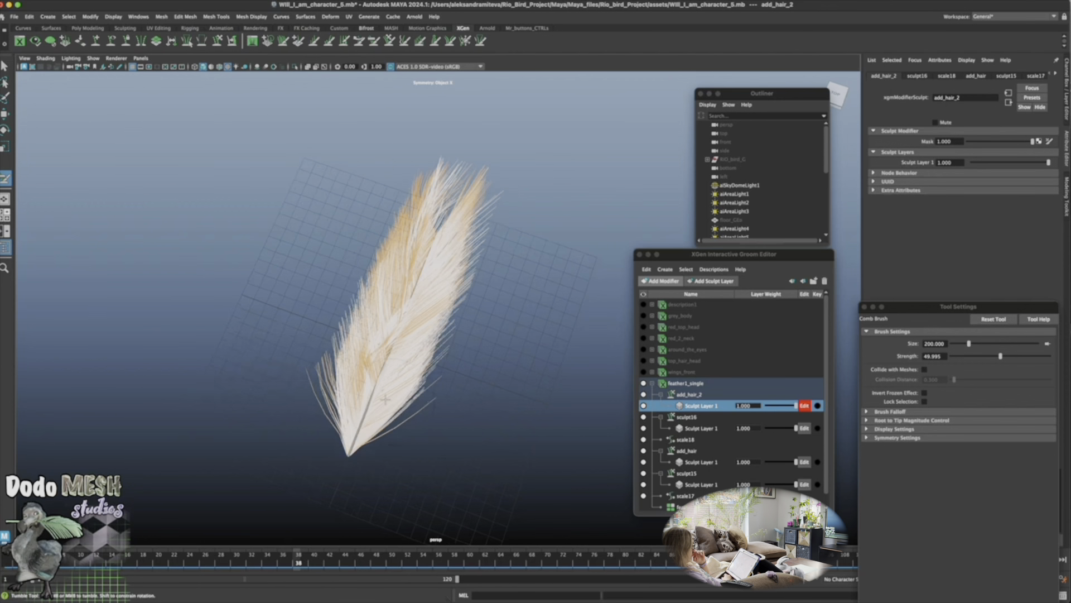
left_click_drag(370, 376, 399, 285)
left_click_drag(377, 321, 441, 167)
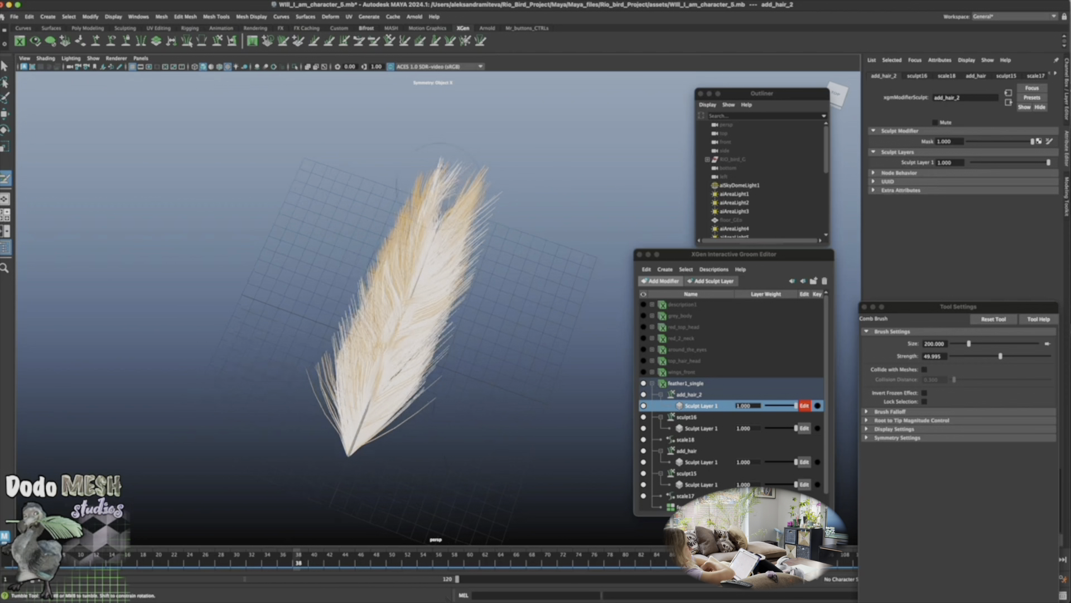
key("super+z")
key("super+z")
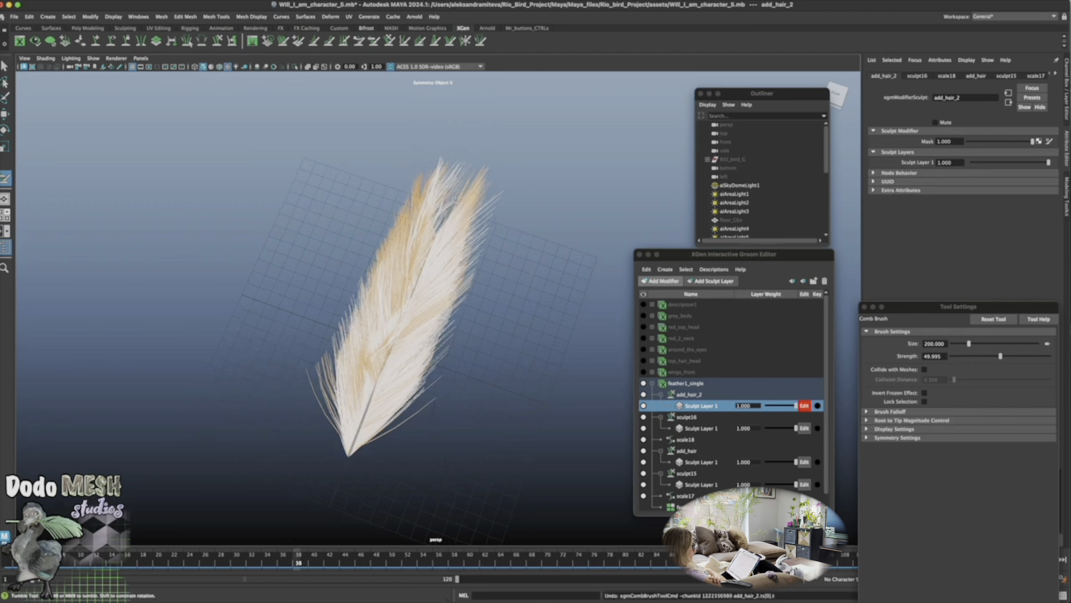
Comb the crossed splines along the middle of the rod toward the tip and outward to each side
left_click_drag(501, 459, 472, 434, "alt")
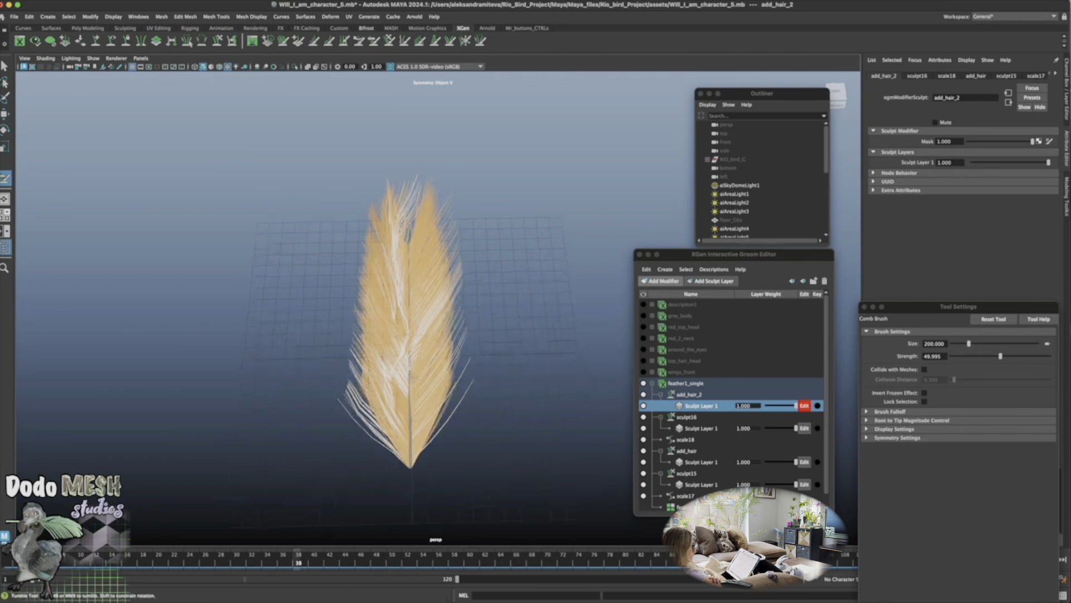
left_click_drag(395, 369, 399, 301)
mouse_move(398, 346)
left_mouse_down()
mouse_move(403, 305)
mouse_move(382, 313)
mouse_move(378, 293)
mouse_move(393, 279)
mouse_move(379, 224)
left_mouse_up()
left_click_drag(412, 349, 448, 274)
mouse_move(419, 425)
left_mouse_down()
mouse_move(461, 364)
mouse_move(382, 349)
mouse_move(377, 379)
left_mouse_up()
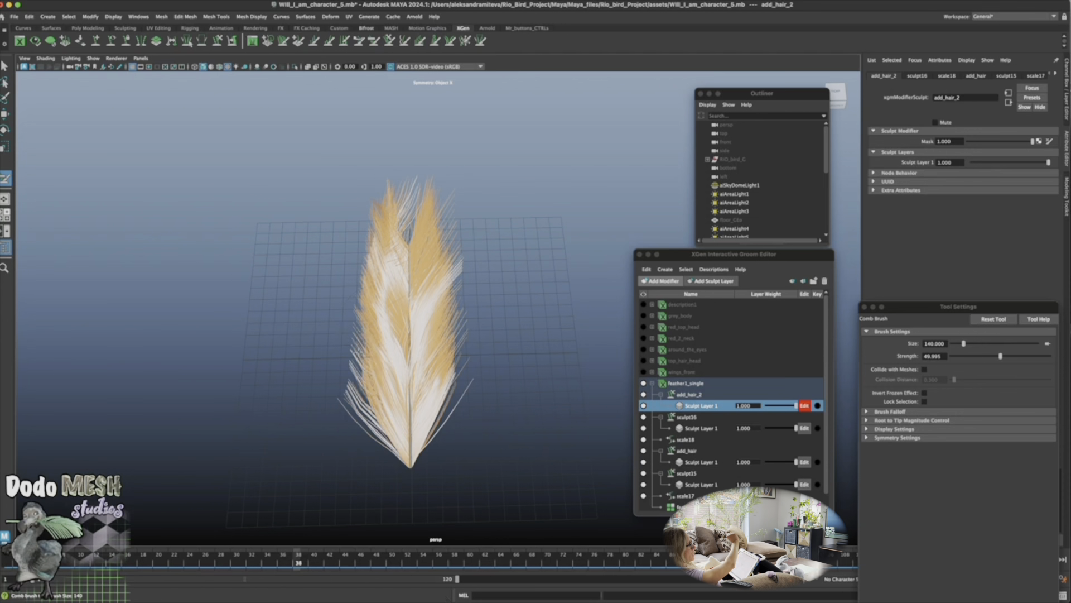
With a Comb brush of size 140, tidy the base edge and draw the inner splines upward into a central point at the tip
mouse_move(369, 435)
left_mouse_down()
mouse_move(349, 412)
mouse_move(364, 408)
left_mouse_up()
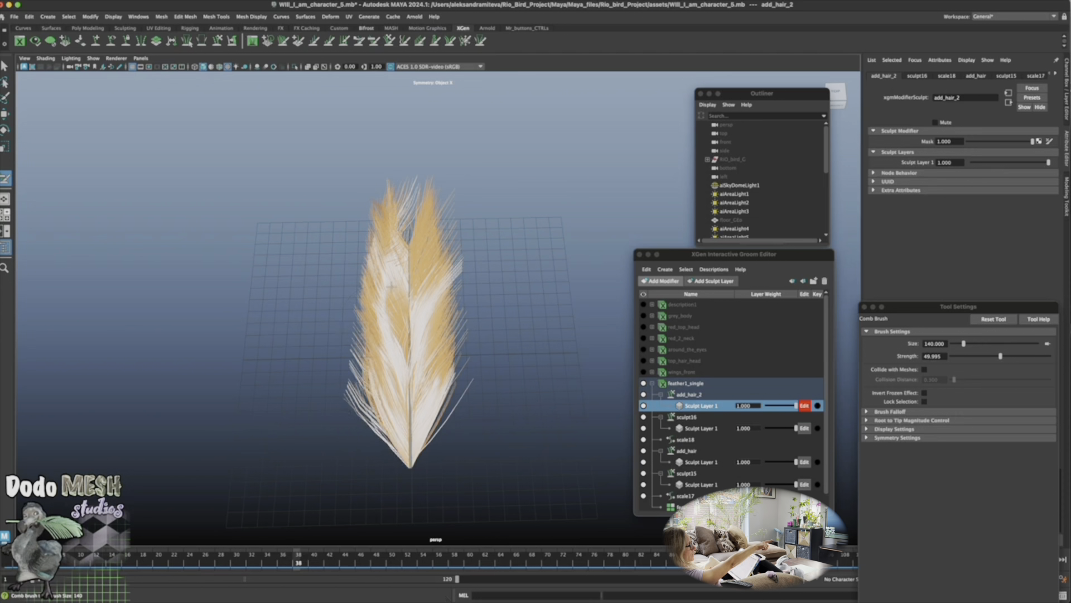
left_click_drag(392, 286, 403, 217)
mouse_move(395, 267)
left_mouse_down()
mouse_move(399, 198)
mouse_move(380, 241)
mouse_move(406, 192)
left_mouse_up()
mouse_move(404, 229)
left_mouse_down()
mouse_move(414, 174)
mouse_move(410, 187)
left_mouse_up()
left_click_drag(437, 329, 429, 254)
left_click_drag(438, 358, 422, 316)
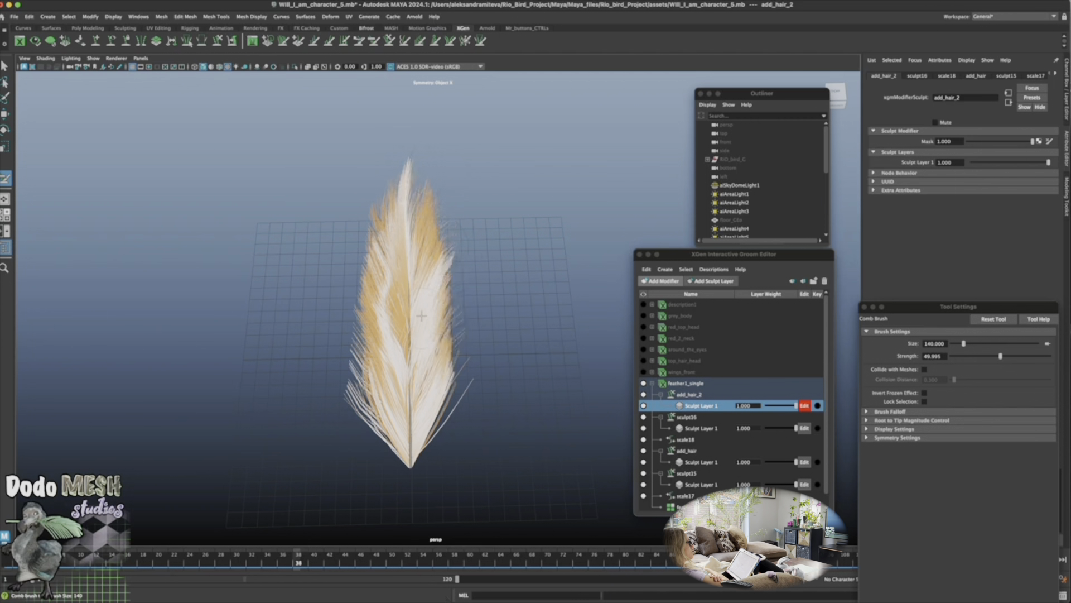
Comb the splines along the feather's outer edge upward and inward toward the pointed tip with long strokes
mouse_move(479, 350)
left_mouse_down("alt")
mouse_move(497, 459)
mouse_move(484, 359)
mouse_move(394, 216)
left_mouse_up("alt")
left_click_drag(375, 285, 407, 178)
left_click_drag(348, 338, 389, 240)
left_click_drag(351, 368, 402, 218)
left_click_drag(419, 385, 466, 188)
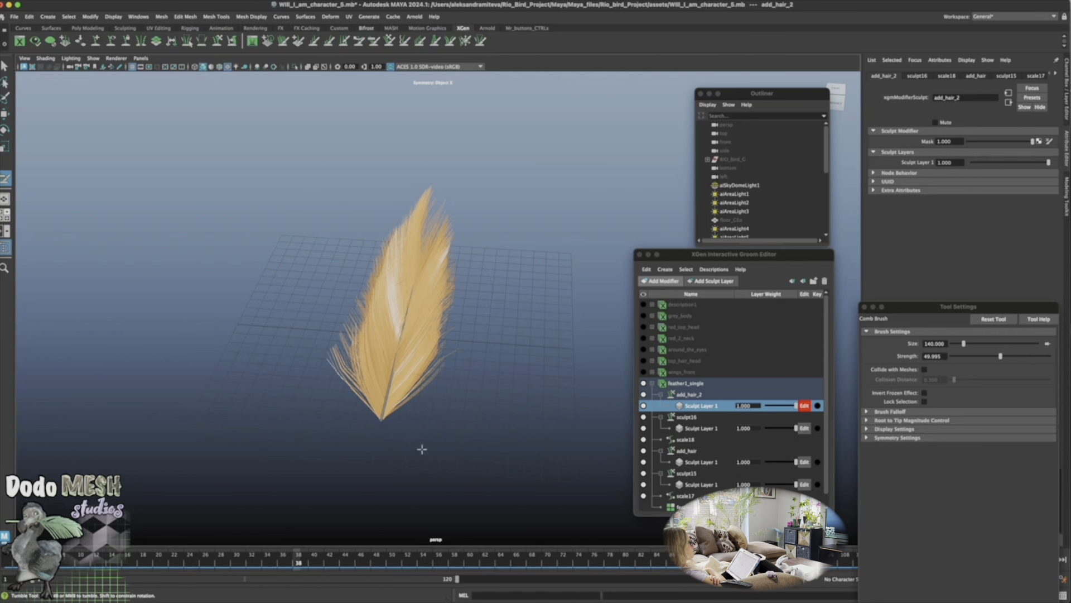
Comb the lagging splines at the feather's split end forward so they line up with the pointed tip
left_click_drag(422, 450, 394, 441, "alt")
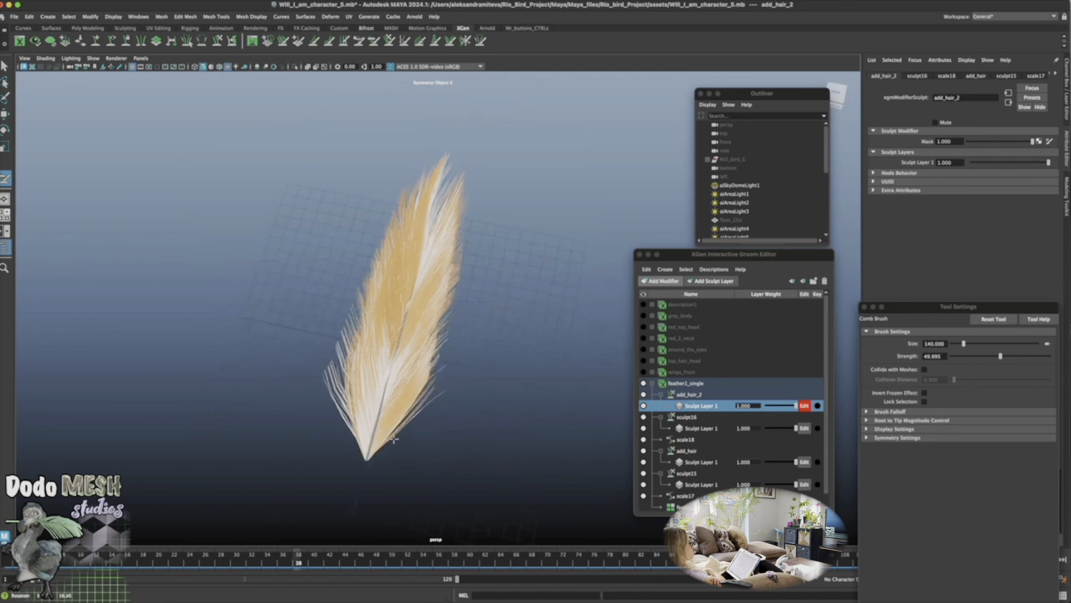
right_click_drag(394, 440, 374, 438, "alt")
mouse_move(337, 315)
left_mouse_down("alt")
mouse_move(395, 467)
mouse_move(352, 302)
left_mouse_up("alt")
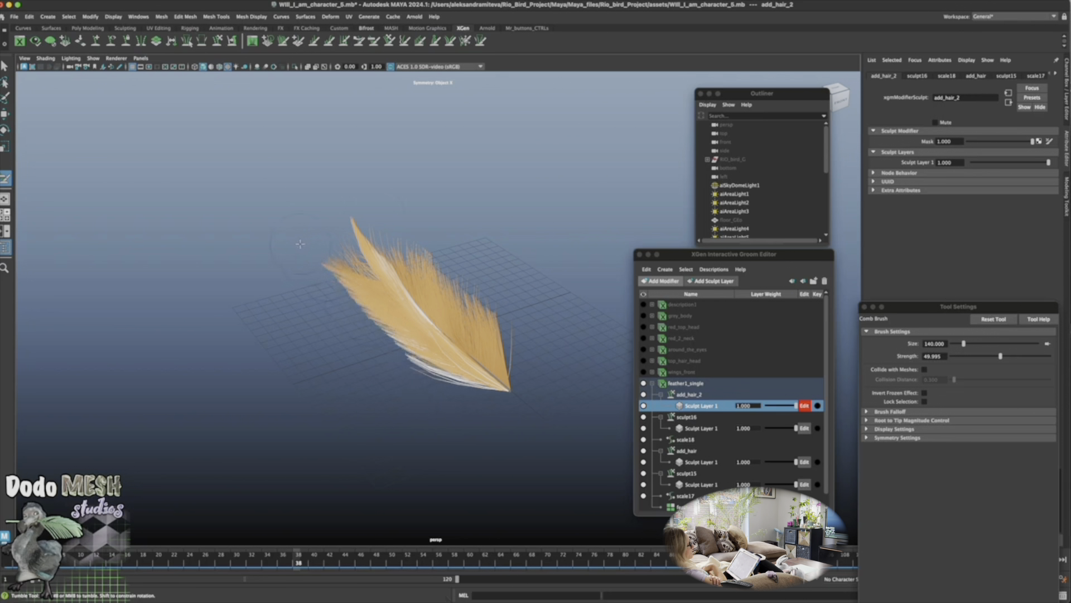
mouse_move(418, 460)
left_mouse_down("alt")
mouse_move(461, 444)
mouse_move(438, 453)
left_mouse_up("alt")
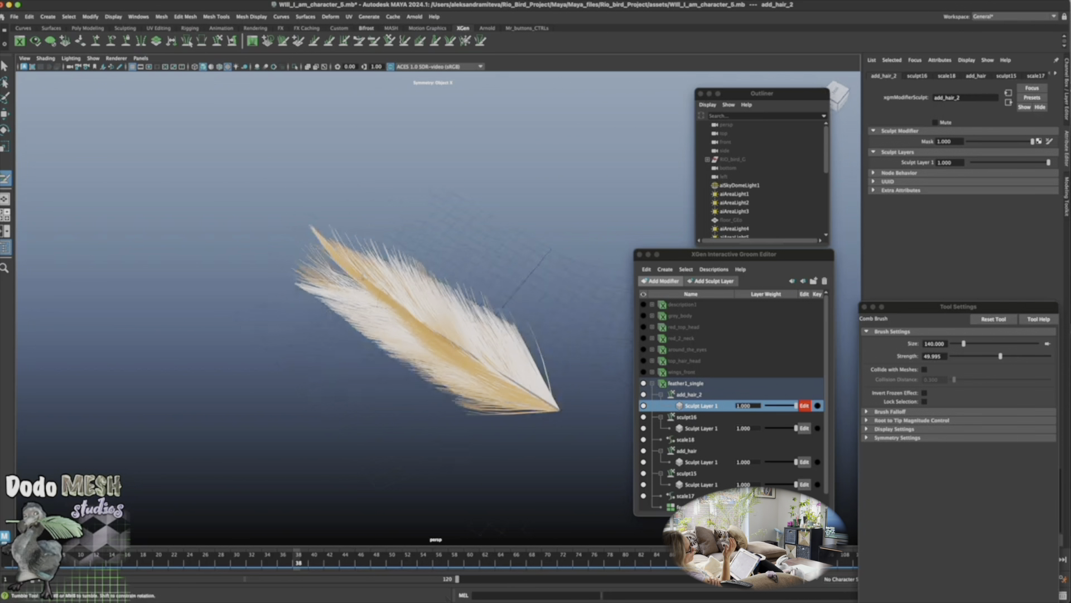
mouse_move(363, 276)
left_mouse_down()
mouse_move(356, 296)
mouse_move(388, 287)
mouse_move(384, 319)
mouse_move(411, 322)
mouse_move(354, 312)
mouse_move(289, 259)
left_mouse_up()
mouse_move(347, 299)
left_mouse_down()
mouse_move(312, 264)
mouse_move(357, 313)
mouse_move(302, 267)
left_mouse_up()
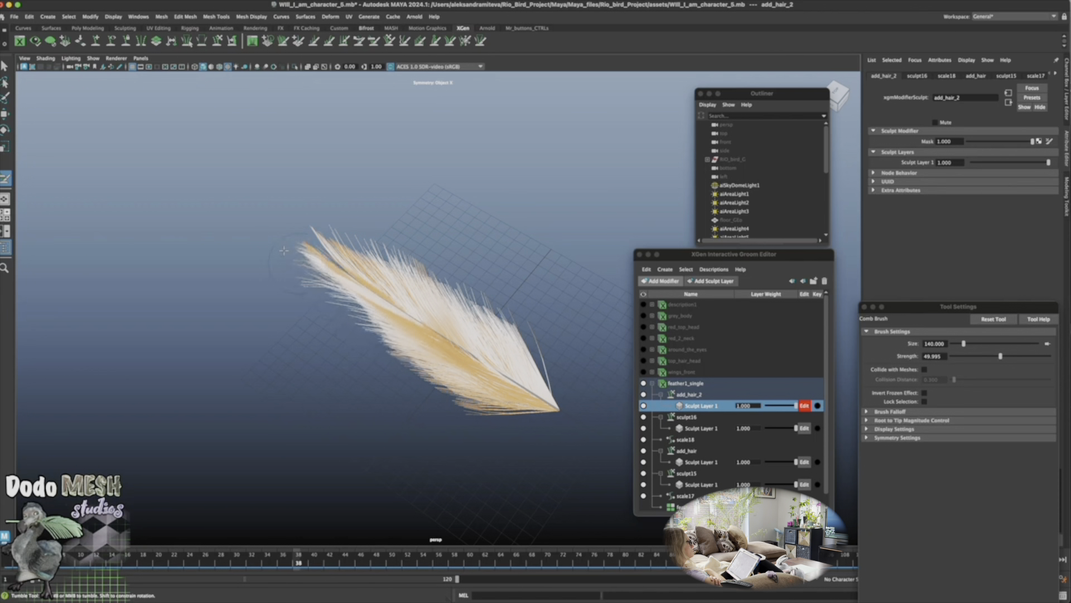
Comb the raised splines down along the rod from base to tip, working from the side and from the tip end
left_click_drag(446, 385, 468, 438, "alt")
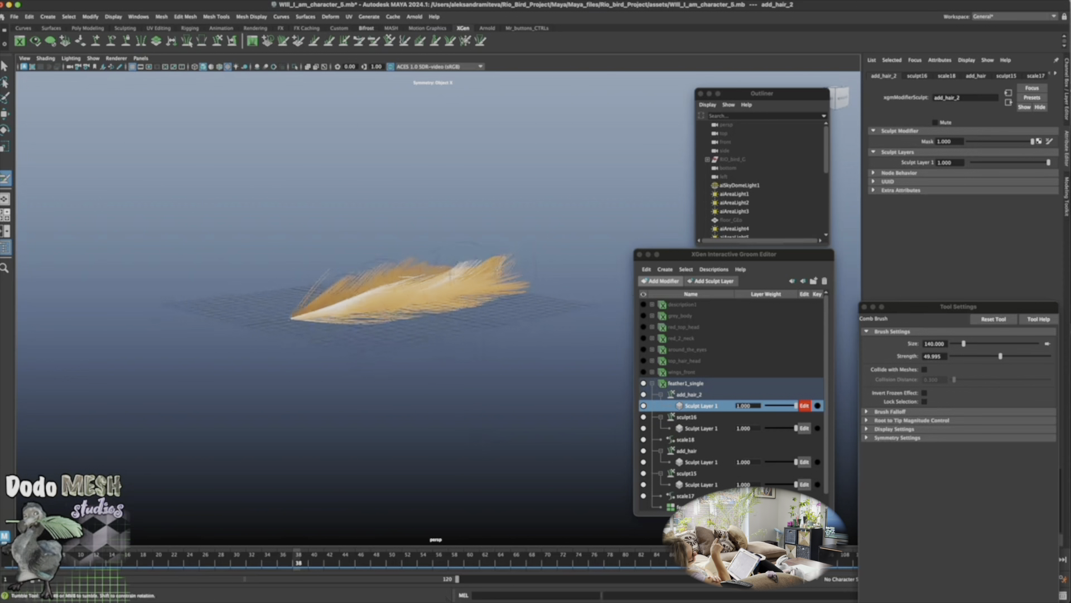
left_click_drag(360, 298, 542, 274)
left_click_drag(399, 289, 488, 281)
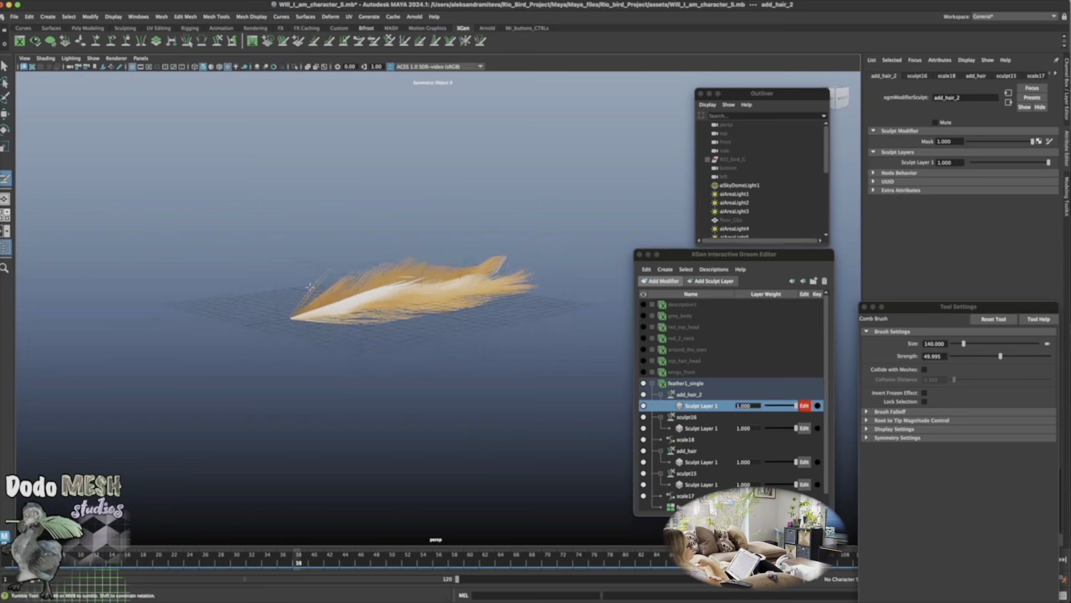
left_click_drag(503, 244, 541, 387, "alt")
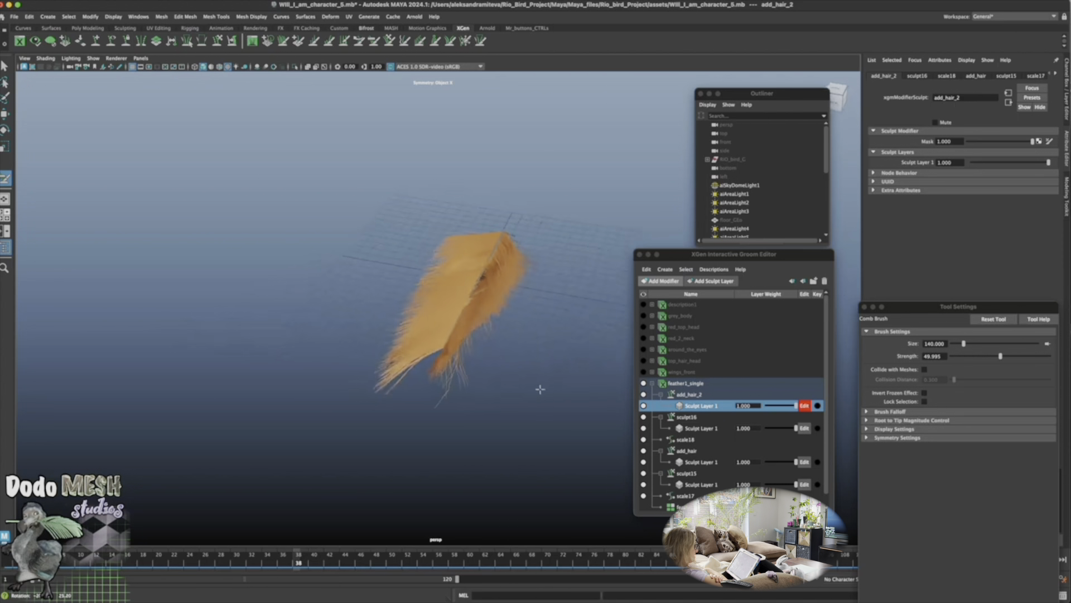
mouse_move(503, 233)
left_mouse_down()
mouse_move(479, 329)
mouse_move(437, 417)
mouse_move(451, 421)
mouse_move(449, 393)
left_mouse_up()
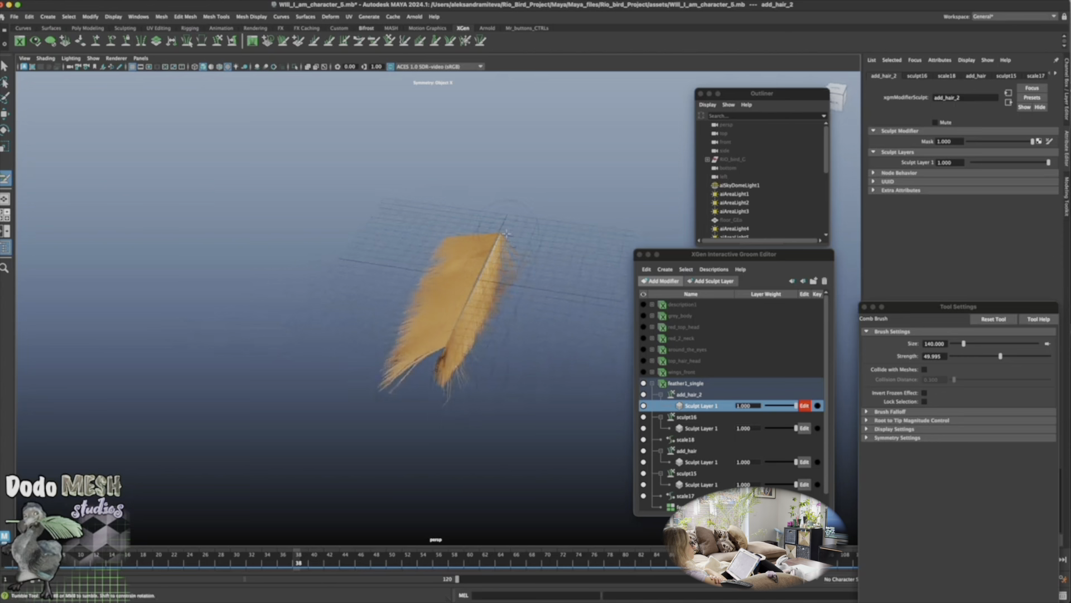
Undo the last two comb strokes and comb the split tip splines together over the end of the rod
mouse_move(484, 438)
left_mouse_down("alt")
mouse_move(538, 434)
mouse_move(514, 429)
mouse_move(514, 411)
mouse_move(452, 447)
mouse_move(420, 151)
mouse_move(418, 163)
left_mouse_up("alt")
key("super+z")
key("super+z")
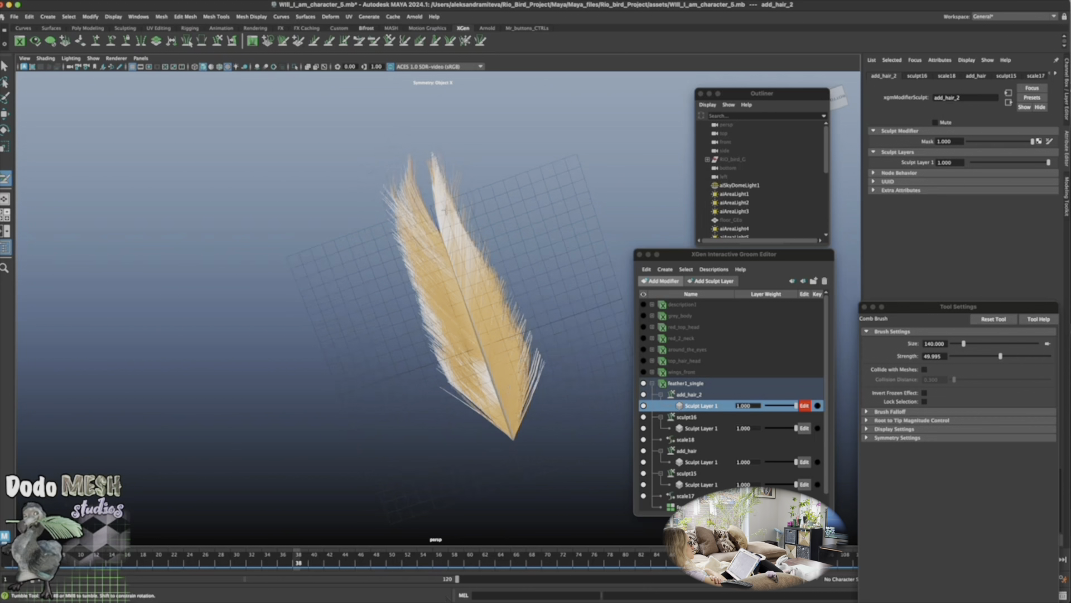
left_click_drag(446, 209, 412, 144)
mouse_move(434, 215)
left_mouse_down()
mouse_move(422, 162)
mouse_move(399, 220)
left_mouse_up()
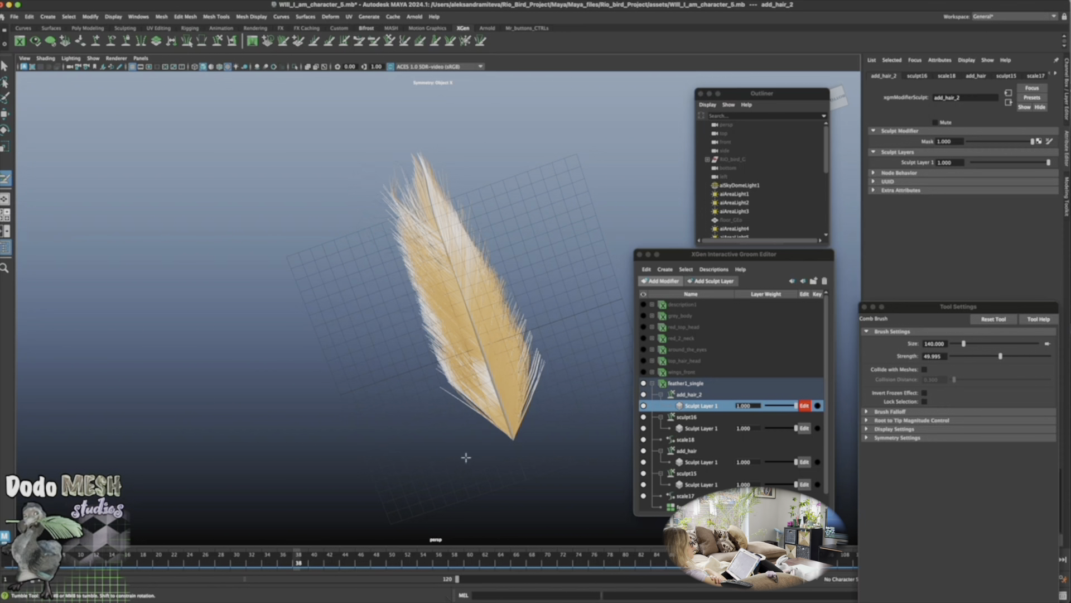
Comb the upright side of the feather outward and down with a Comb brush of size 172 to flatten it away from the rod
left_click_drag(465, 457, 529, 307, "alt")
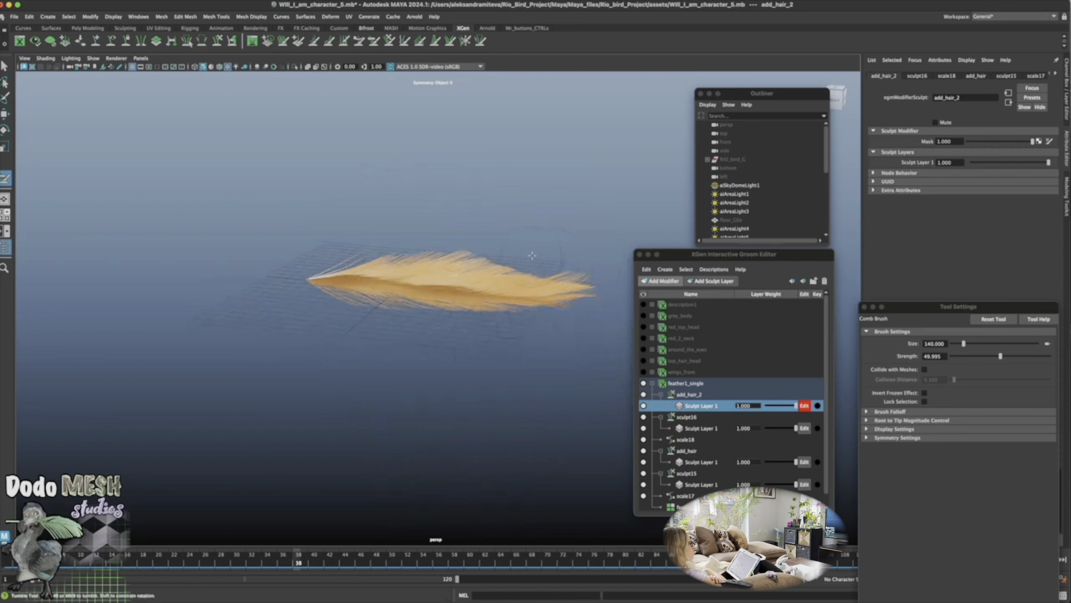
left_click_drag(534, 288, 562, 380, "alt")
mouse_move(426, 310)
left_mouse_down()
mouse_move(495, 243)
mouse_move(501, 286)
mouse_move(480, 296)
mouse_move(491, 310)
mouse_move(470, 325)
mouse_move(505, 311)
mouse_move(498, 336)
left_mouse_up()
mouse_move(513, 422)
left_mouse_down("alt")
mouse_move(521, 429)
mouse_move(510, 421)
left_mouse_up("alt")
left_click_drag(385, 282, 331, 284)
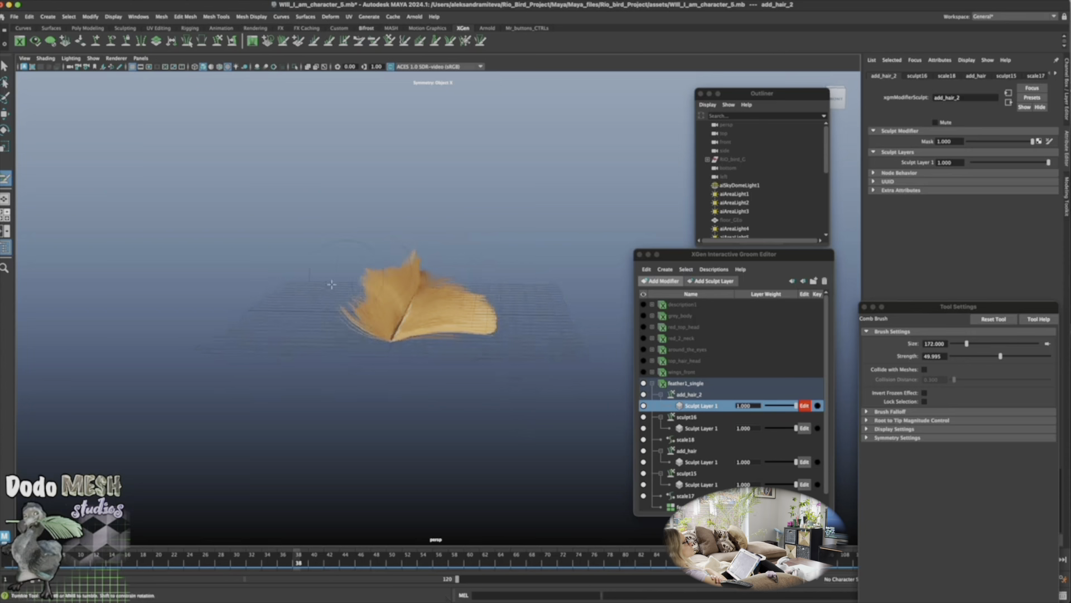
left_click_drag(407, 264, 297, 347)
left_click_drag(381, 416, 387, 481, "alt")
left_click_drag(385, 240, 334, 265)
left_click_drag(382, 218, 328, 231)
left_click_drag(334, 438, 443, 411, "alt")
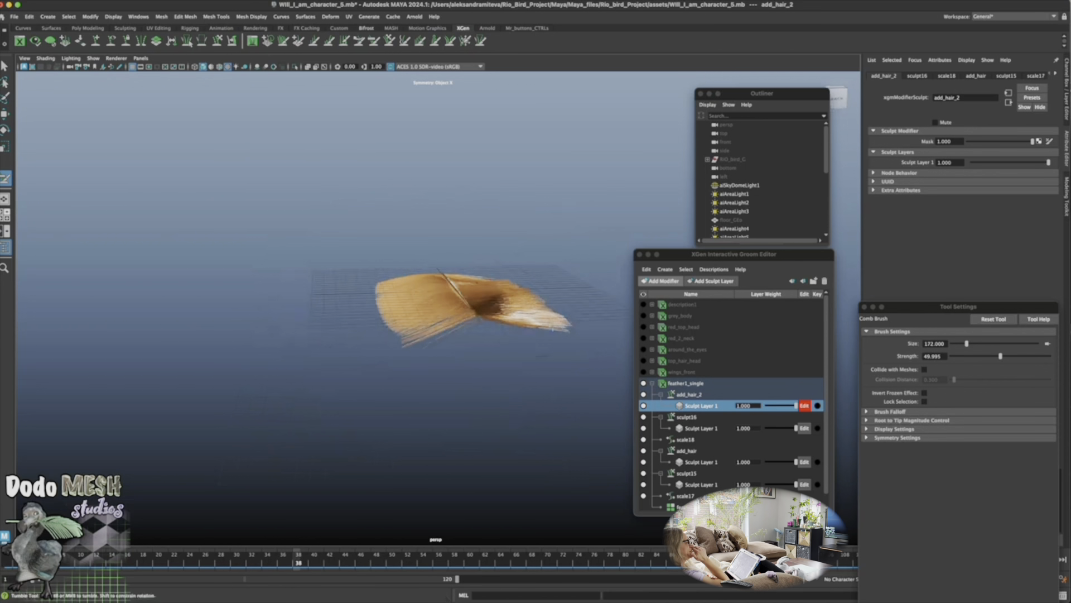
Comb the barbs on both sides of the feather outward and up toward the tip with the Comb brush
left_click_drag(519, 385, 552, 455, "alt")
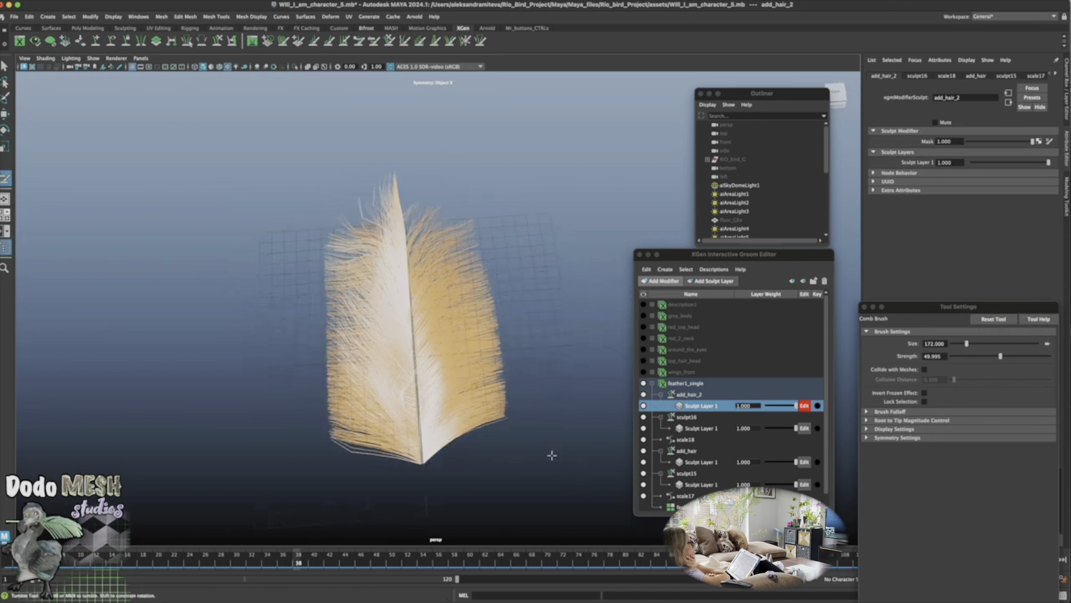
left_click_drag(396, 365, 343, 299)
mouse_move(389, 375)
left_mouse_down()
mouse_move(293, 288)
mouse_move(313, 350)
left_mouse_up()
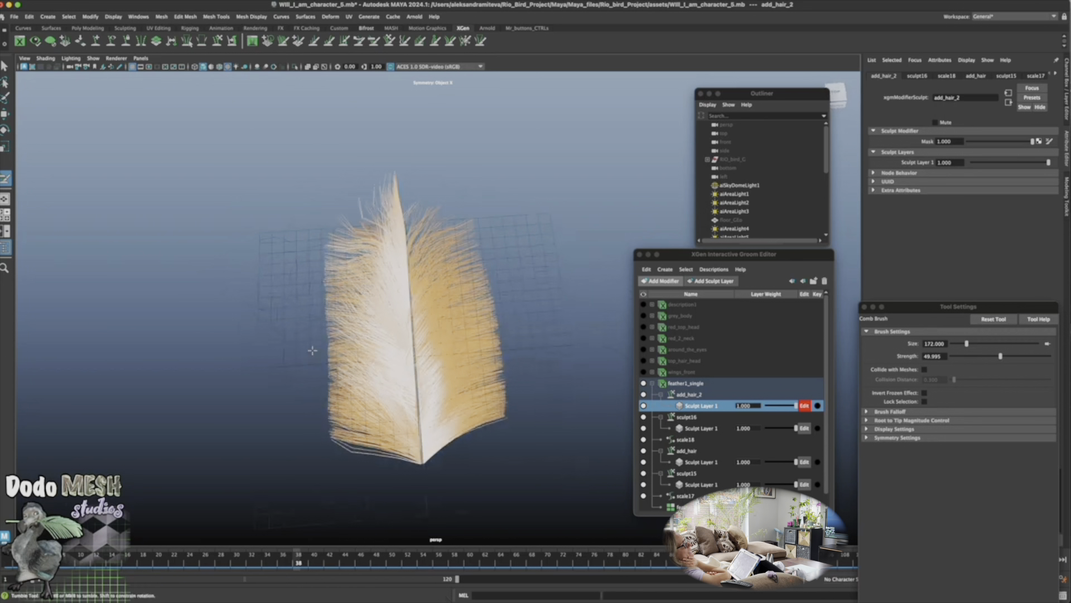
left_click(868, 437)
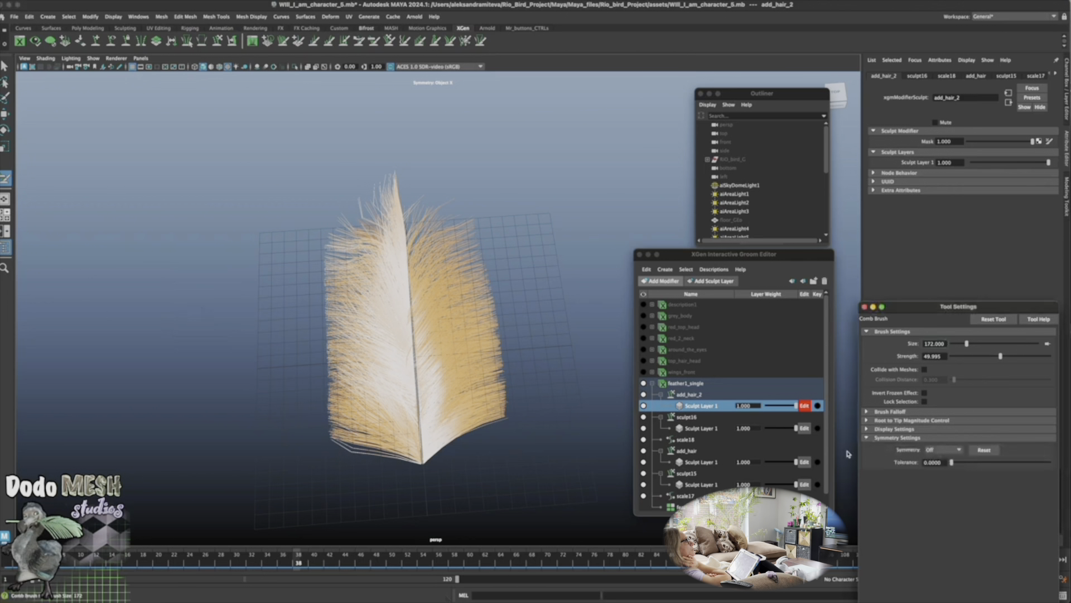
left_click_drag(449, 395, 512, 307)
mouse_move(368, 324)
left_mouse_down()
mouse_move(330, 268)
mouse_move(329, 210)
left_mouse_up()
left_click_drag(379, 274, 300, 187)
left_click_drag(375, 223, 357, 182)
left_click_drag(421, 246, 452, 175)
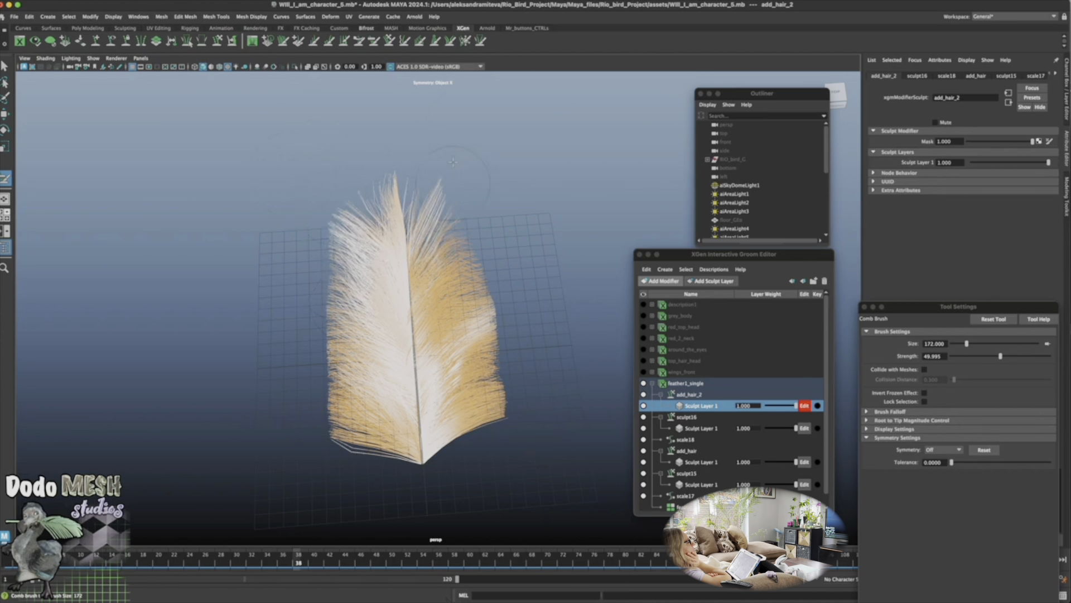
Comb the hairs hanging below the end of the feather upward, working from a side view
left_click_drag(561, 435, 524, 409, "alt")
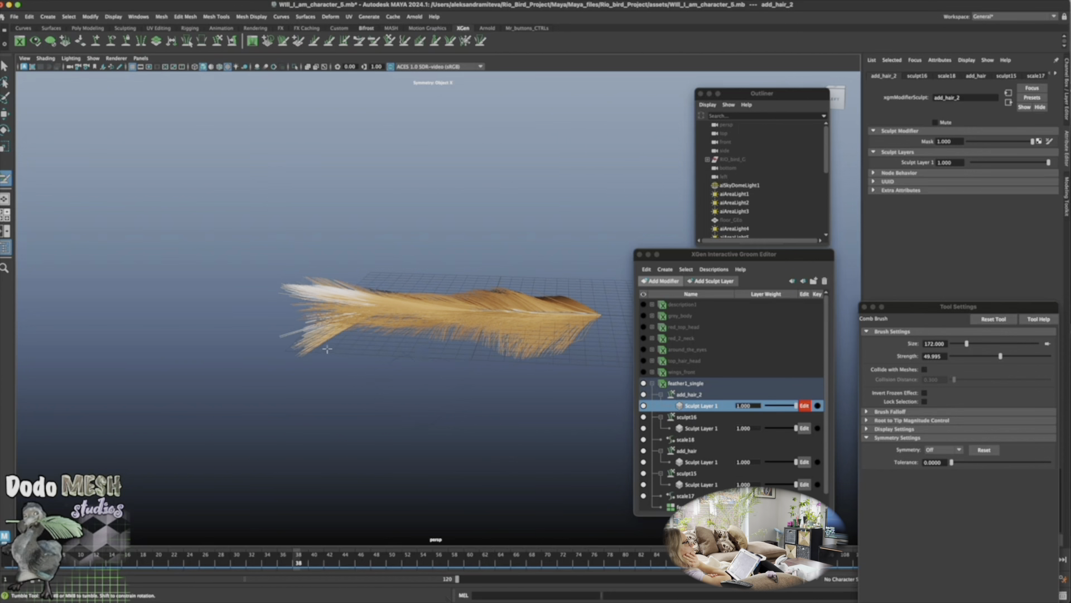
left_click_drag(286, 323, 347, 324, "alt")
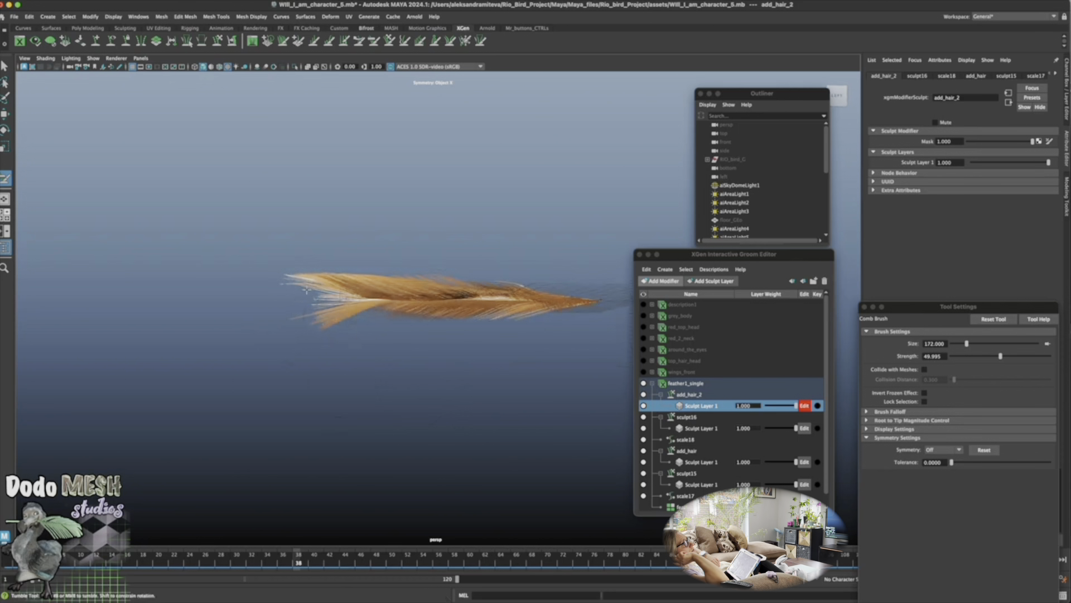
left_click_drag(335, 411, 359, 394, "alt")
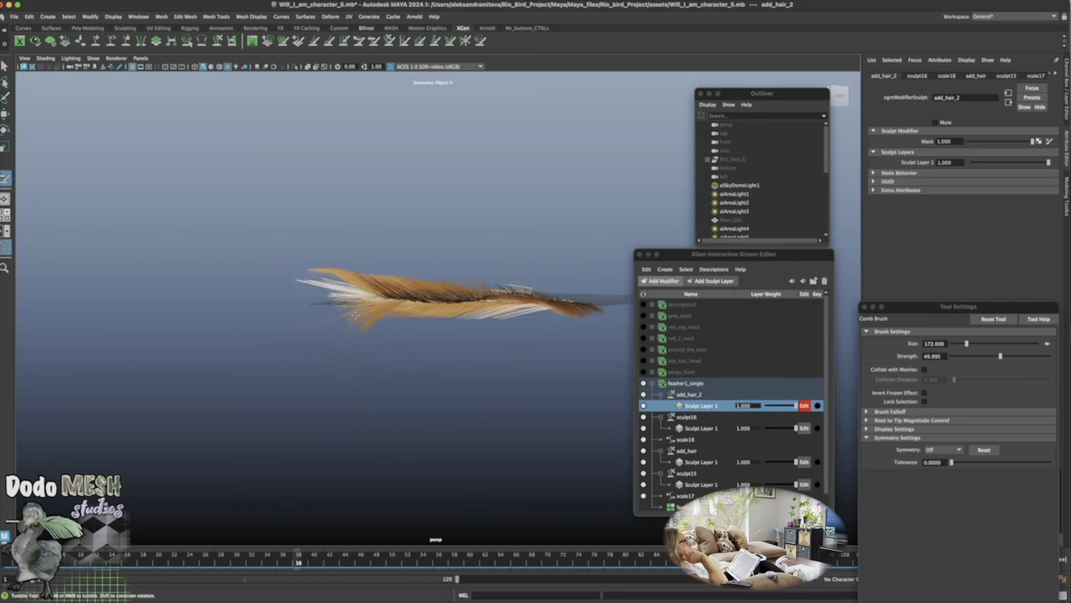
mouse_move(361, 328)
left_mouse_down()
mouse_move(364, 312)
mouse_move(401, 318)
mouse_move(480, 276)
mouse_move(477, 265)
mouse_move(496, 268)
mouse_move(474, 262)
left_mouse_up()
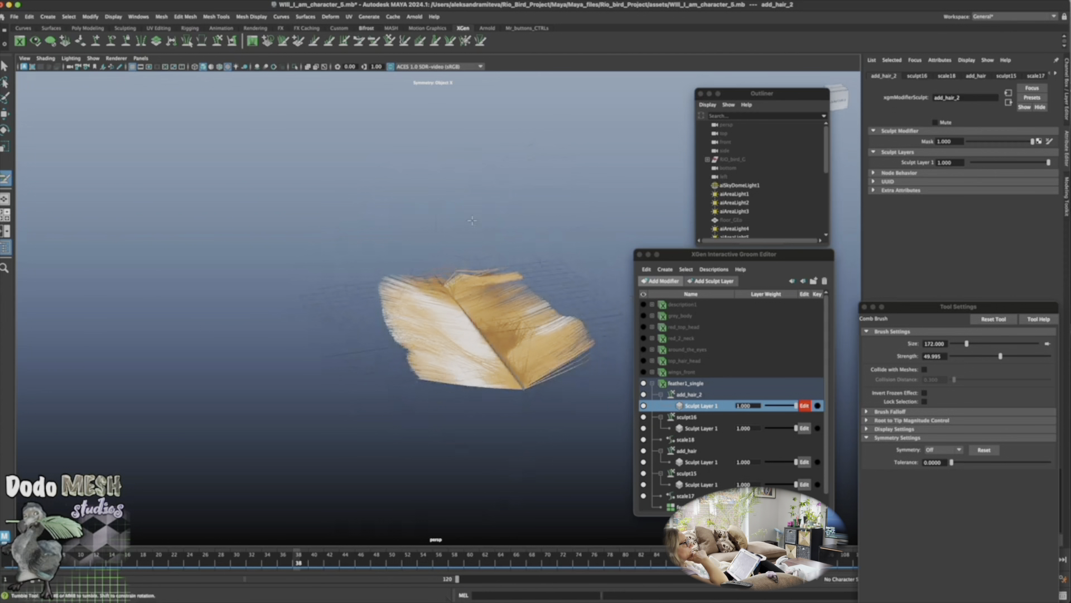
mouse_move(559, 452)
left_mouse_down("alt")
mouse_move(548, 514)
mouse_move(527, 475)
mouse_move(554, 458)
left_mouse_up("alt")
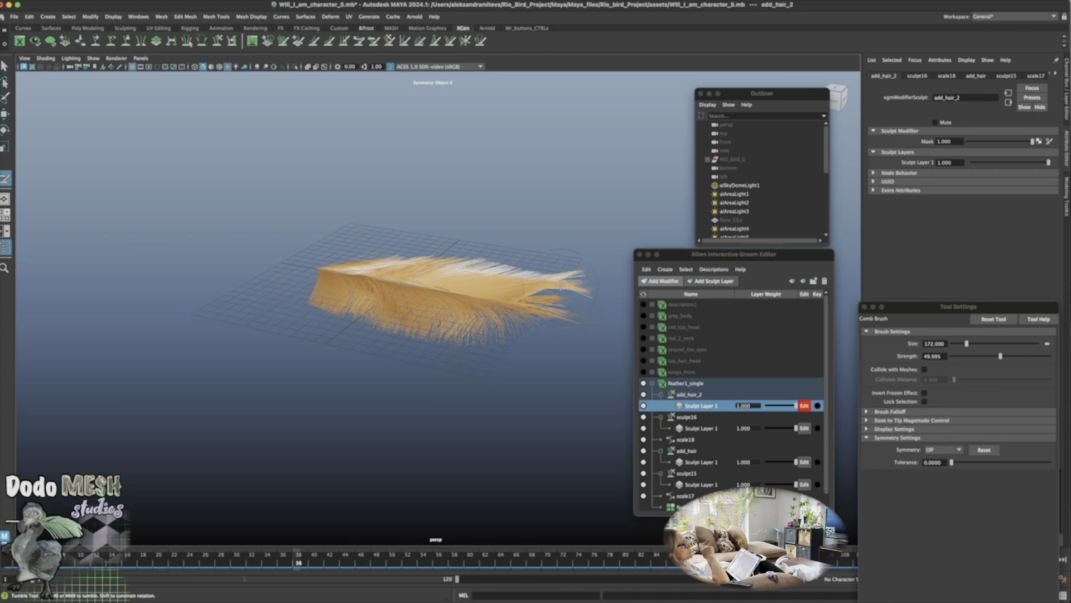
Comb the split strands at the feather tip along its length and smooth the stray hairs standing up beside the shaft
left_click_drag(561, 286, 475, 365, "alt")
mouse_move(330, 280)
left_mouse_down()
mouse_move(296, 294)
mouse_move(312, 306)
mouse_move(271, 296)
left_mouse_up()
left_click_drag(357, 297, 268, 312)
mouse_move(210, 376)
left_mouse_down("alt")
mouse_move(486, 464)
mouse_move(547, 350)
left_mouse_up("alt")
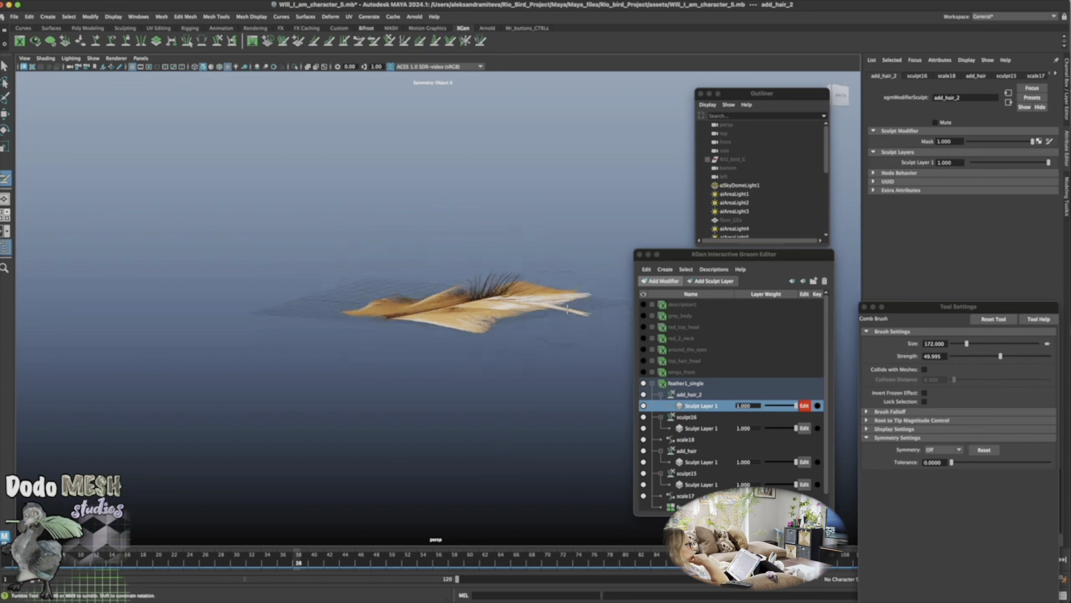
left_click_drag(453, 294, 474, 293)
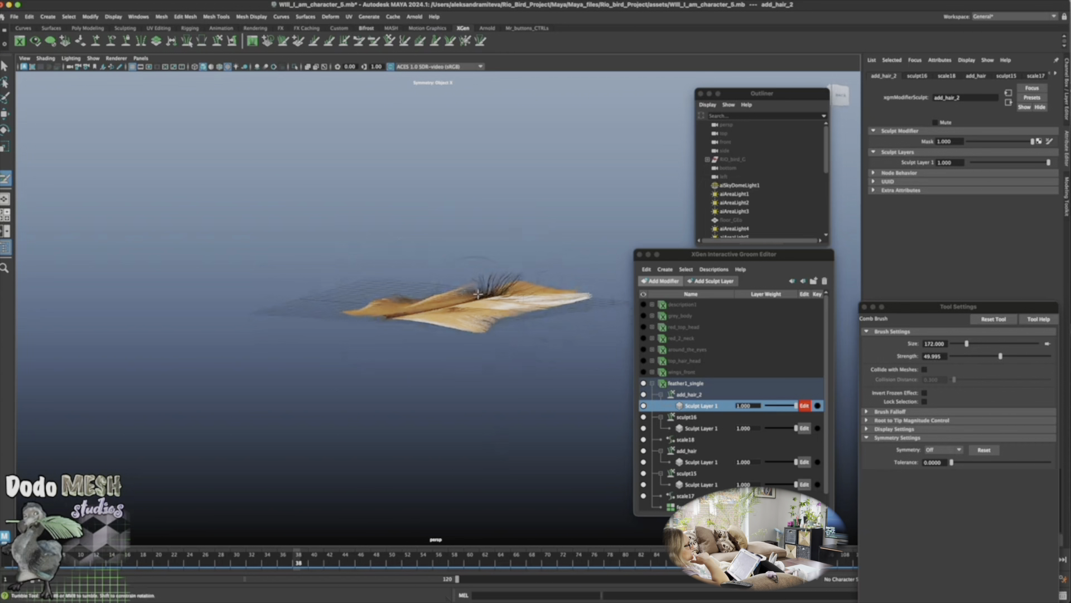
mouse_move(466, 427)
left_mouse_down("alt")
mouse_move(518, 437)
mouse_move(553, 291)
left_mouse_up("alt")
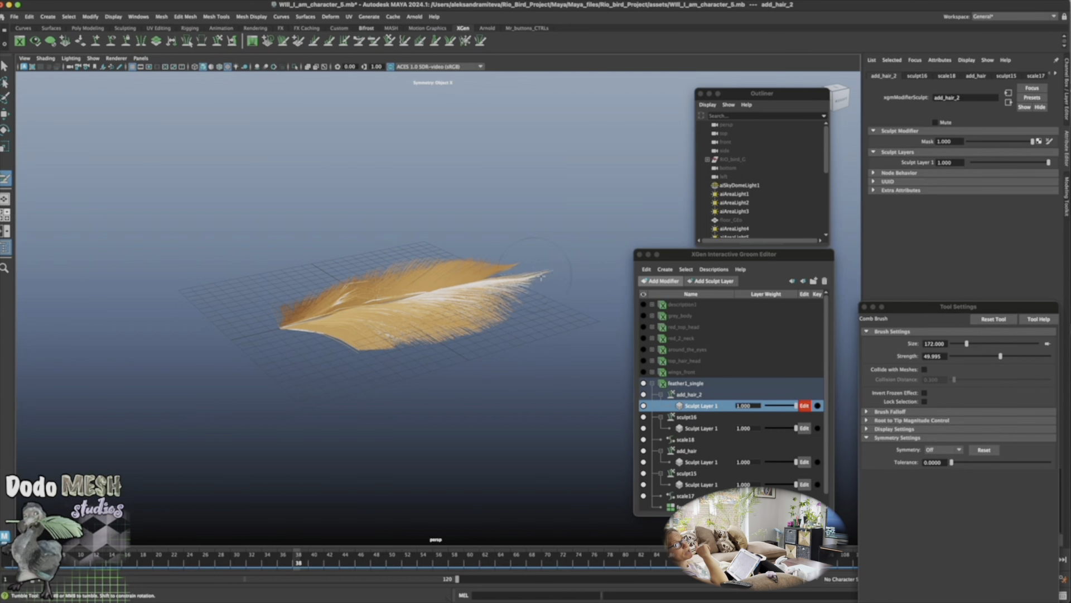
left_click_drag(510, 332, 486, 381, "alt")
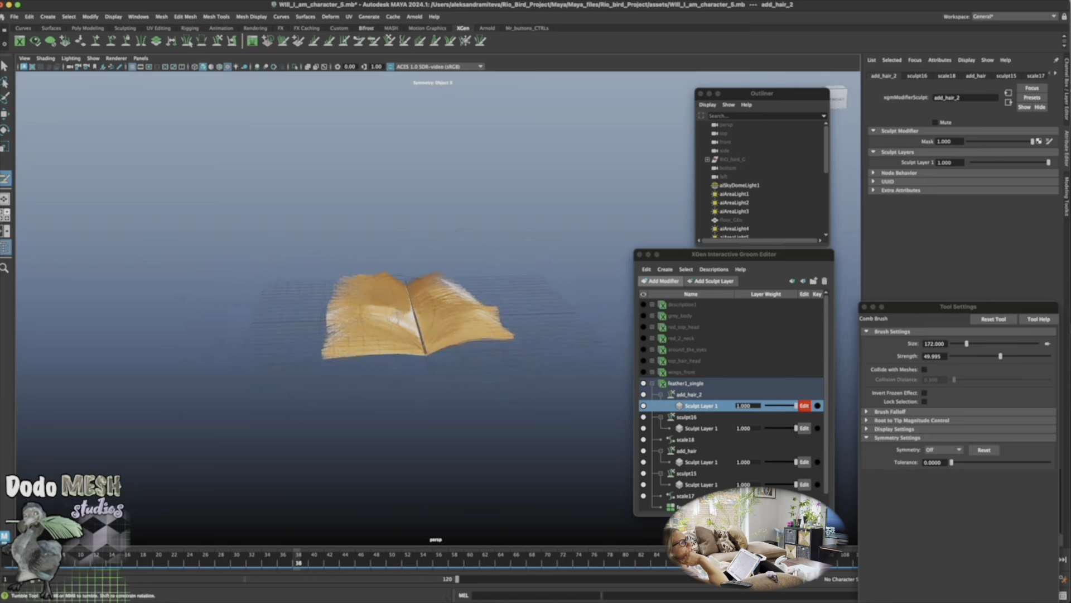
left_click_drag(503, 443, 498, 472, "alt")
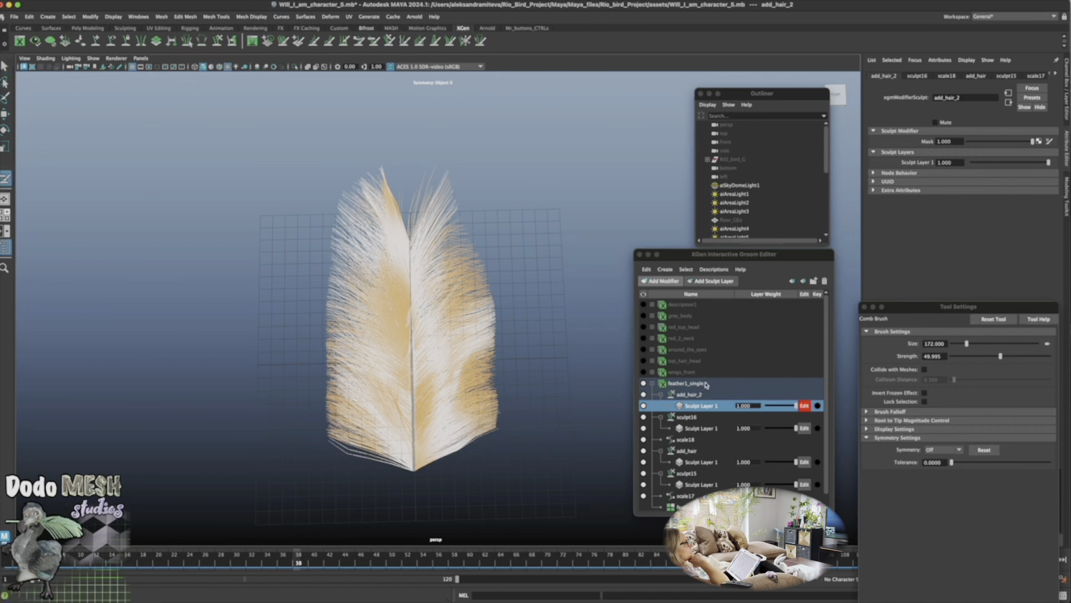
Set the Density Multiplier of the feather1_single description to 300
left_click(708, 383)
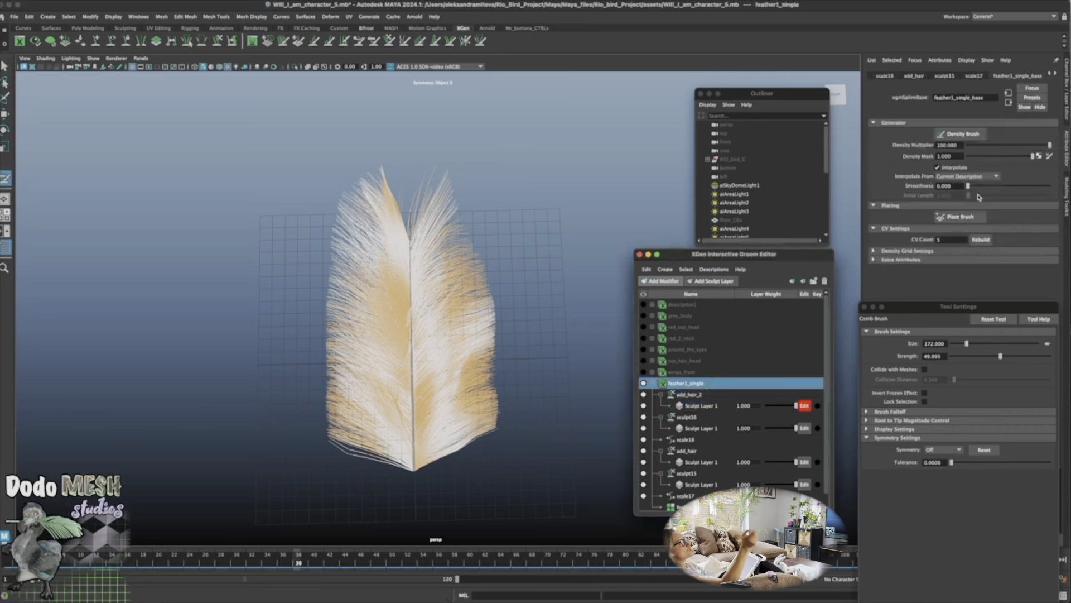
left_click_drag(947, 147, 924, 144)
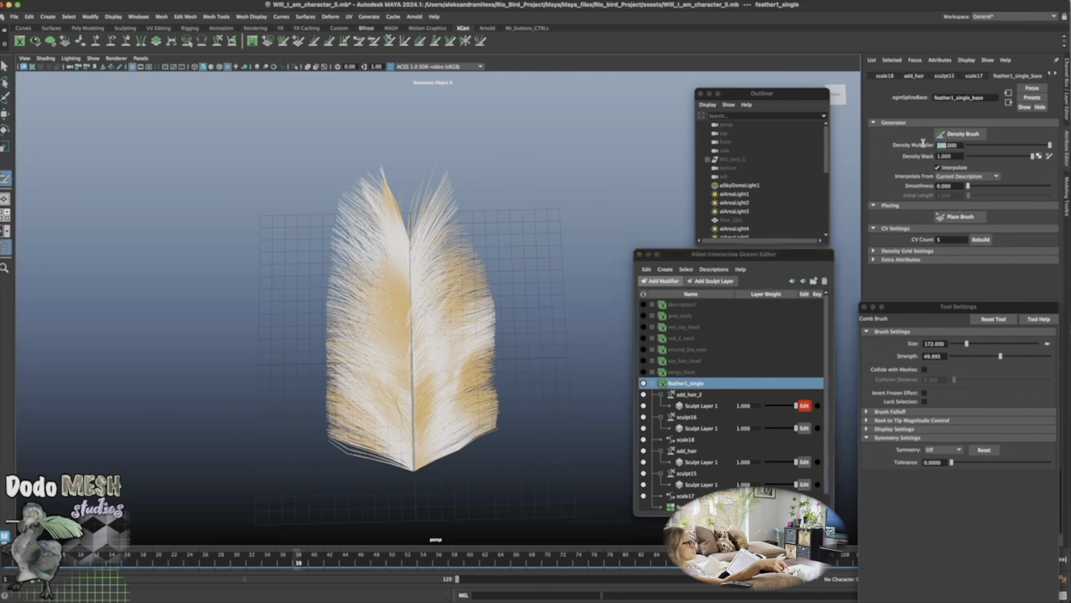
type("200")
key("Return")
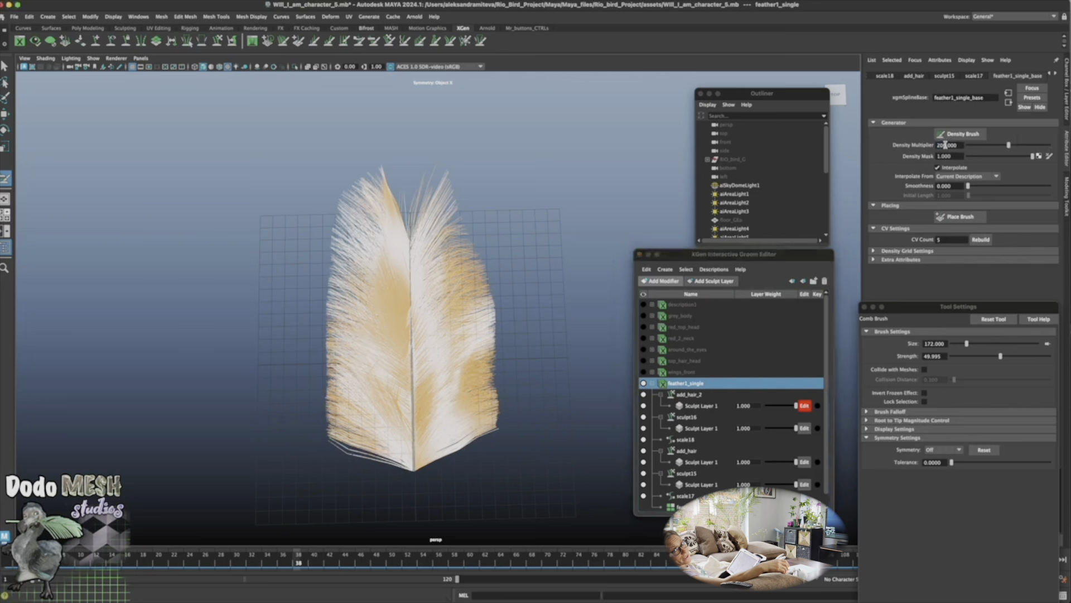
key("Return")
Comb the hairs in the middle of the feather's left side outward from the shaft
mouse_move(523, 458)
left_mouse_down("alt")
mouse_move(500, 437)
mouse_move(521, 408)
mouse_move(506, 404)
left_mouse_up("alt")
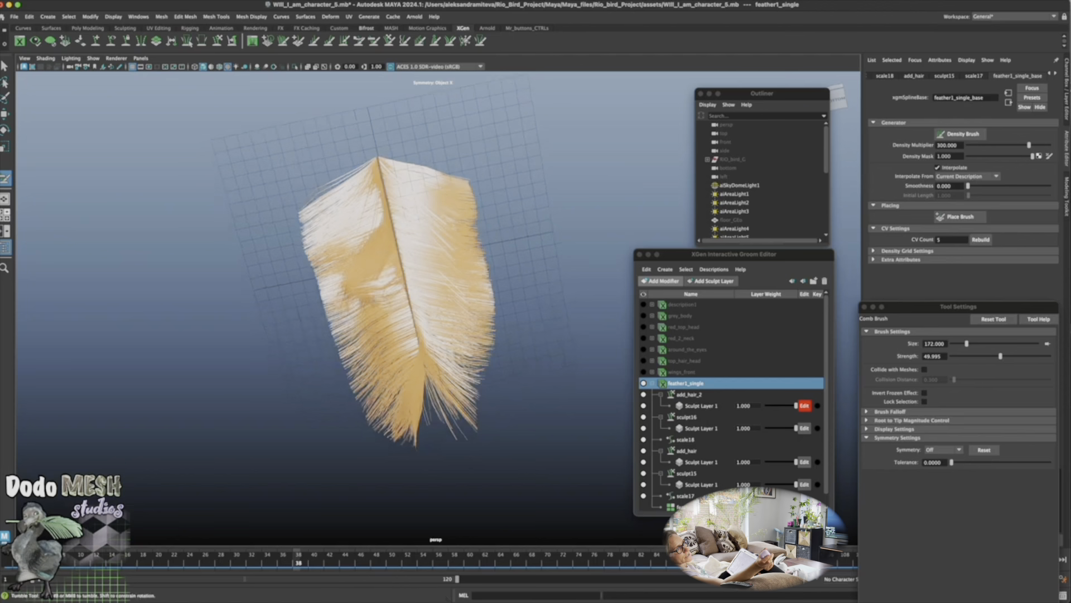
left_click_drag(382, 282, 301, 306)
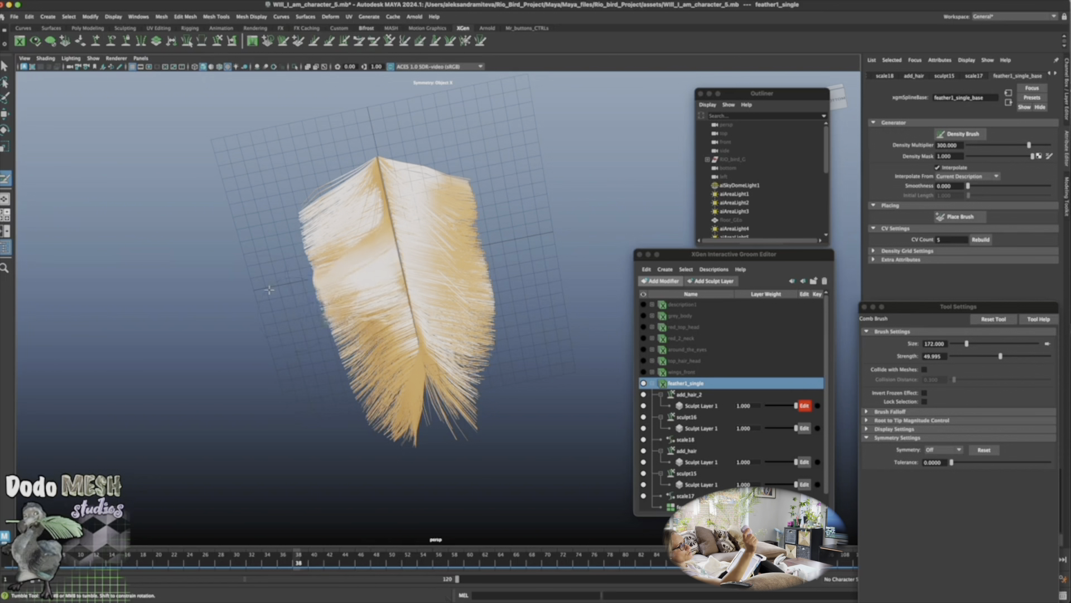
mouse_move(547, 402)
left_mouse_down("alt")
mouse_move(554, 445)
mouse_move(519, 365)
mouse_move(496, 359)
left_mouse_up("alt")
left_click_drag(383, 215, 441, 202)
mouse_move(338, 291)
left_mouse_down()
mouse_move(382, 219)
mouse_move(448, 195)
mouse_move(462, 175)
left_mouse_up()
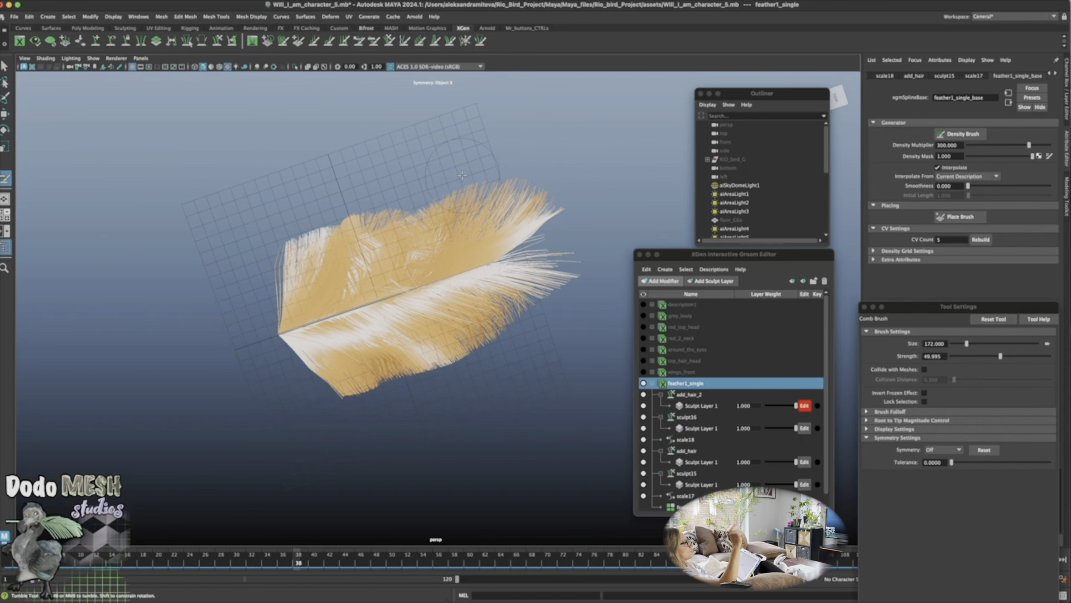
key("super+z")
key("super+z")
key("super+z")
key("super+z")
key("super+z")
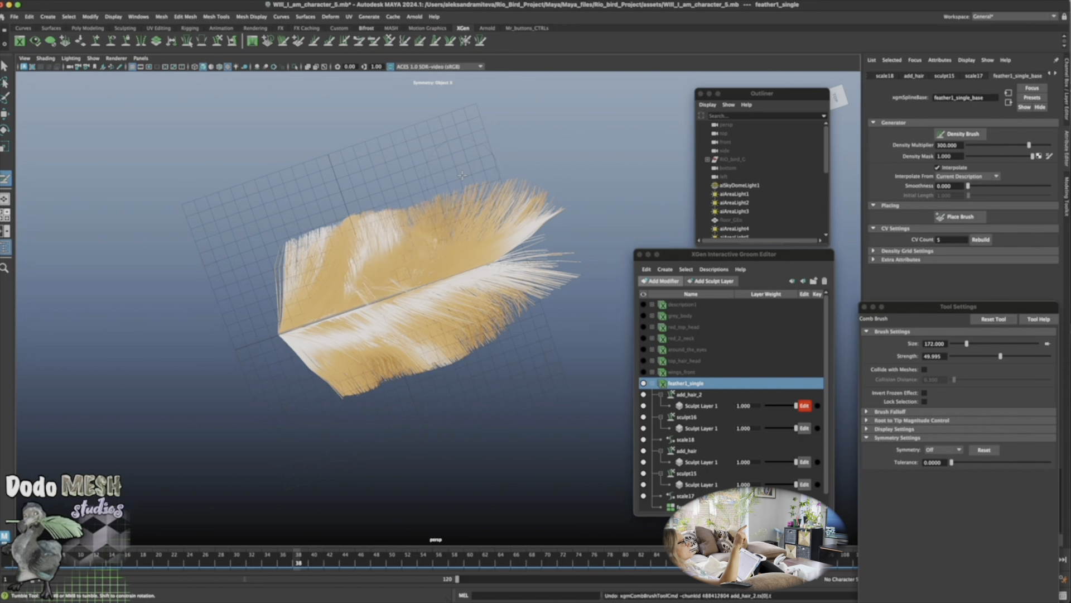
Comb the hairs on the feather's right side outward and up toward the tip
left_click_drag(470, 448, 528, 503, "alt")
mouse_move(489, 326)
left_mouse_down()
mouse_move(543, 304)
mouse_move(532, 293)
left_mouse_up()
right_click_drag(550, 475, 474, 462, "alt")
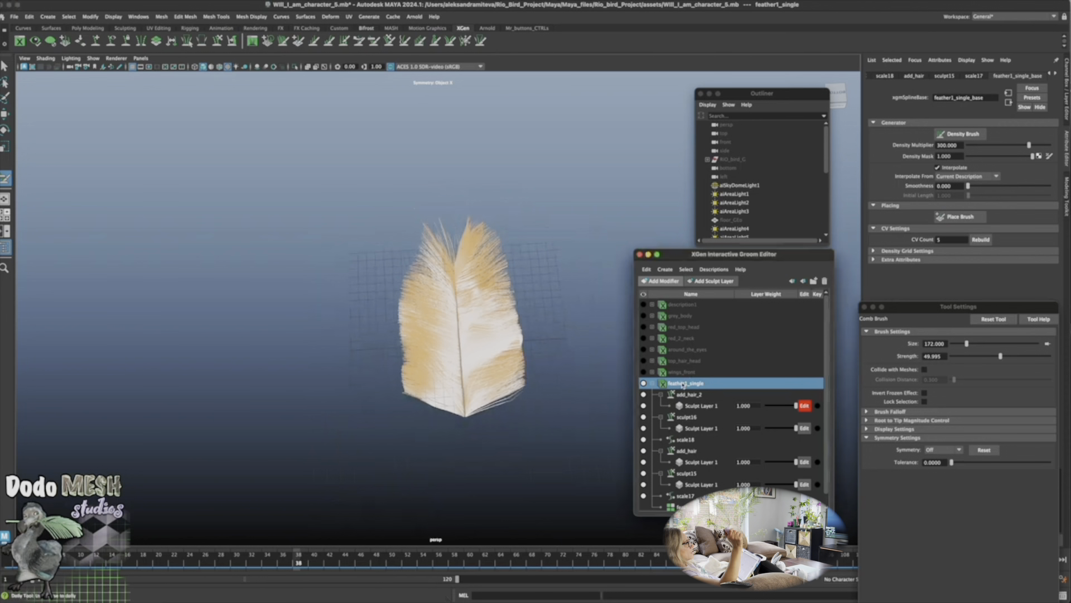
Add a Sculpt modifier to feather1_single and rename it cut2
left_click(663, 281)
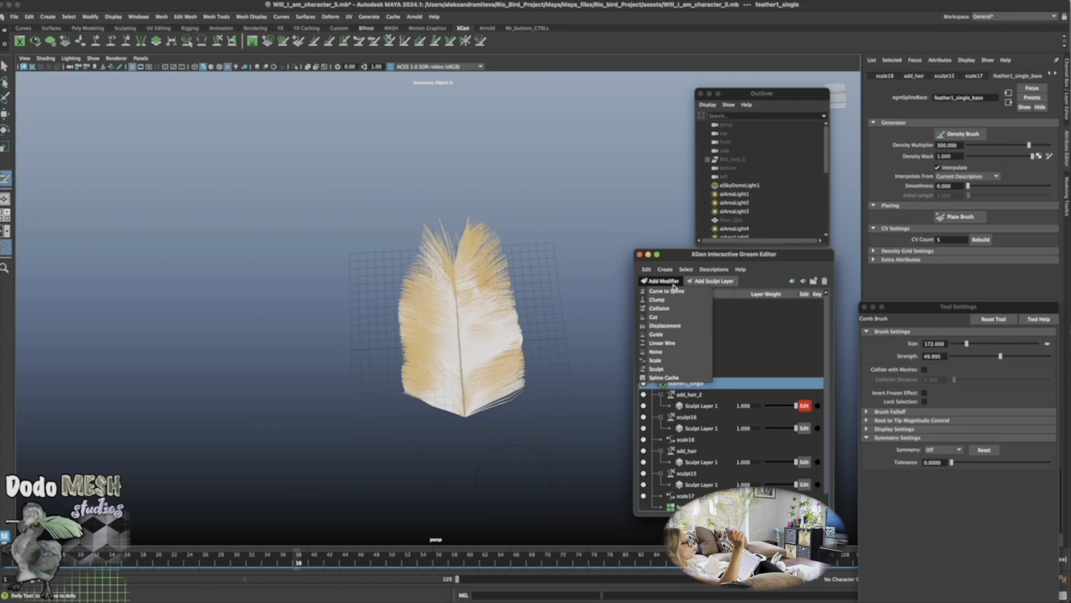
left_click(664, 370)
double_click(696, 395)
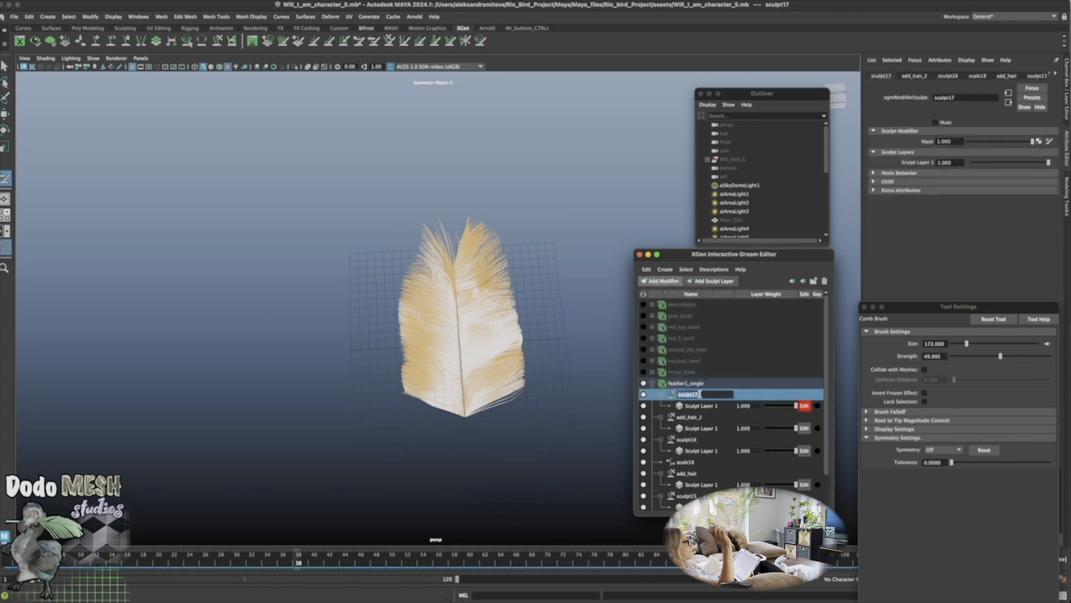
type("cut2")
key("Return")
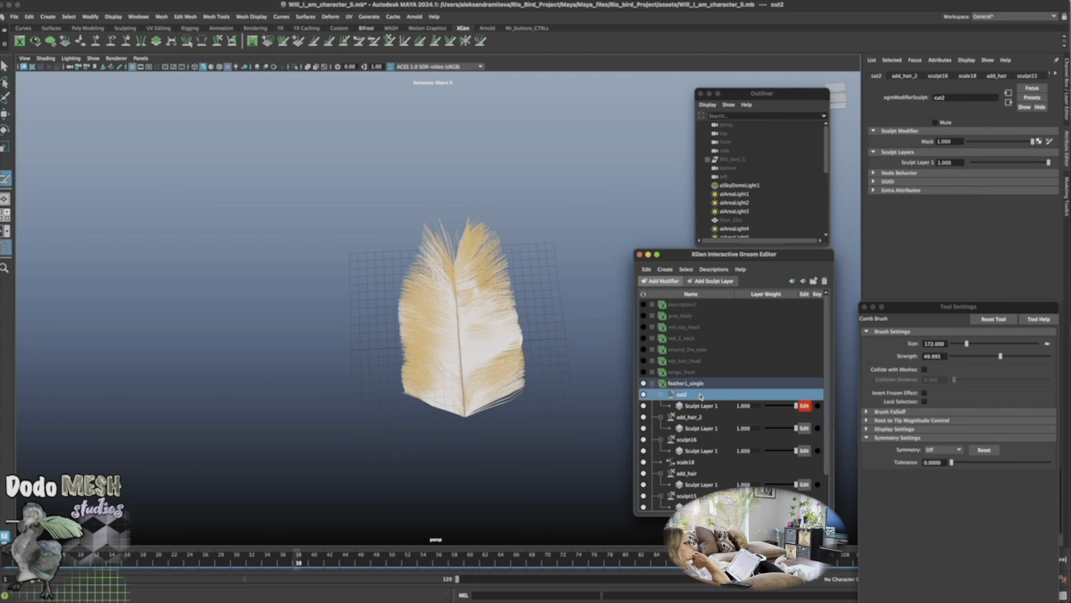
Activate the Cut brush for Sculpt Layer 1 of cut2 and check its symmetry options
left_click(702, 405)
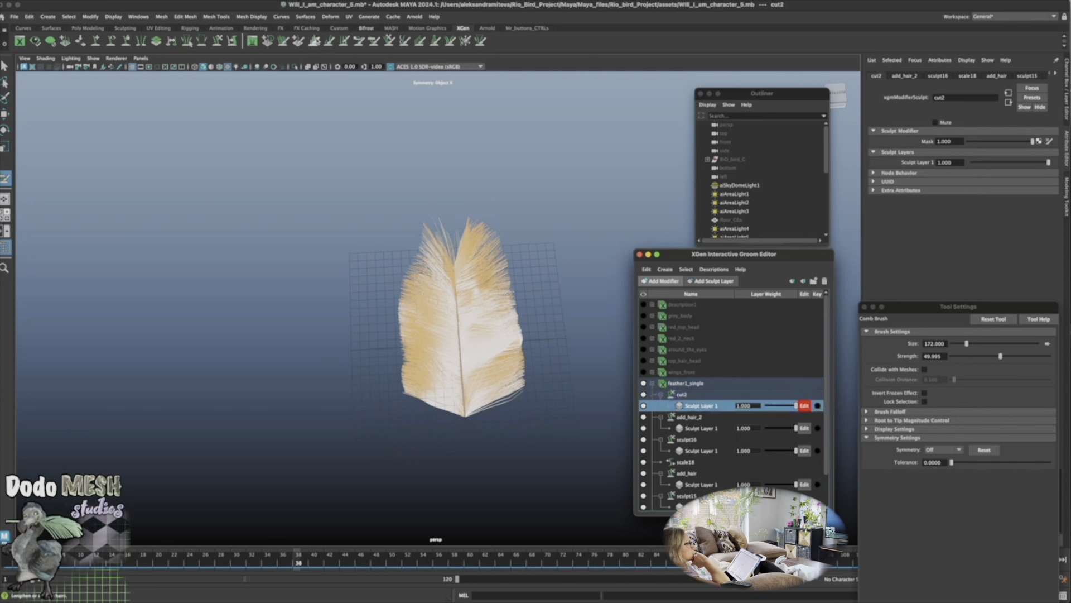
left_click(330, 42)
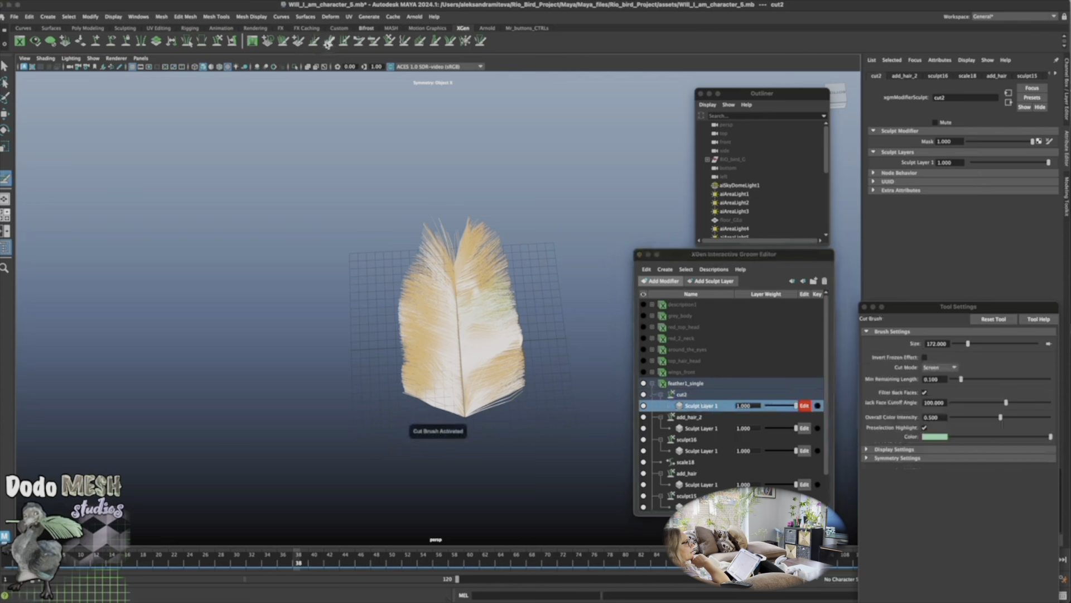
left_click(866, 457)
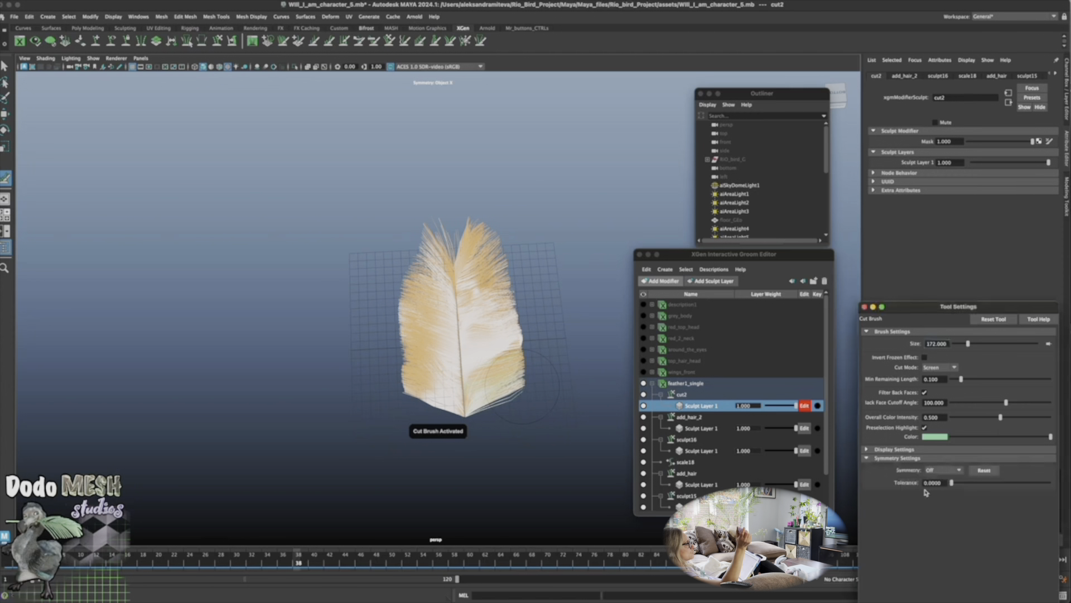
left_click(945, 471)
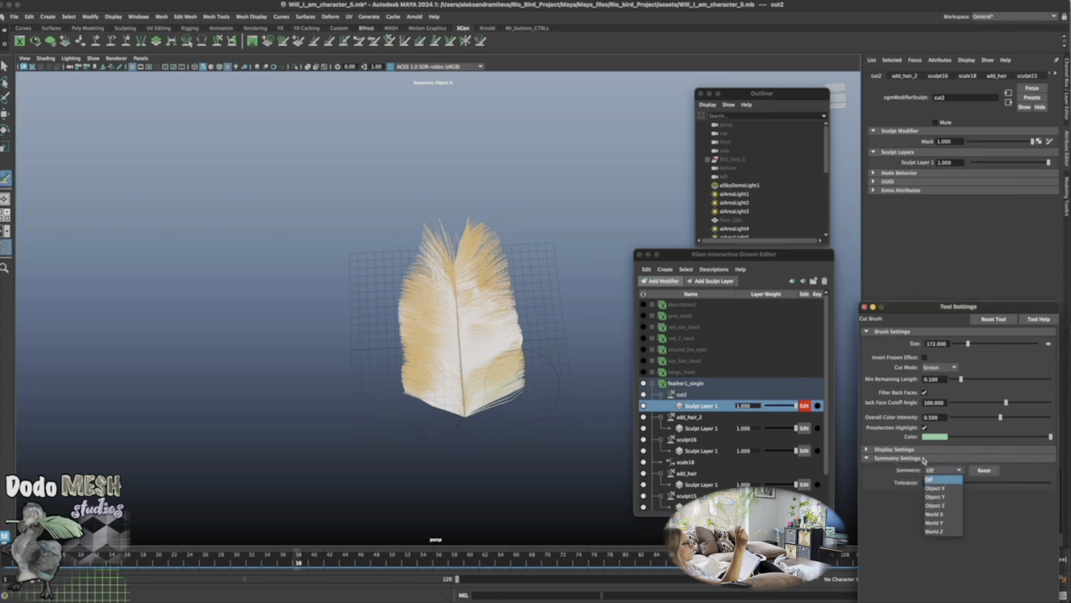
left_click(962, 355)
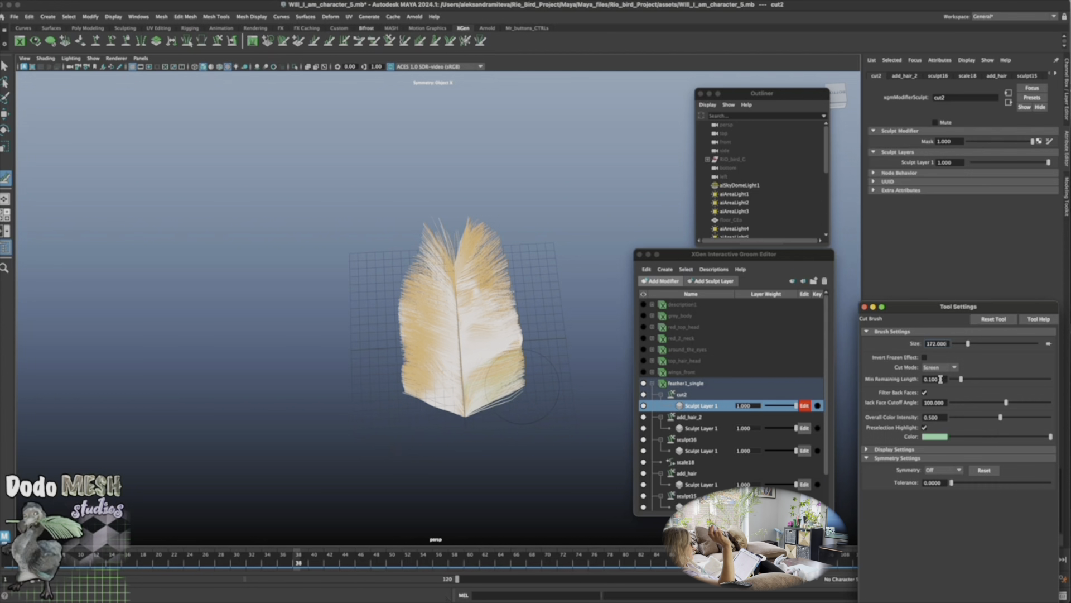
Set the Cut brush size to 21 and undo the last cut on the feather
left_click_drag(940, 379, 921, 378)
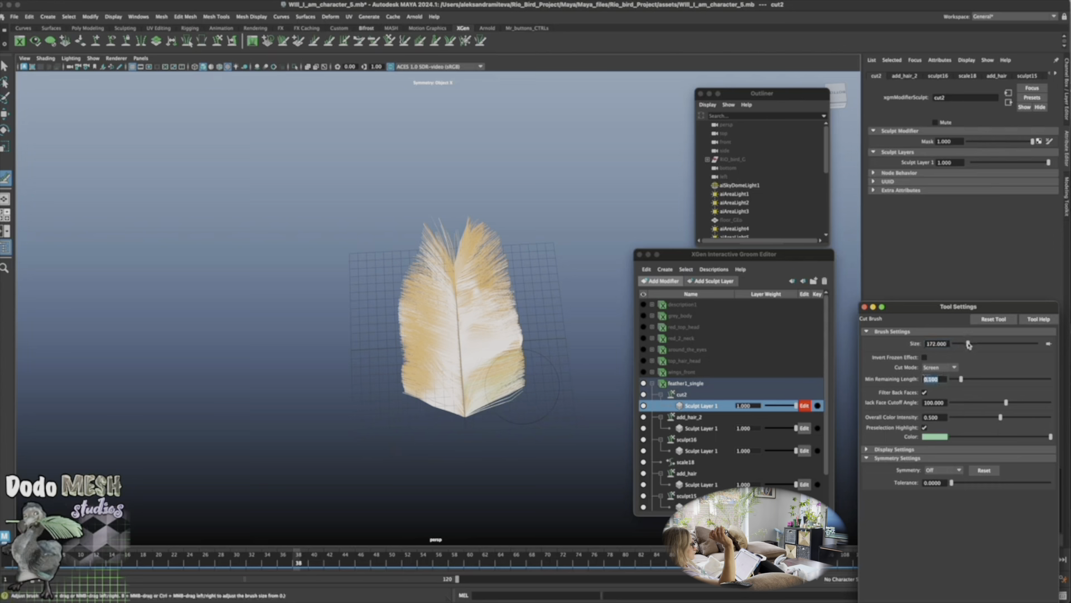
left_click_drag(968, 344, 955, 345)
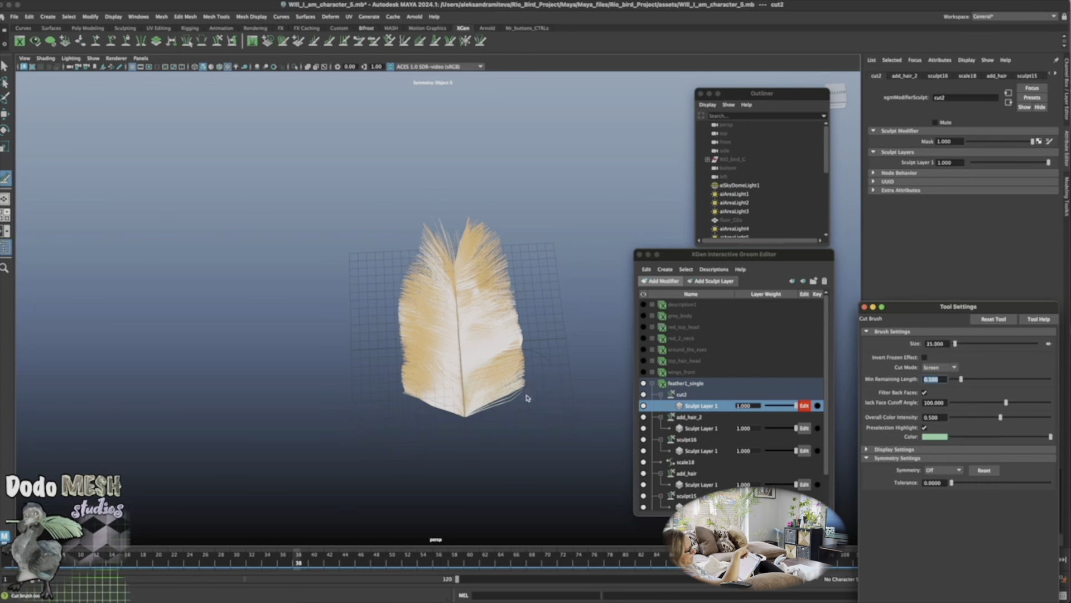
right_click_drag(519, 464, 581, 464, "alt")
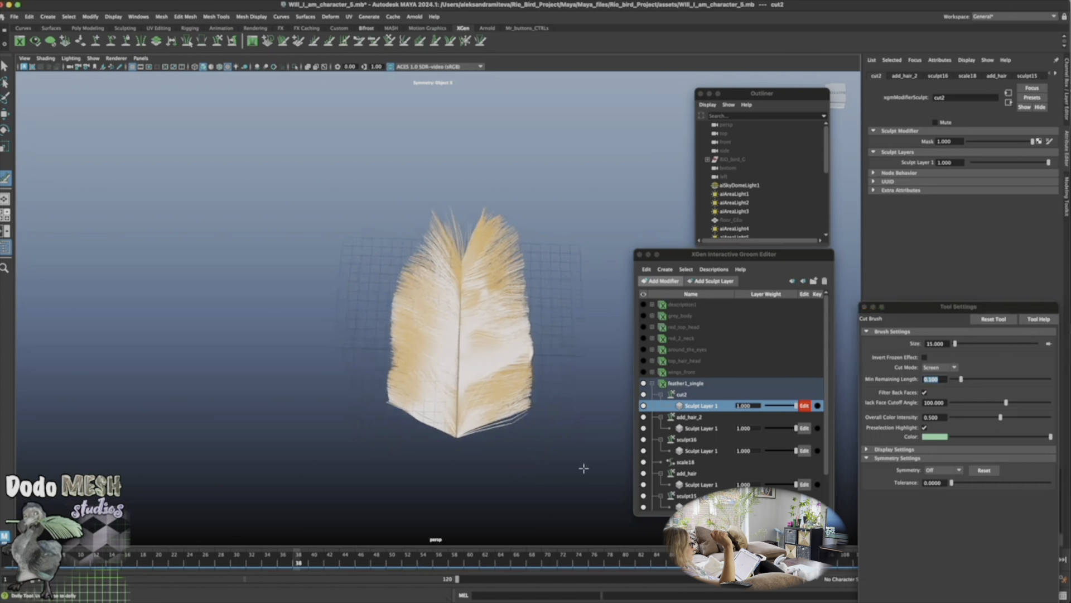
left_click_drag(955, 344, 956, 345)
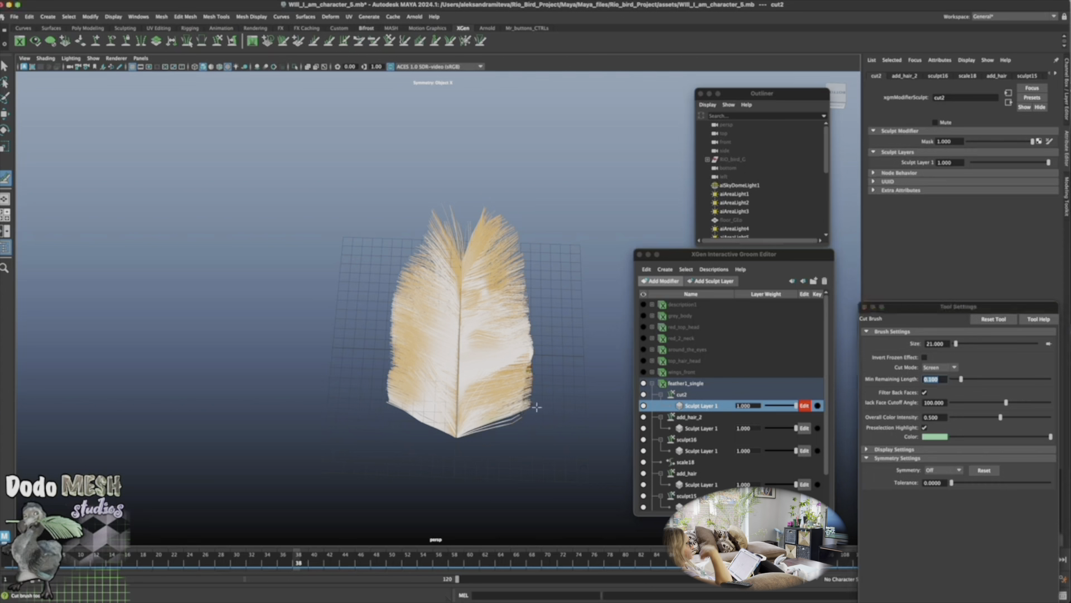
key("ctrl+z")
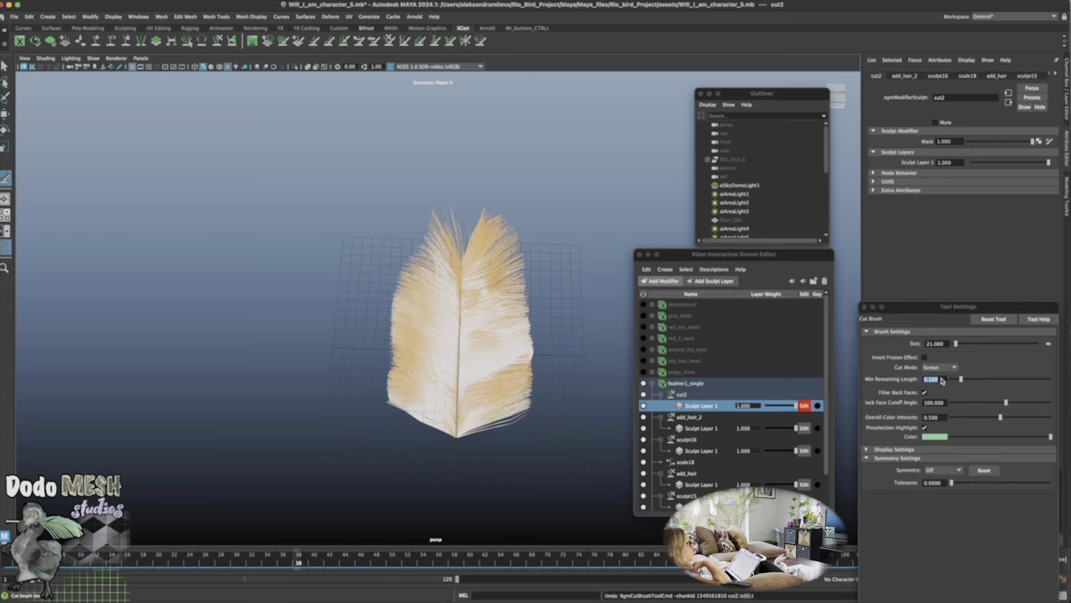
Trim the barbs along the feather's right edge, raise the Cut brush size to 35, and undo the last cut near the tip
key("1")
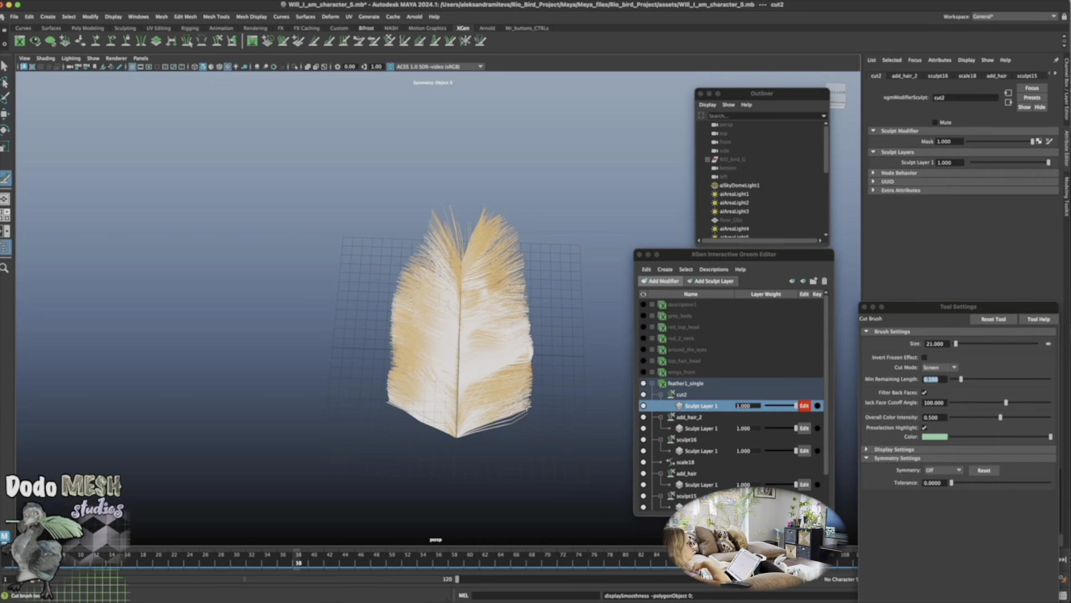
mouse_move(532, 358)
left_mouse_down()
mouse_move(533, 402)
mouse_move(528, 294)
left_mouse_up()
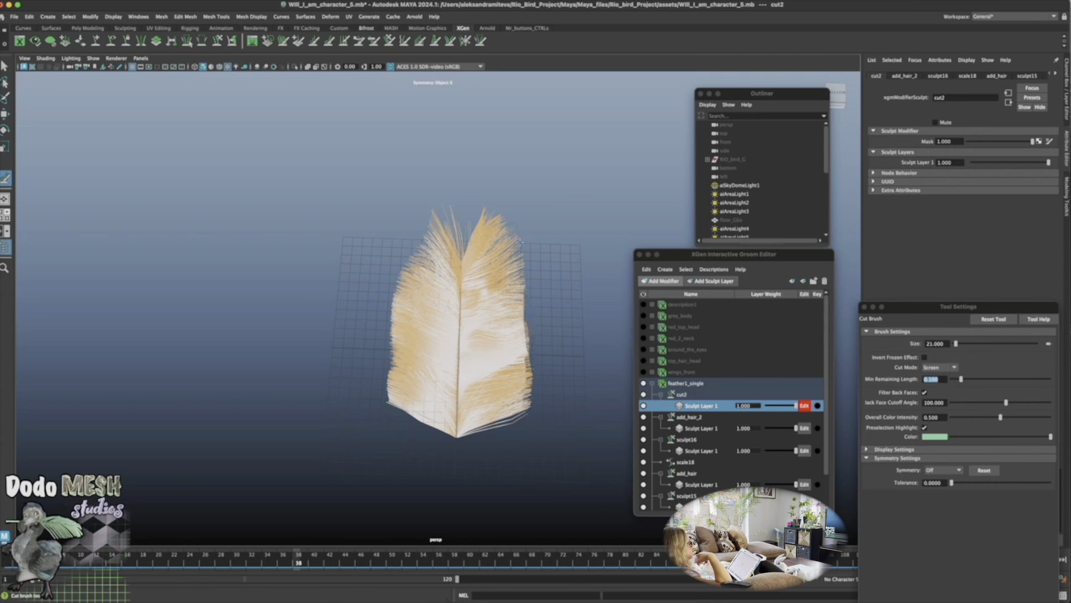
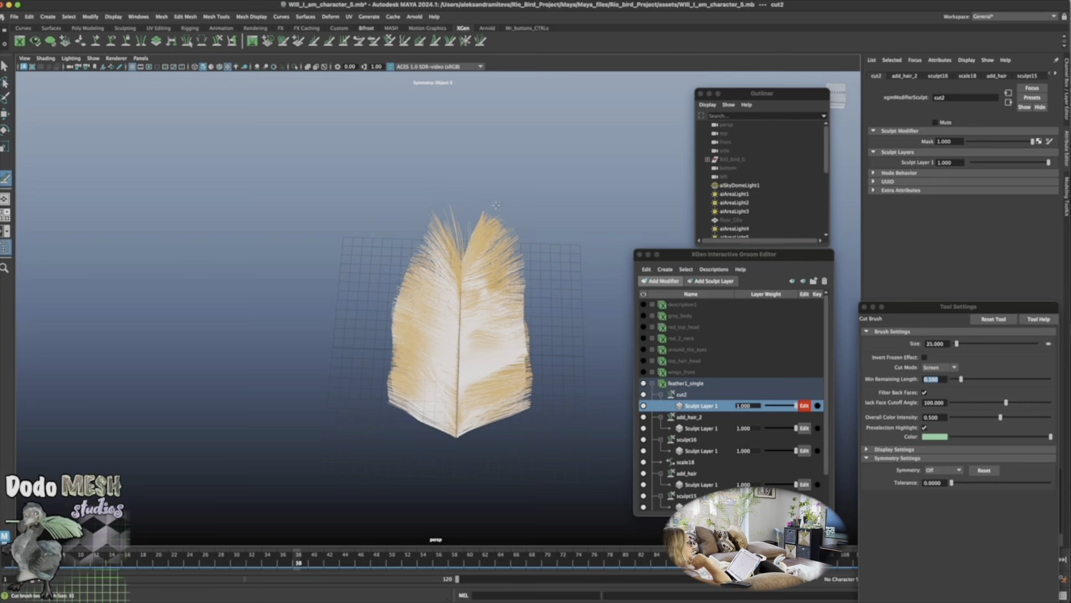
left_click_drag(574, 470, 584, 333, "alt")
mouse_move(523, 226)
left_mouse_down()
mouse_move(520, 394)
mouse_move(498, 422)
mouse_move(434, 400)
mouse_move(394, 314)
mouse_move(387, 207)
left_mouse_up()
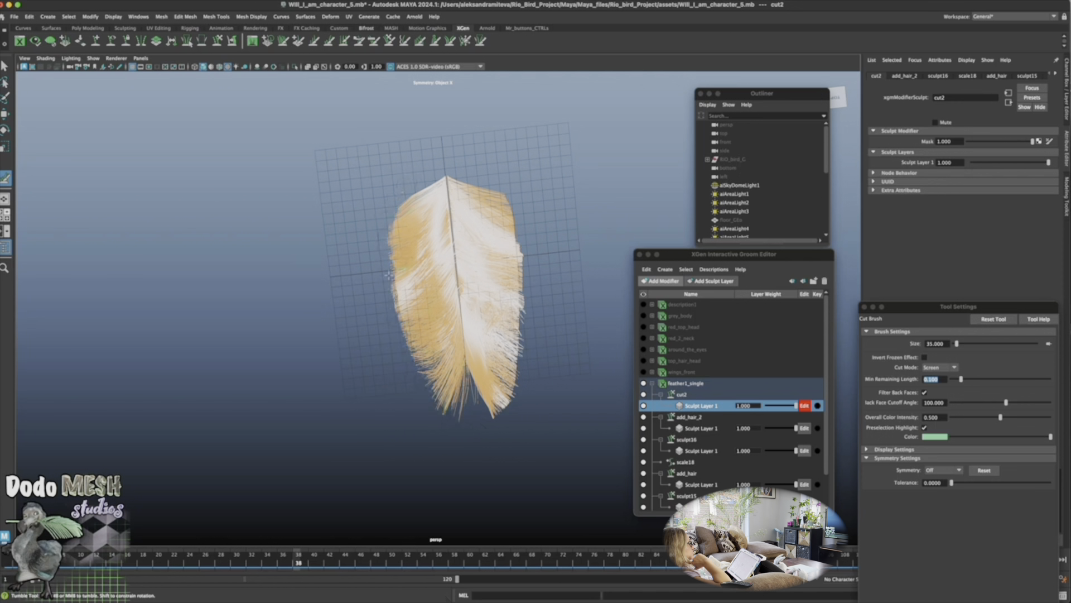
left_click_drag(427, 390, 447, 422)
key("ctrl+z")
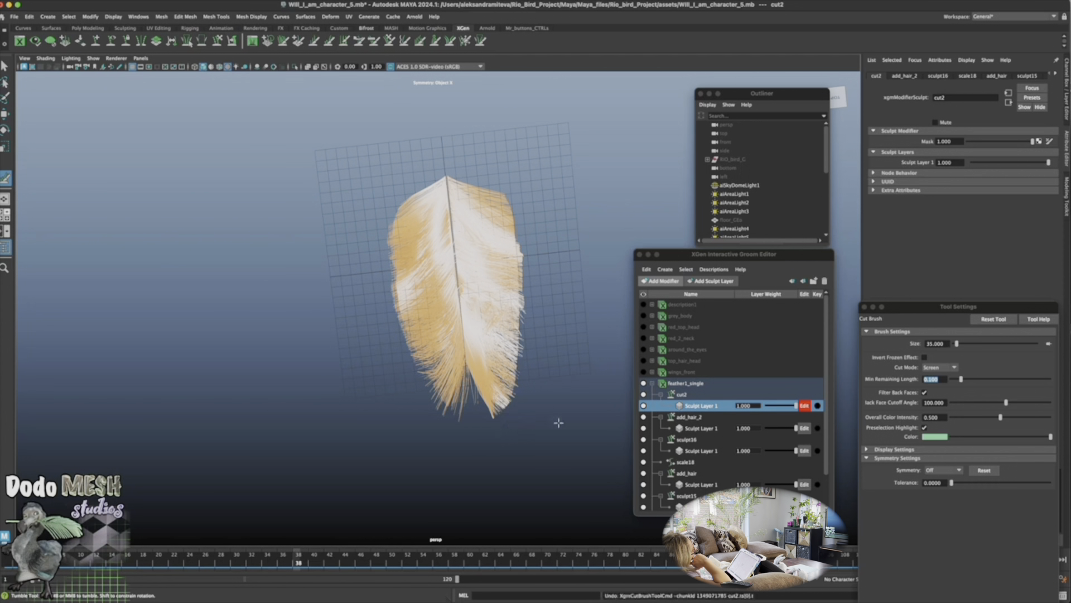
Trim the uneven barb ends along both long edges of the feather up to its tip with the Cut brush
left_click_drag(559, 422, 550, 363, "alt")
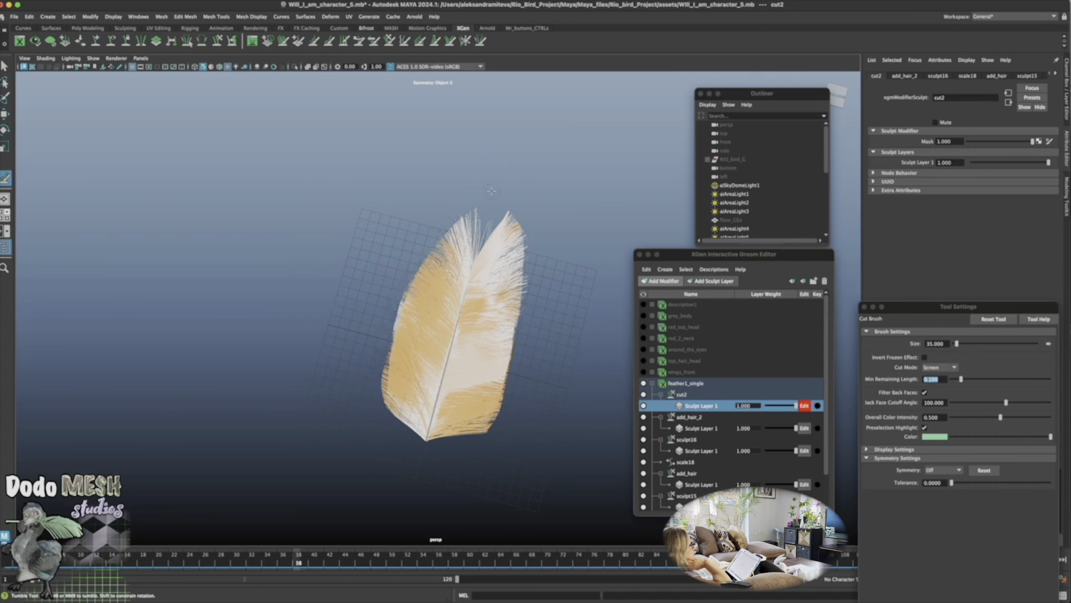
mouse_move(514, 216)
left_mouse_down()
mouse_move(525, 279)
mouse_move(510, 377)
left_mouse_up()
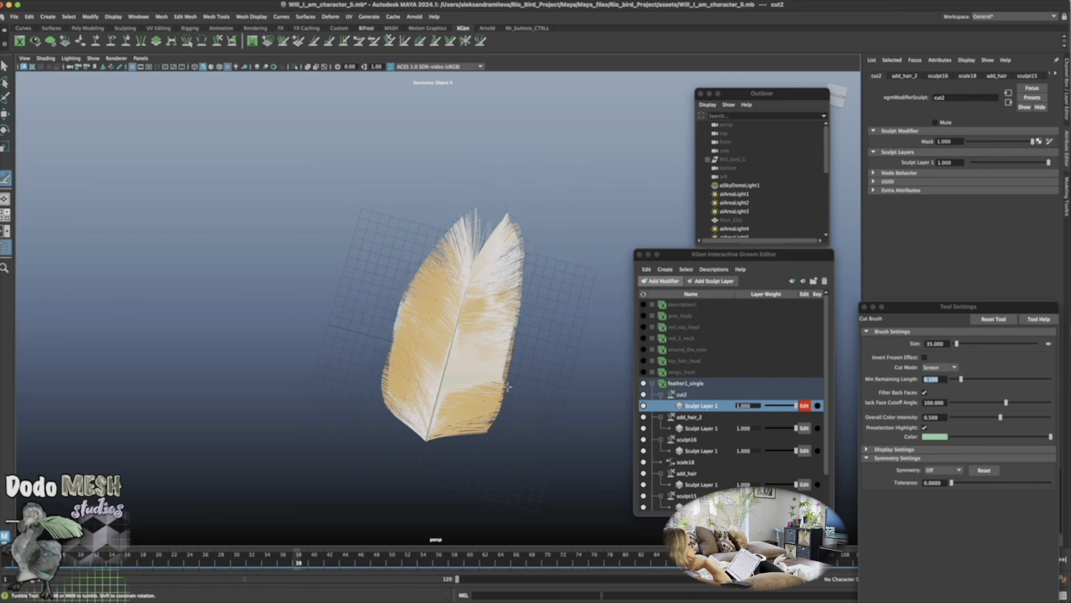
left_click_drag(483, 441, 536, 396, "alt")
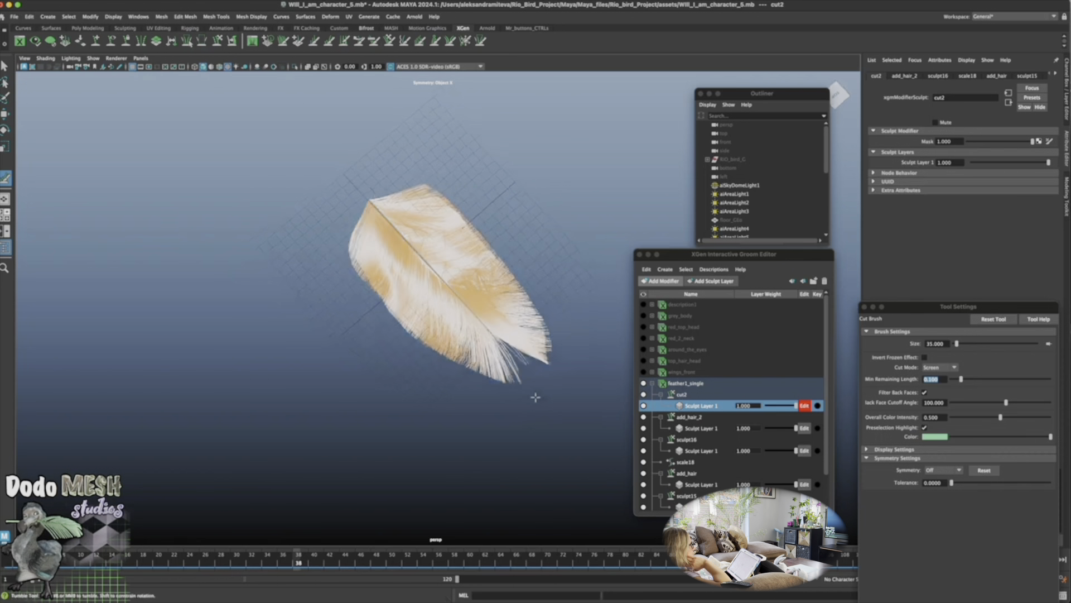
mouse_move(461, 202)
left_mouse_down()
mouse_move(522, 282)
mouse_move(555, 352)
left_mouse_up()
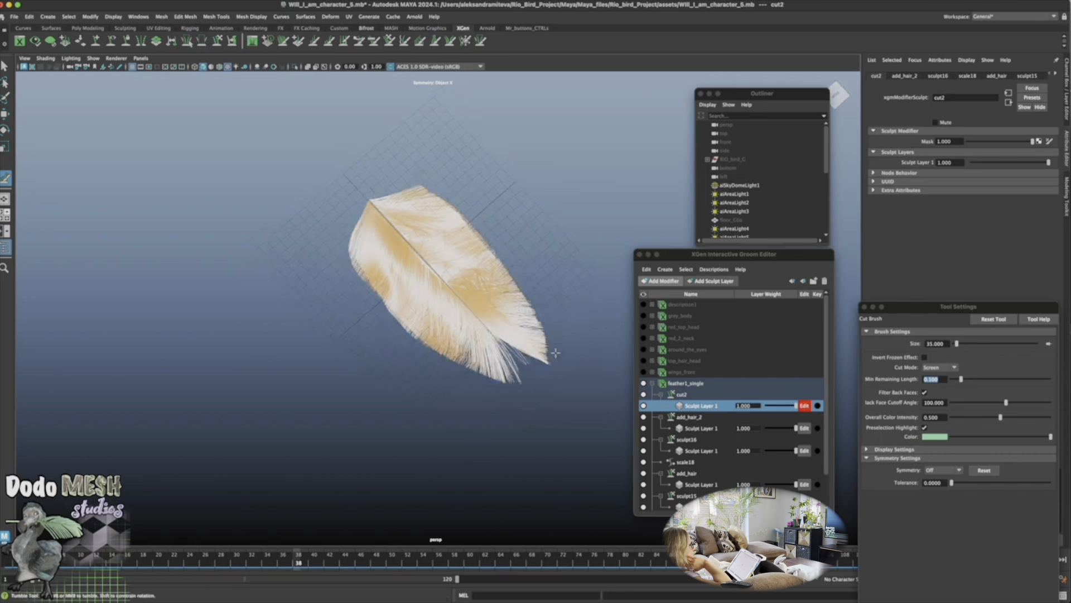
mouse_move(378, 310)
left_mouse_down()
mouse_move(465, 369)
mouse_move(541, 384)
left_mouse_up()
Trim stray barbs along the feather's long edge toward the tip and check the outline from several angles
left_click_drag(571, 437, 488, 493, "alt")
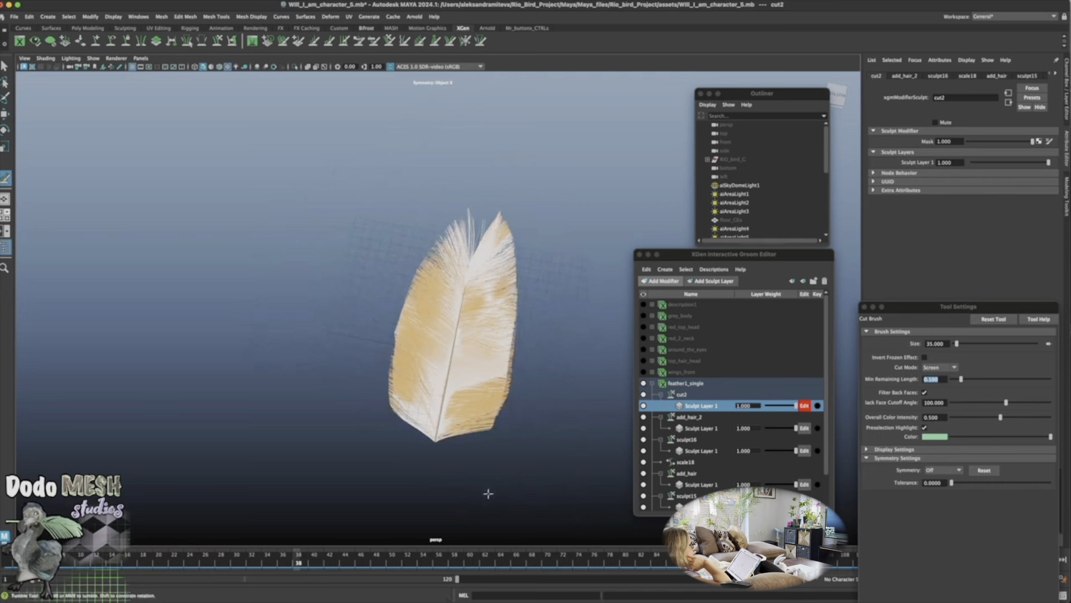
left_click_drag(488, 494, 541, 470, "alt")
left_click_drag(531, 429, 497, 404, "alt")
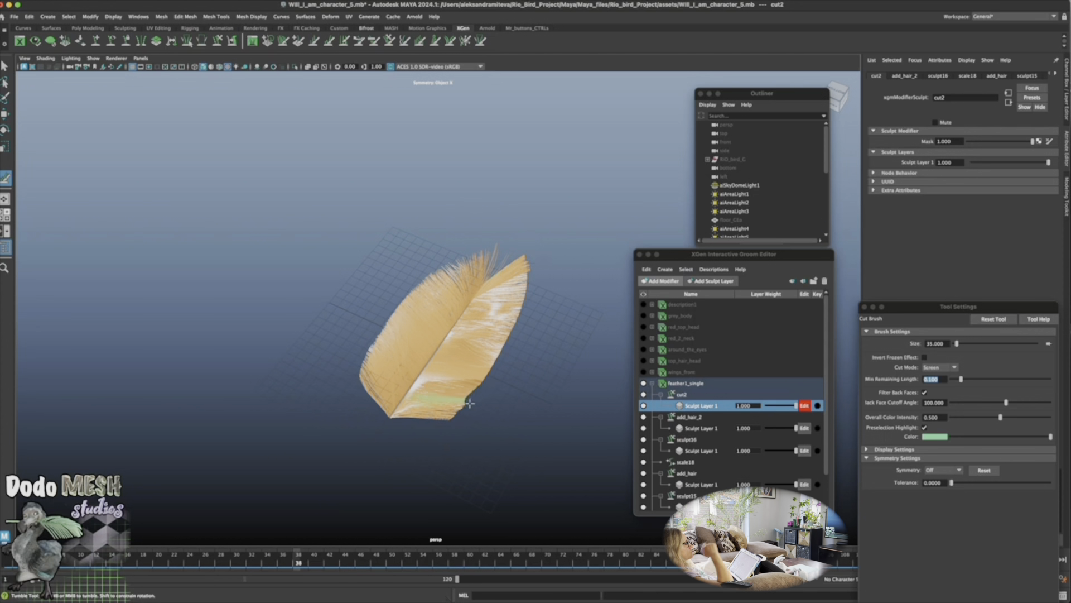
left_click_drag(351, 382, 466, 458, "alt")
mouse_move(539, 276)
left_mouse_down()
mouse_move(457, 339)
mouse_move(365, 362)
left_mouse_up()
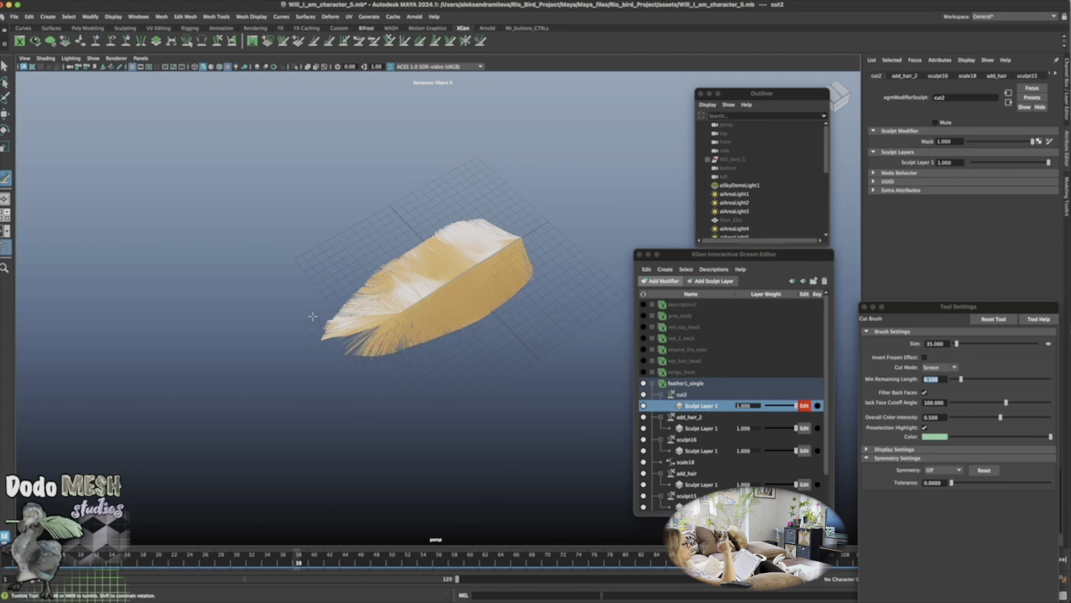
mouse_move(497, 432)
left_mouse_down("alt")
mouse_move(521, 436)
mouse_move(428, 430)
mouse_move(440, 430)
left_mouse_up("alt")
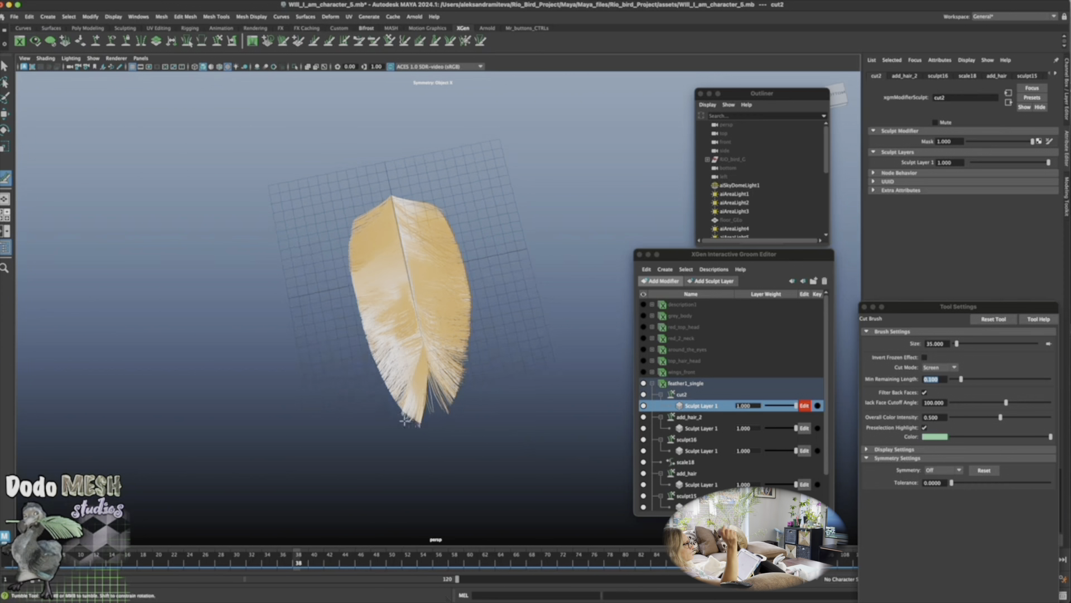
left_click_drag(497, 462, 553, 448, "alt")
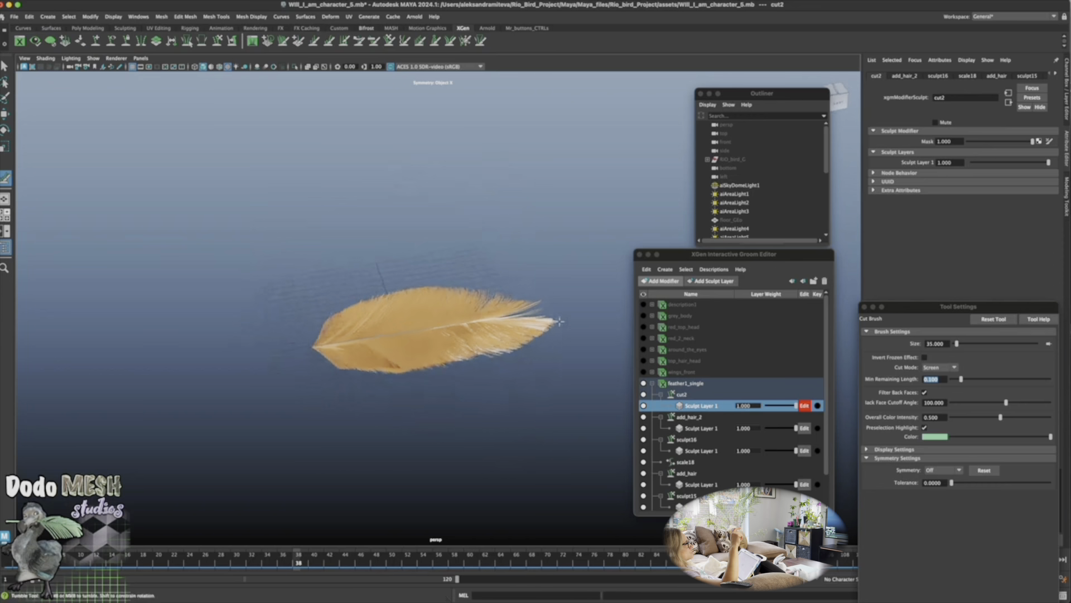
left_click_drag(551, 338, 545, 289, "alt")
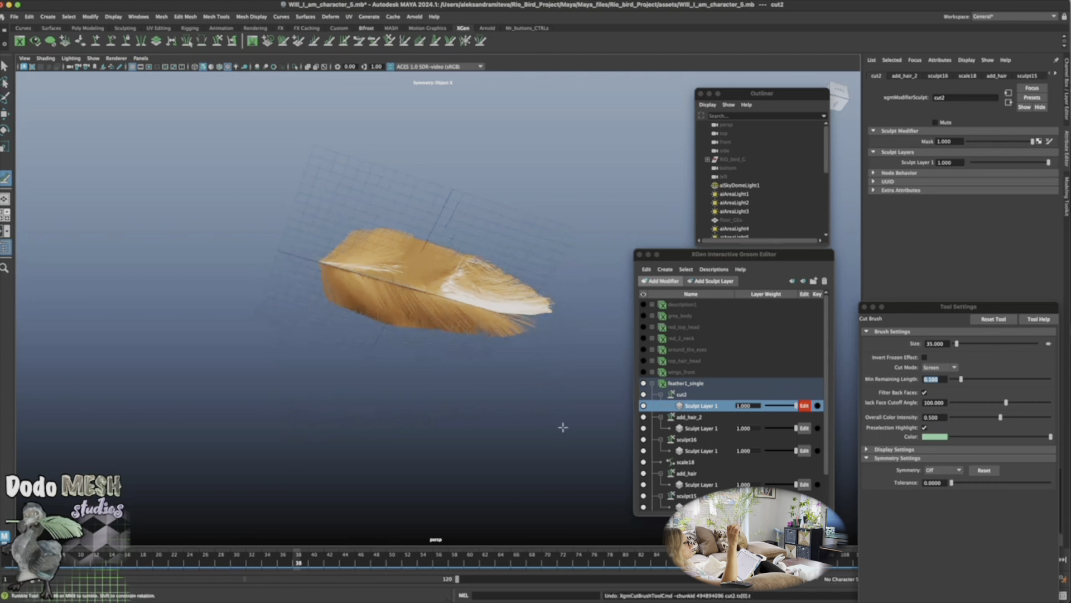
left_click_drag(561, 425, 560, 433, "alt")
left_click_drag(571, 339, 559, 319, "alt")
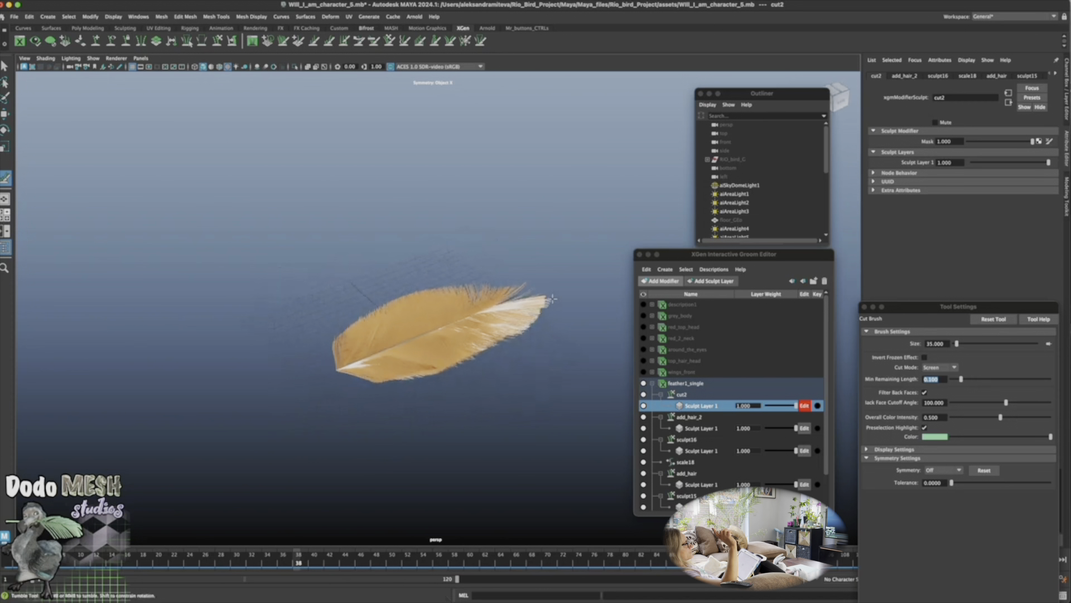
left_click_drag(545, 443, 582, 504, "alt")
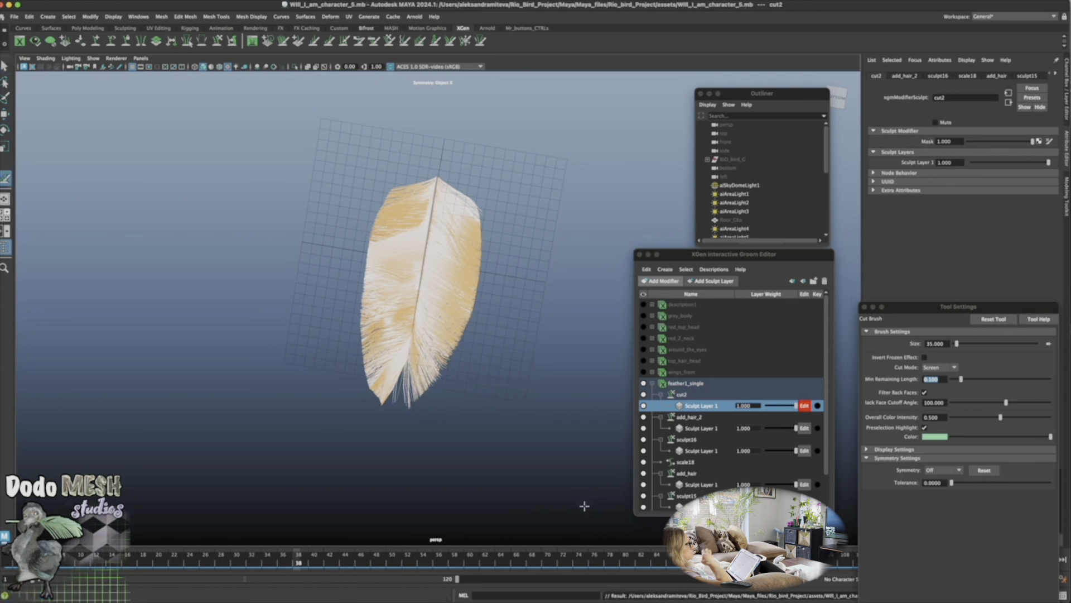
Lower feather1_single's Density Multiplier to about 38.5 and set its Width Scale to 0.122
left_click(690, 384)
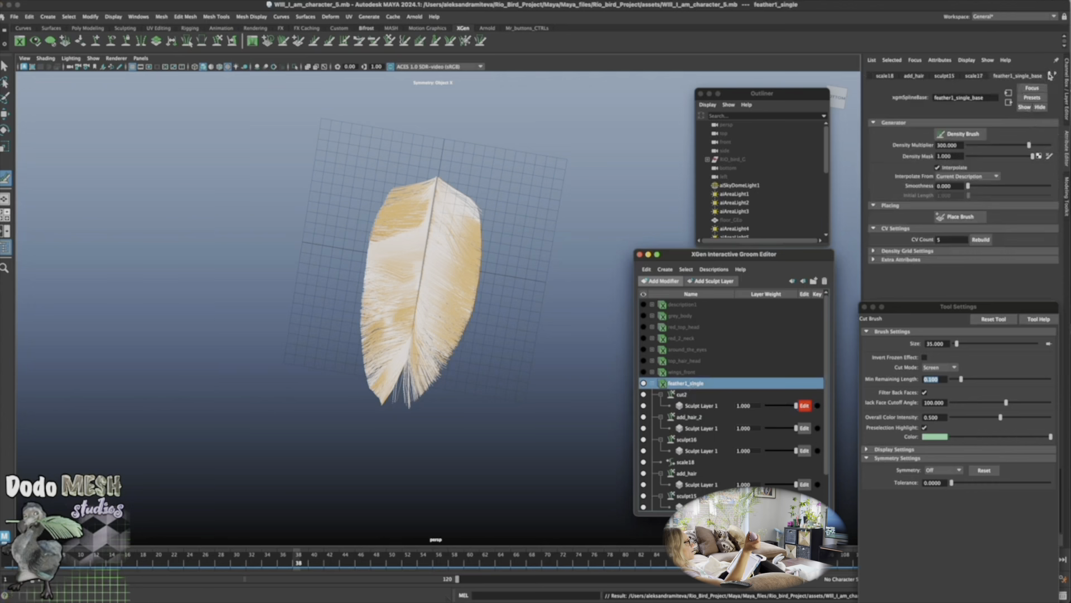
left_click(982, 147)
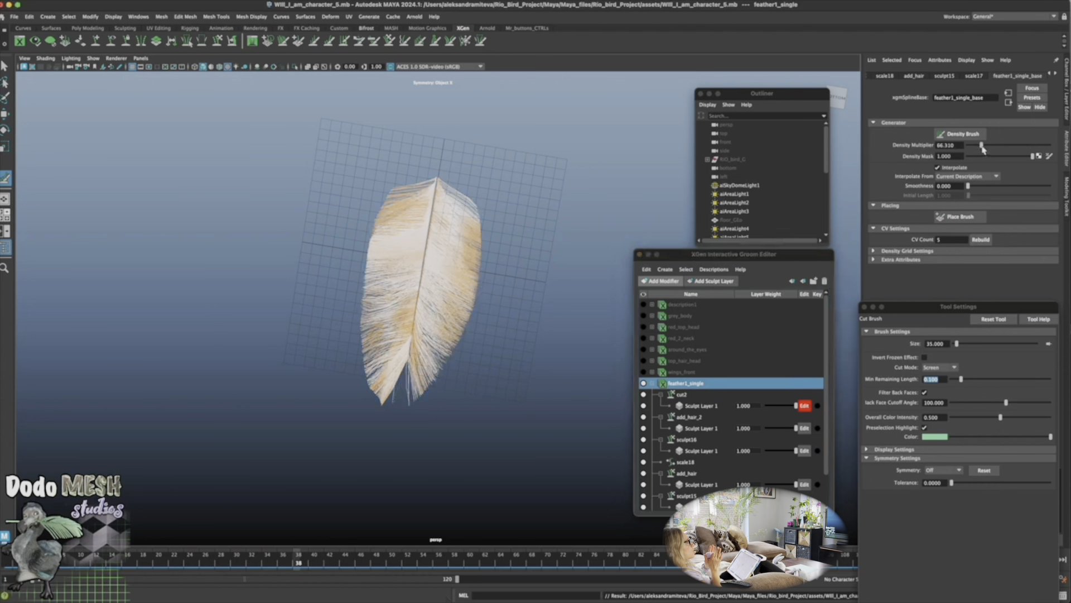
left_click(976, 146)
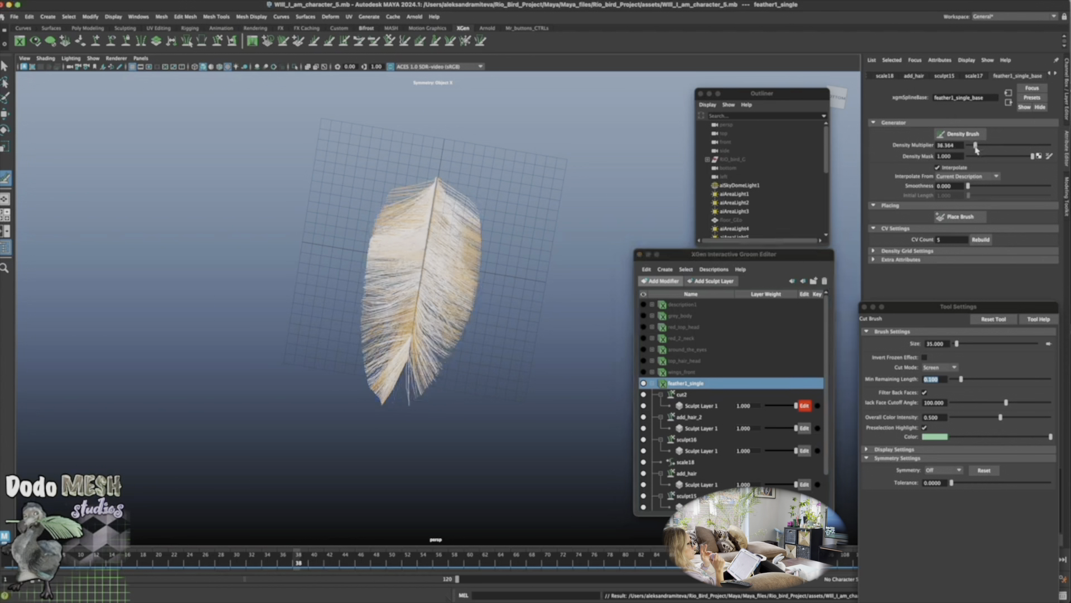
scroll(1018, 74, "up", 4)
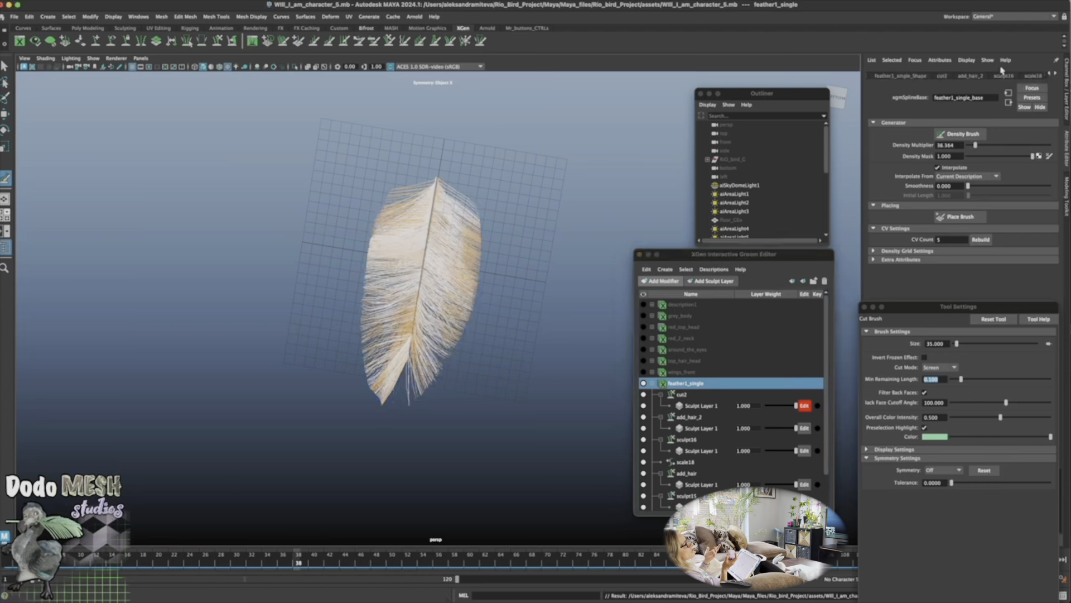
left_click(910, 77)
left_click_drag(972, 134, 979, 136)
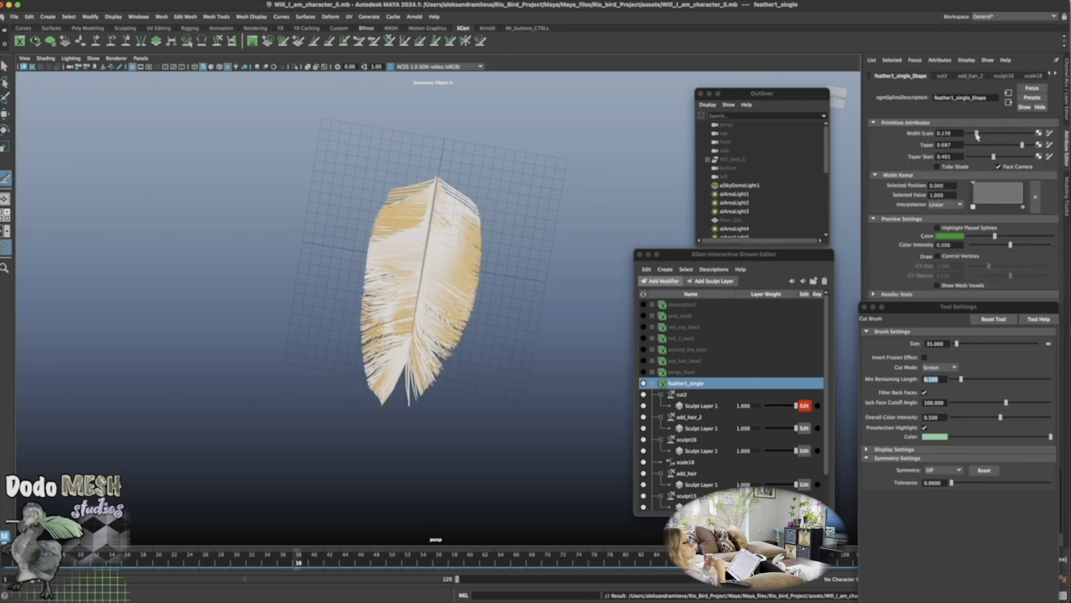
Activate the Comb brush on Sculpt Layer 1 of add_hair_2 and set the brush size to 53
left_click_drag(558, 385, 545, 454, "alt")
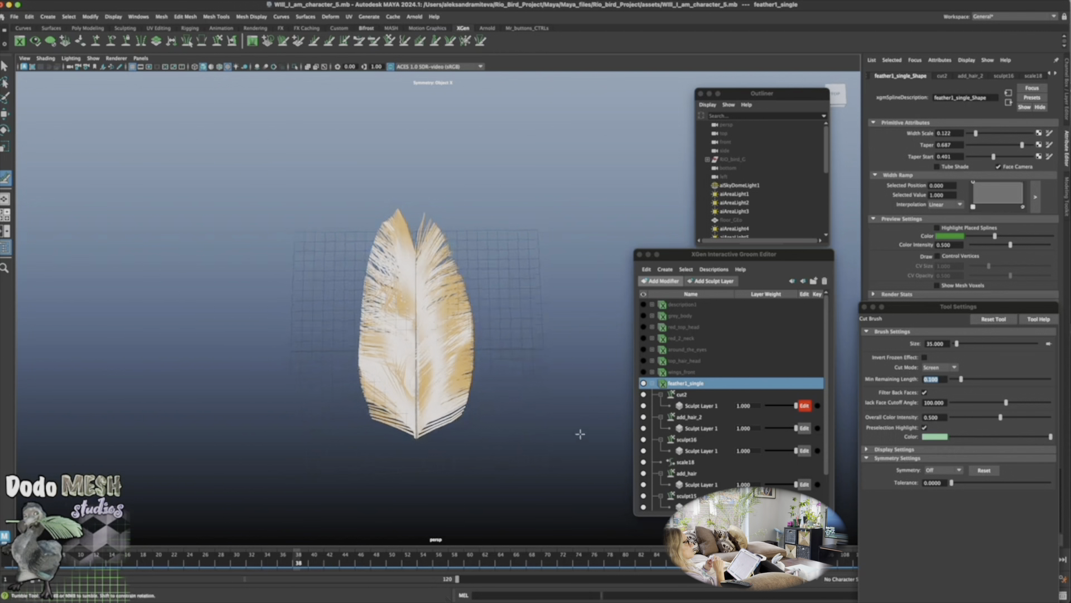
left_click(696, 428)
left_click(804, 428)
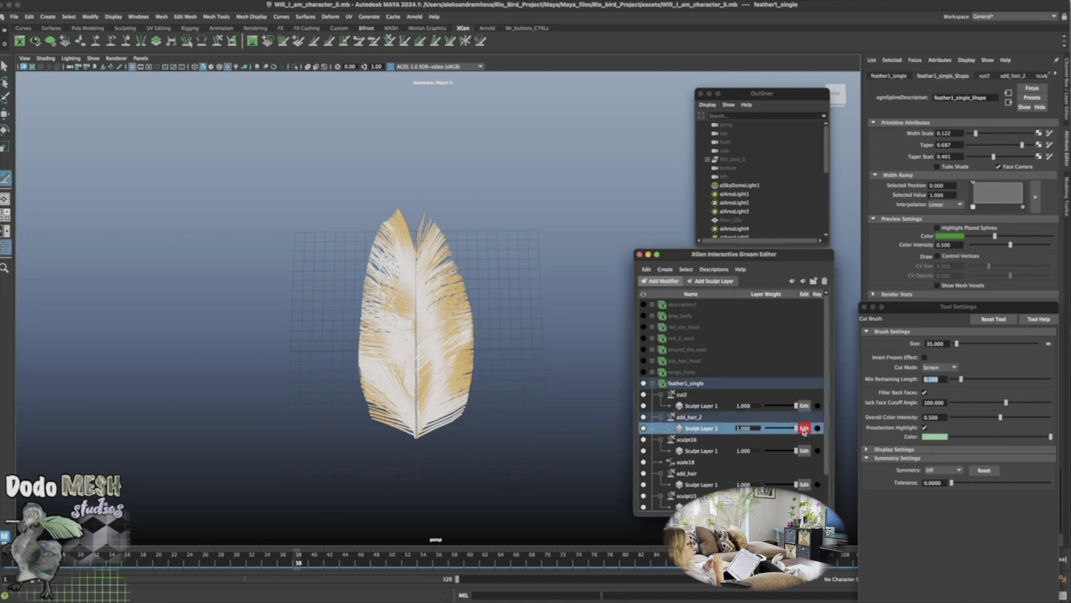
left_click(375, 41)
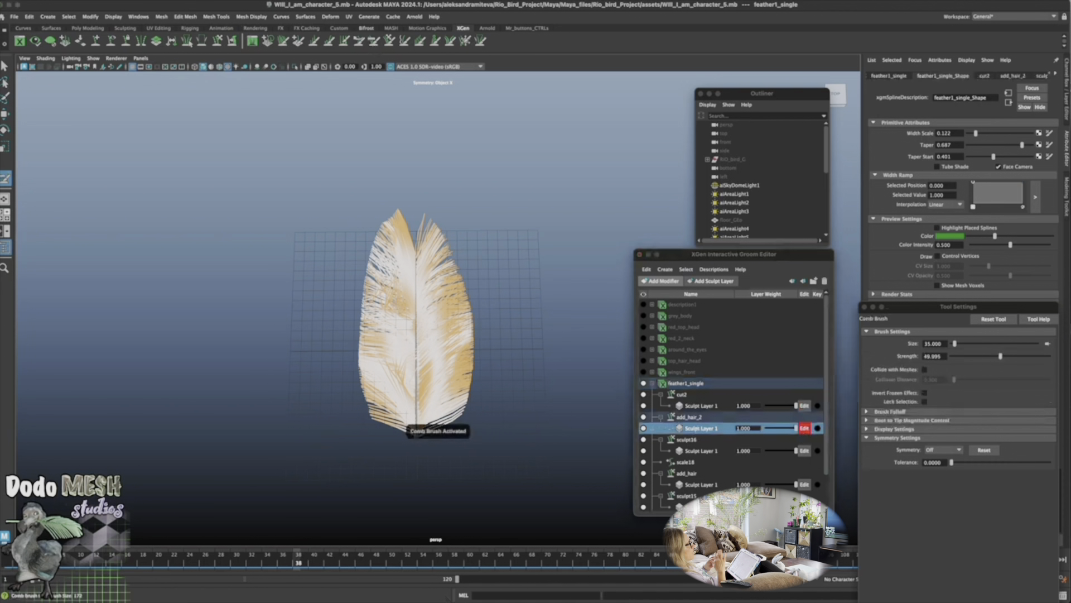
mouse_move(502, 357)
left_mouse_down("alt")
mouse_move(424, 284)
mouse_move(415, 346)
left_mouse_up("alt")
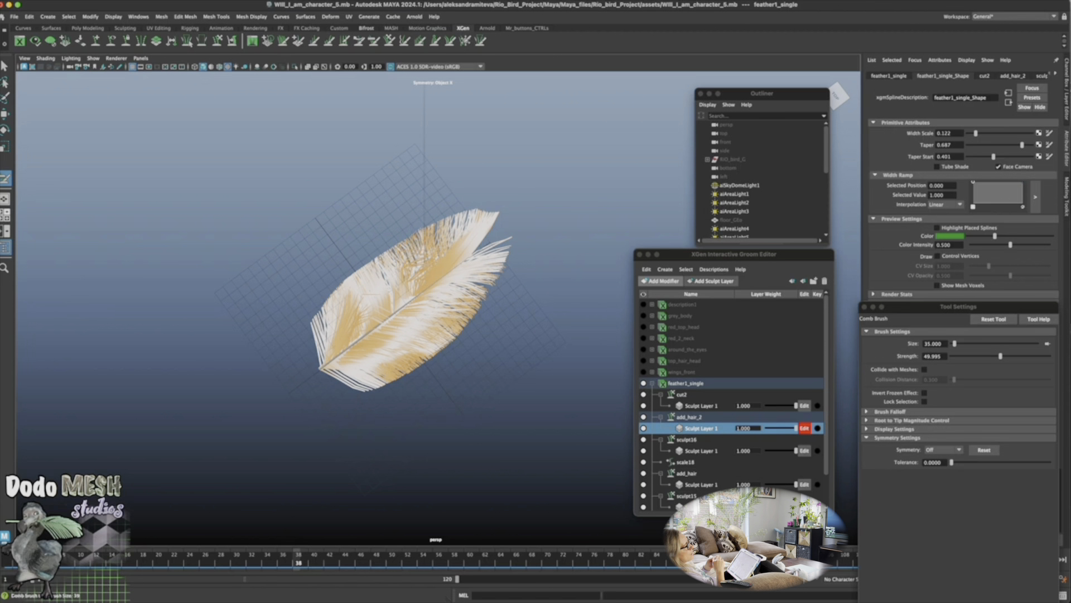
left_click_drag(415, 266, 406, 239)
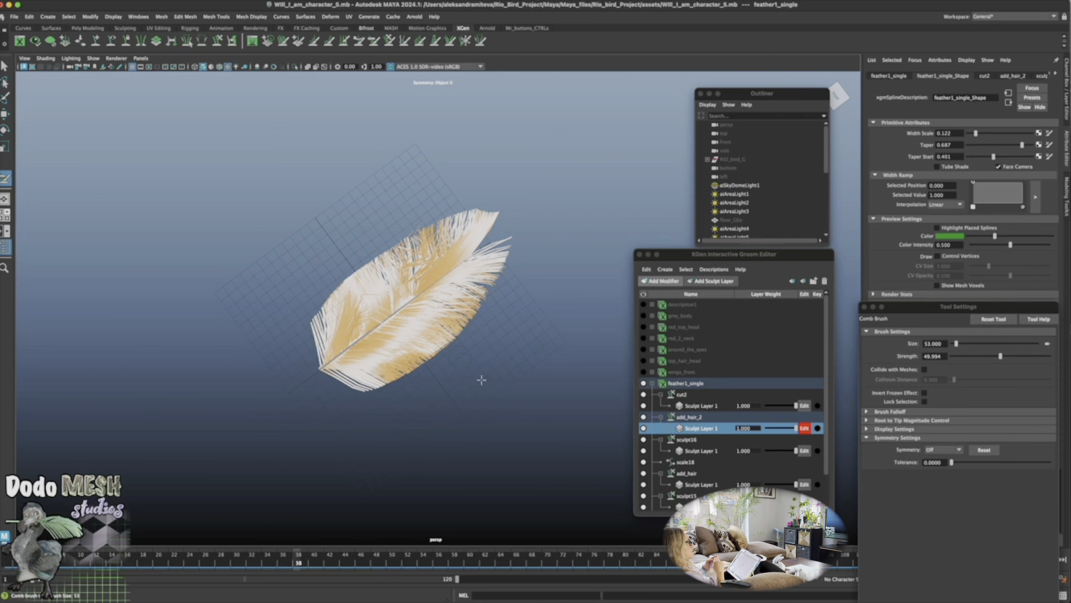
Comb the barbs on the feather's left side outward and toward the tip, raising the brush size to 77
left_click_drag(482, 380, 550, 383, "alt")
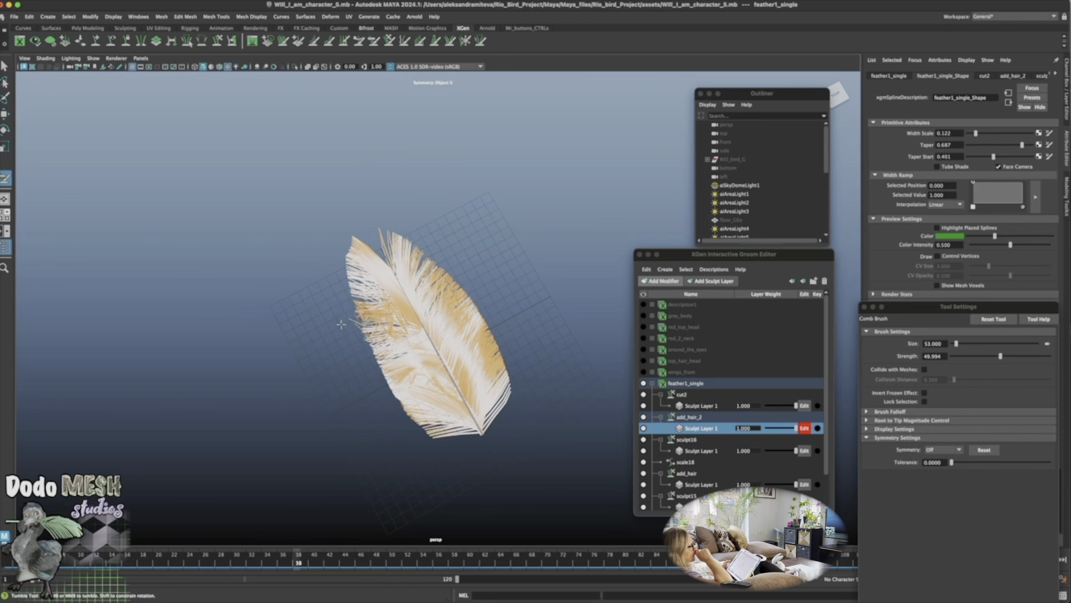
left_click_drag(341, 324, 373, 215, "alt")
left_click_drag(464, 452, 469, 337, "alt")
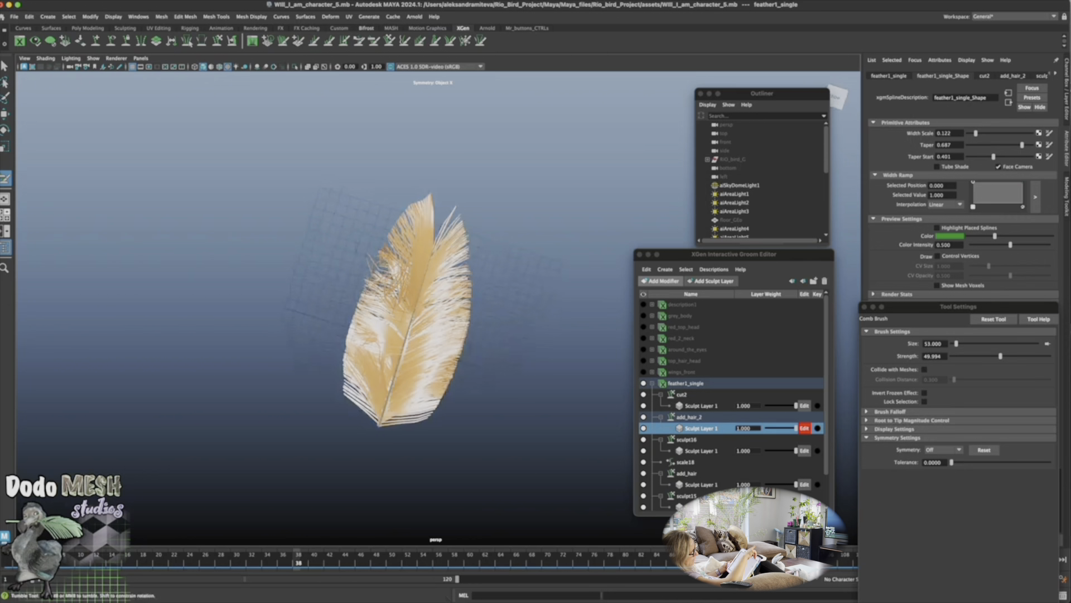
left_click_drag(392, 282, 376, 254)
left_click_drag(385, 329, 363, 290)
left_click_drag(384, 360, 360, 307)
left_click_drag(526, 363, 531, 427, "alt")
mouse_move(394, 332)
left_mouse_down()
mouse_move(375, 357)
mouse_move(386, 373)
mouse_move(366, 339)
left_mouse_up()
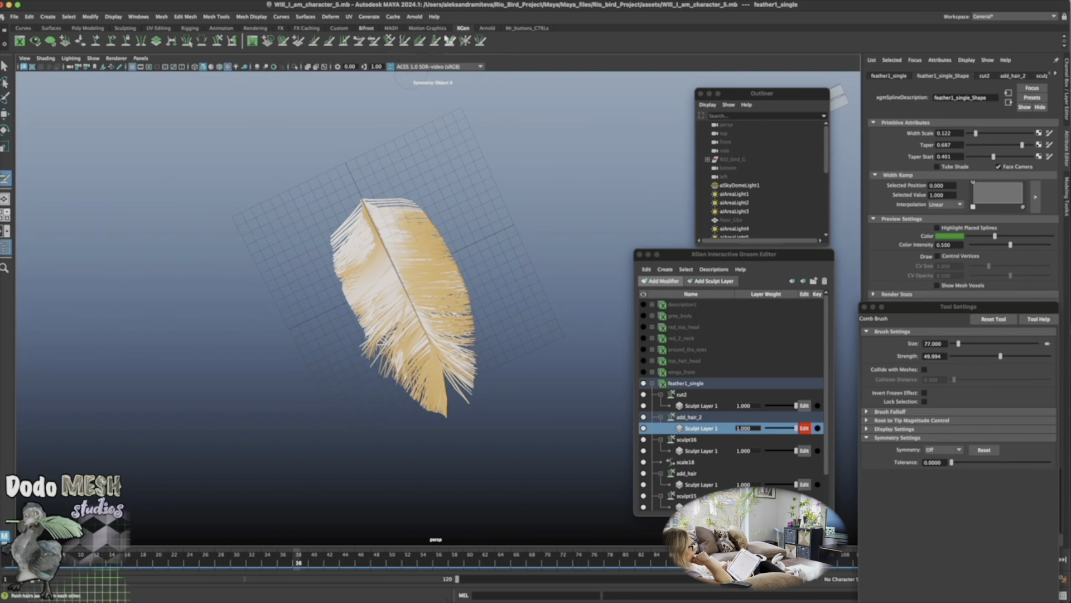
Try the Smooth brush on Sculpt Layer 1 of add_hair_2 and switch to the Freeze brush for the feather
left_click(406, 42)
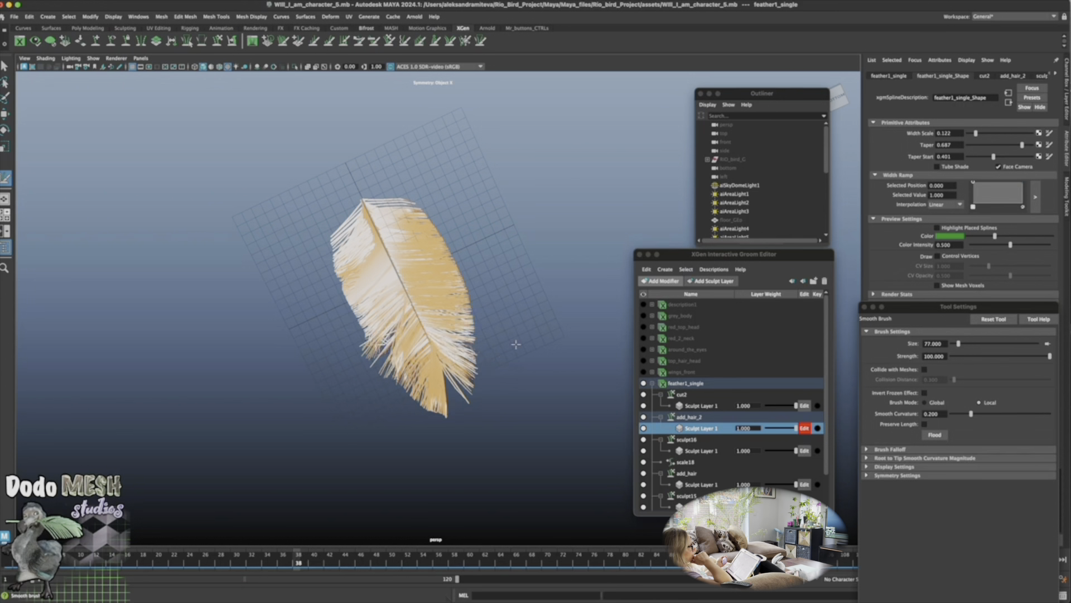
left_click_drag(553, 364, 507, 356, "alt")
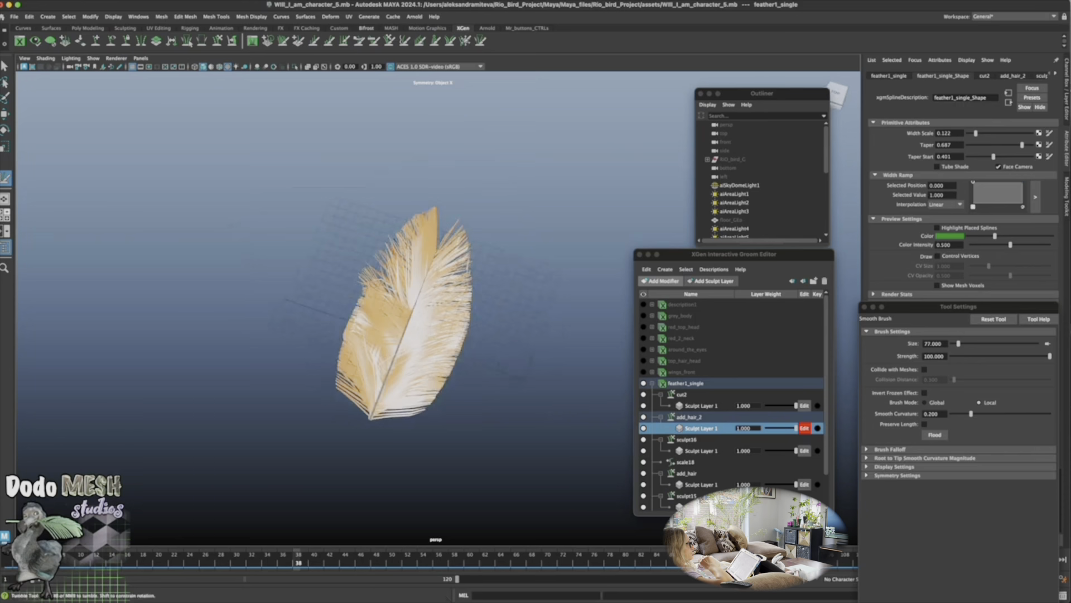
mouse_move(374, 468)
left_mouse_down("alt")
mouse_move(349, 450)
mouse_move(377, 447)
left_mouse_up("alt")
right_click_drag(376, 447, 616, 428, "alt")
middle_click_drag(508, 446, 569, 451, "alt")
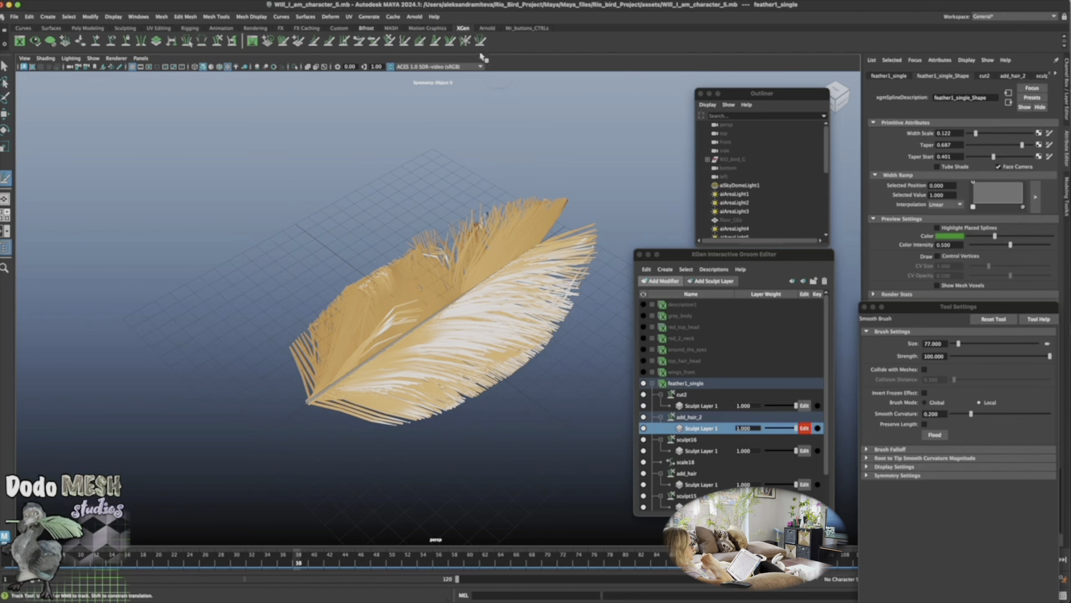
left_click(466, 41)
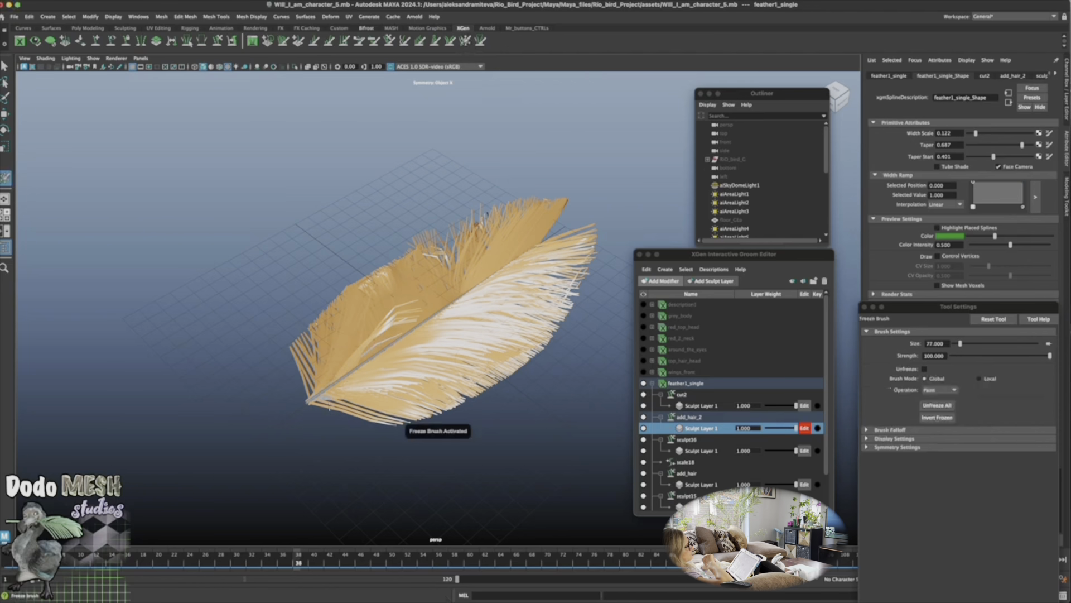
left_click_drag(329, 407, 378, 476, "alt")
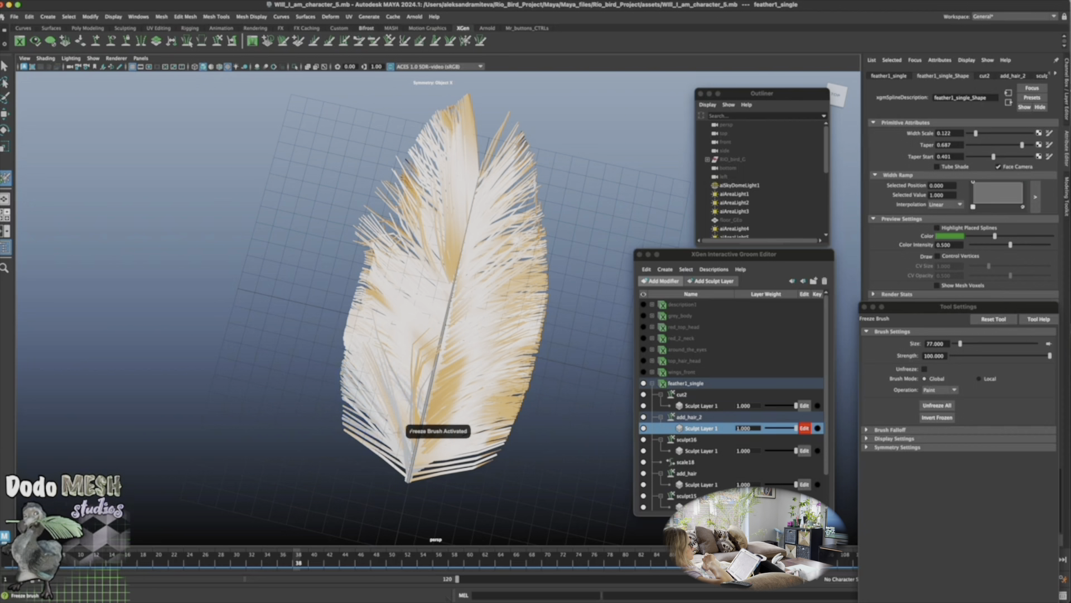
Freeze the barbs on the feather's lower-left section and invert the frozen selection so only that section stays editable
left_click_drag(382, 400, 415, 371)
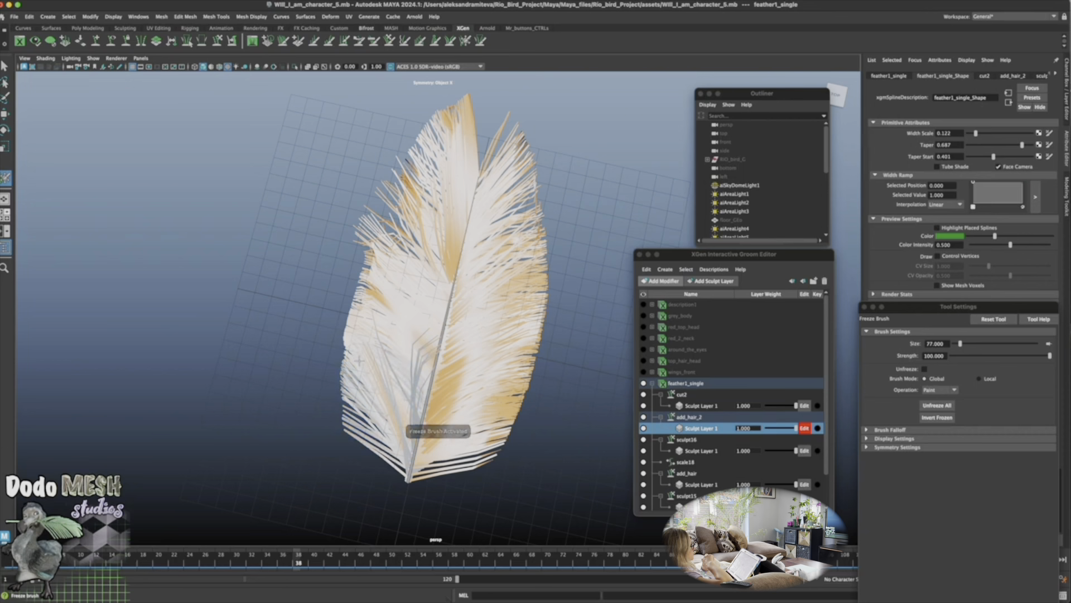
left_click_drag(544, 441, 552, 421, "alt")
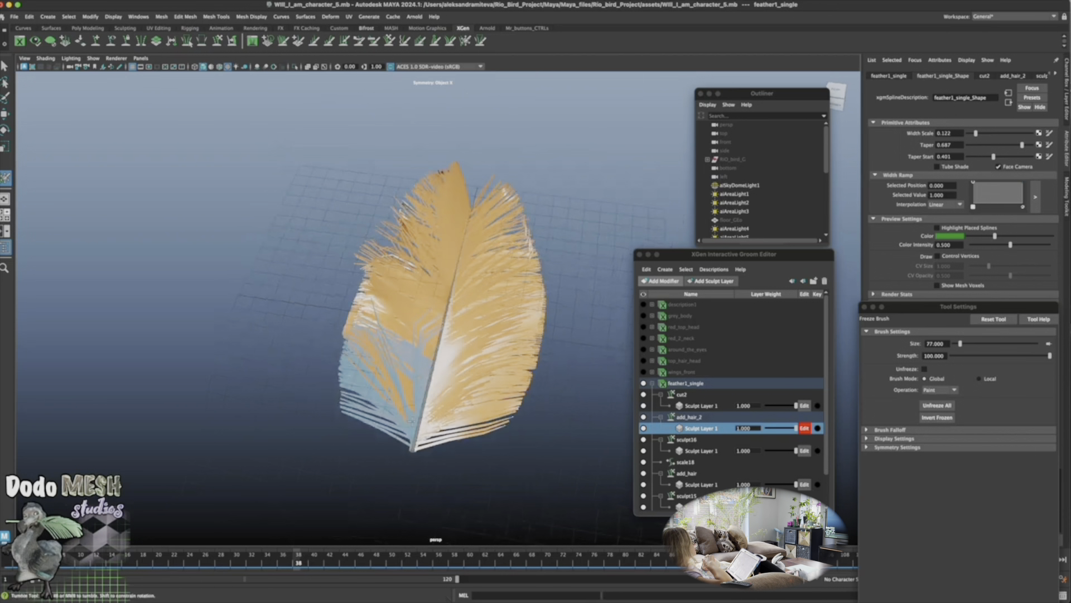
left_click(942, 419)
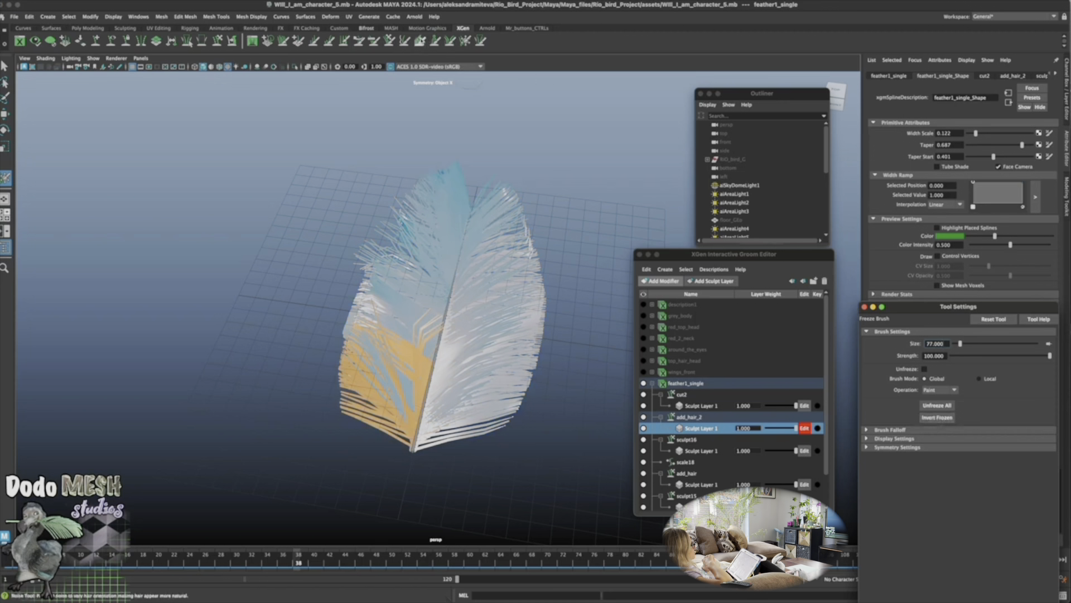
Comb the unfrozen barbs on the feather's lower-left section outward with the Comb brush, raising the brush size to 125
left_click(374, 41)
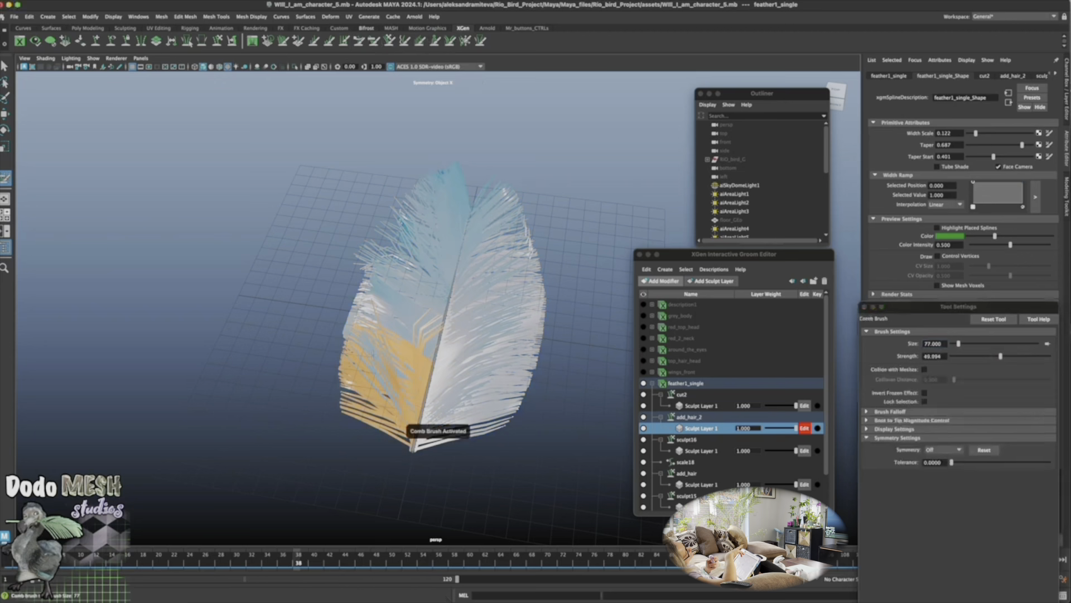
mouse_move(404, 370)
left_mouse_down()
mouse_move(389, 353)
mouse_move(415, 324)
left_mouse_up()
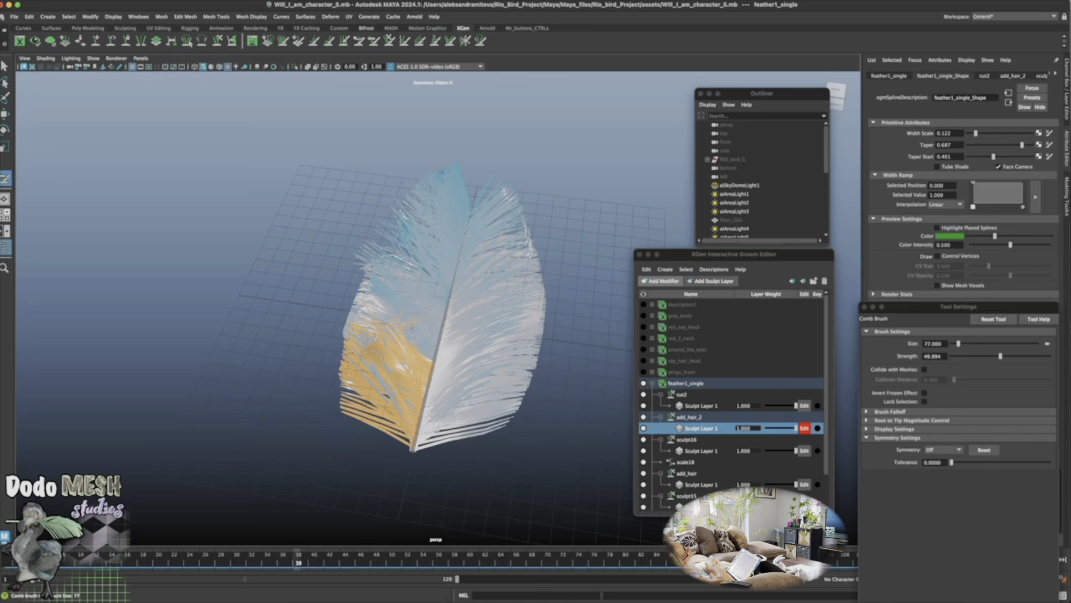
left_click_drag(476, 473, 437, 471, "alt")
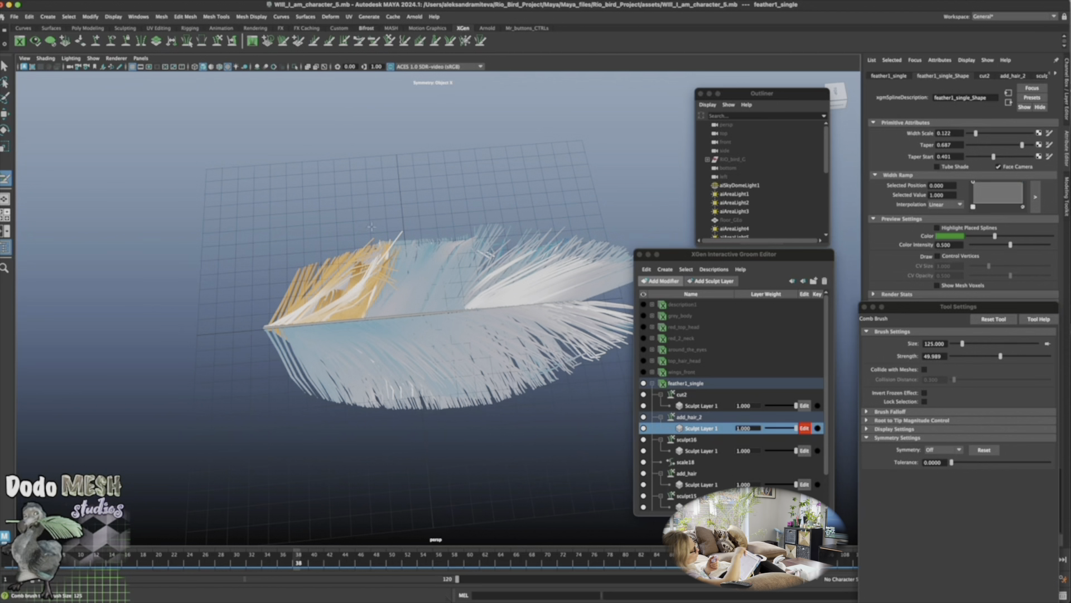
left_click_drag(420, 467, 463, 417, "alt")
mouse_move(443, 341)
left_mouse_down()
mouse_move(398, 357)
mouse_move(410, 371)
mouse_move(401, 391)
mouse_move(424, 408)
mouse_move(435, 402)
mouse_move(385, 392)
mouse_move(381, 403)
left_mouse_up()
left_click_drag(421, 491, 414, 479, "alt")
left_click_drag(373, 362, 350, 358)
left_click_drag(415, 347, 392, 347)
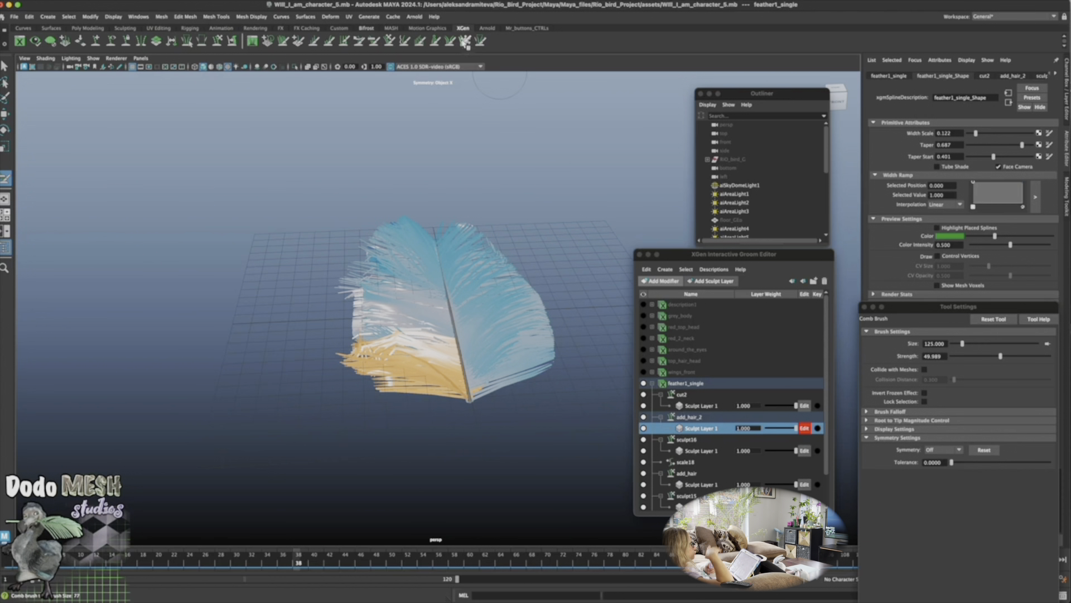
Unfreeze all barbs and comb the feather's left side from several angles with the Comb brush at size 125
left_click(465, 41)
left_click(944, 409)
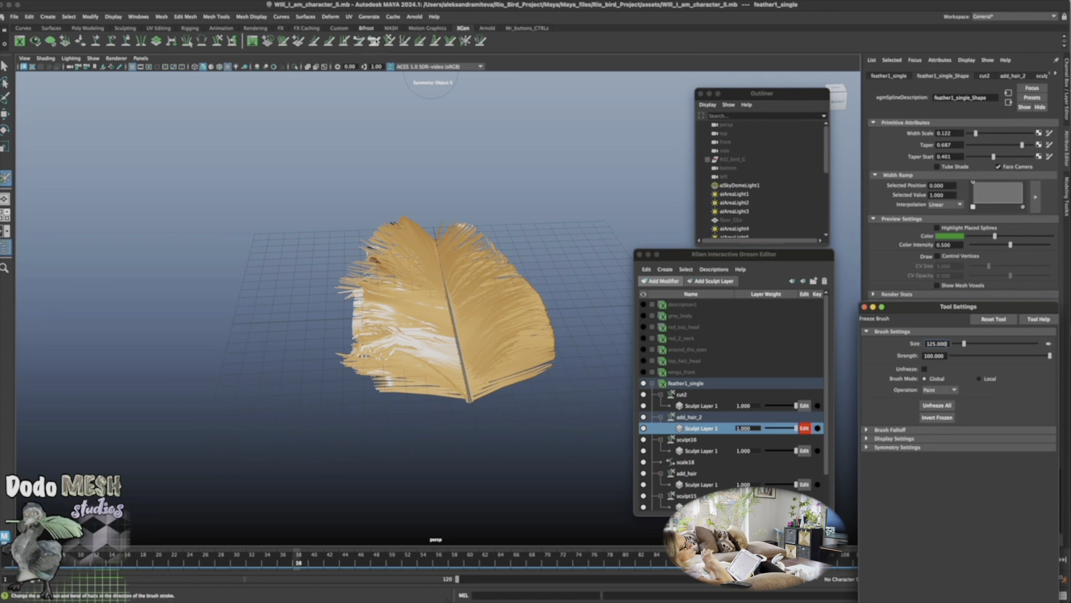
left_click(377, 40)
left_click_drag(385, 346, 327, 324)
mouse_move(501, 467)
left_mouse_down("alt")
mouse_move(477, 487)
mouse_move(483, 462)
left_mouse_up("alt")
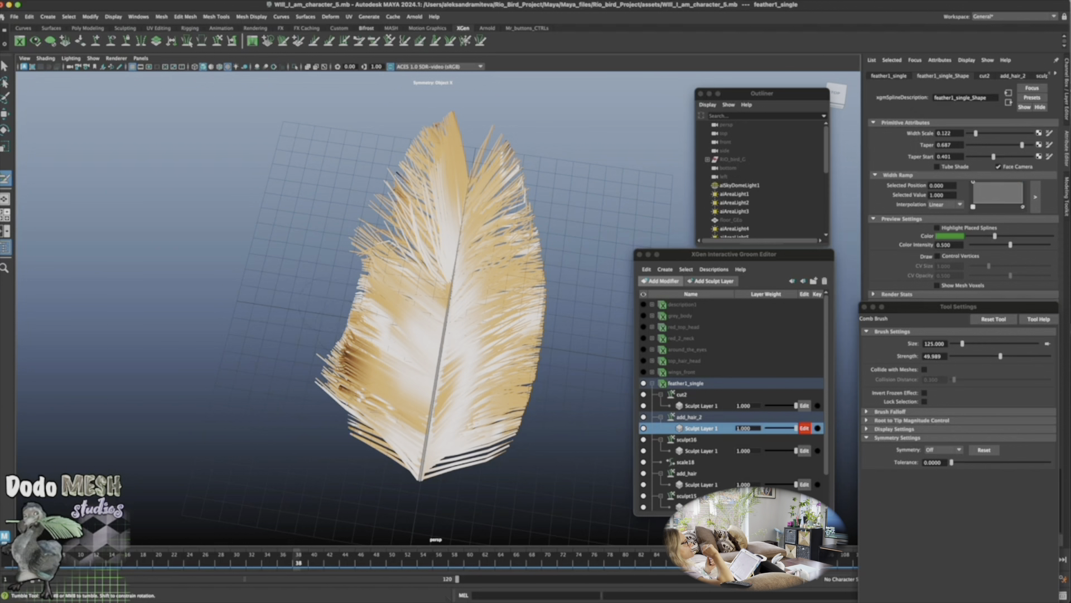
mouse_move(397, 349)
left_mouse_down()
mouse_move(377, 310)
mouse_move(385, 240)
mouse_move(368, 194)
mouse_move(549, 377)
mouse_move(562, 371)
mouse_move(544, 369)
left_mouse_up()
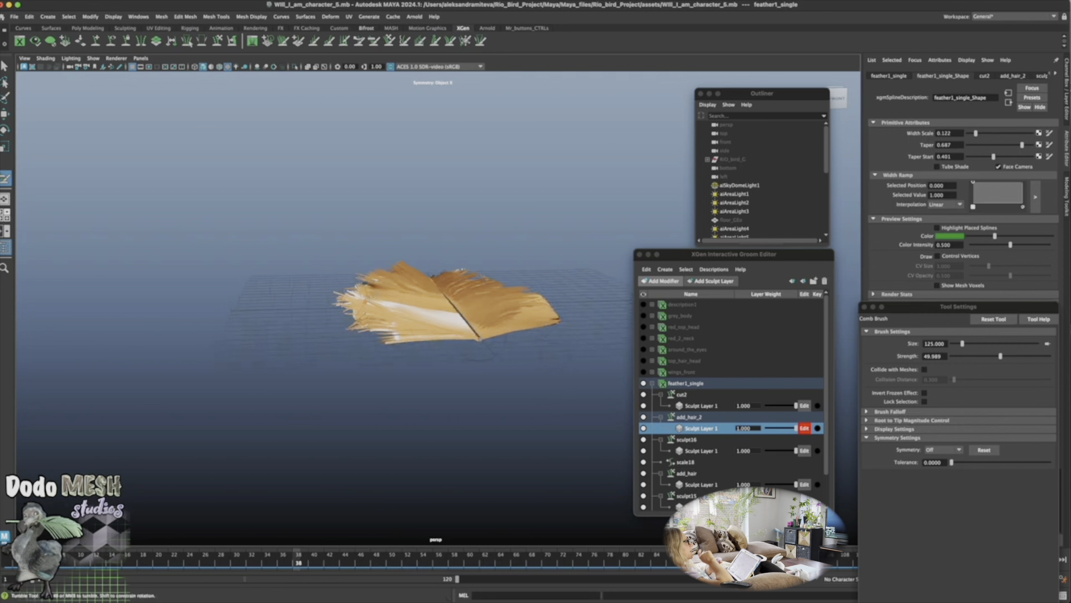
left_click_drag(364, 285, 337, 323)
left_click_drag(415, 334, 365, 334)
left_click_drag(513, 363, 441, 474, "alt")
left_click_drag(368, 357, 332, 287)
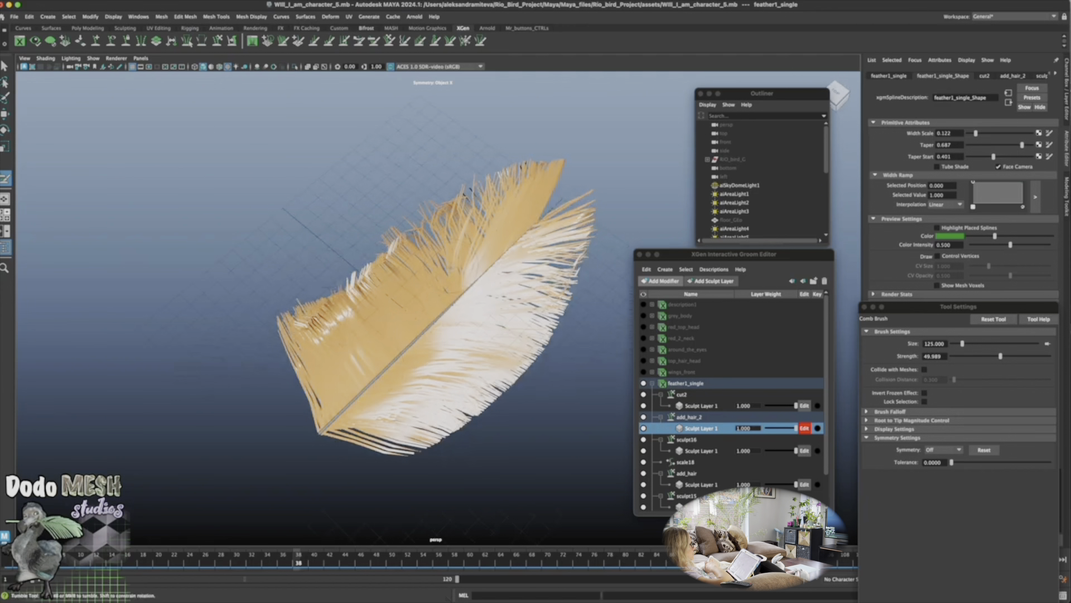
left_click_drag(555, 148, 580, 430, "alt")
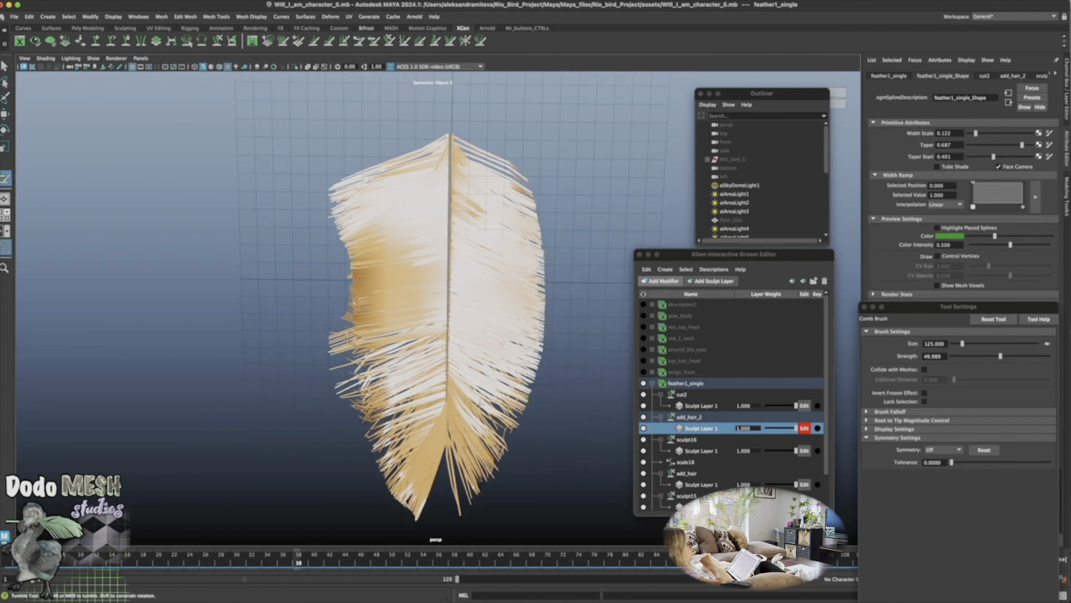
mouse_move(406, 339)
left_mouse_down()
mouse_move(334, 365)
mouse_move(340, 441)
left_mouse_up()
left_click(683, 395)
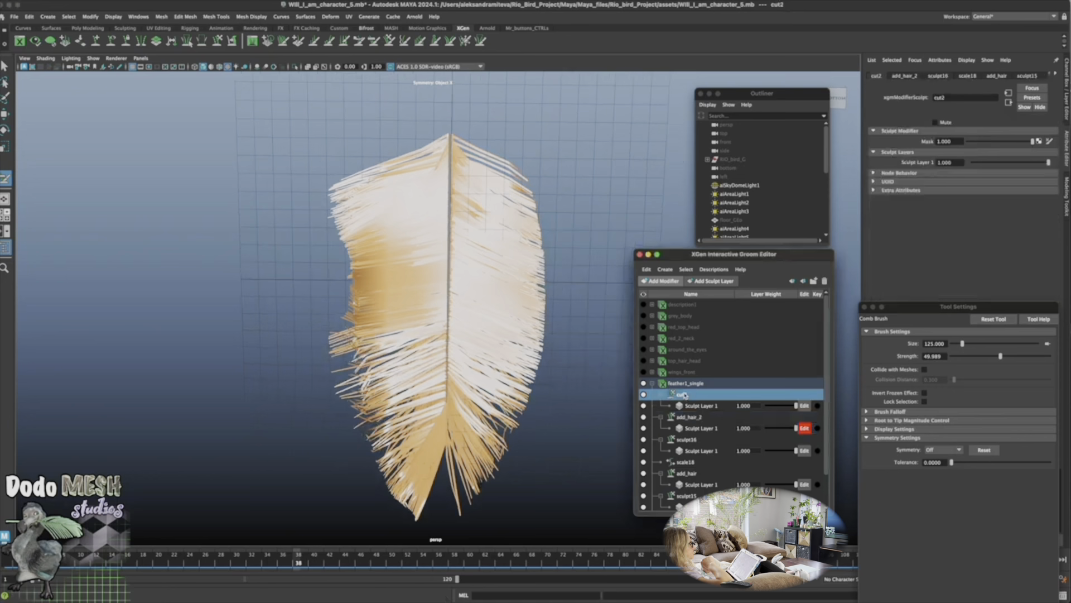
left_click(329, 41)
left_click_drag(331, 326, 335, 430)
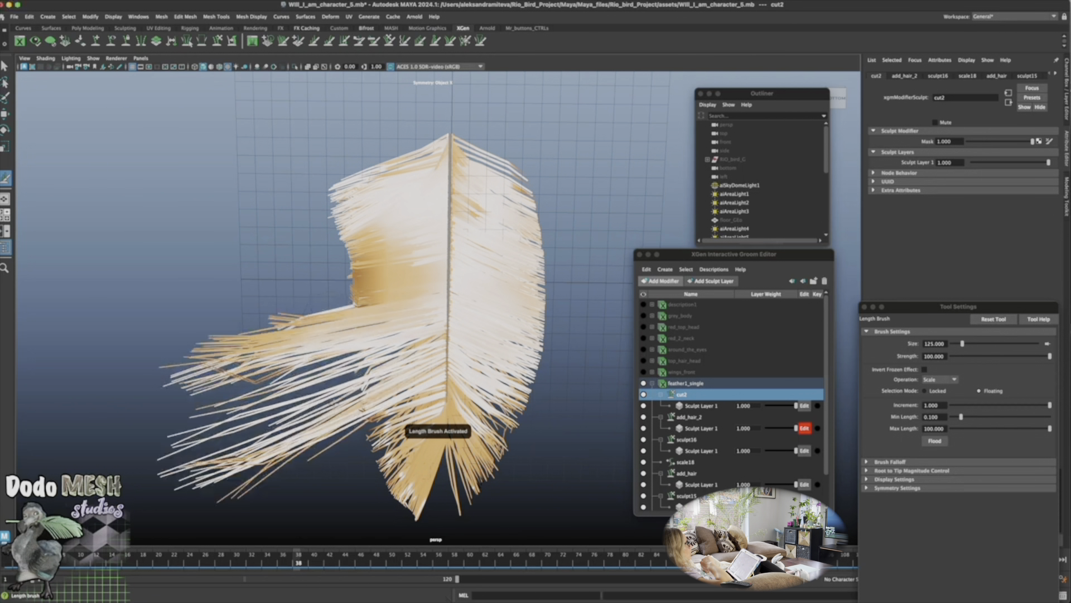
key("ctrl+z")
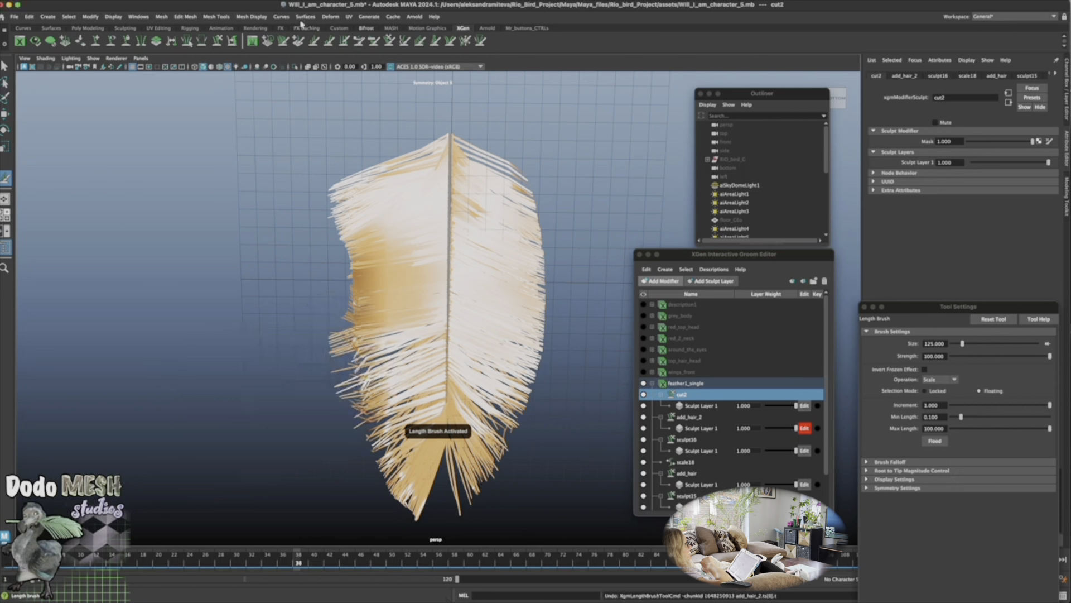
Trim the uneven barb ends along the feather's combed left edge with the Cut brush, reducing the brush size to 75
left_click(334, 40)
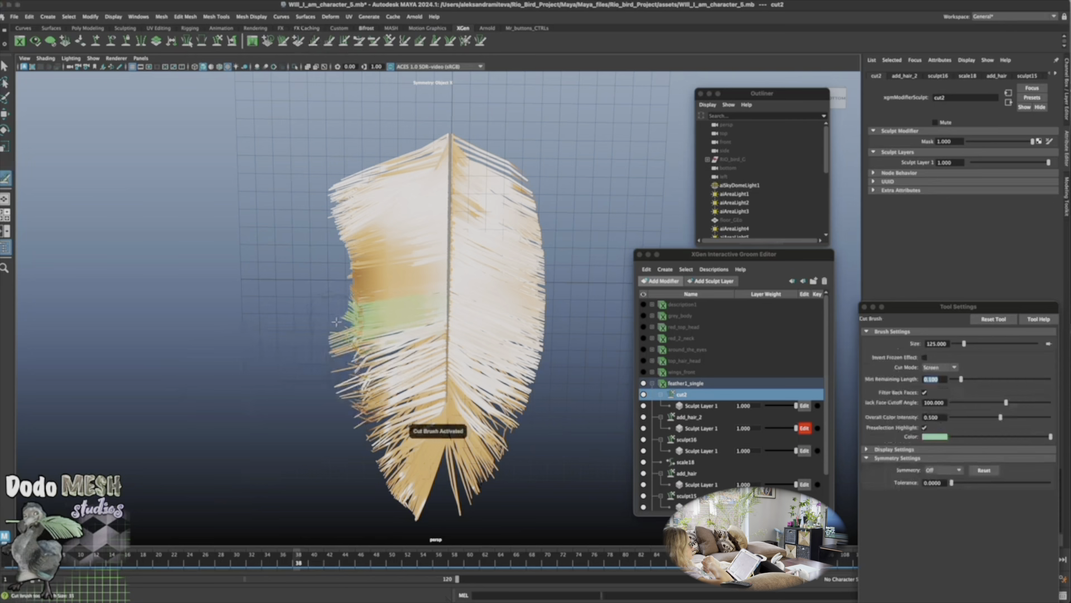
left_click(335, 325)
key("ctrl+z")
key("b")
left_click_drag(330, 340, 341, 413)
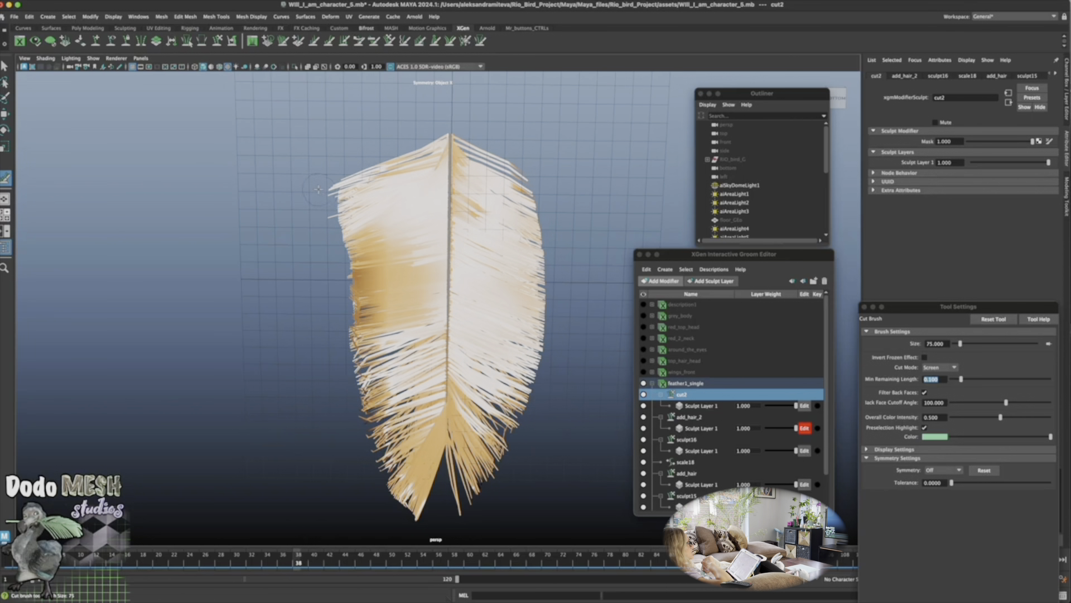
left_click_drag(578, 421, 574, 476, "alt")
mouse_move(337, 439)
left_mouse_down()
mouse_move(331, 383)
mouse_move(400, 504)
mouse_move(442, 517)
mouse_move(544, 333)
mouse_move(563, 430)
mouse_move(550, 334)
left_mouse_up()
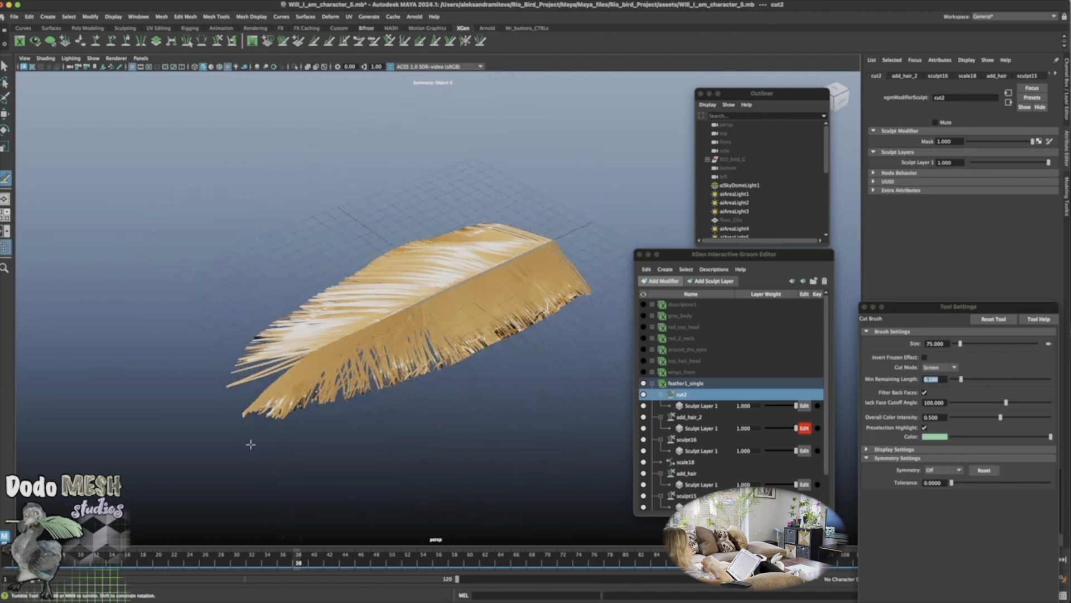
Try further trimming at the feather's base and along its left edge with the Cut brush
mouse_move(249, 442)
left_mouse_down("alt")
mouse_move(439, 489)
mouse_move(469, 485)
left_mouse_up("alt")
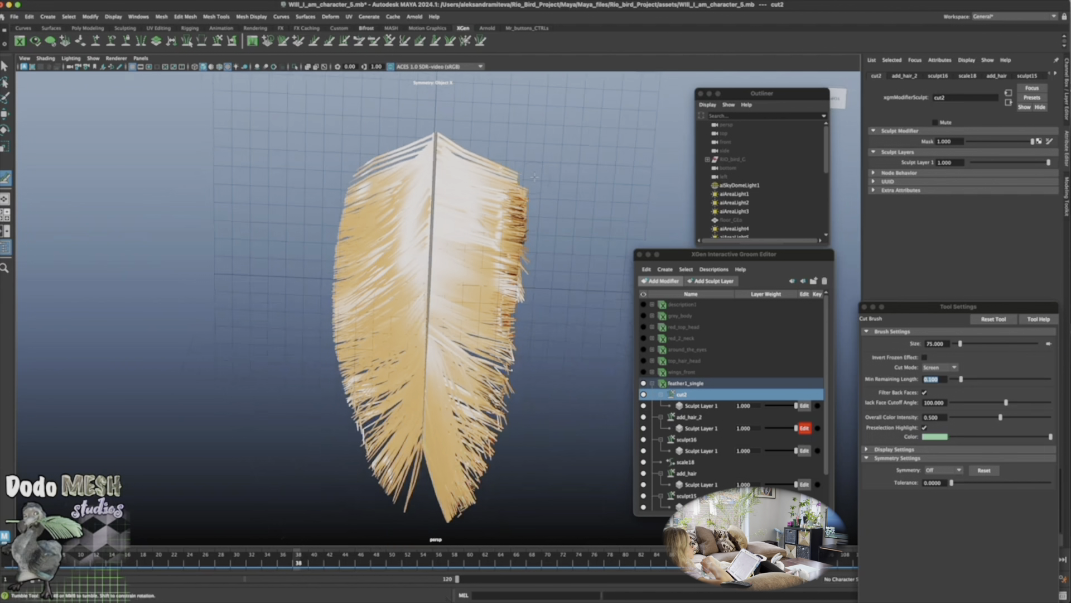
left_click_drag(447, 130, 461, 149)
key("super+z")
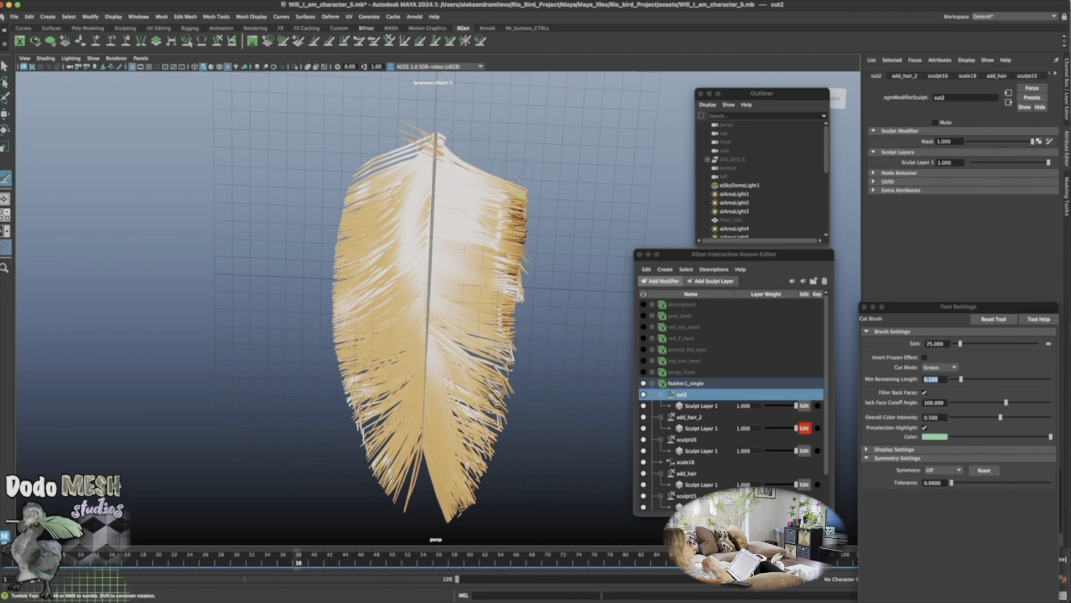
left_click_drag(553, 230, 534, 454, "alt")
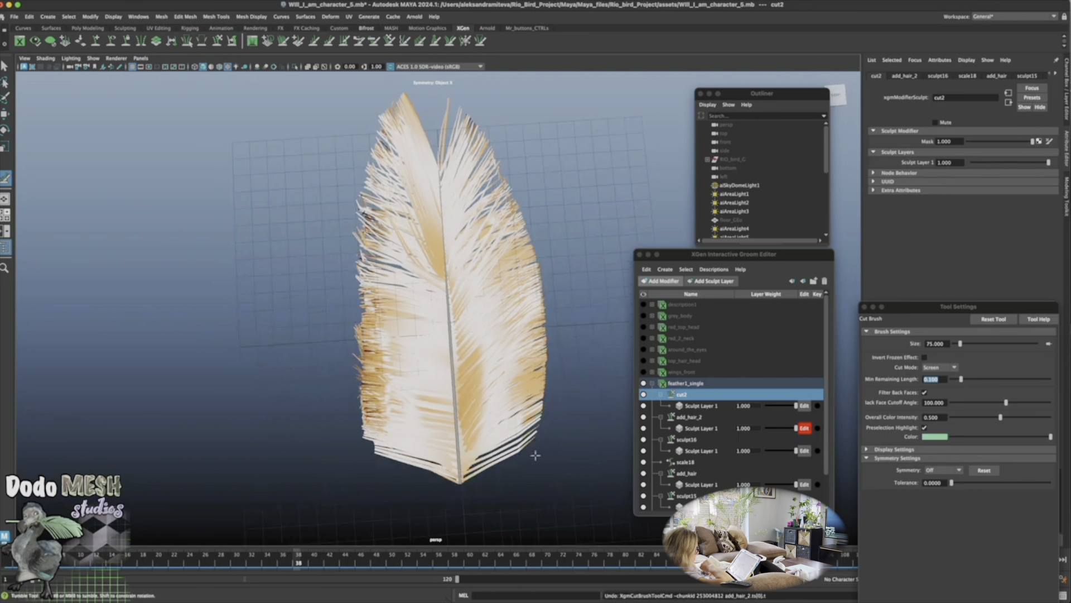
right_click_drag(552, 491, 487, 470, "alt")
left_click_drag(487, 470, 502, 419, "alt")
left_click_drag(411, 223, 372, 333)
key("super+z")
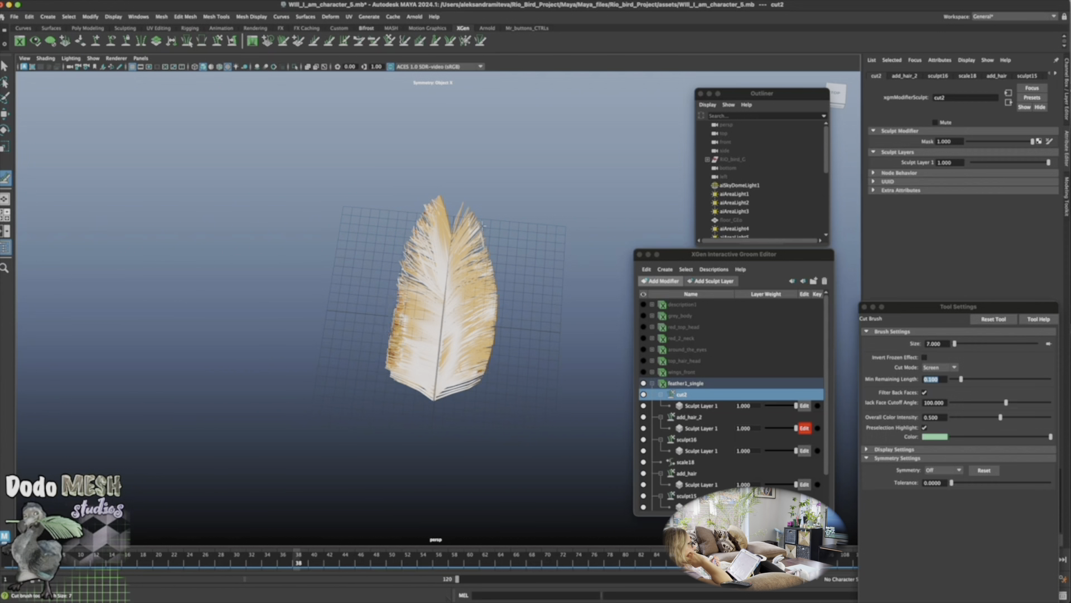
Save the scene and set feather1_single's Taper to 1.000 and Width Scale to 0.197
mouse_move(532, 466)
left_mouse_down("alt")
mouse_move(490, 447)
mouse_move(569, 447)
mouse_move(550, 464)
left_mouse_up("alt")
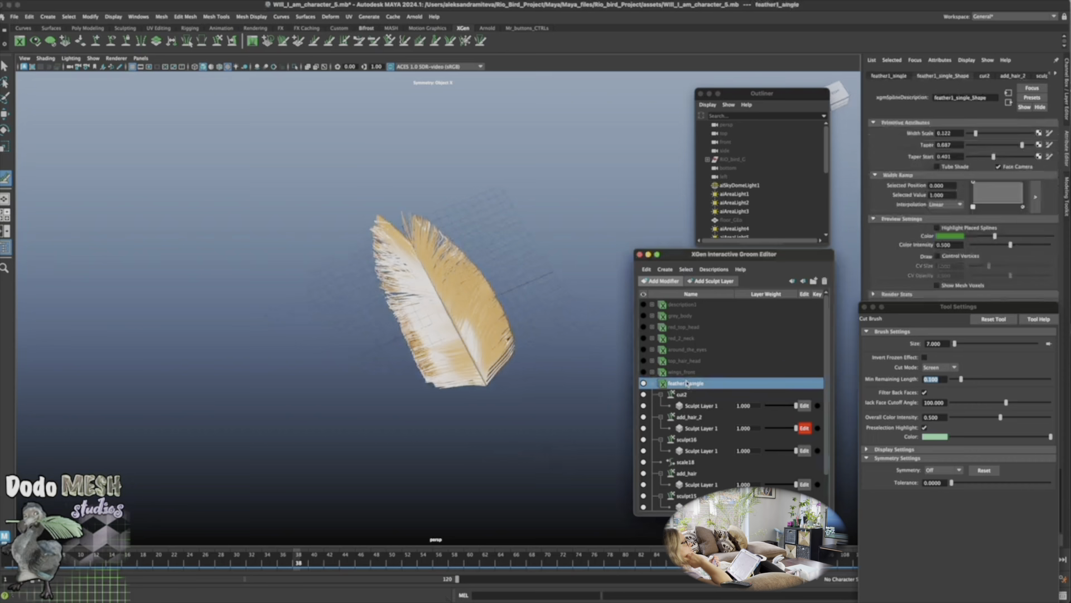
key("ctrl+s")
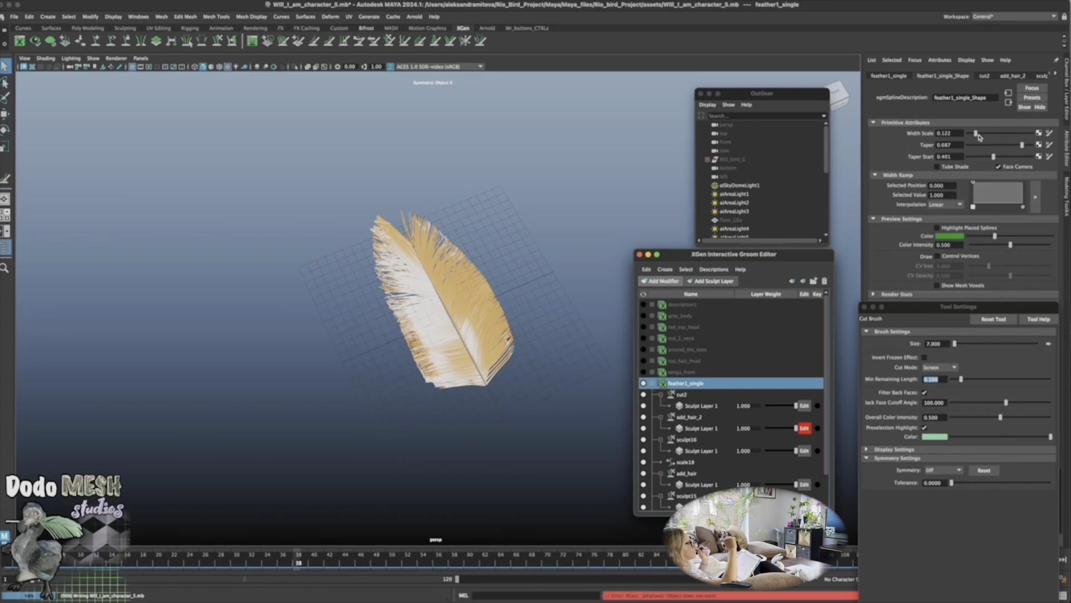
left_click(1032, 145)
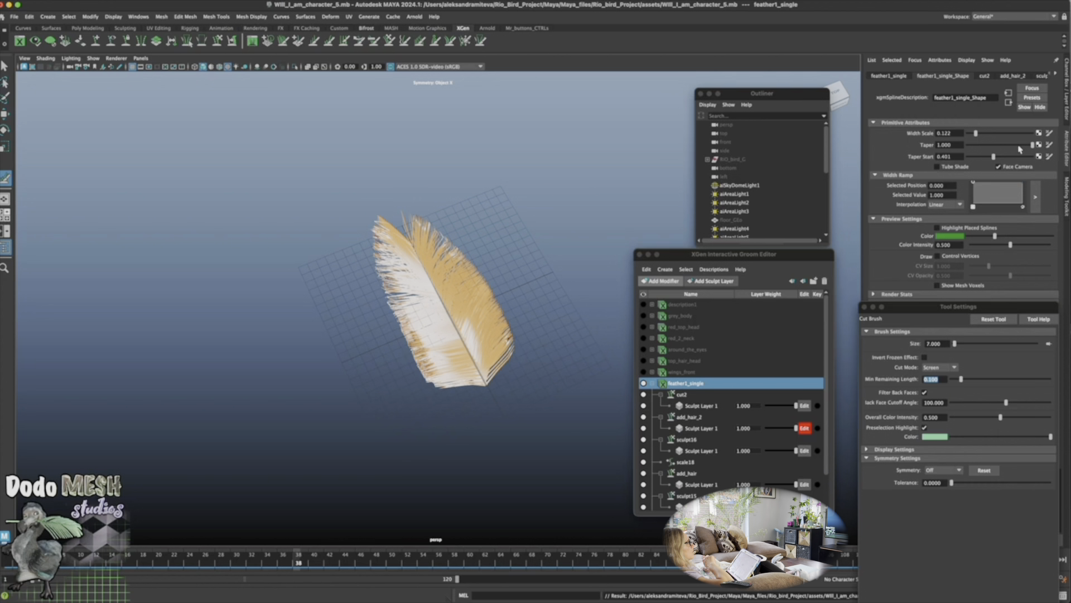
mouse_move(976, 133)
left_mouse_down()
mouse_move(1024, 138)
mouse_move(984, 136)
left_mouse_up()
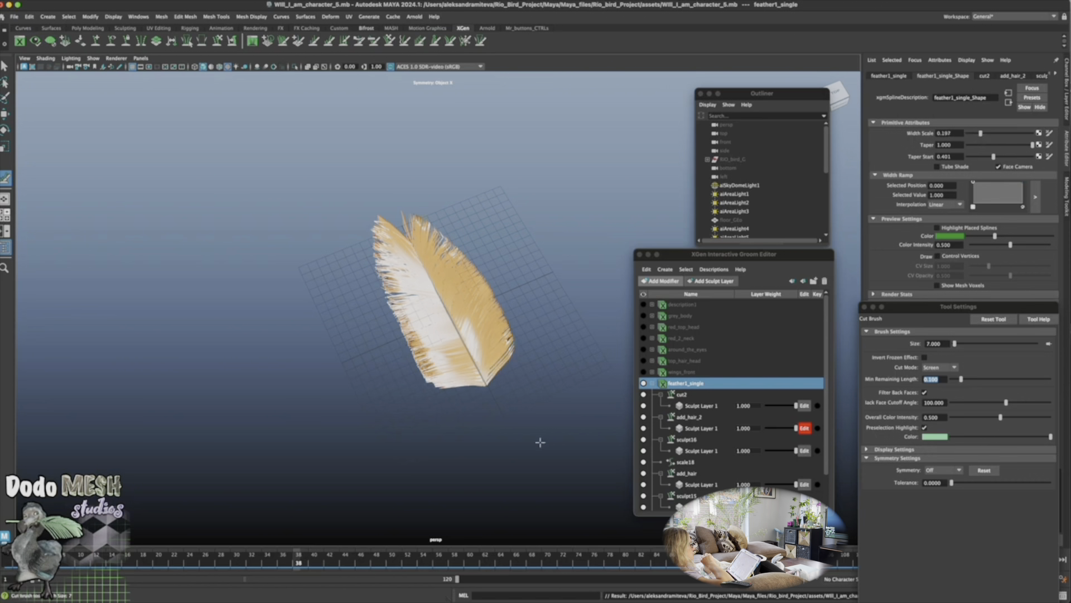
left_click_drag(537, 440, 522, 457, "alt")
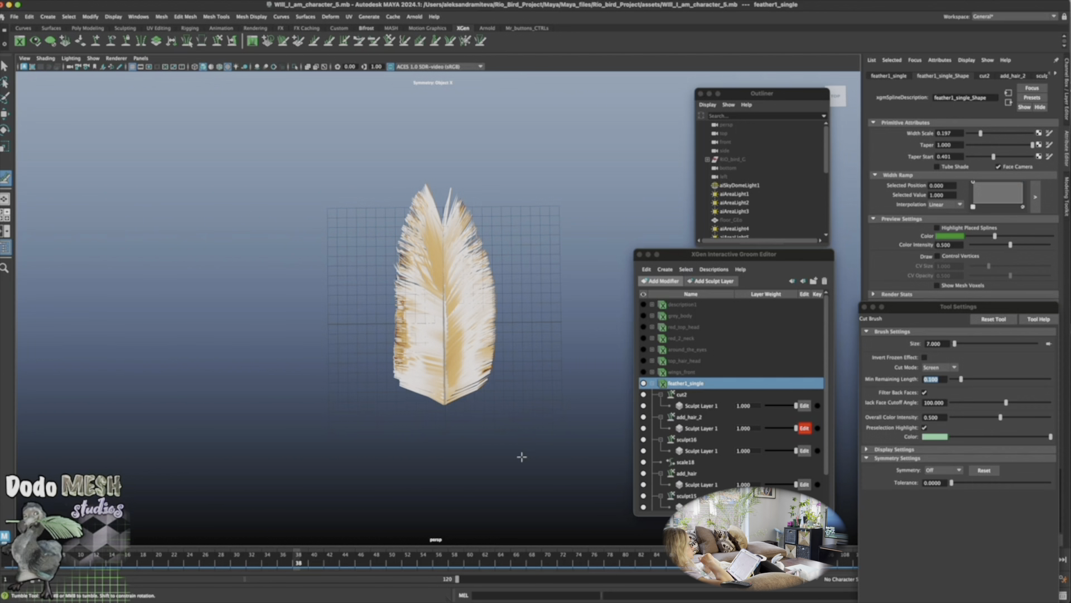
Comb the barbs at the feather's tip together on Sculpt Layer 1 of add_hair_2, using brush size 101
left_click(705, 408)
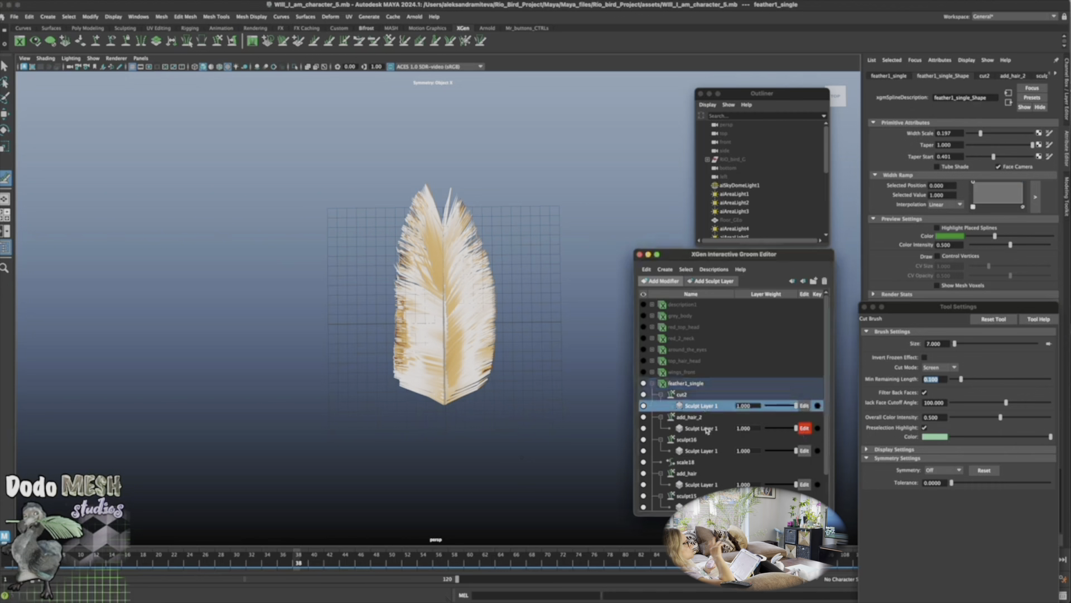
left_click(801, 430)
left_click_drag(517, 431, 485, 424, "alt")
left_click(400, 44)
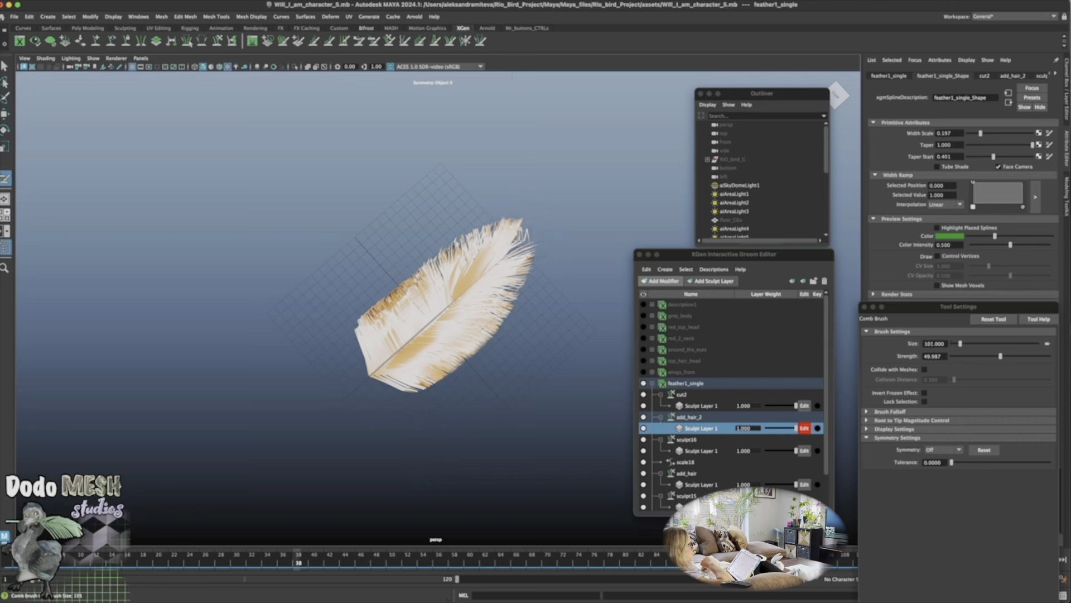
left_click_drag(530, 248, 525, 232)
left_click_drag(534, 328, 552, 305, "alt")
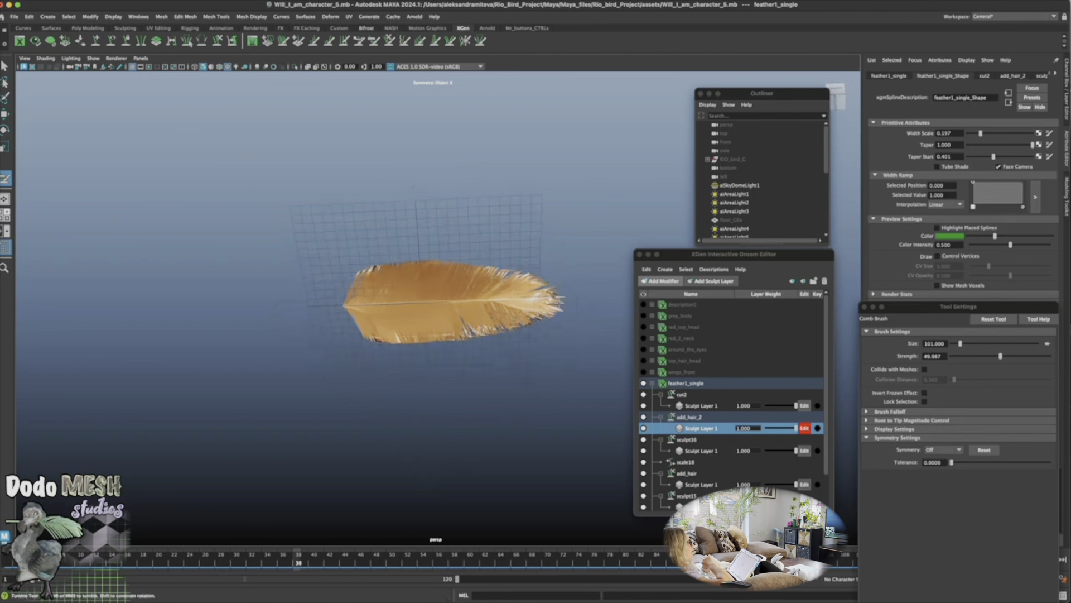
left_click_drag(554, 359, 560, 448, "alt")
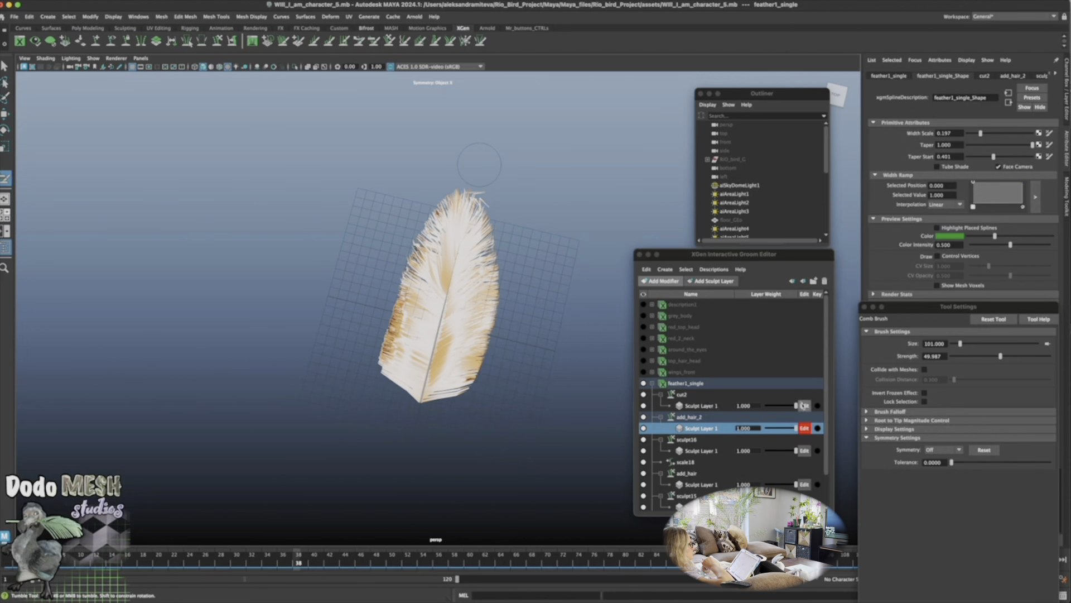
Activate editing on Sculpt Layer 1 of cut2 and trim the stray tip barbs with the Cut brush at size 53
left_click(803, 405)
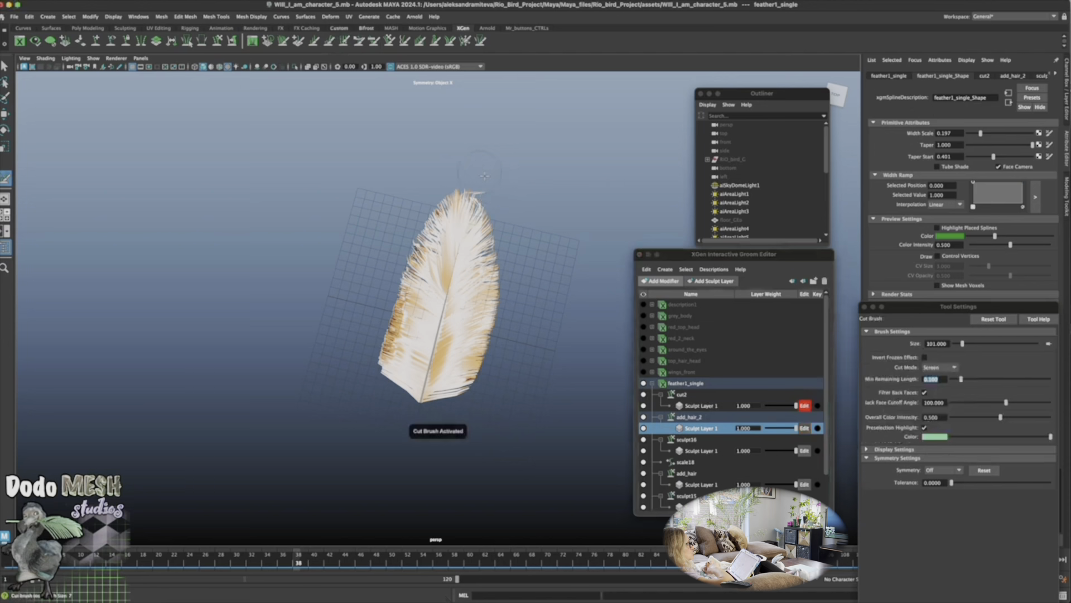
left_click_drag(485, 176, 573, 332, "alt")
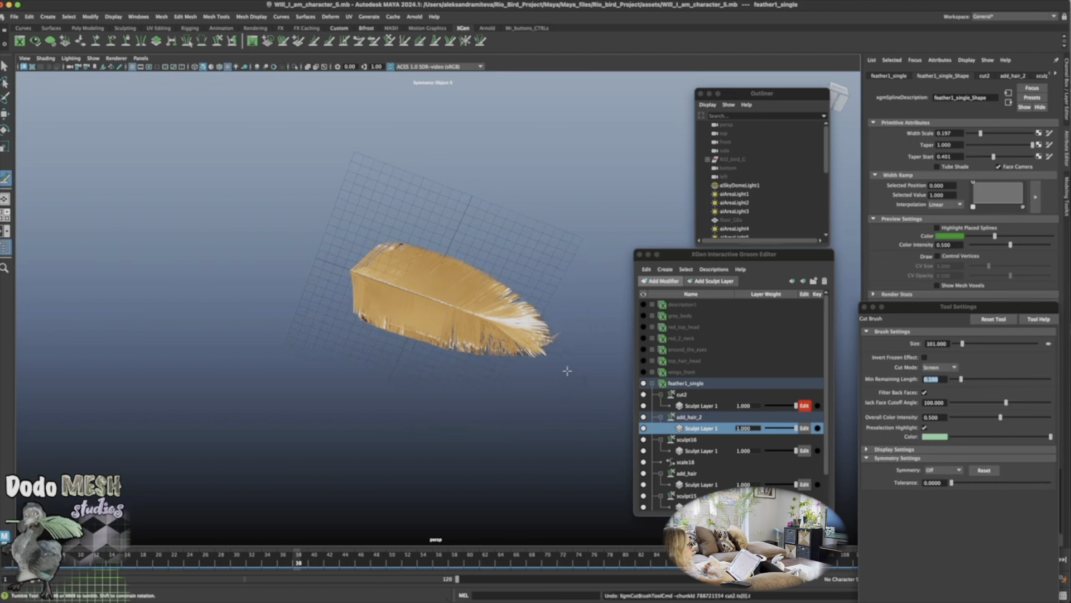
key("b")
mouse_move(567, 371)
left_mouse_down()
mouse_move(573, 438)
mouse_move(569, 389)
left_mouse_up()
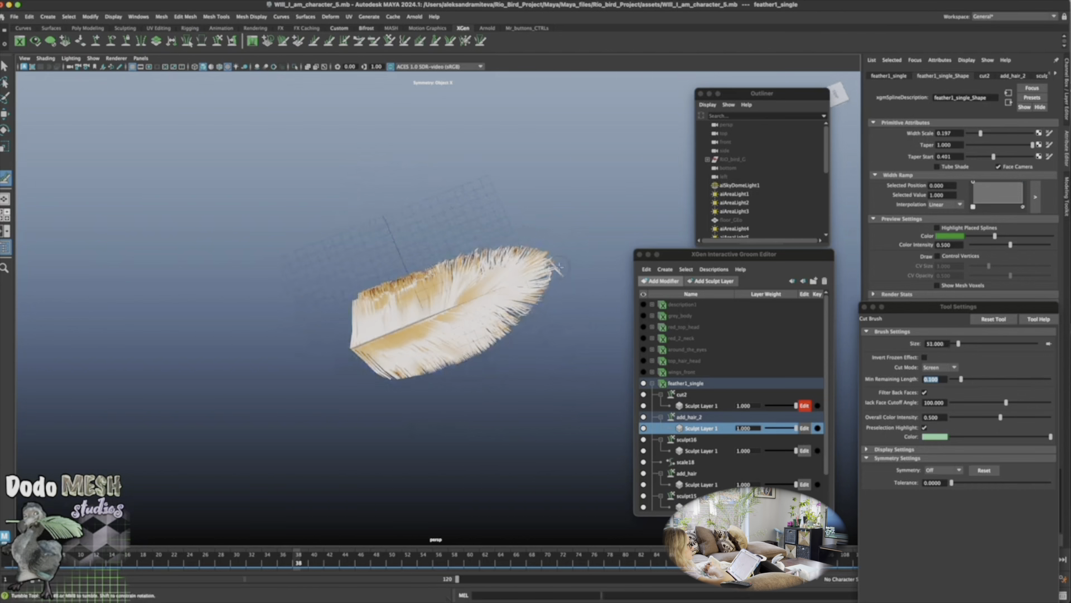
left_click_drag(562, 270, 563, 335, "alt")
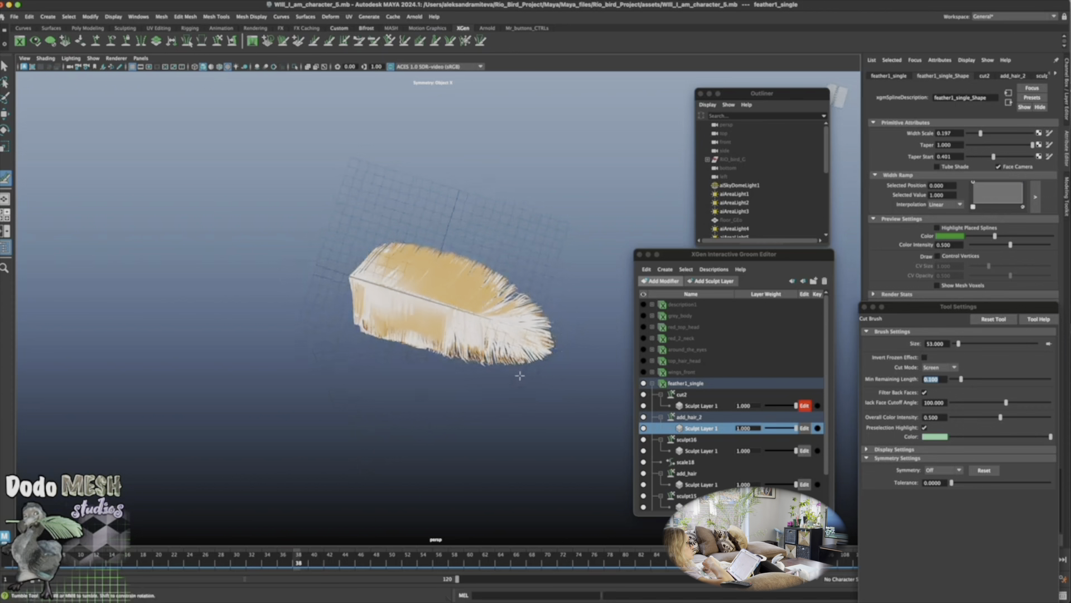
Set feather1_single's Taper Start to 0.381 and the Density Multiplier of feather1_single_base to 207.487
left_click_drag(545, 452, 561, 494, "alt")
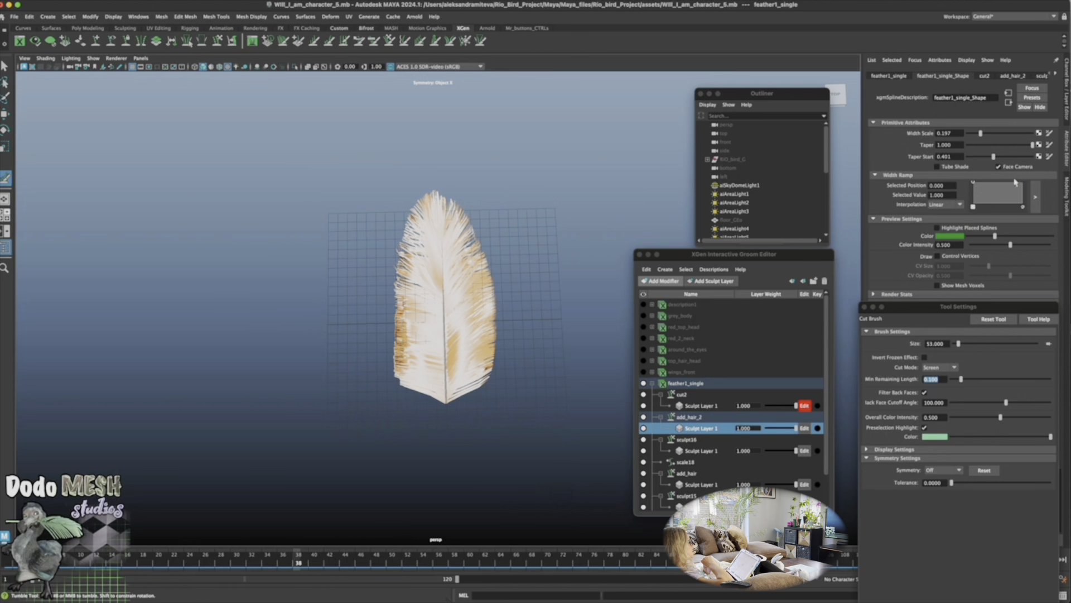
left_click_drag(1033, 145, 986, 160)
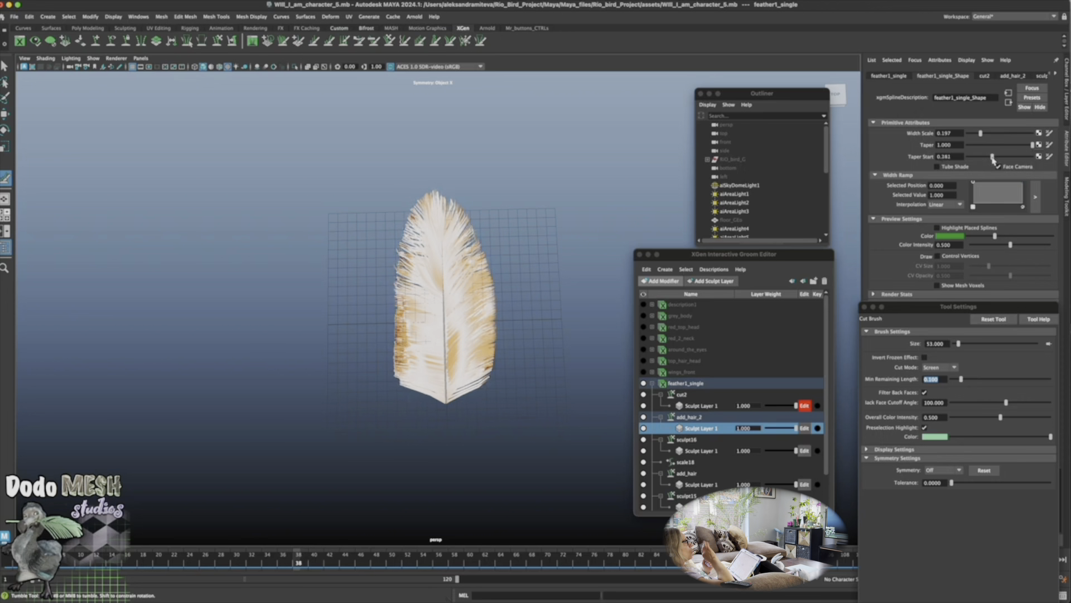
left_click(1056, 75)
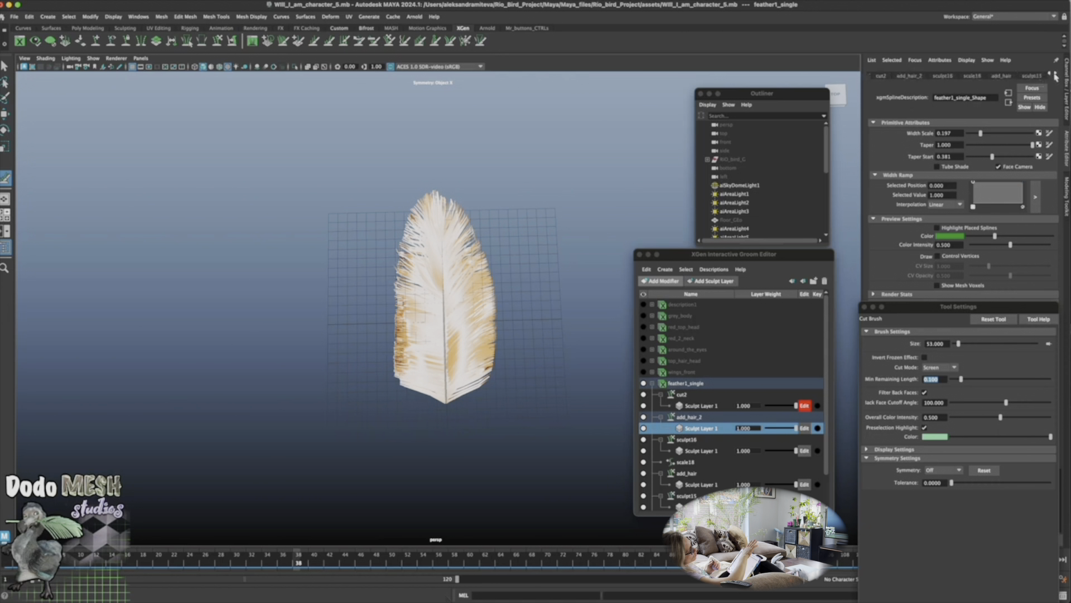
left_click(1056, 76)
left_click(1056, 76)
left_click(1021, 77)
left_click(980, 77)
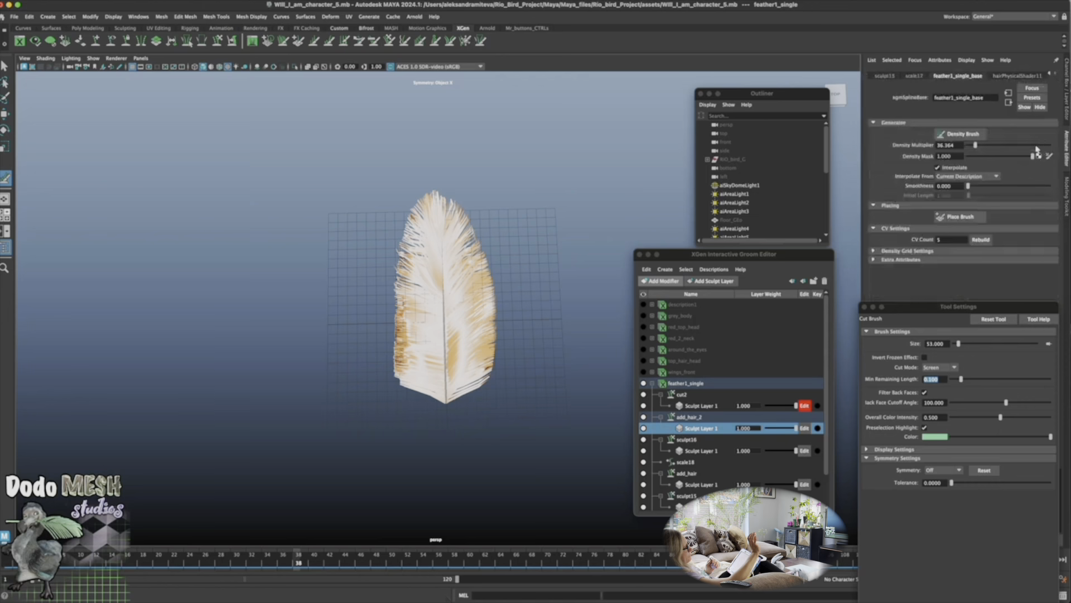
left_click_drag(976, 145, 1011, 147)
mouse_move(526, 435)
left_mouse_down("alt")
mouse_move(495, 419)
mouse_move(476, 425)
mouse_move(521, 441)
left_mouse_up("alt")
right_click_drag(521, 441, 177, 271, "alt")
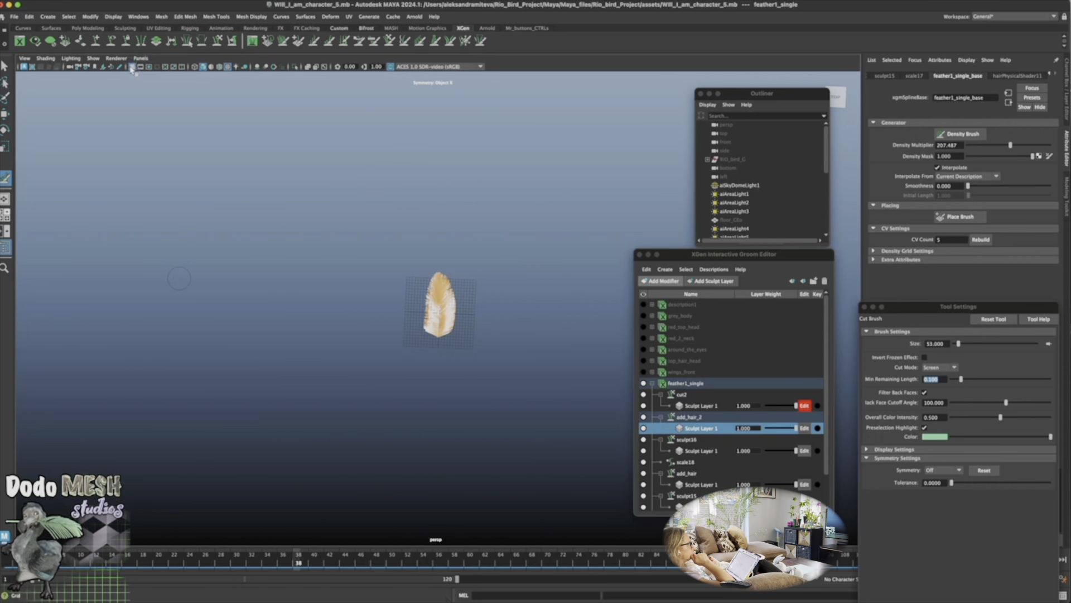
mouse_move(454, 445)
right_mouse_down("alt")
mouse_move(557, 450)
mouse_move(885, 507)
right_mouse_up("alt")
Extrude the 20 faces at the base end of the feather's shaft cylinder outward to form a bare quill
key("q")
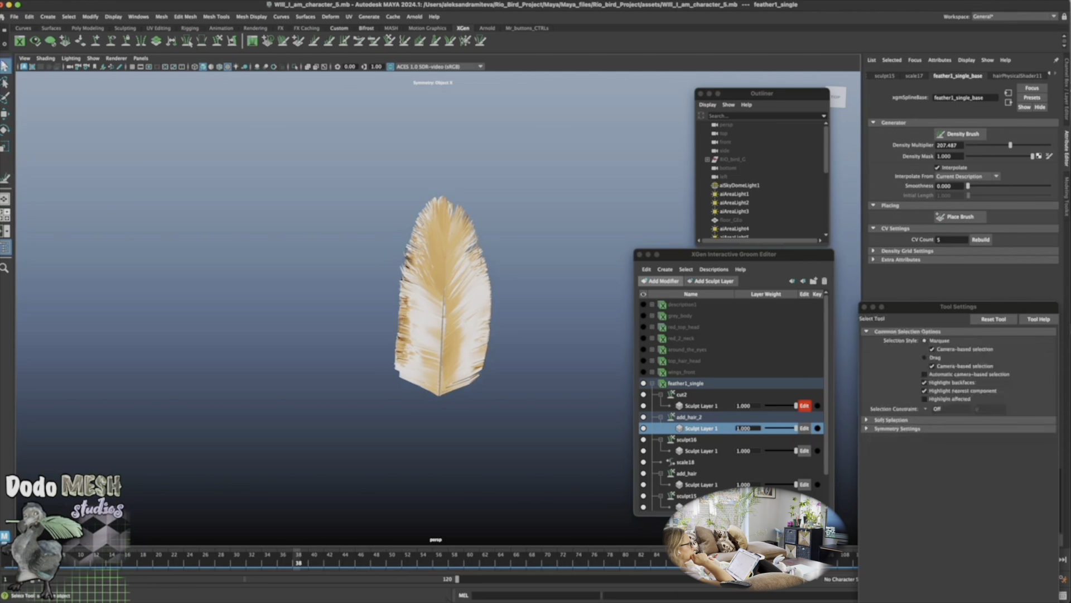
left_click(439, 397)
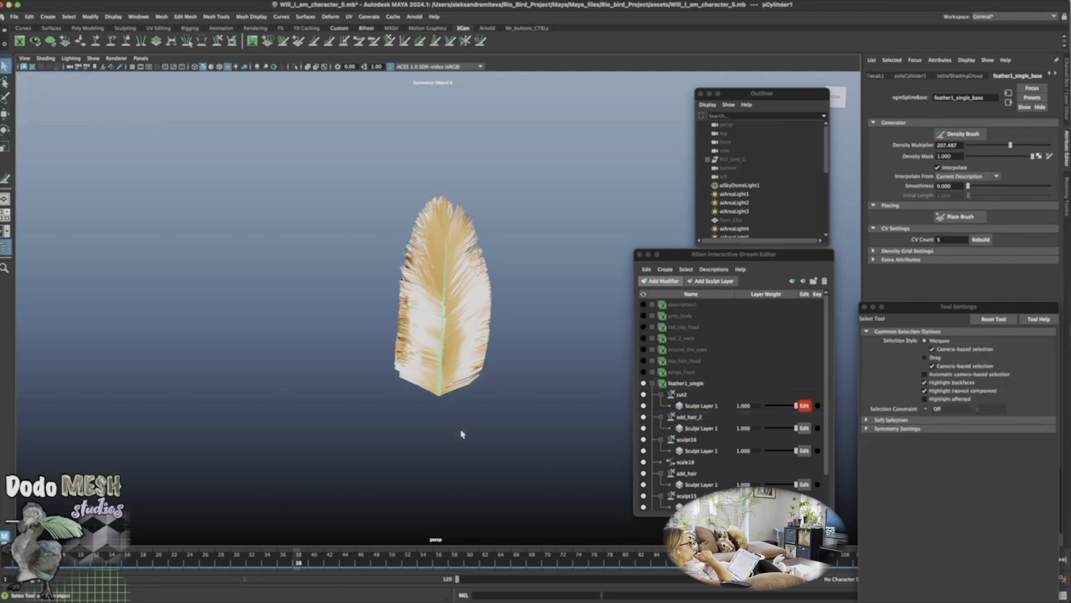
right_click_drag(538, 442, 554, 479, "alt")
left_click_drag(554, 478, 557, 454, "alt")
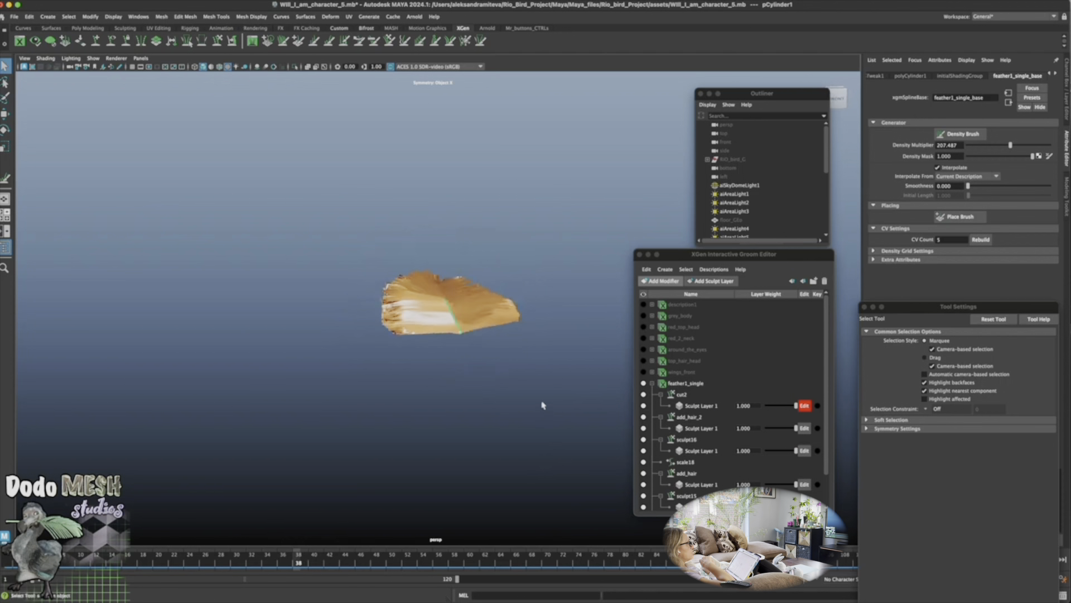
left_click(1067, 191)
left_click(1028, 89)
right_click_drag(624, 417, 938, 476, "alt")
left_click_drag(559, 469, 497, 454, "alt")
left_click(498, 414)
right_click_drag(553, 457, 199, 350, "alt")
left_click_drag(602, 427, 509, 471, "alt")
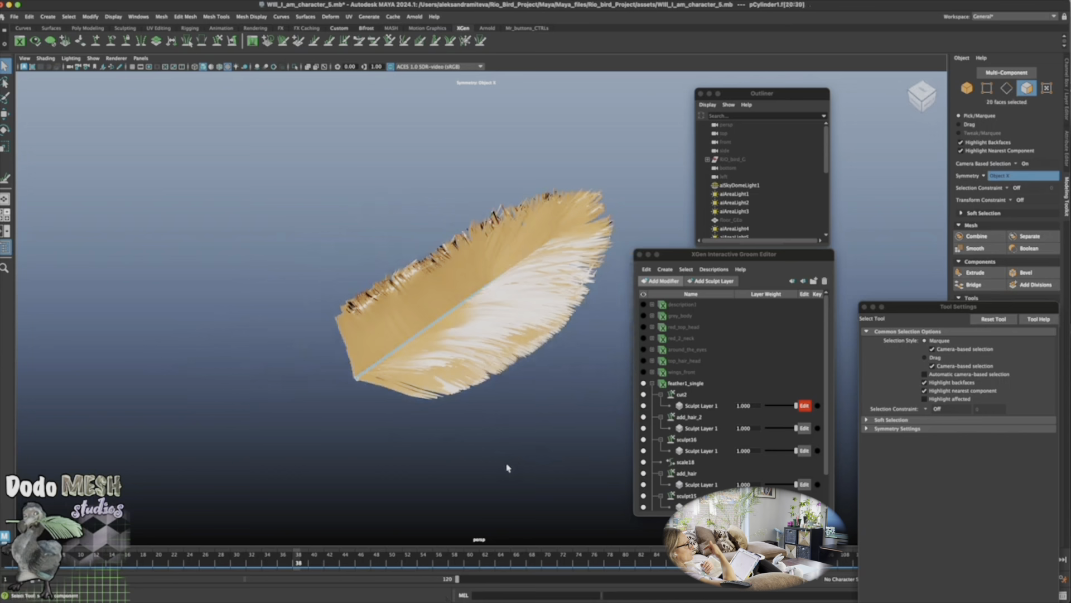
key("ctrl+e")
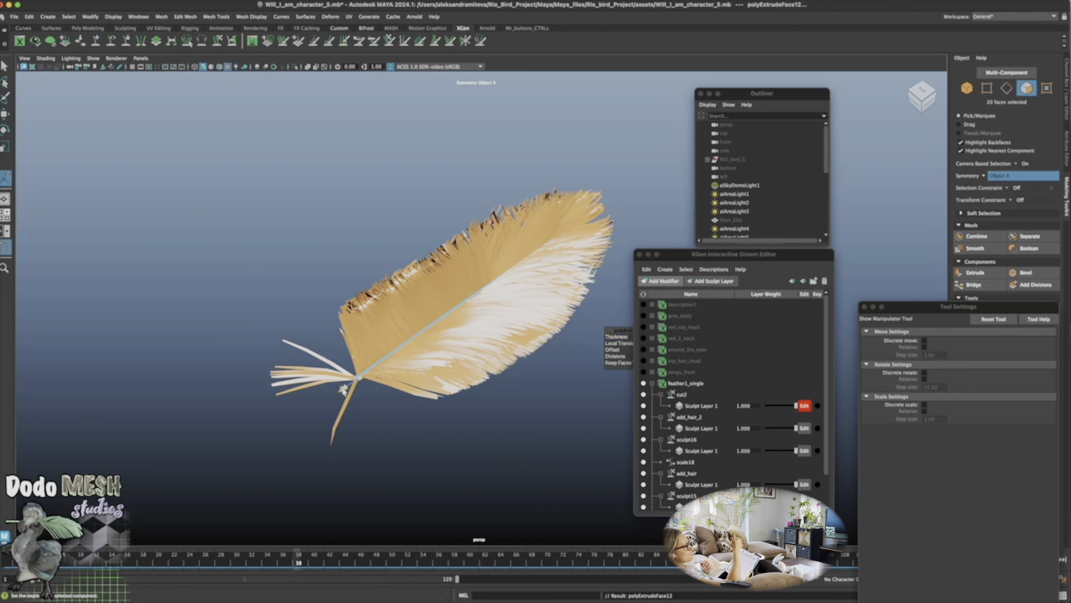
left_click_drag(344, 389, 316, 418)
left_click_drag(509, 483, 547, 478, "alt")
right_click_drag(547, 478, 493, 470, "alt")
middle_click_drag(544, 478, 489, 469, "alt")
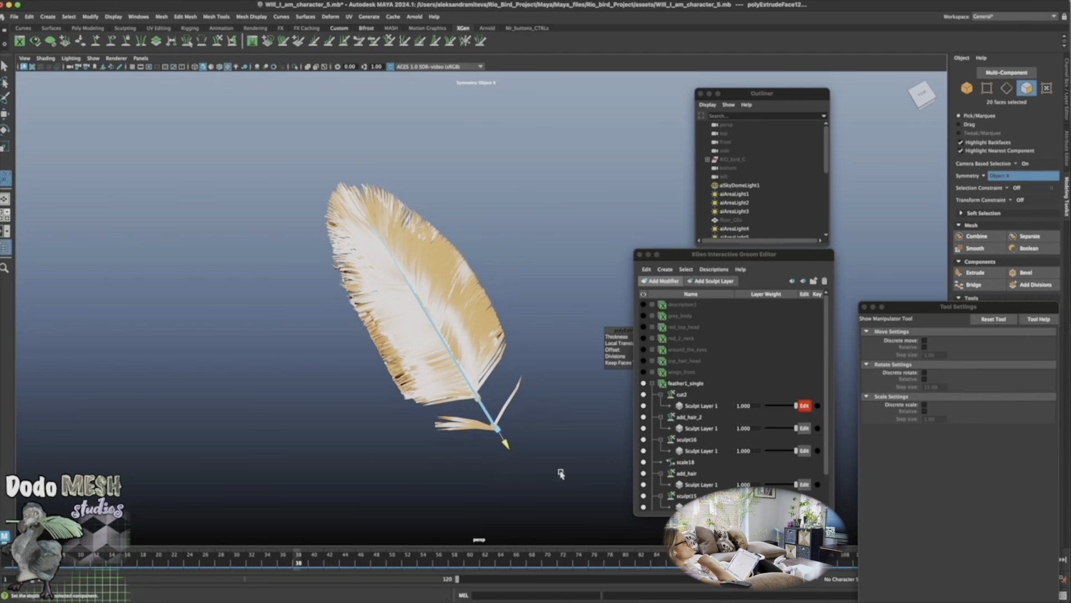
Extrude the quill's end faces once more along the shaft to lengthen it slightly
left_click_drag(560, 474, 546, 493, "alt")
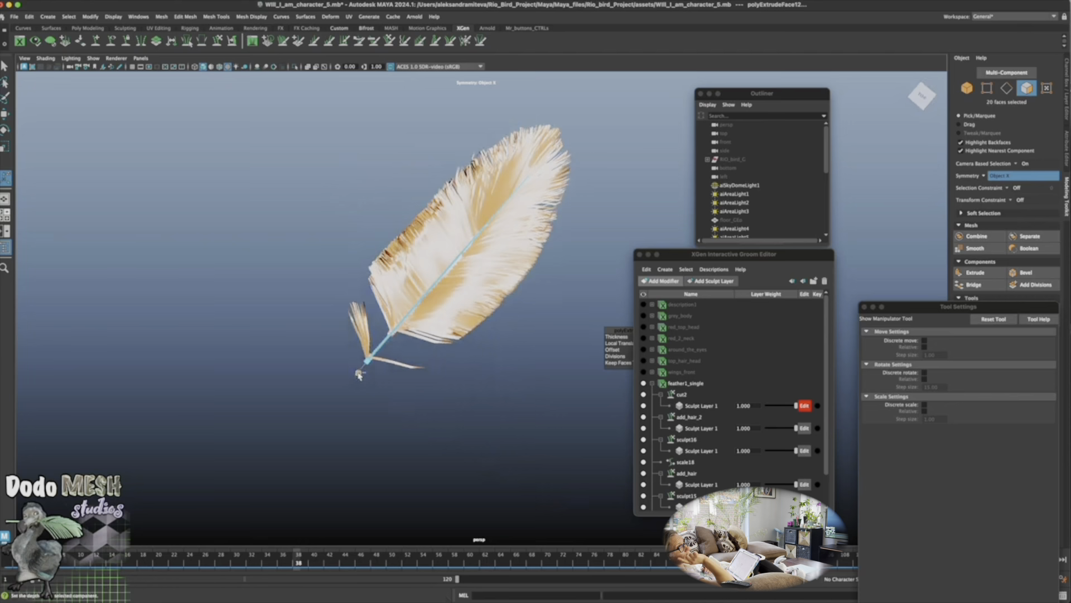
key("ctrl+e")
left_click_drag(358, 375, 342, 394)
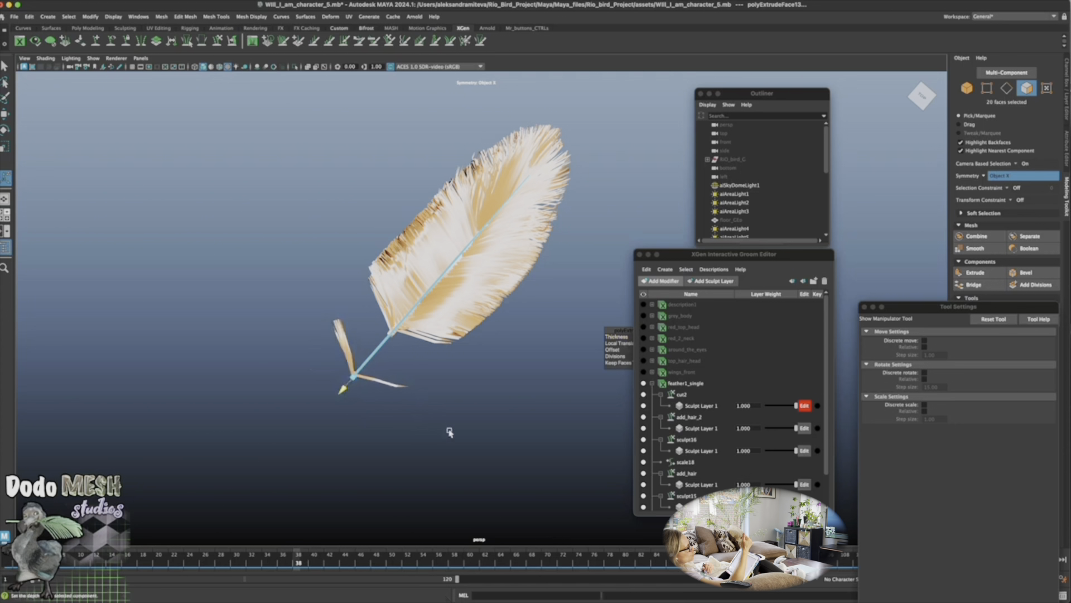
left_click_drag(447, 433, 561, 466, "alt")
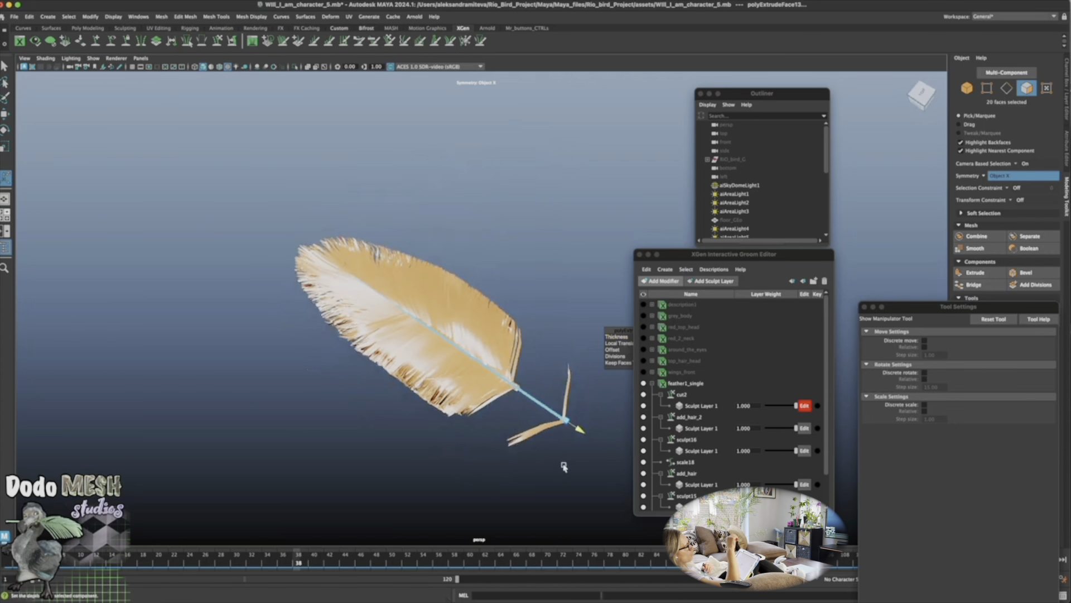
right_click_drag(566, 467, 574, 485, "alt")
key("q")
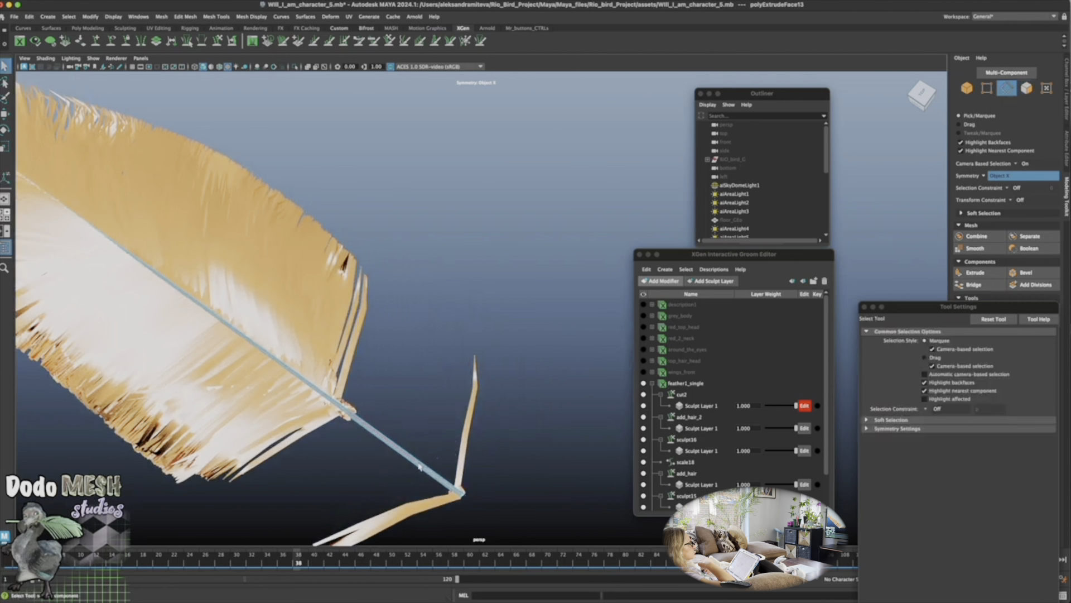
double_click(423, 473)
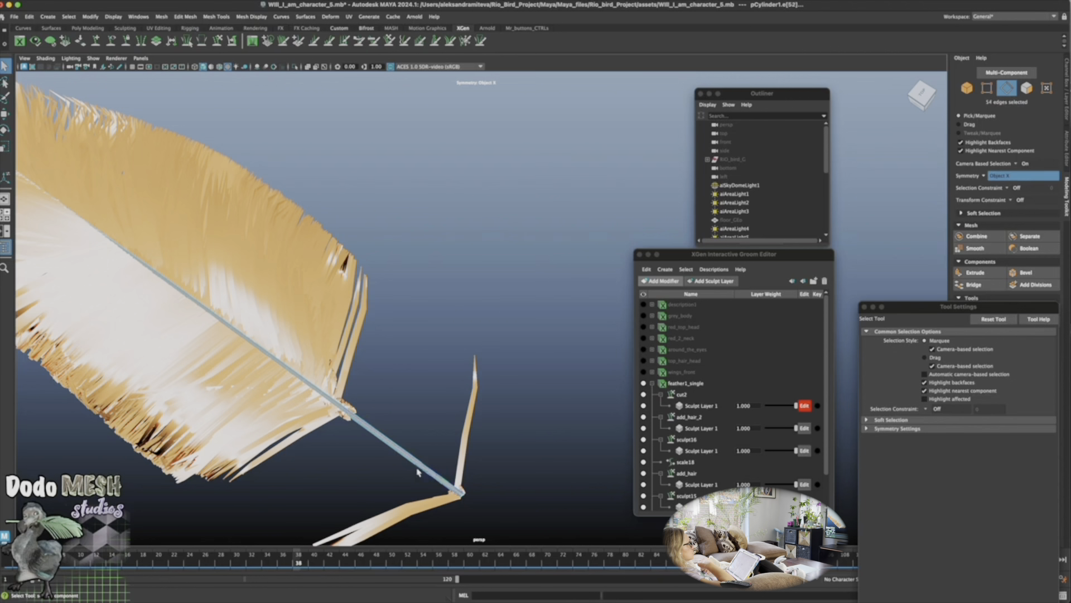
middle_click_drag(496, 465, 501, 374, "alt")
right_click_drag(477, 443, 938, 440, "alt")
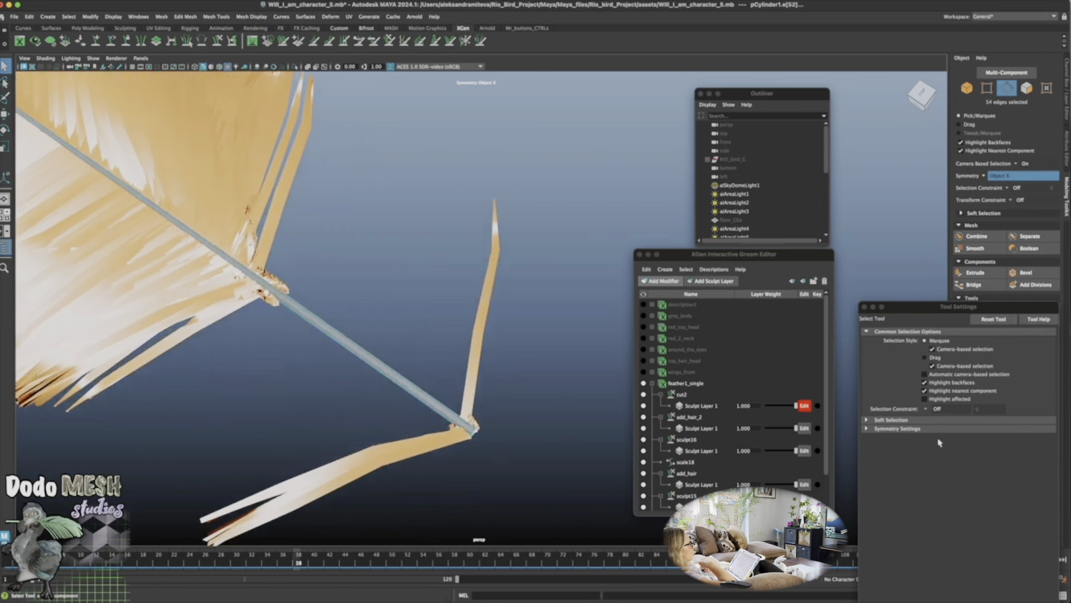
key("ctrl+z")
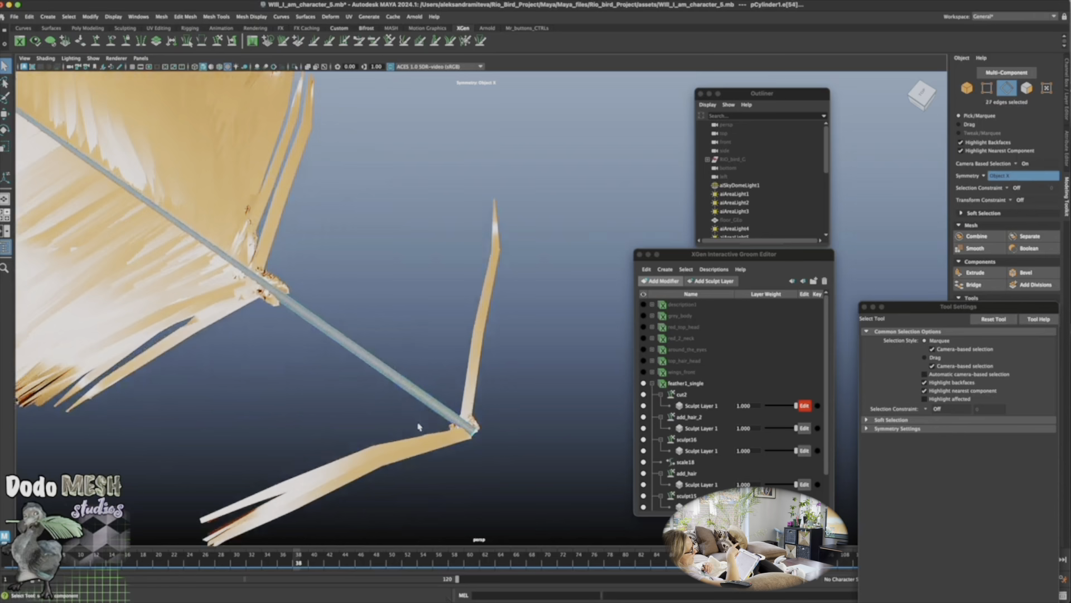
Select the 20-edge loop around the extruded quill and slide it along the shaft toward the feather
left_click_drag(462, 464, 508, 467, "alt")
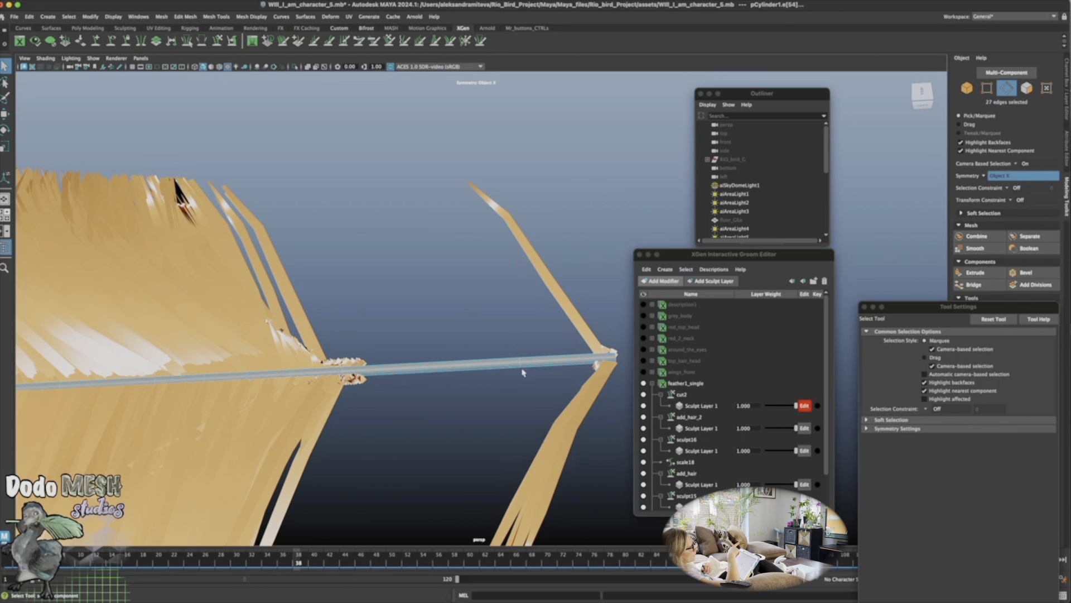
left_click_drag(528, 387, 513, 416, "alt")
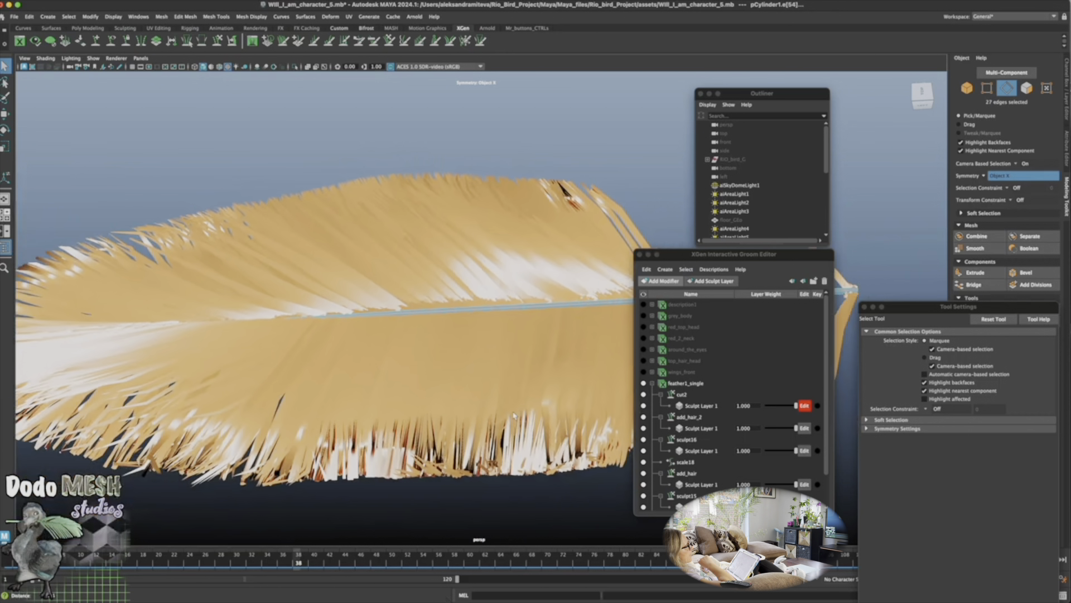
right_click_drag(514, 416, 275, 414, "alt")
middle_click_drag(275, 414, 103, 455, "alt")
middle_click_drag(335, 453, 218, 457, "alt")
right_click_drag(219, 456, 385, 447, "alt")
middle_click_drag(385, 447, 553, 435, "alt")
right_click_drag(578, 438, 837, 464, "alt")
double_click(187, 459)
right_click_drag(524, 447, 134, 384, "alt")
key("w")
left_click_drag(399, 366, 308, 386)
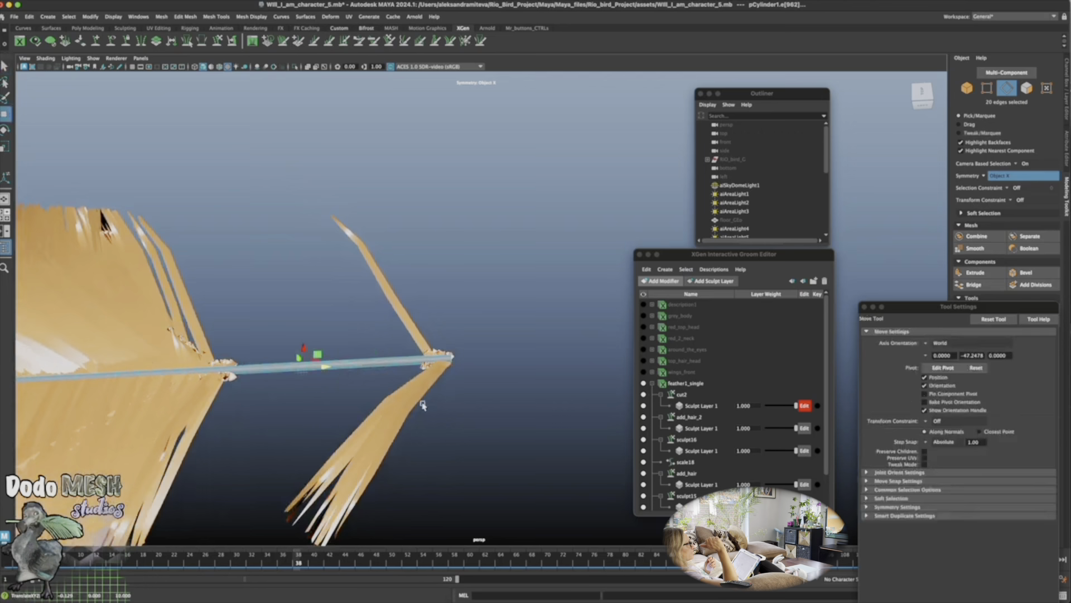
right_click_drag(539, 449, 207, 396, "alt")
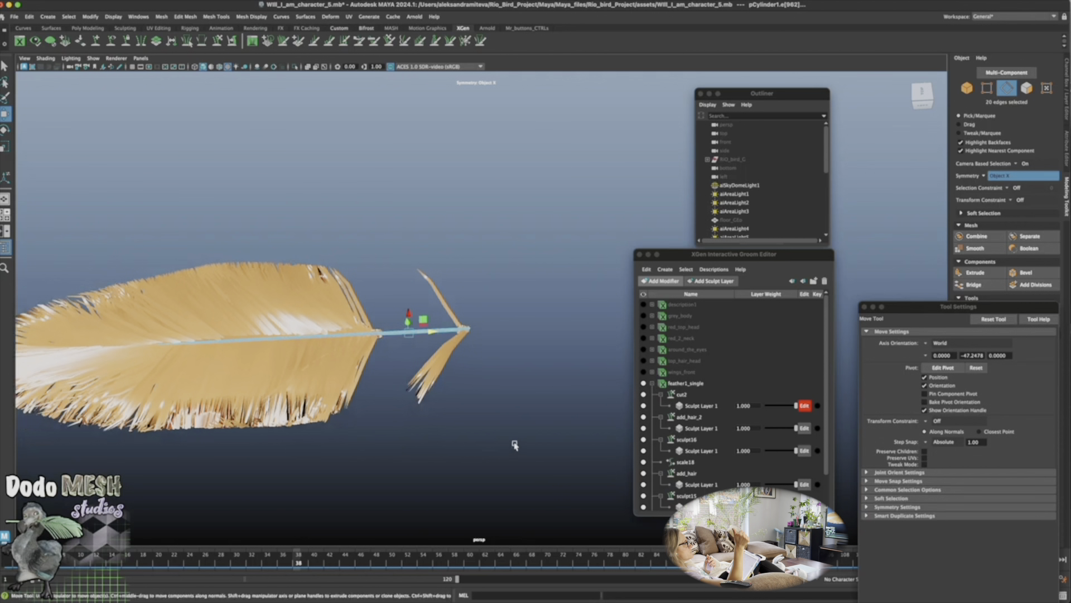
mouse_move(509, 447)
left_mouse_down("alt")
mouse_move(501, 475)
mouse_move(485, 466)
mouse_move(518, 448)
left_mouse_up("alt")
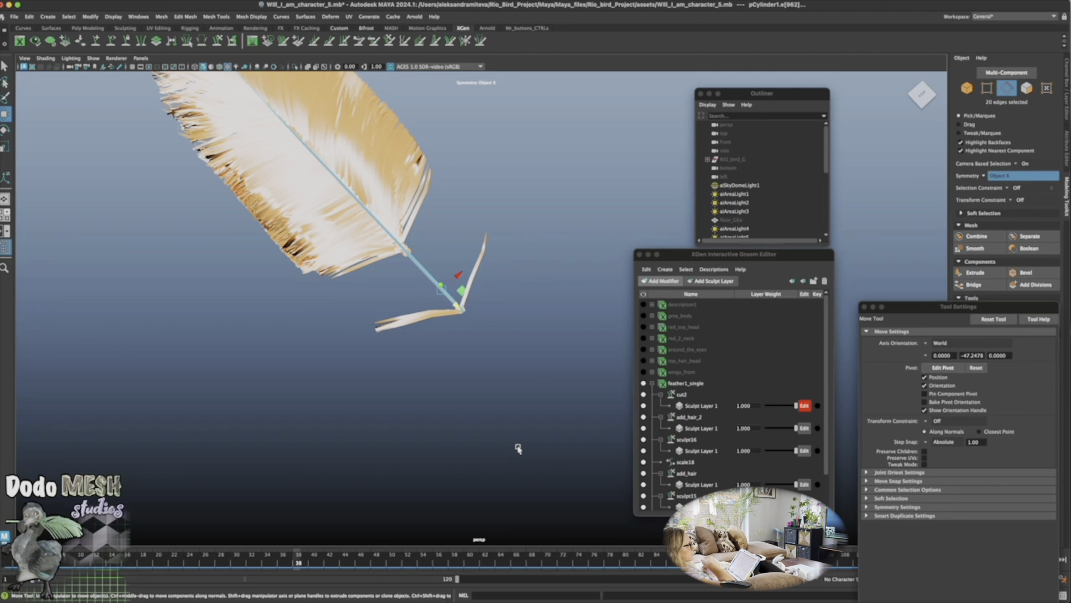
Make Sculpt Layer 1 of cut2 the selected sculpt layer
left_click(686, 396)
left_click(705, 407)
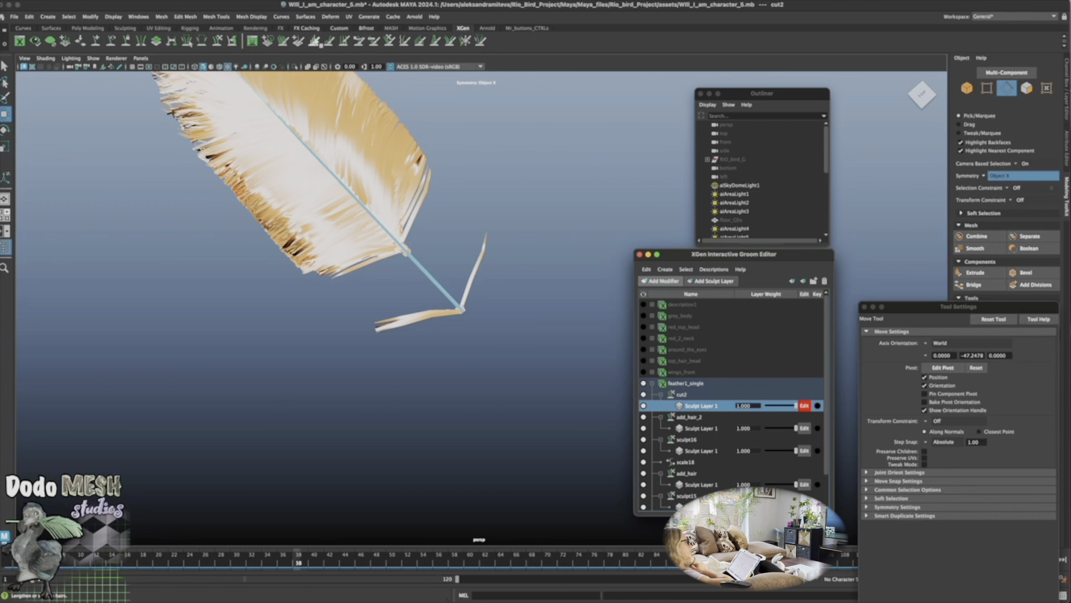
left_click(316, 40)
left_click_drag(467, 303, 473, 288)
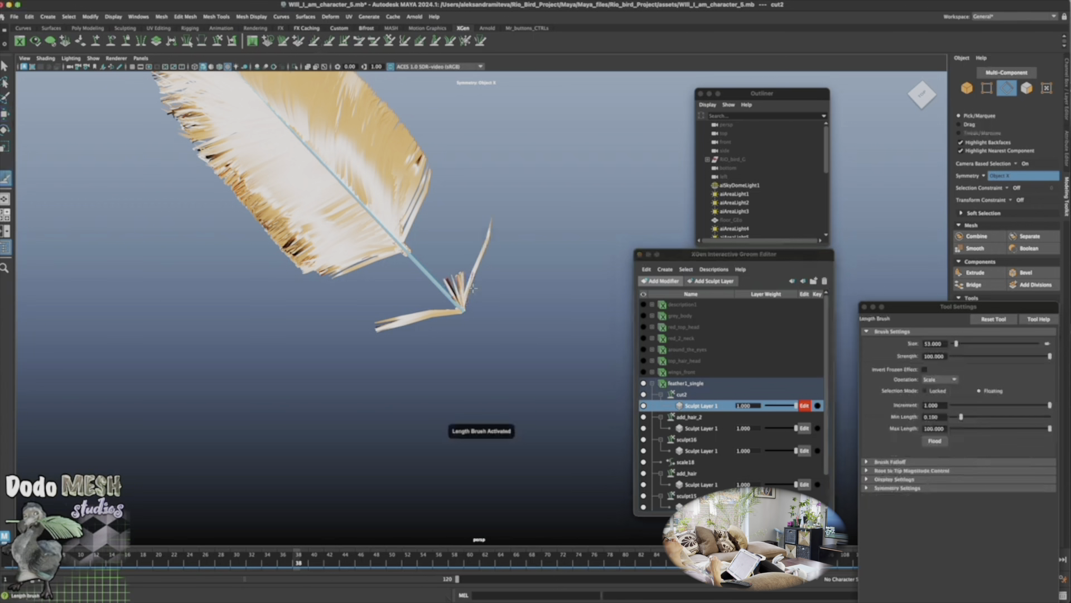
key("ctrl+z")
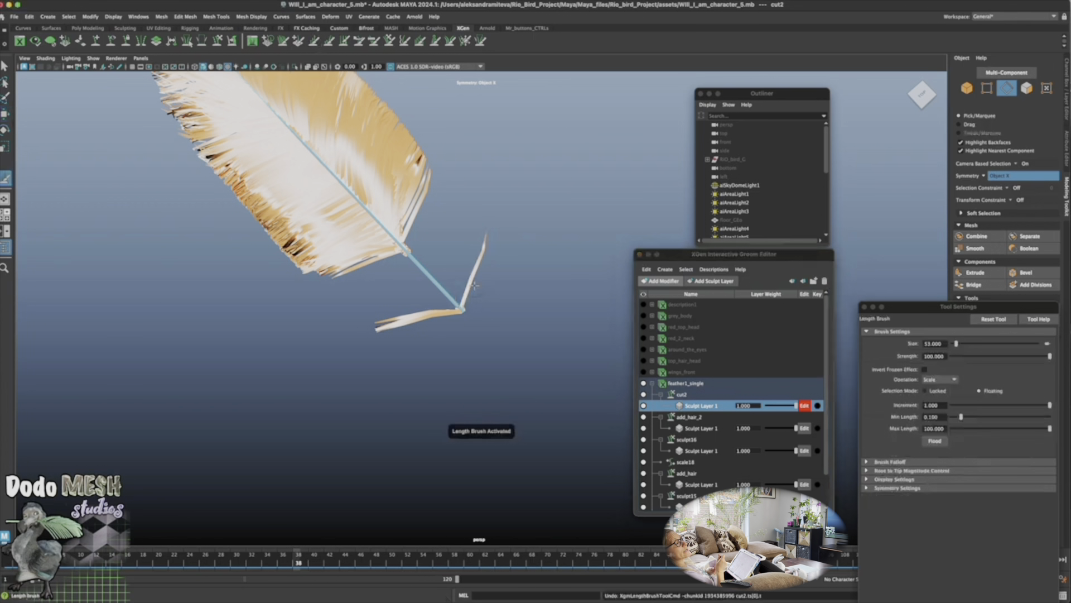
Trim away the stray barbs at the end of the quill with the Cut brush at size 53
left_click(334, 42)
left_click(470, 300)
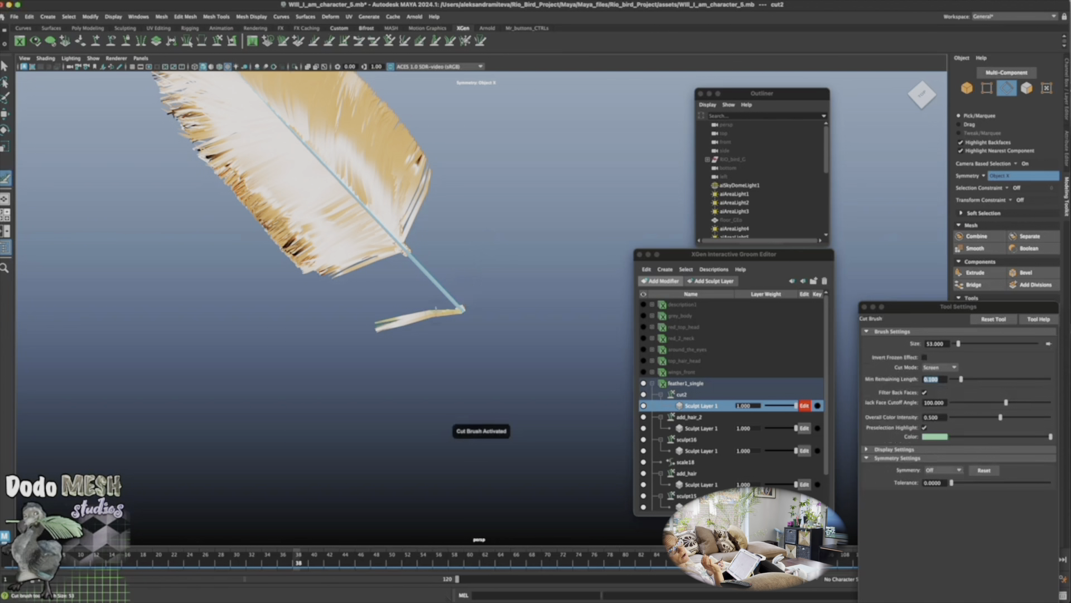
mouse_move(436, 308)
left_mouse_down()
mouse_move(427, 317)
mouse_move(579, 342)
mouse_move(528, 270)
mouse_move(545, 434)
mouse_move(526, 462)
mouse_move(521, 385)
left_mouse_up()
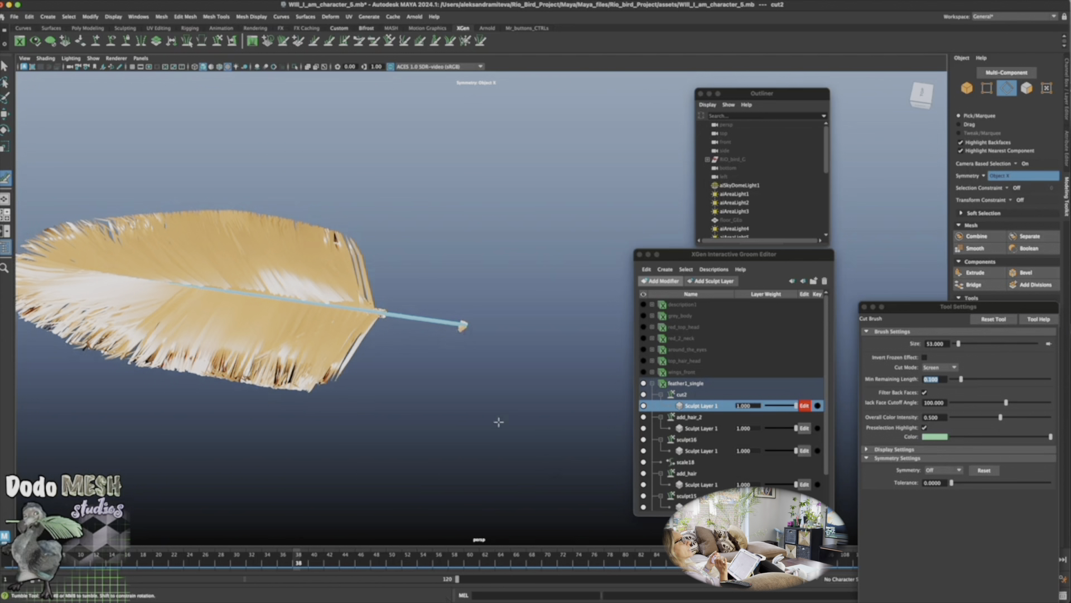
left_click_drag(497, 423, 495, 366, "alt")
right_click_drag(497, 366, 841, 387, "alt")
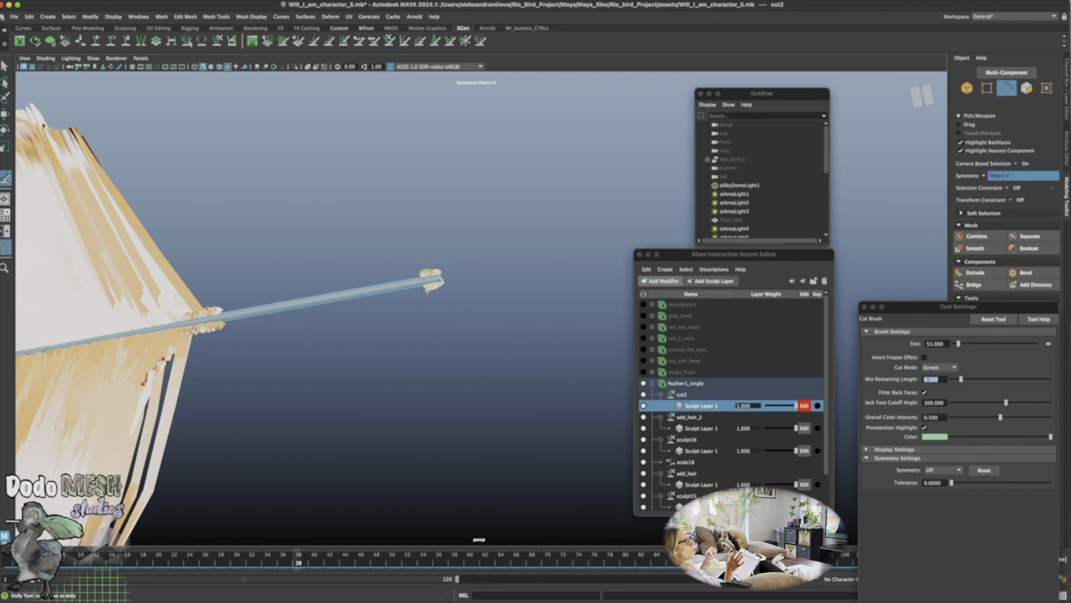
right_click_drag(526, 399, 181, 352, "alt")
right_click_drag(501, 416, 277, 329, "alt")
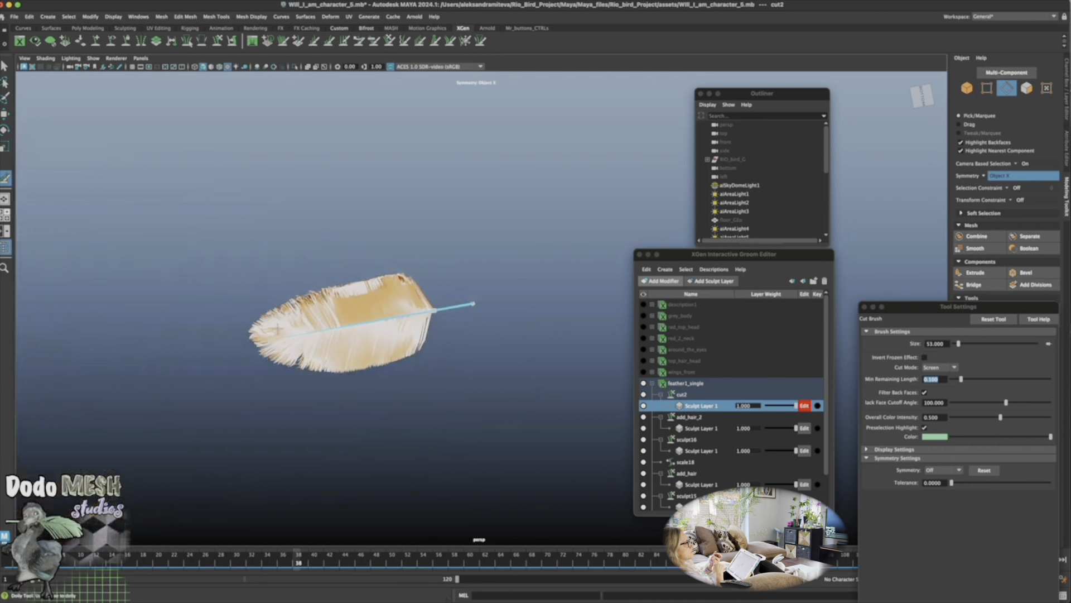
mouse_move(507, 445)
left_mouse_down("alt")
mouse_move(485, 476)
mouse_move(503, 434)
left_mouse_up("alt")
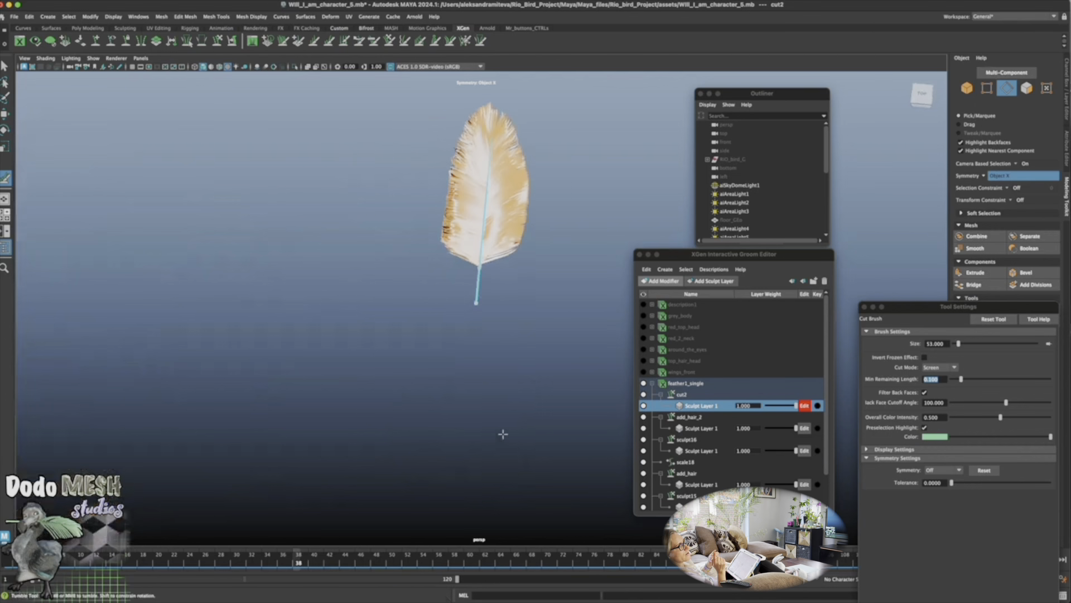
middle_click_drag(536, 399, 475, 478, "alt")
right_click_drag(491, 469, 760, 479, "alt")
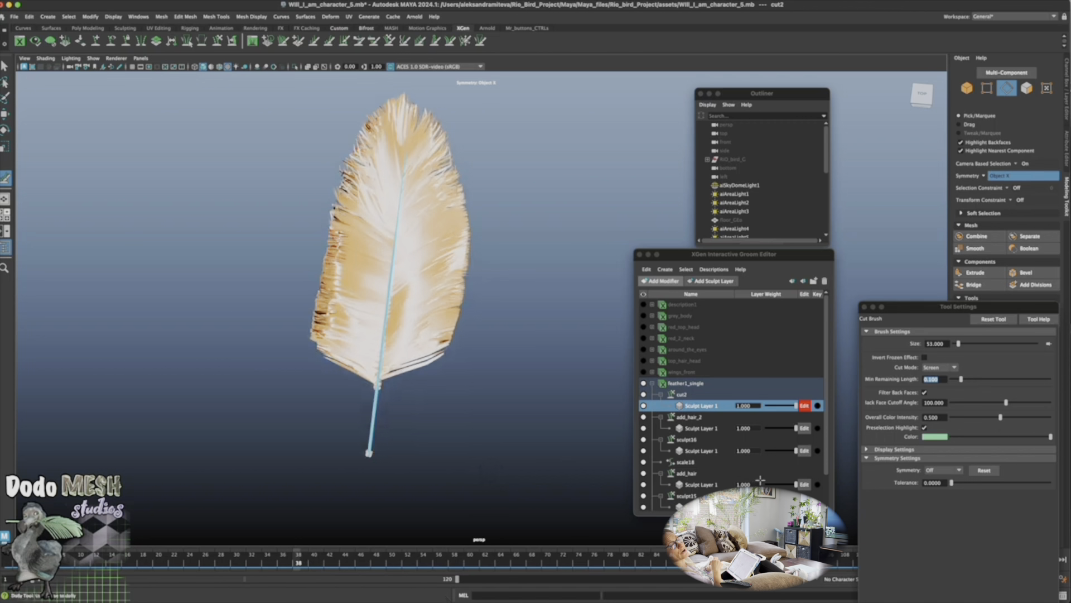
Add a Sculpt modifier to the feather1_single description and make its Sculpt Layer 1 the selected layer
left_click(693, 418)
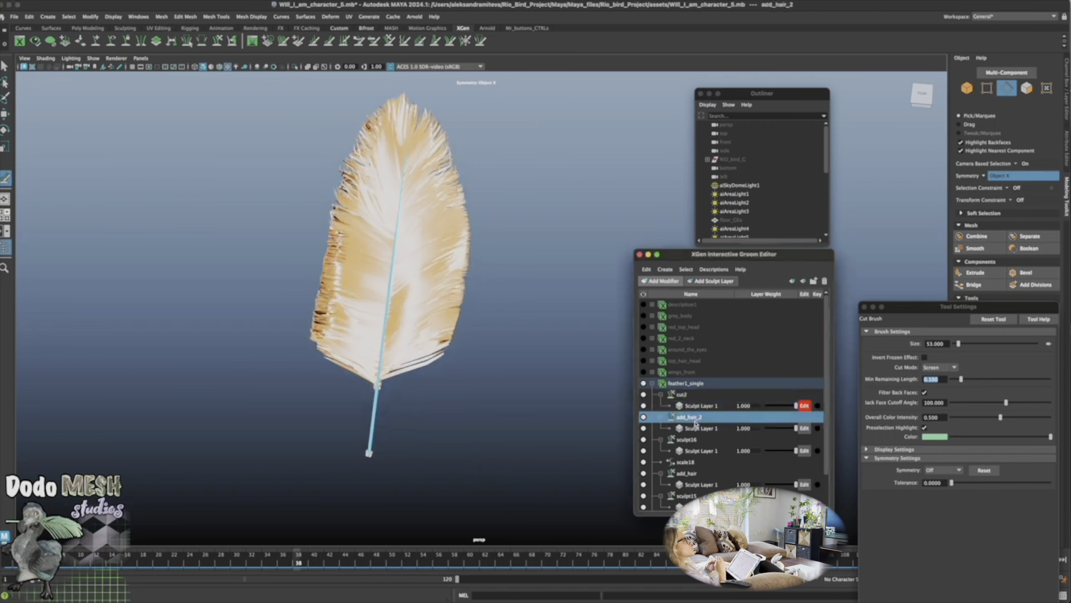
left_click(686, 383)
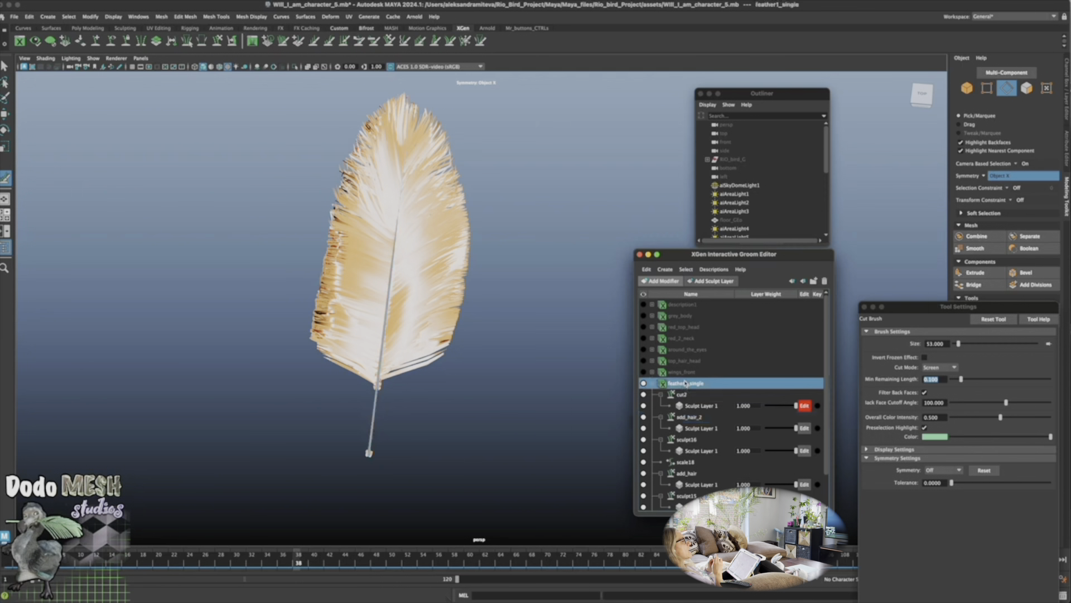
left_click(662, 281)
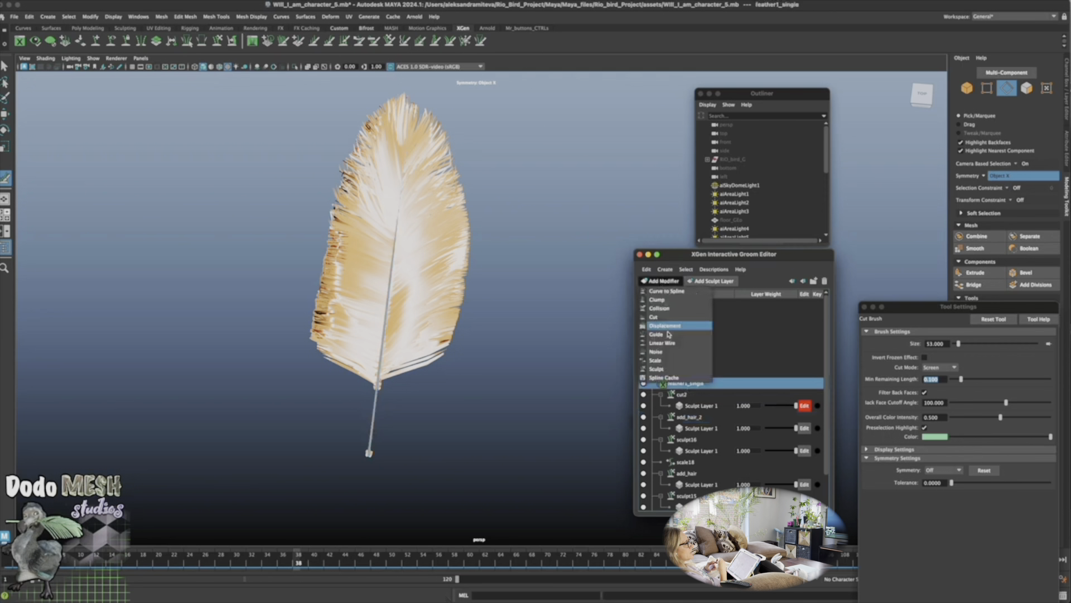
left_click(668, 369)
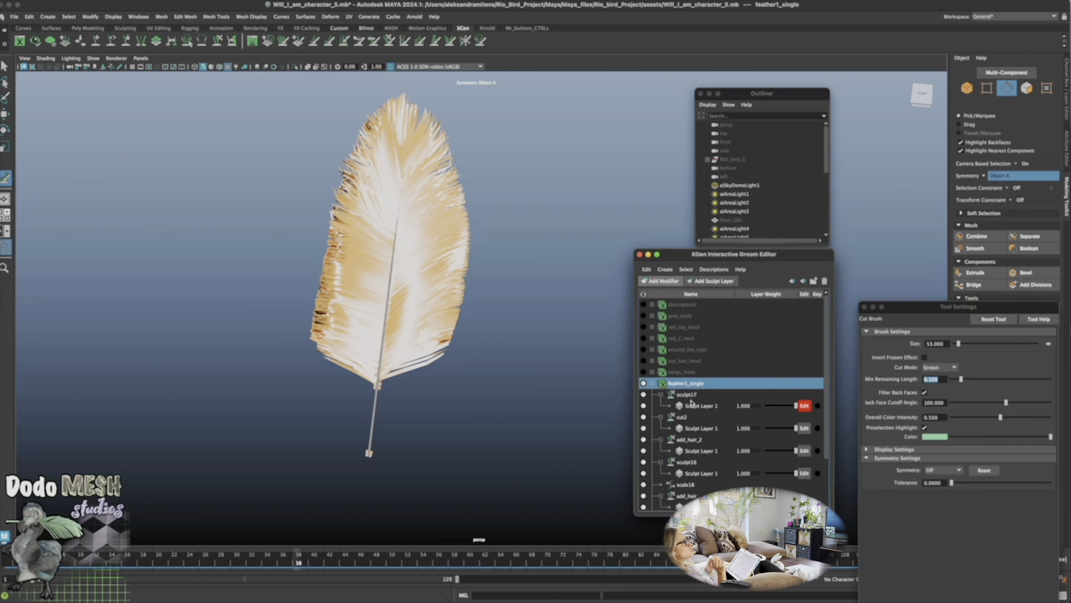
left_click(696, 405)
Try adding hair near the quill's tip with the Density brush, and undo the stroke
left_click(284, 41)
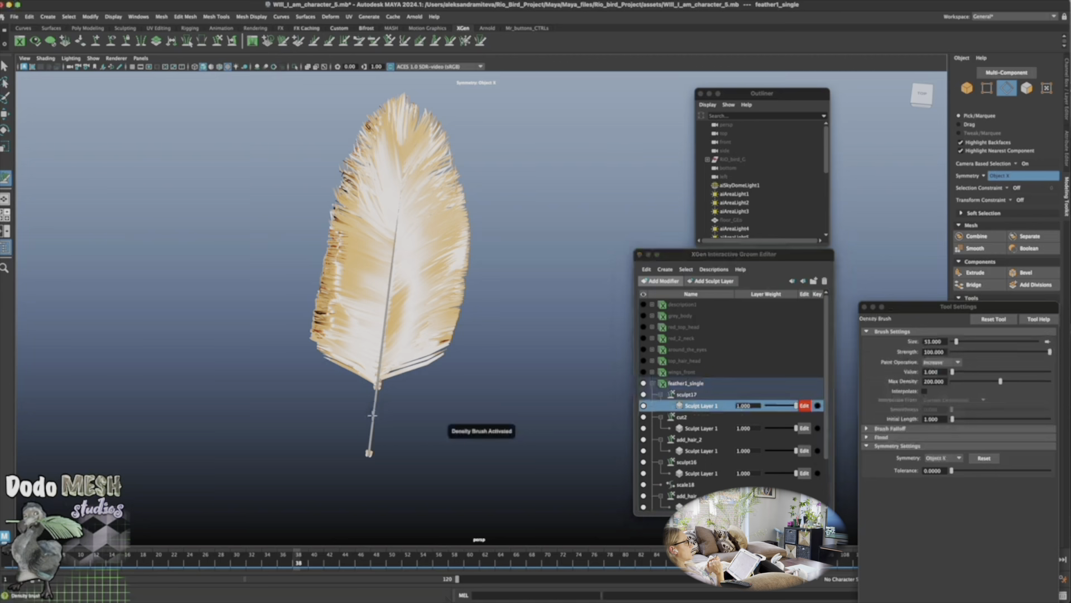
mouse_move(464, 461)
left_mouse_down("alt")
mouse_move(494, 444)
mouse_move(467, 441)
left_mouse_up("alt")
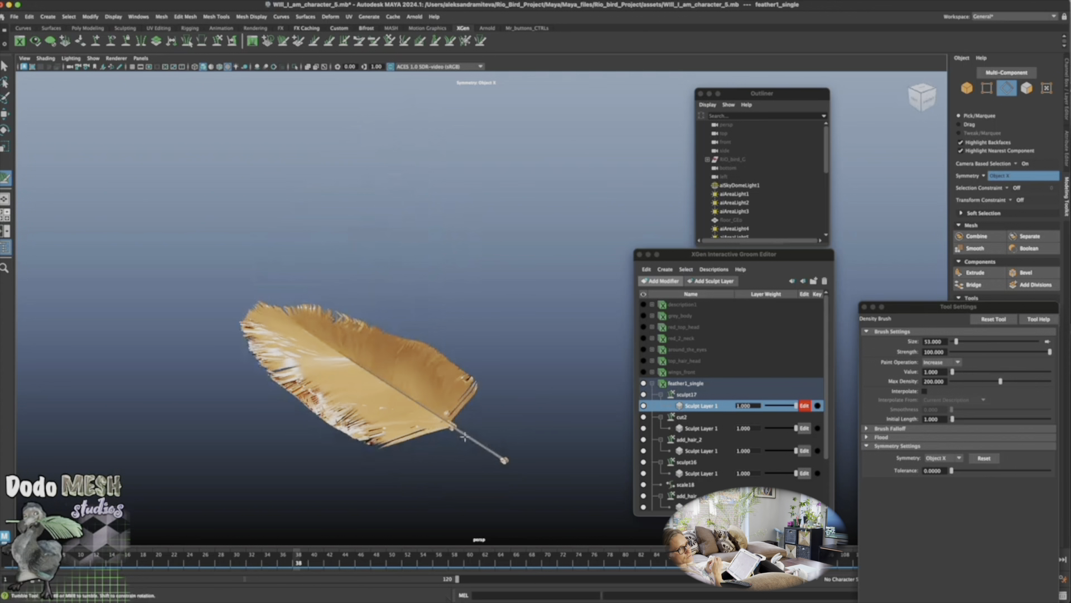
left_click(497, 457)
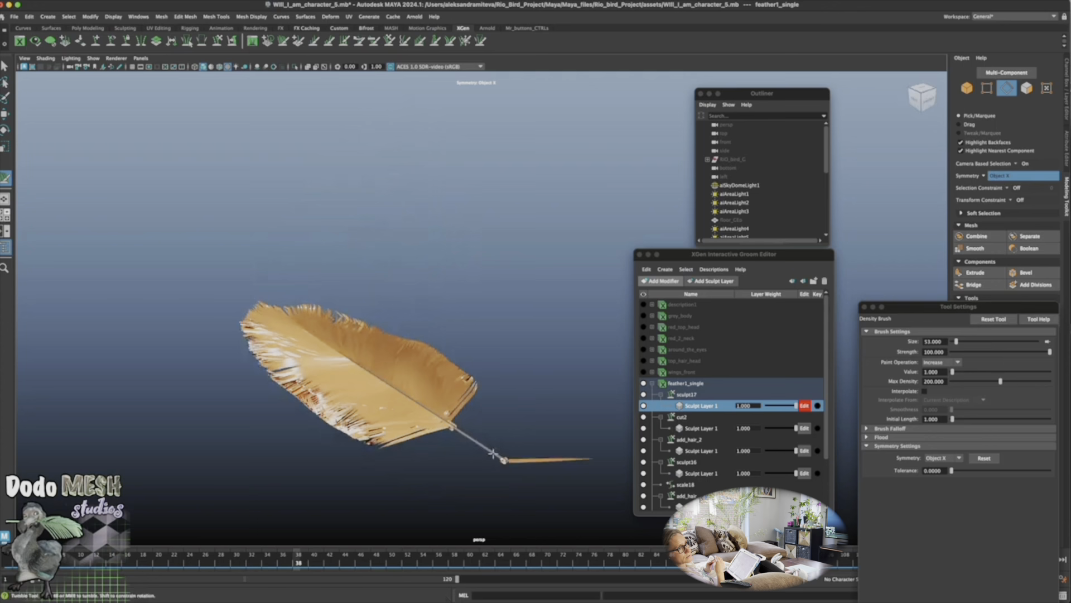
middle_click_drag(479, 470, 403, 439, "alt")
key("z")
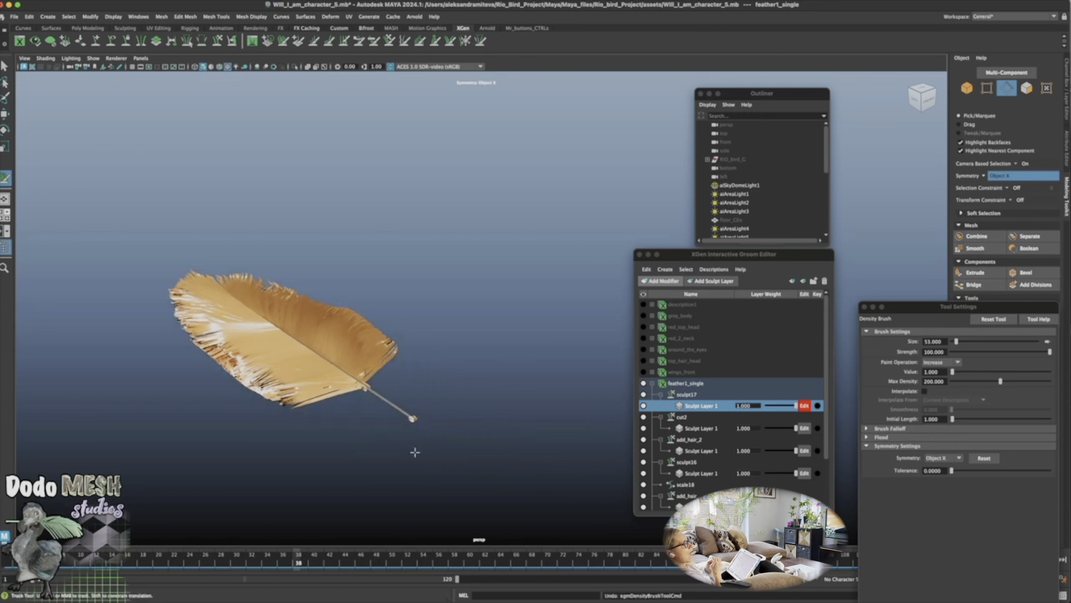
Select the feather's shaft mesh and work on its bare quill section with Multi-Cut to add edge loops
scroll(414, 452, "up", 6)
right_click_drag(461, 478, 635, 477, "alt")
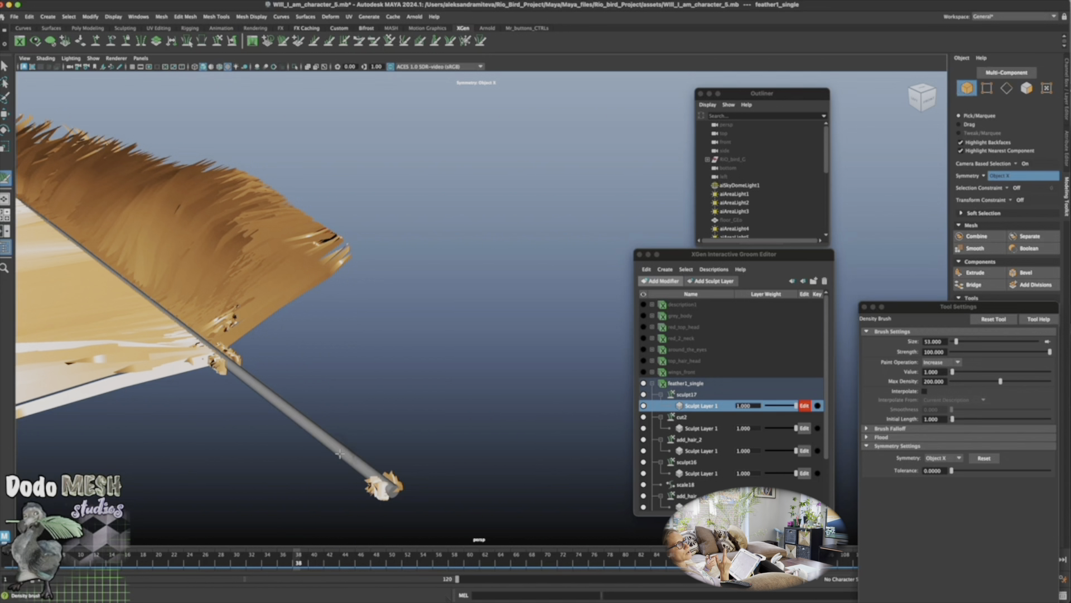
left_click(5, 66)
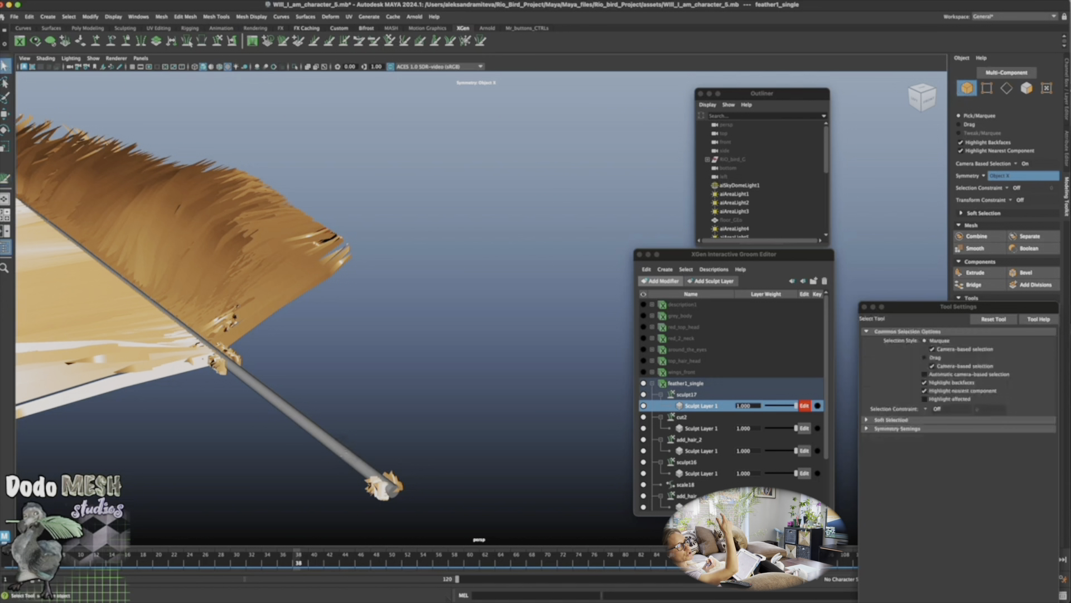
left_click(343, 452)
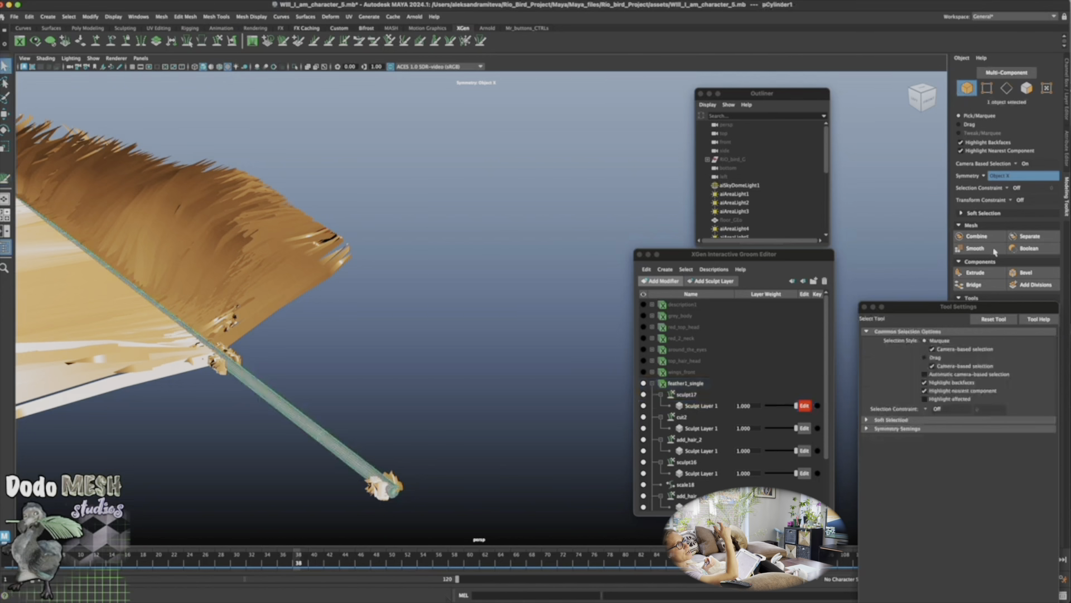
left_click(985, 310)
left_click_drag(984, 311, 991, 374)
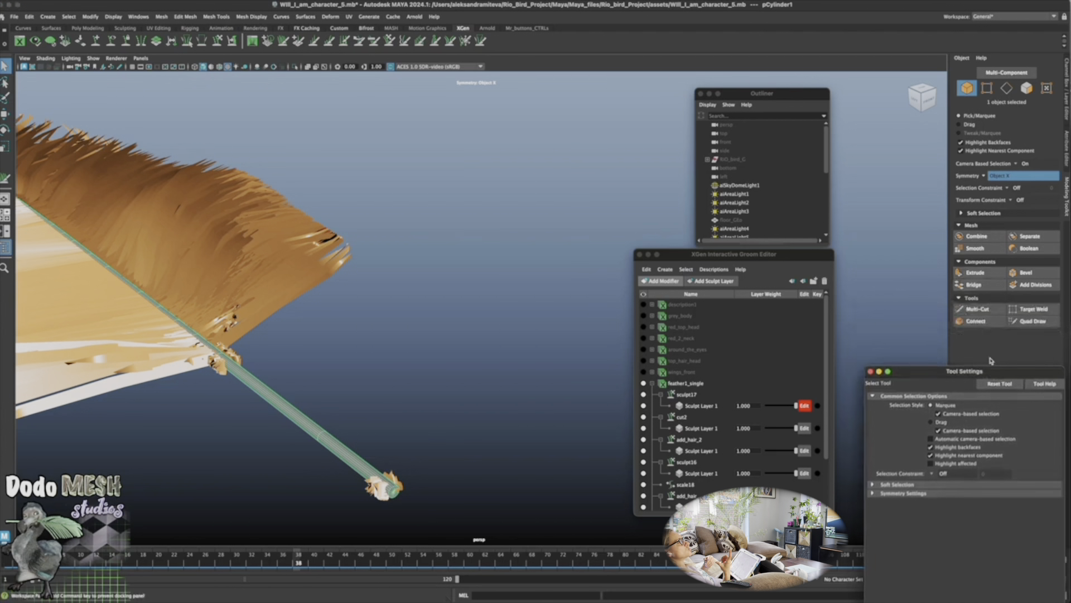
left_click(981, 309)
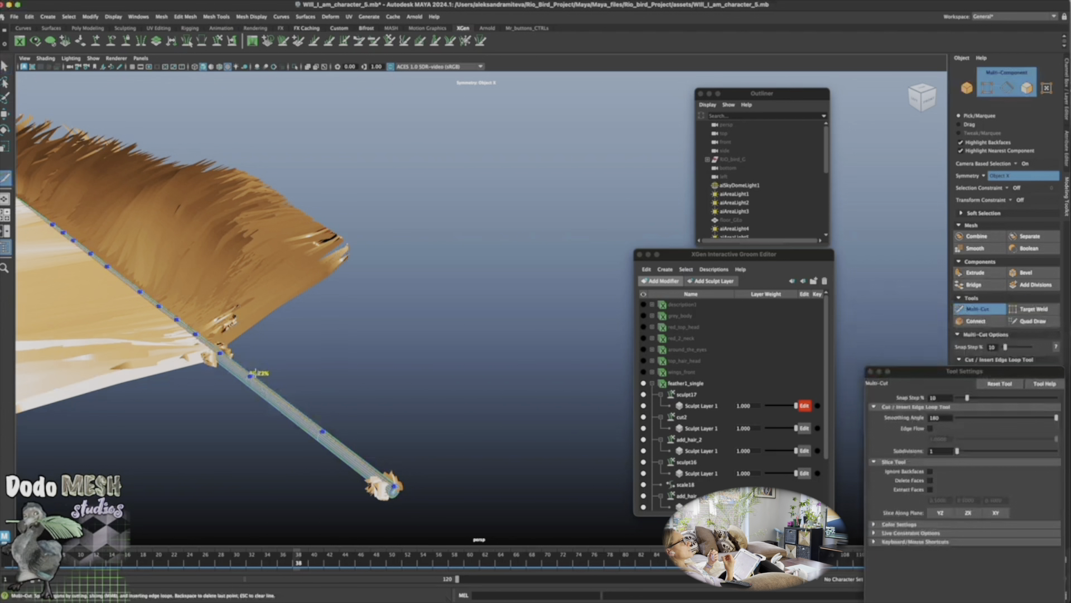
right_click_drag(518, 426, 190, 313, "alt")
left_click(985, 309)
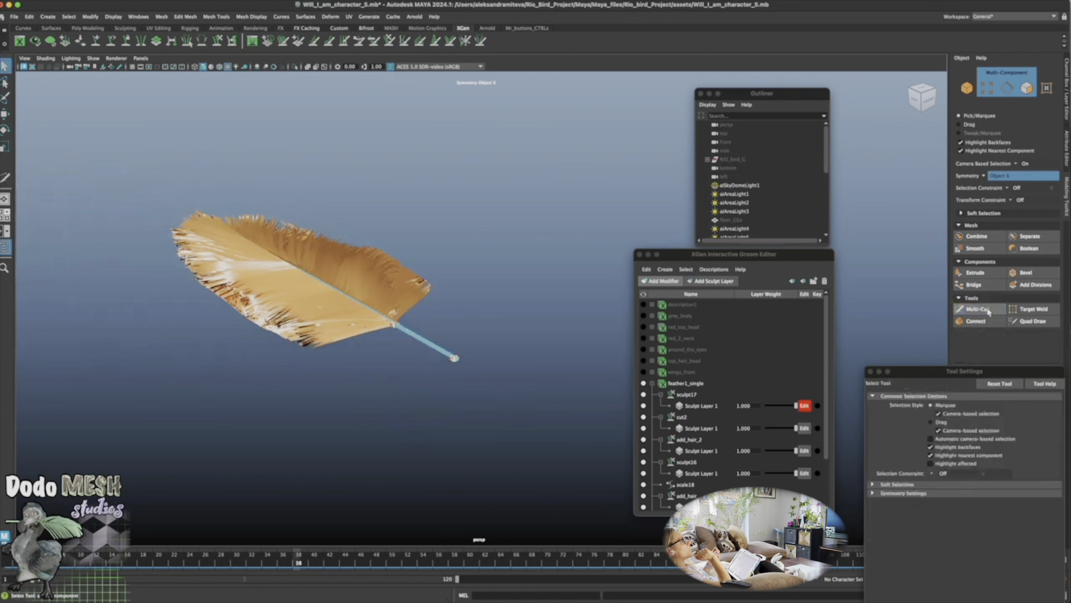
On Sculpt Layer 1 of sculpt17, add a few hairs where the quill meets the vane with the Density brush
left_click(700, 404)
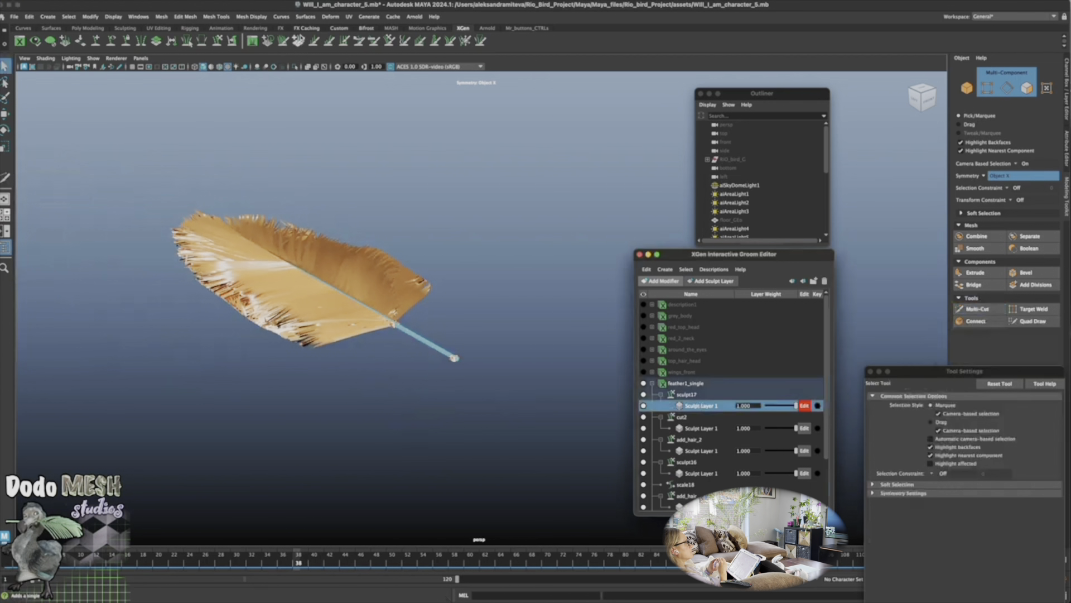
left_click(299, 40)
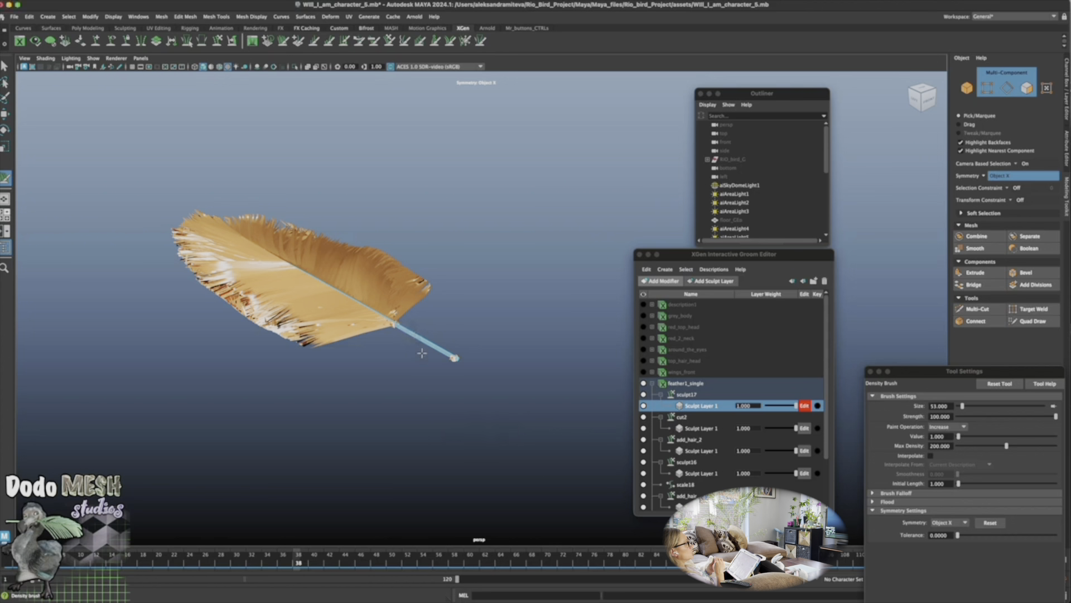
key("q")
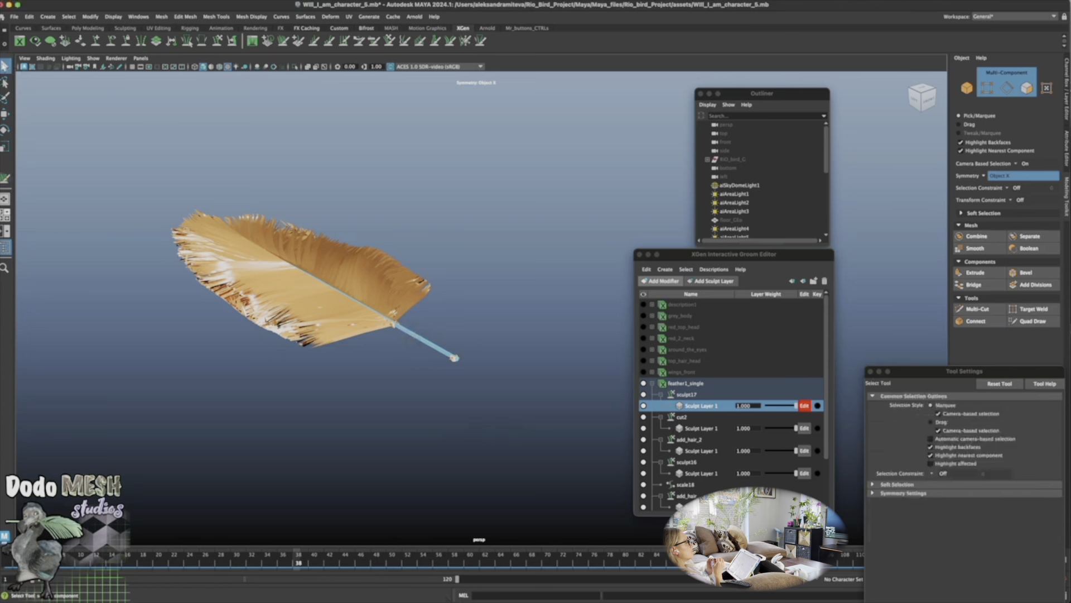
left_click(967, 88)
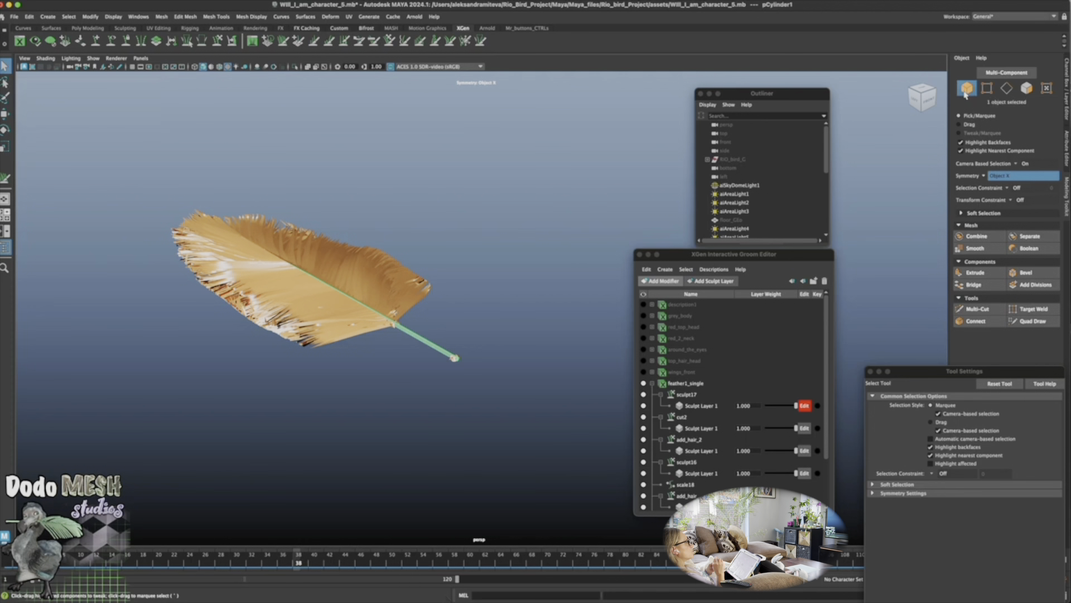
left_click(701, 404)
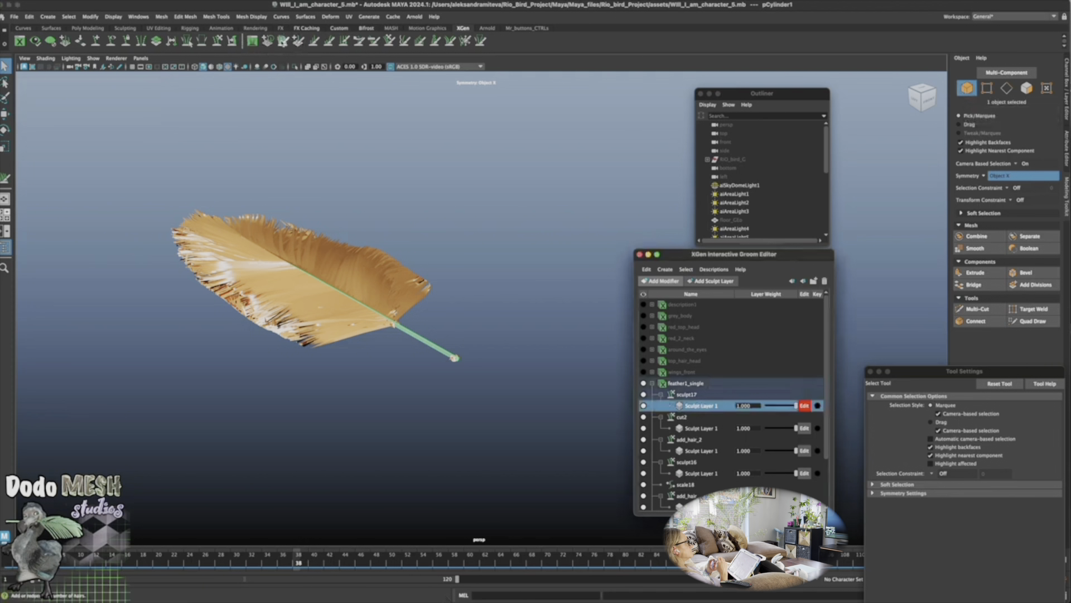
key("y")
left_click_drag(417, 339, 445, 346)
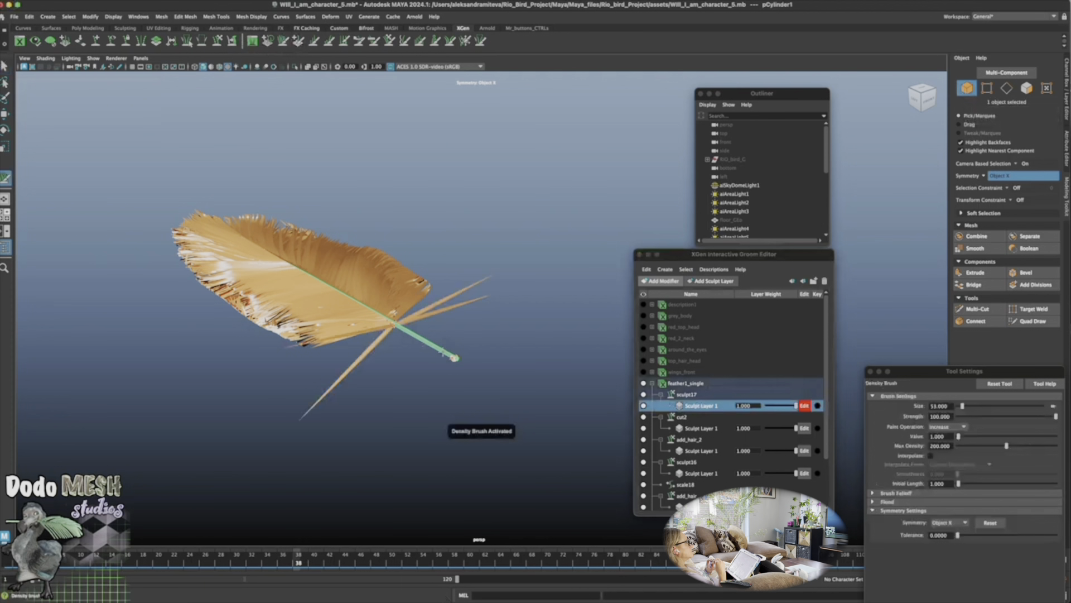
Enlarge the Comb brush and comb the newly added hairs on one side of the quill up toward the vane
left_click_drag(436, 441, 394, 439, "alt")
mouse_move(358, 290)
left_mouse_down("alt")
mouse_move(364, 278)
mouse_move(362, 292)
left_mouse_up("alt")
right_click_drag(474, 326, 567, 340, "alt")
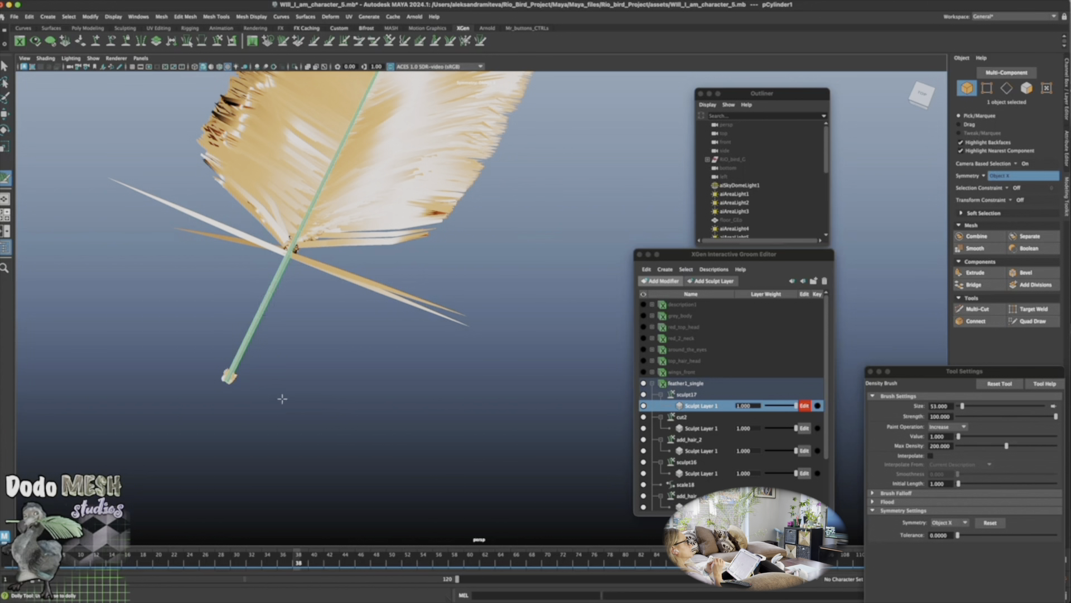
left_click_drag(283, 398, 289, 333, "alt")
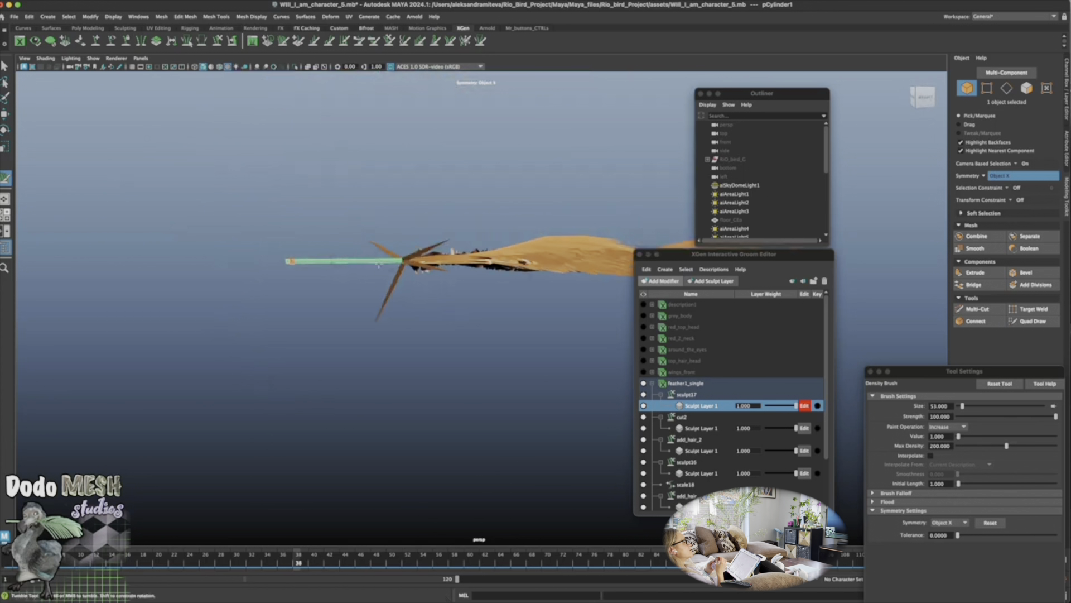
left_click_drag(368, 332, 415, 378, "alt")
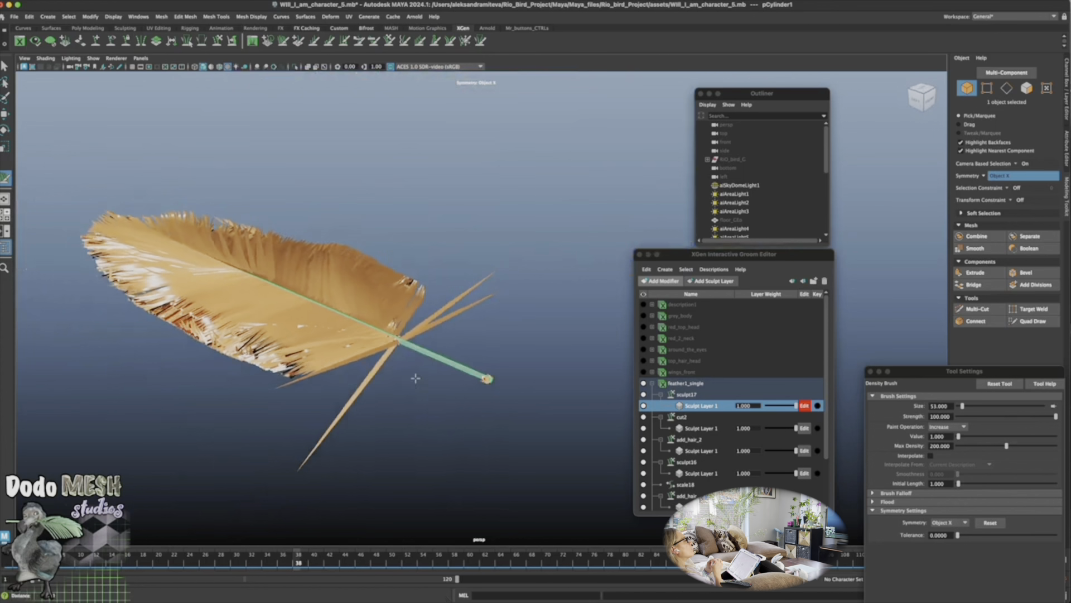
right_click_drag(416, 378, 358, 366, "alt")
left_click(694, 408)
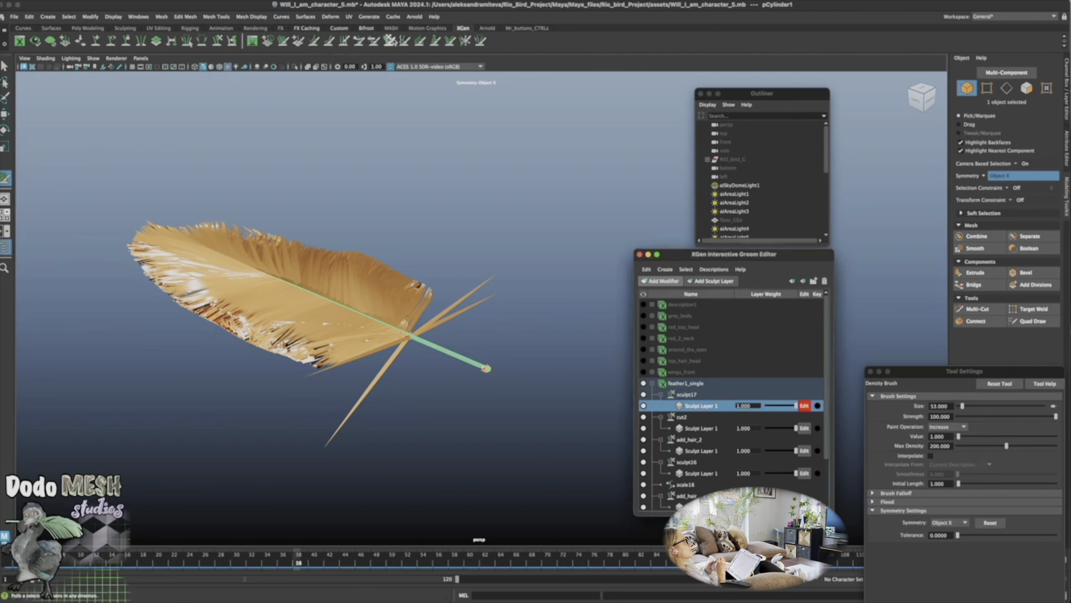
left_click(391, 42)
mouse_move(505, 352)
left_mouse_down("alt")
mouse_move(491, 374)
mouse_move(451, 355)
mouse_move(466, 332)
left_mouse_up("alt")
key("b")
mouse_move(453, 350)
left_mouse_down()
mouse_move(442, 294)
mouse_move(445, 307)
mouse_move(414, 313)
left_mouse_up()
left_click_drag(411, 352, 393, 312)
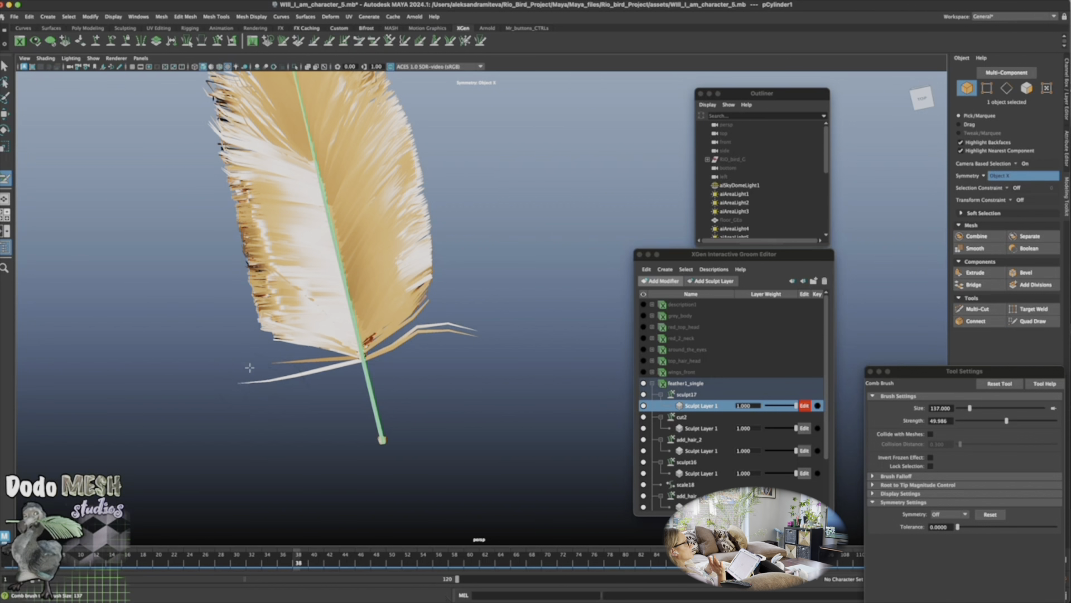
Comb the new hairs on both sides of the quill into upward curves that follow the vane's lower edge
mouse_move(246, 371)
left_mouse_down("alt")
mouse_move(327, 470)
mouse_move(373, 418)
mouse_move(366, 471)
mouse_move(409, 514)
mouse_move(403, 489)
left_mouse_up("alt")
mouse_move(451, 338)
left_mouse_down()
mouse_move(486, 321)
mouse_move(472, 319)
mouse_move(508, 320)
left_mouse_up()
left_click_drag(358, 402, 404, 548, "alt")
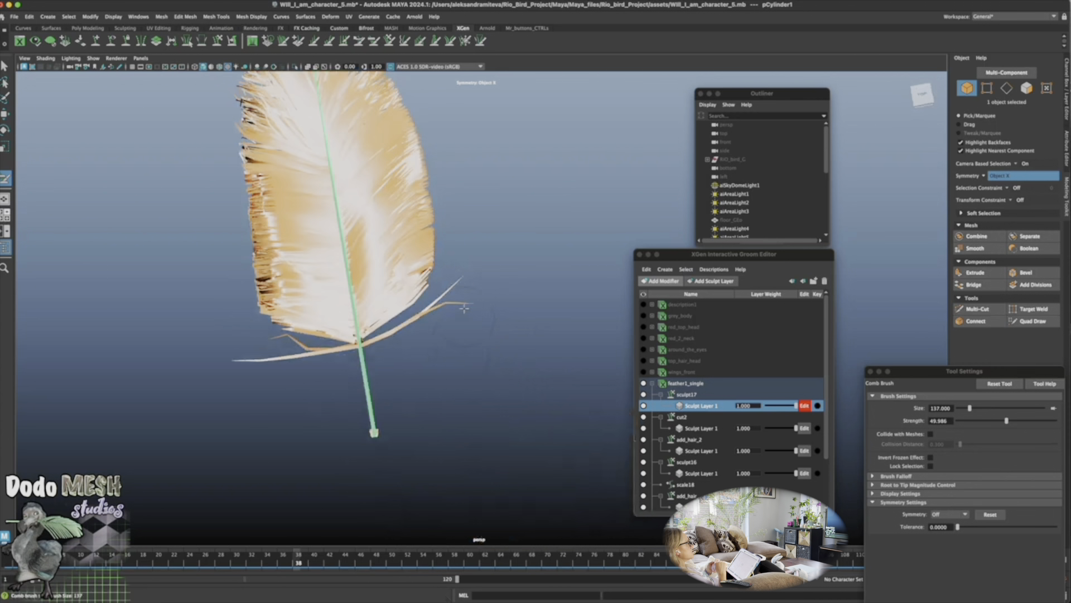
left_click_drag(450, 316, 435, 274)
mouse_move(392, 333)
left_mouse_down()
mouse_move(330, 364)
mouse_move(241, 355)
mouse_move(247, 340)
left_mouse_up()
mouse_move(468, 446)
left_mouse_down("alt")
mouse_move(462, 433)
mouse_move(469, 442)
left_mouse_up("alt")
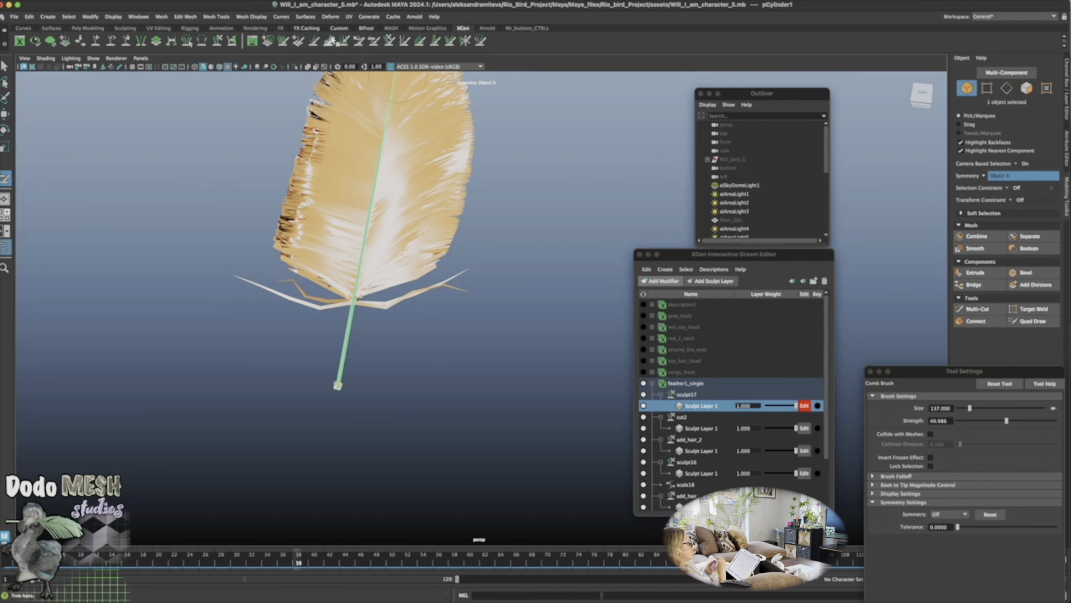
Shorten the long new hairs on both sides of the quill with the Cut brush, and deselect the shaft
left_click(330, 41)
left_click_drag(460, 279, 426, 318)
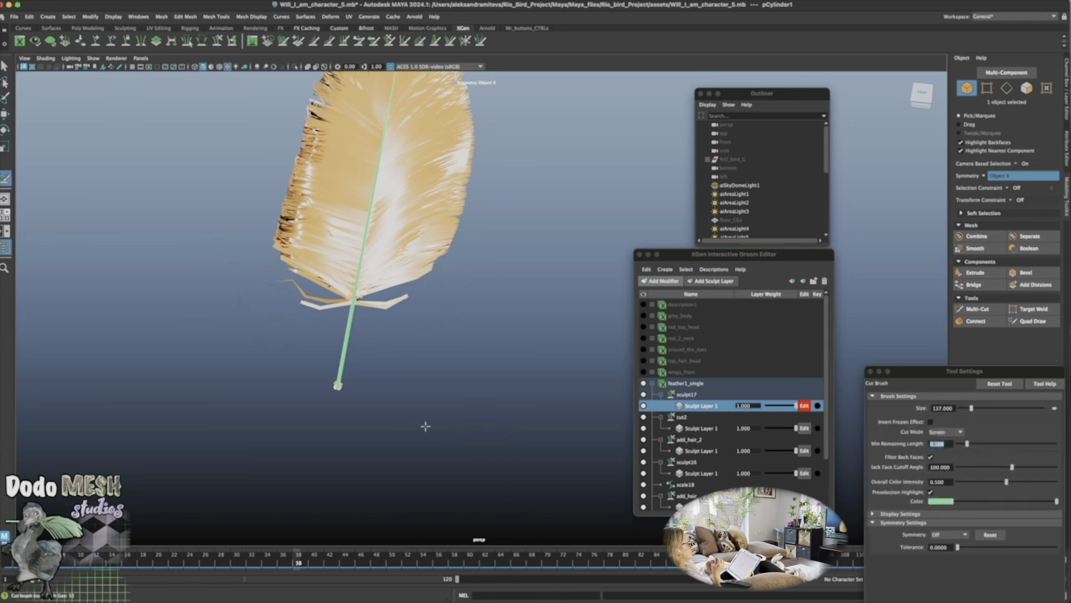
left_click_drag(426, 426, 457, 373, "alt")
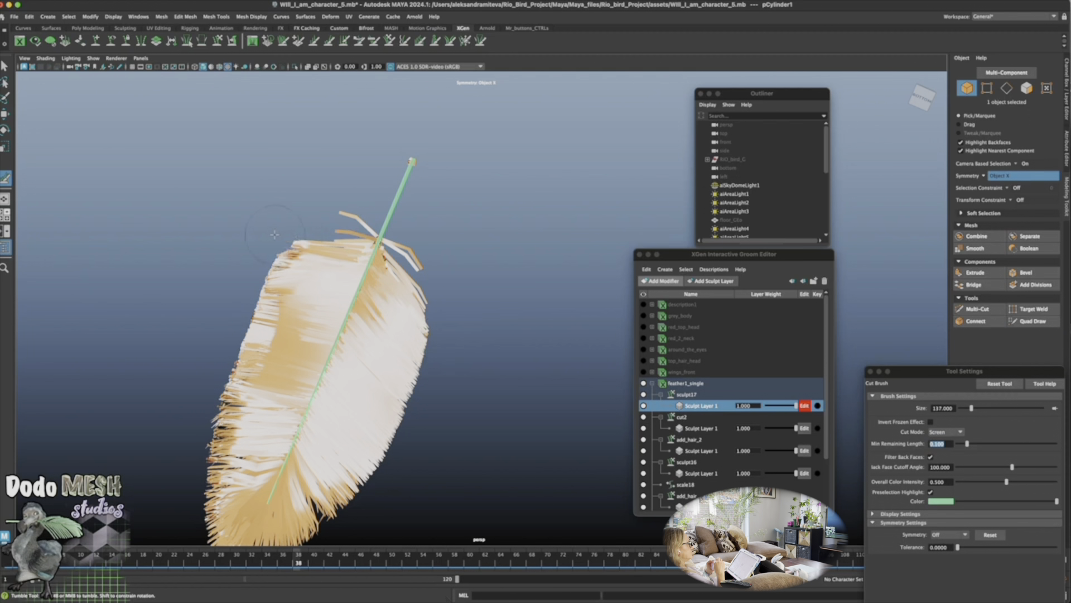
left_click_drag(275, 235, 514, 416, "alt")
right_click_drag(514, 416, 852, 431, "alt")
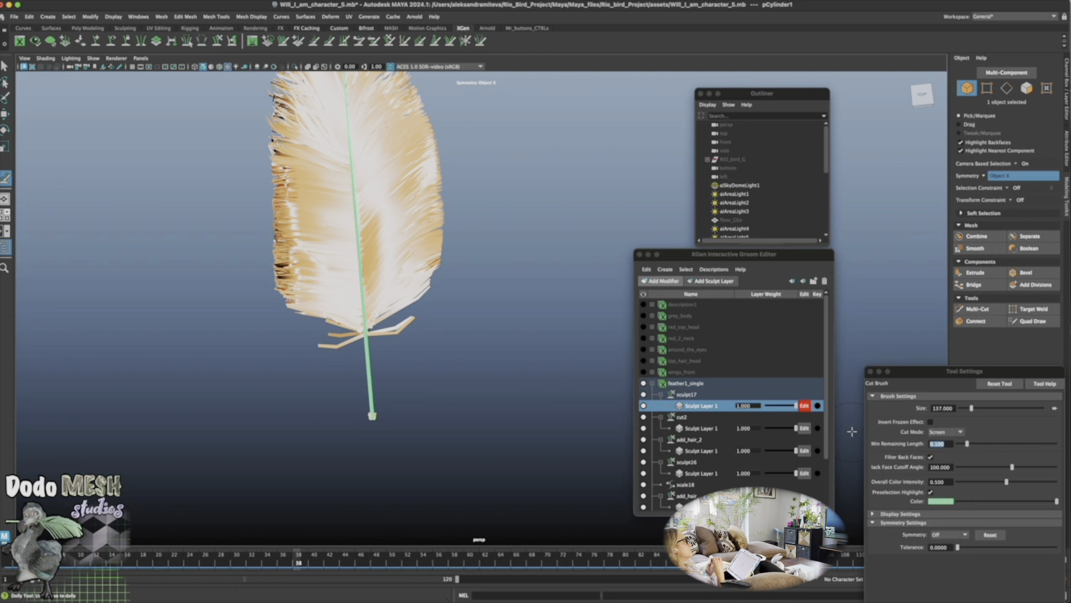
middle_click_drag(520, 340, 574, 452, "alt")
left_click_drag(574, 452, 530, 466, "alt")
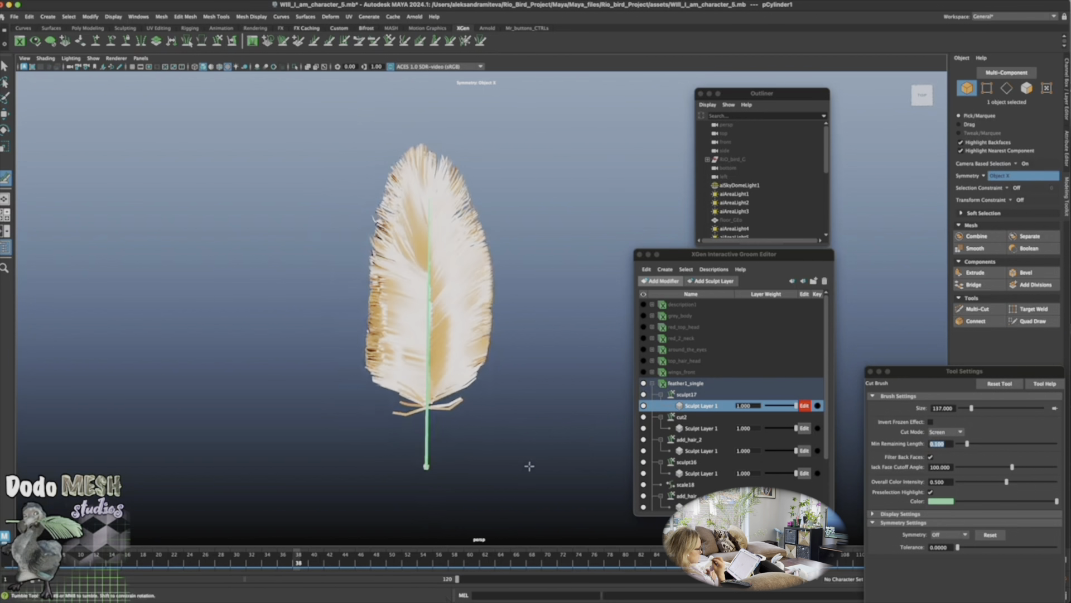
key("q")
left_click(529, 408)
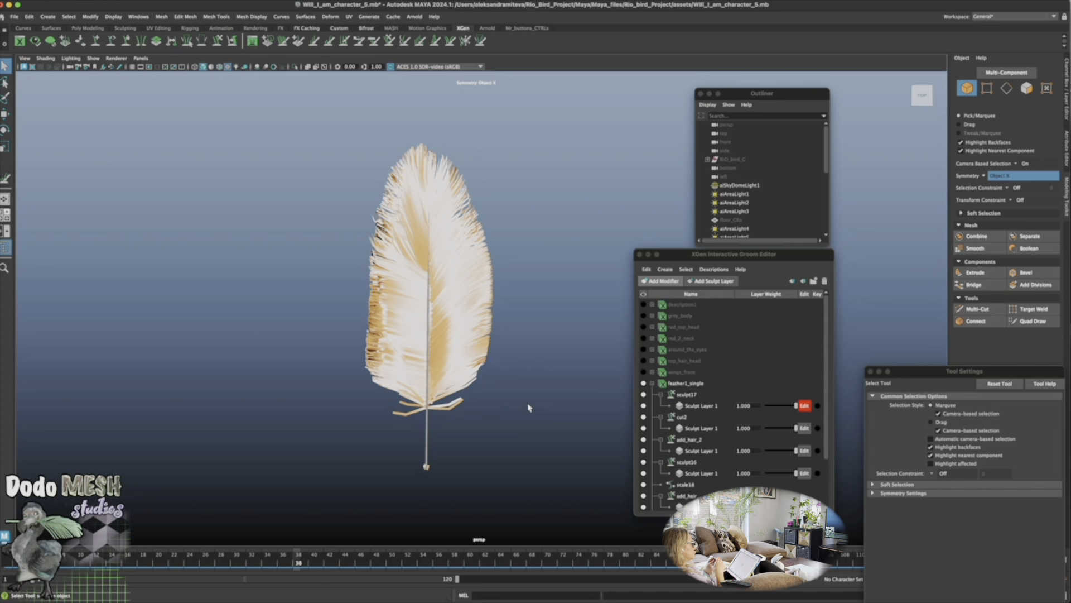
Bring up the Channel Box and Layer Editor, and move the Tool Settings window clear of them
left_click_drag(940, 372, 889, 312)
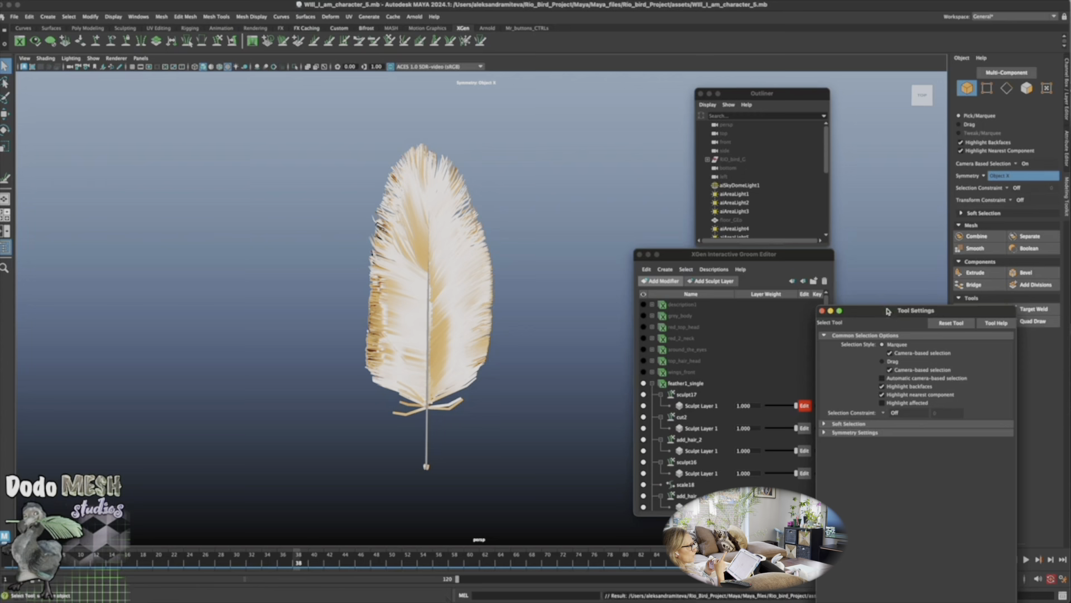
left_click_drag(504, 463, 467, 440, "alt")
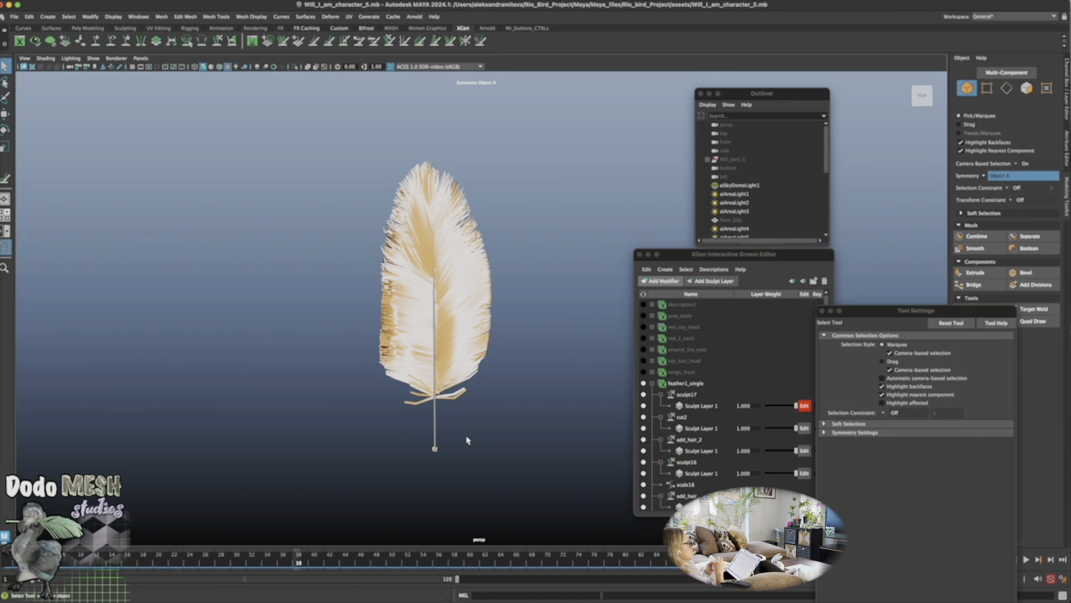
left_click(1067, 100)
left_click_drag(921, 310, 812, 254)
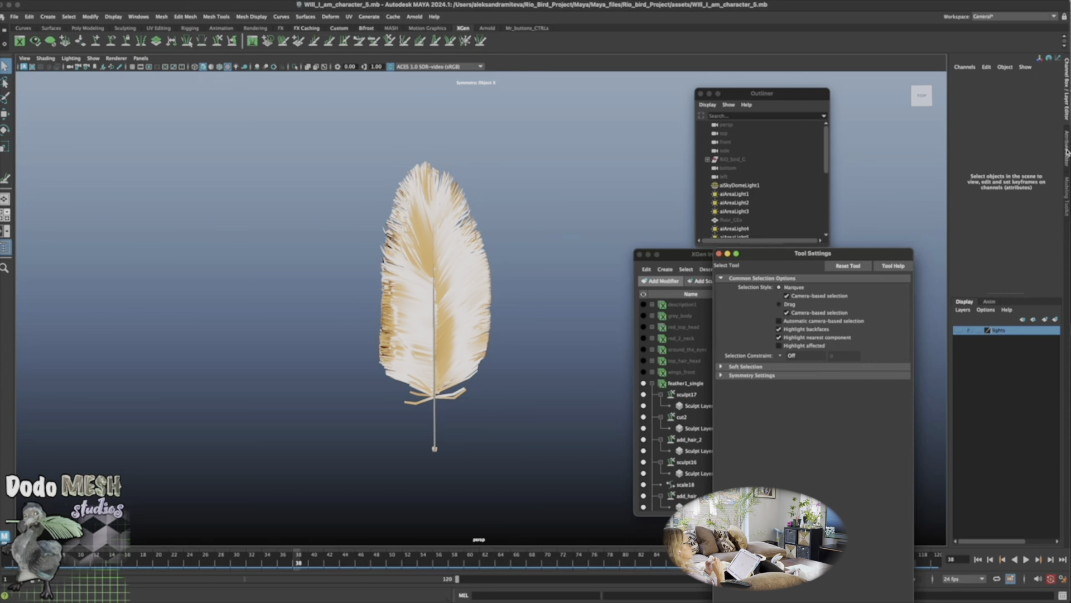
Show the lights layer and start a live Arnold render of the feather, framed closer
left_click(961, 332)
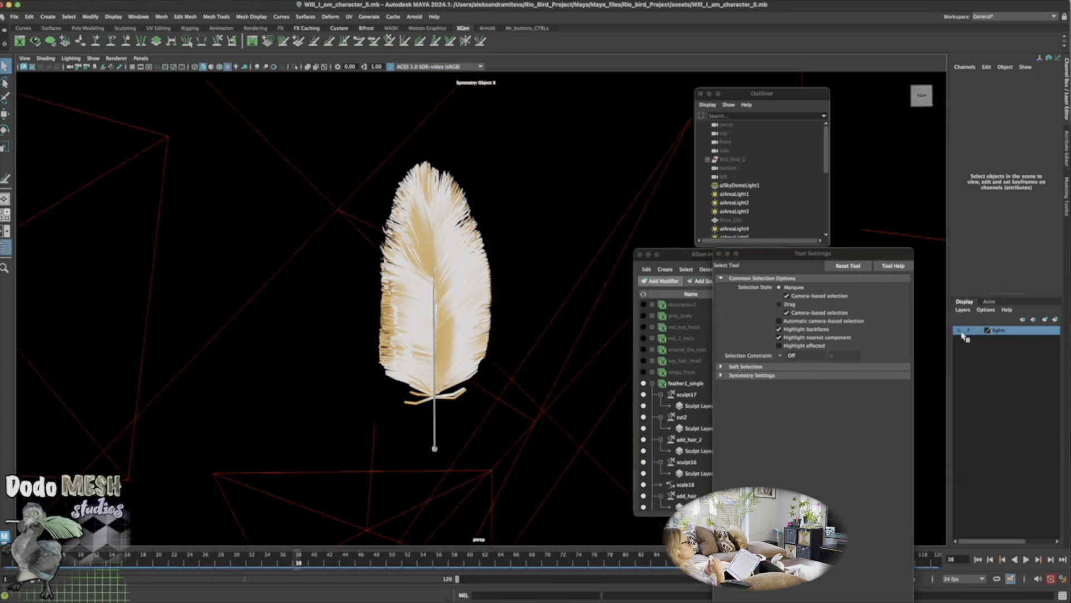
left_click(414, 16)
left_click(441, 42)
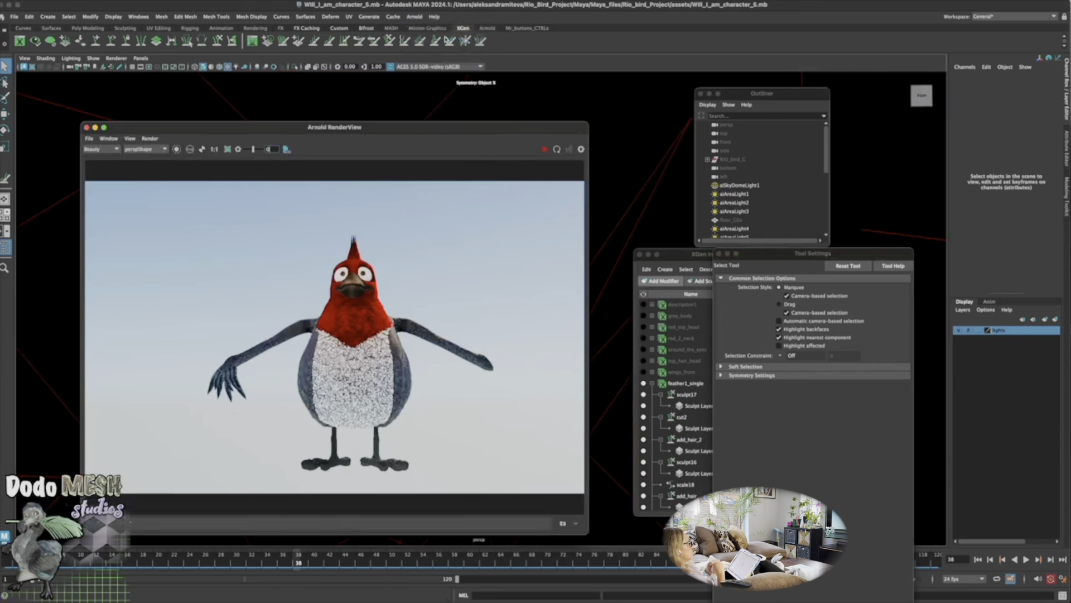
left_click(545, 150)
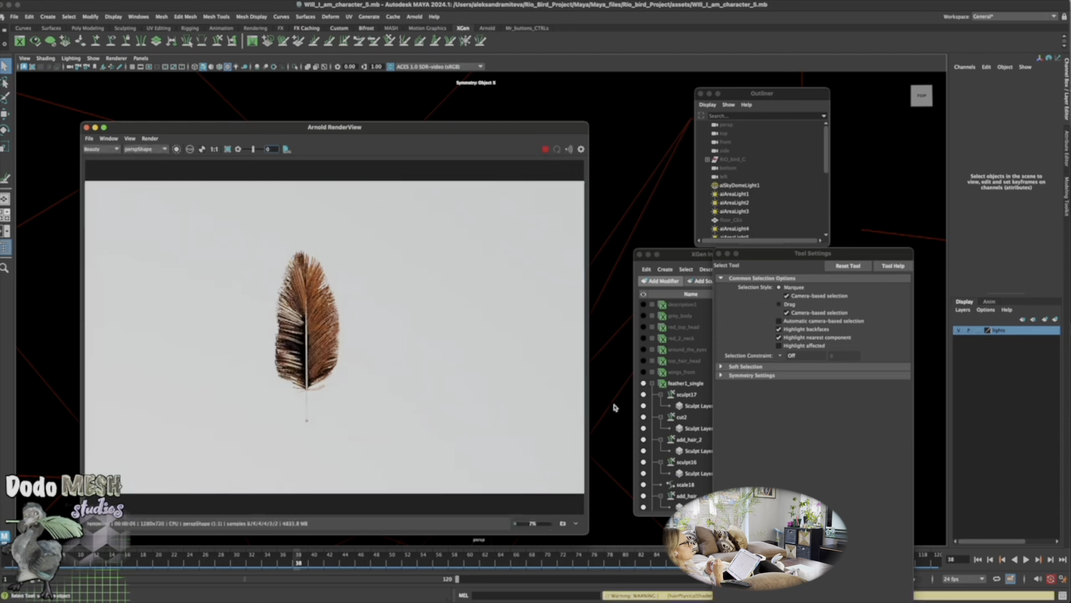
scroll(622, 415, "up", 2)
scroll(624, 416, "up", 2)
middle_click_drag(607, 437, 637, 438, "alt")
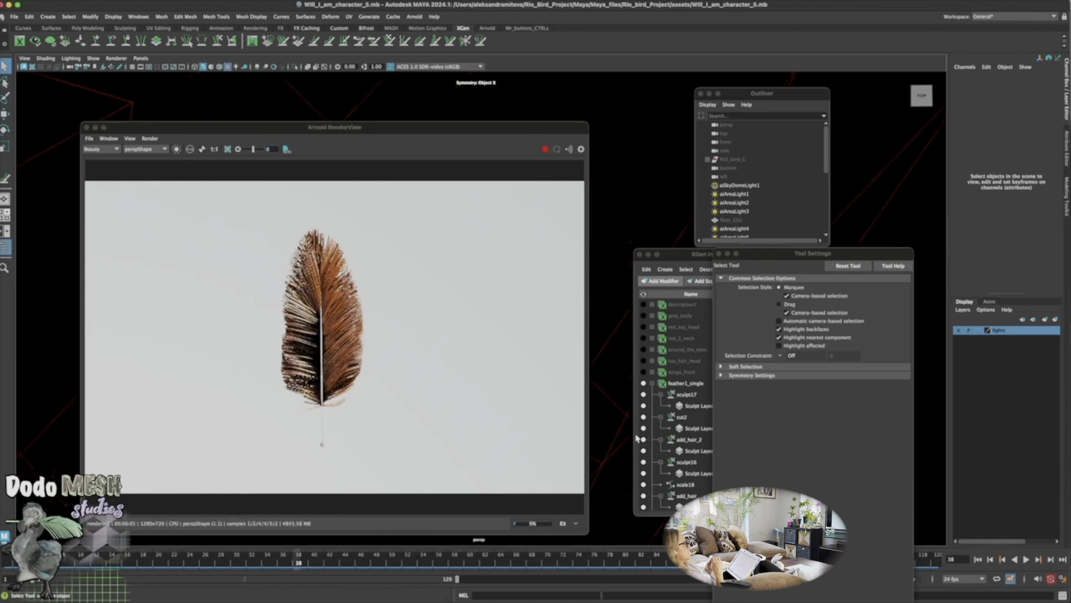
Set the Root Color and Tip Color of feather1_single's hair shader to the dark blue from the color history
left_click_drag(791, 254, 774, 320)
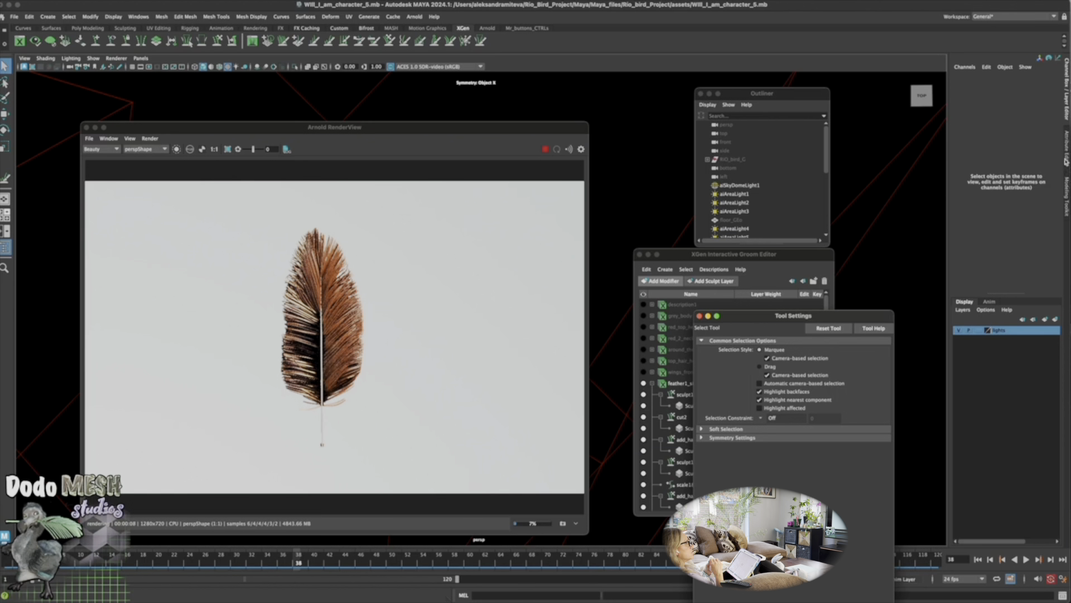
left_click(676, 382)
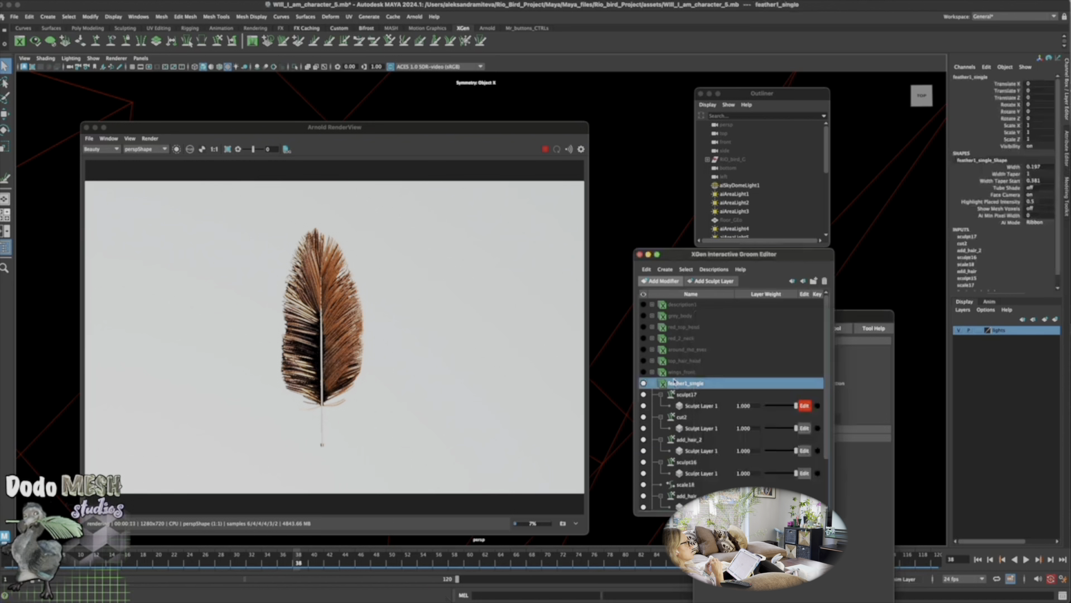
left_click(1067, 150)
left_click(1055, 75)
left_click(1027, 75)
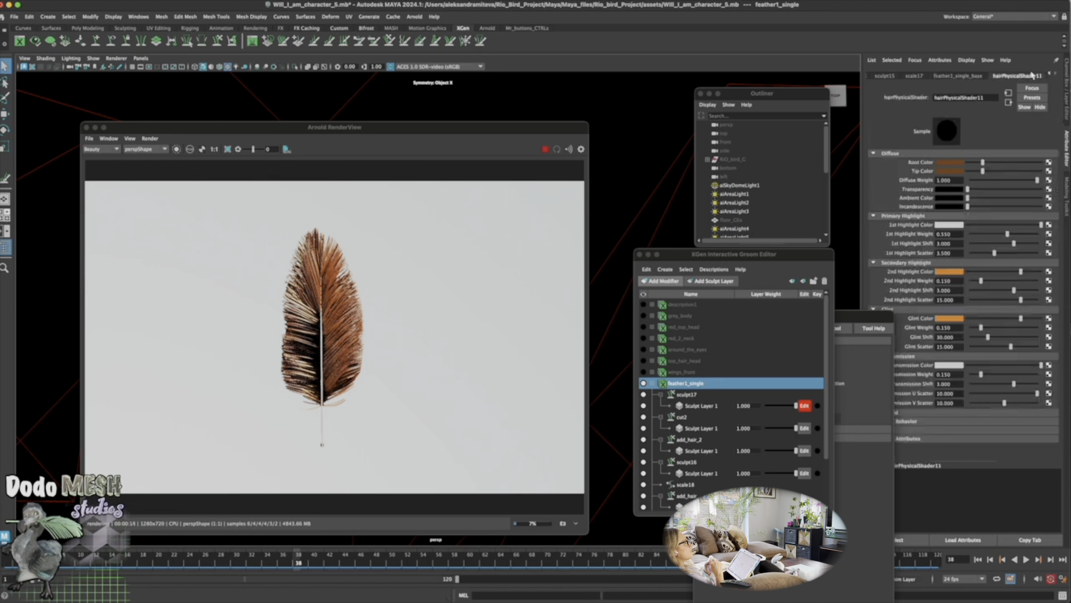
left_click(950, 163)
left_click(906, 158)
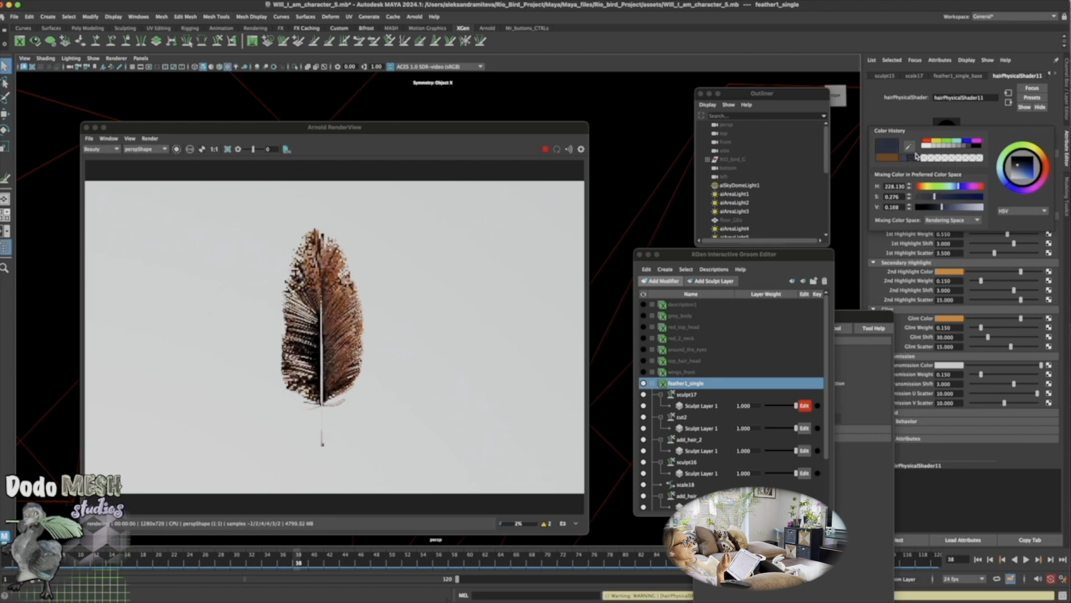
left_click(956, 170)
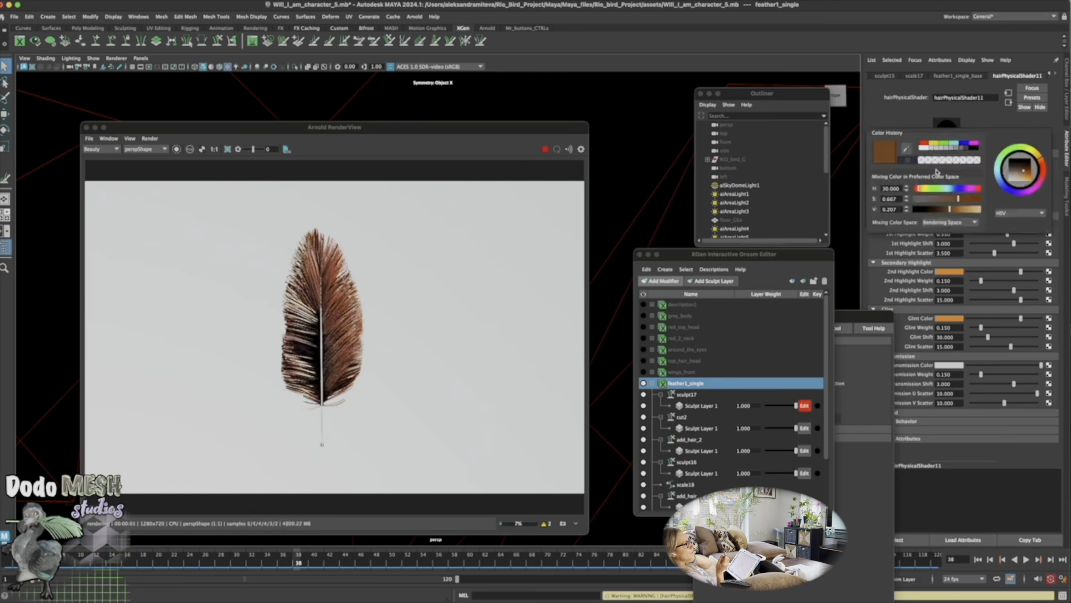
left_click(909, 162)
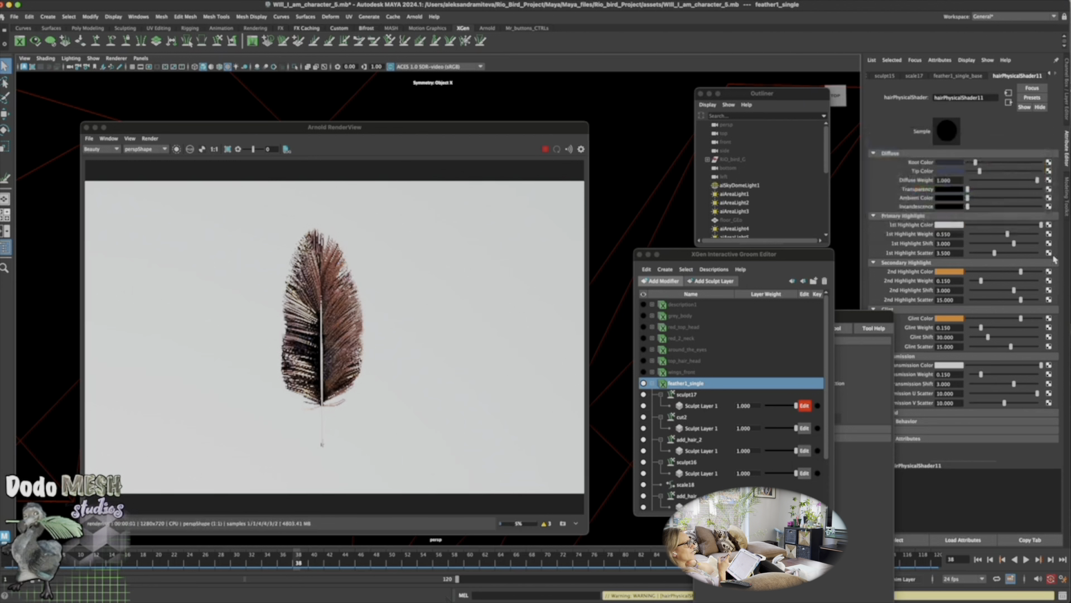
Uncover the shader's Arnold settings and lock its unsupported attributes
left_click_drag(850, 317, 788, 347)
left_click(918, 412)
left_click(962, 426)
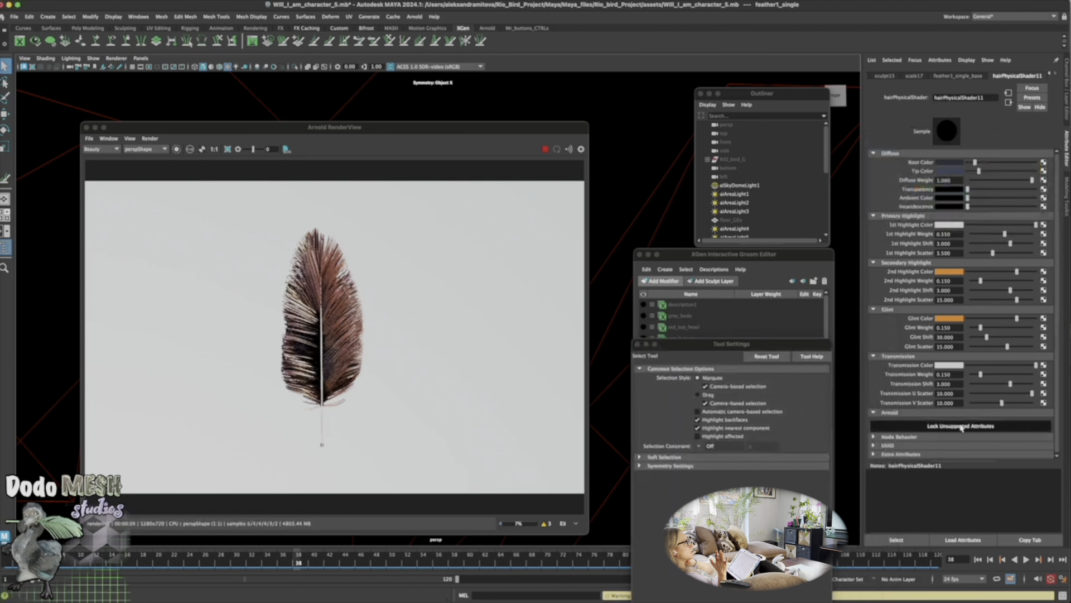
Set the shader's 2nd Highlight and Transmission colors to the recent dark blue, and its 1st Highlight Color to grey with value 0.209
left_click(956, 225)
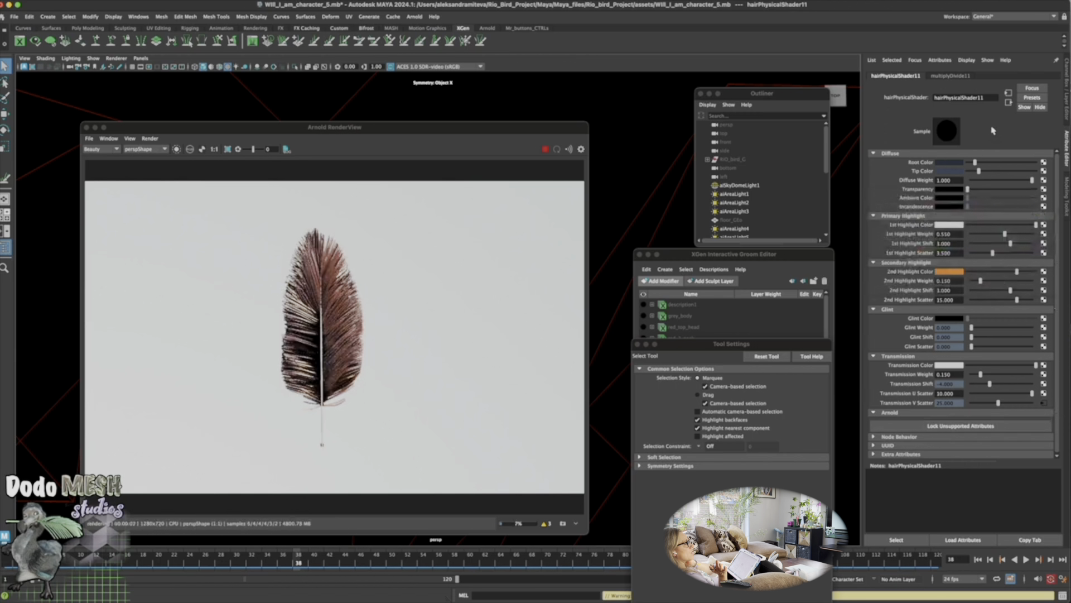
left_click(949, 273)
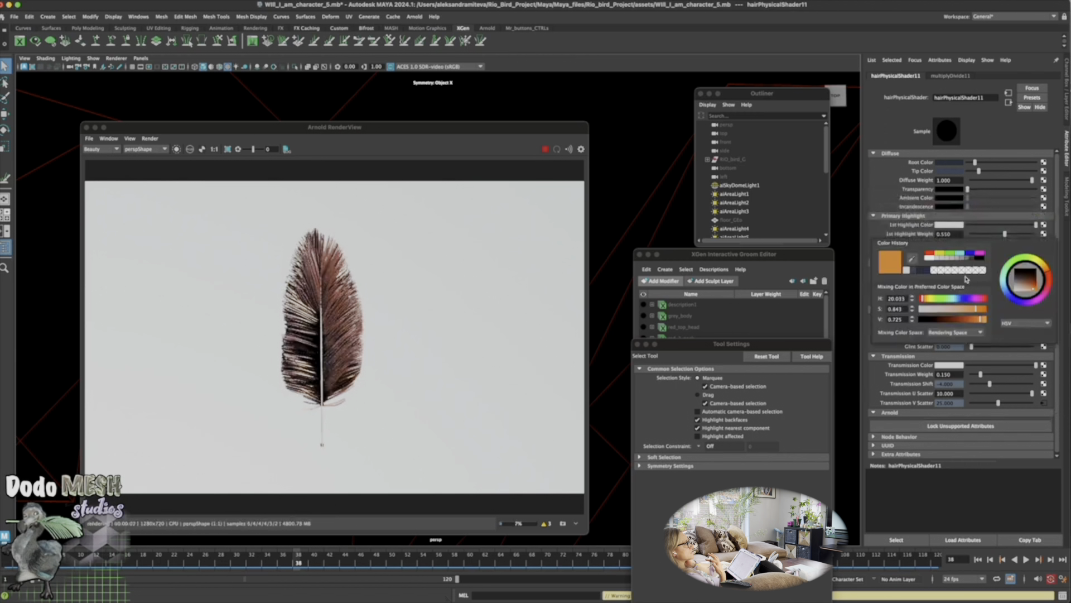
left_click(915, 271)
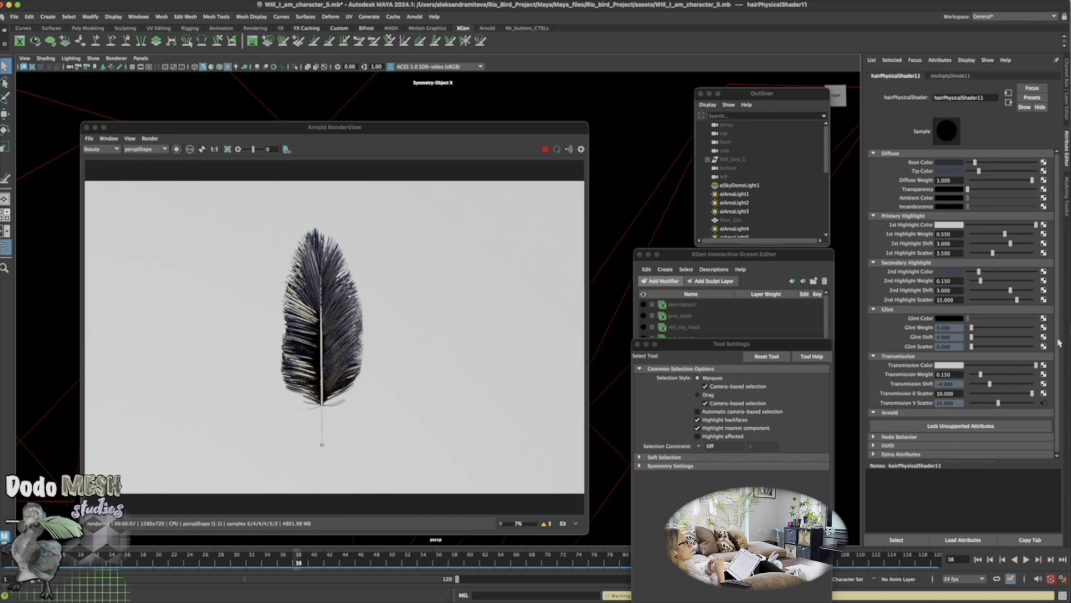
left_click(944, 366)
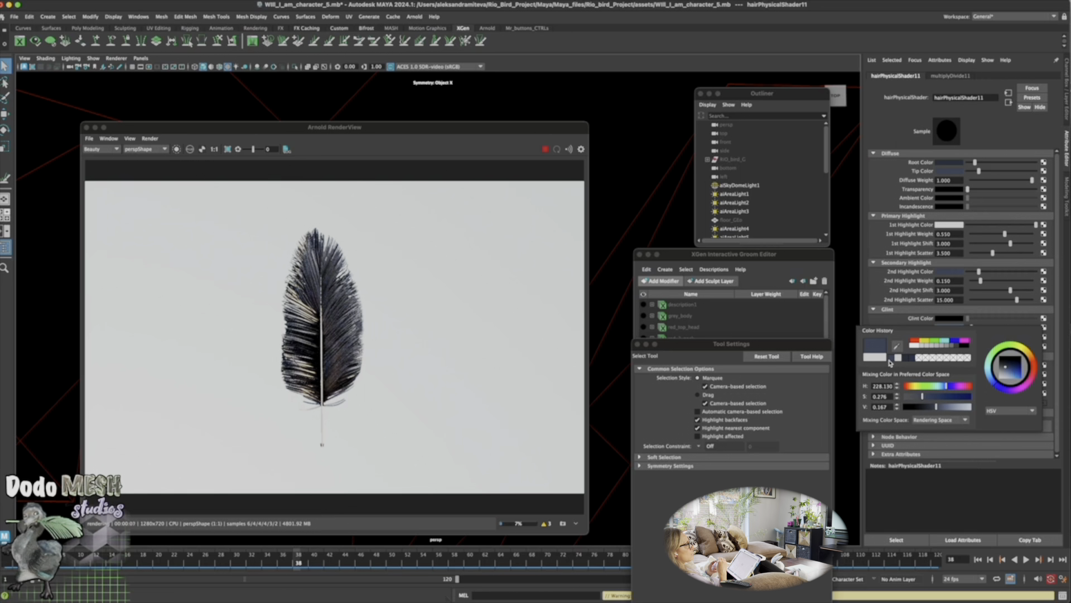
left_click(949, 225)
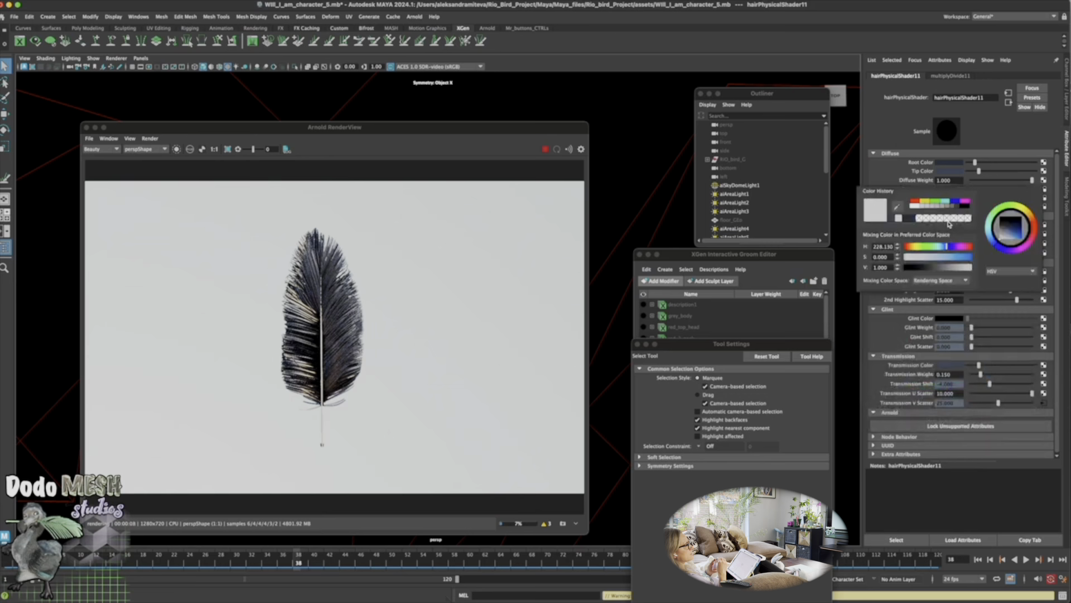
left_click(942, 269)
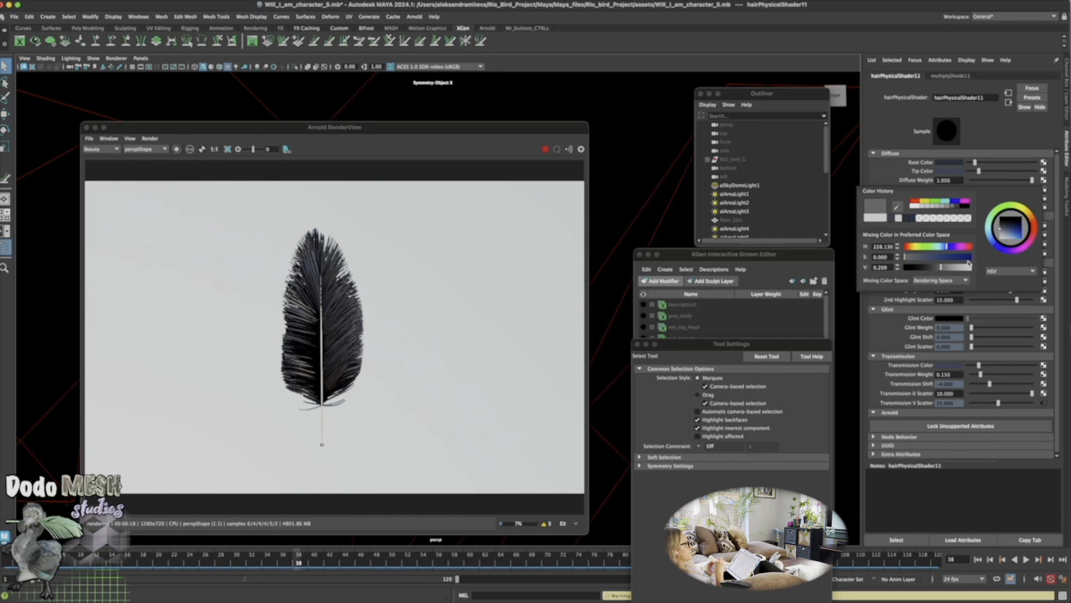
Select the feather1_single description and raise its base Density Multiplier to 400
left_click(725, 255)
left_click(685, 382)
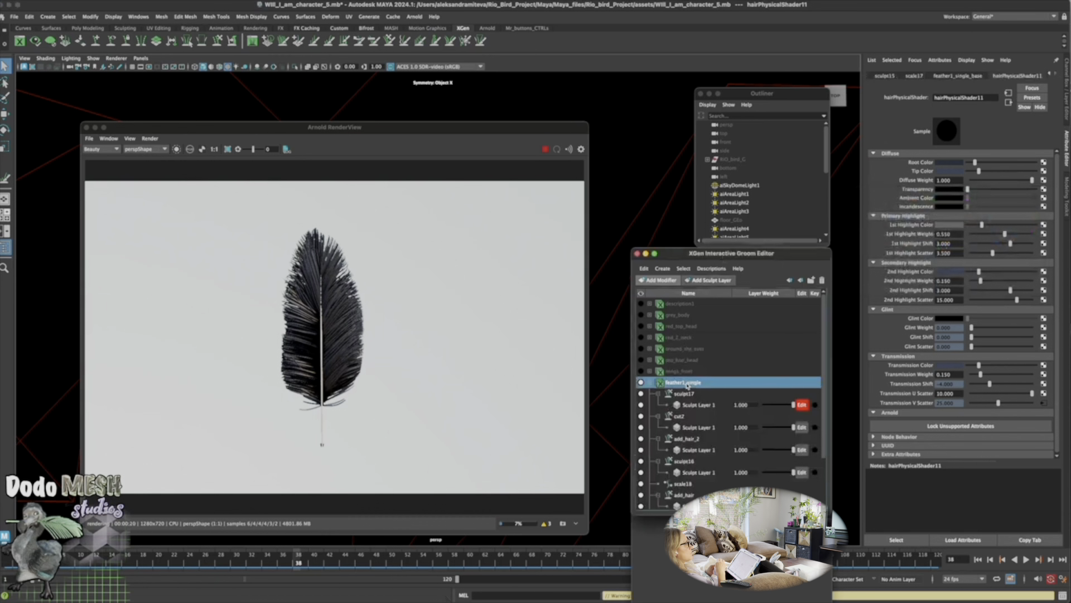
left_click(975, 77)
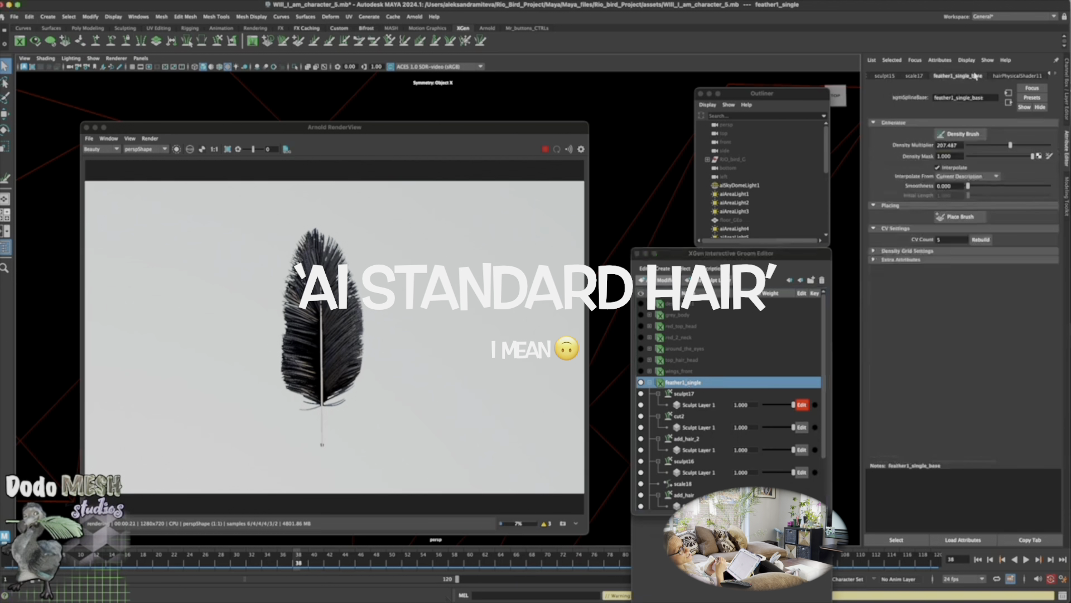
left_click_drag(1011, 145, 1055, 151)
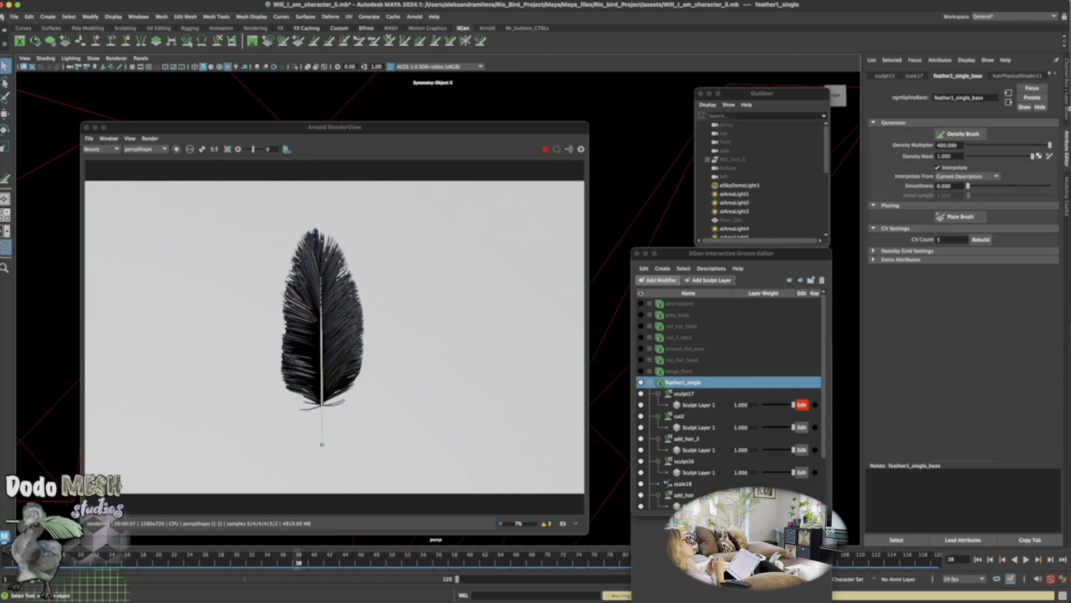
Reduce the Width Scale of feather1_single_Shape to 0.027 for thinner barbs
left_click(1068, 108)
left_click(1067, 137)
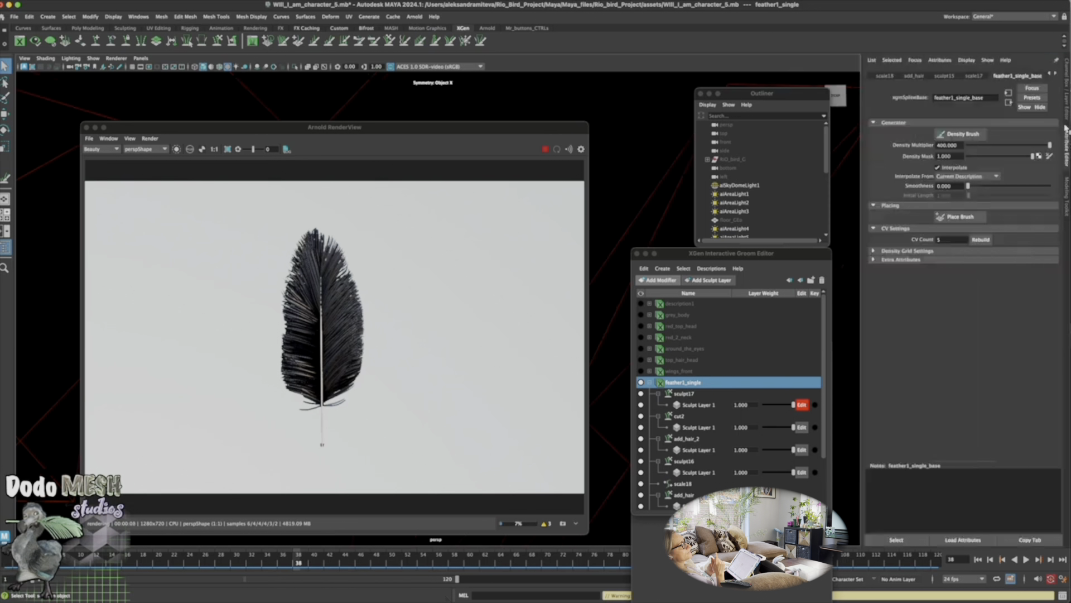
left_click(1049, 73)
left_click(1049, 74)
left_click(1049, 73)
left_click(1049, 73)
left_click(1050, 73)
left_click(904, 76)
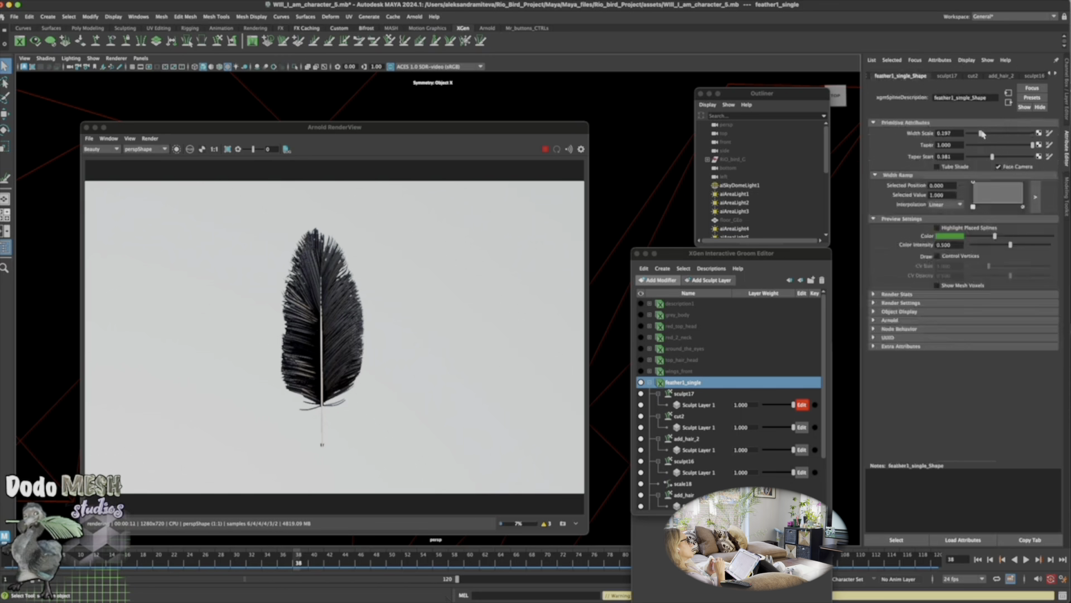
left_click_drag(981, 135, 971, 134)
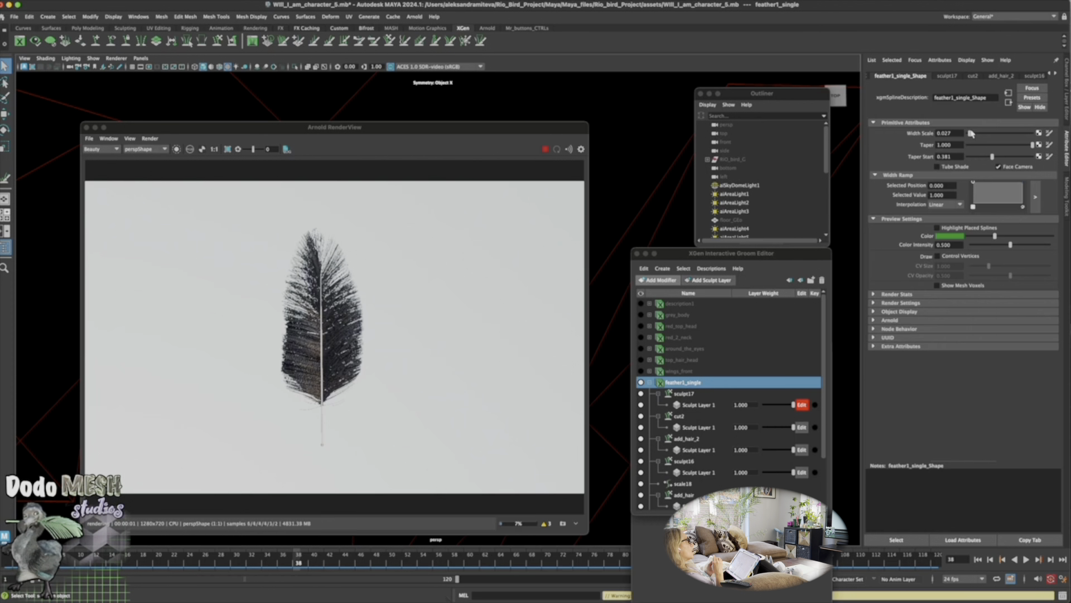
View the feather from farther away, with the Arnold render window moved lower so the feather's upper part stays uncovered
left_click_drag(499, 131, 552, 390)
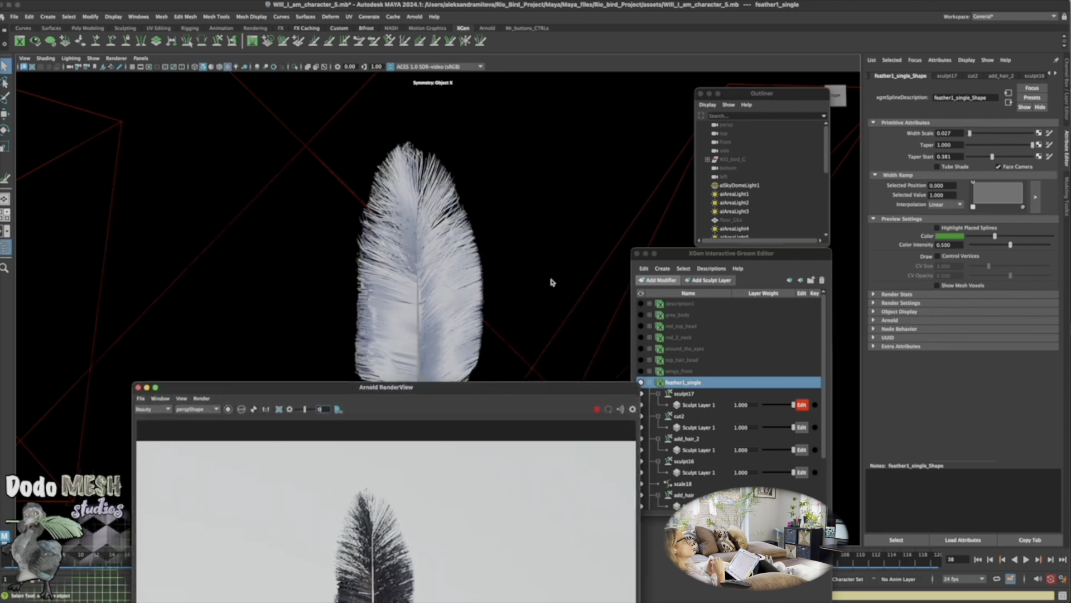
right_click_drag(555, 278, 501, 276, "alt")
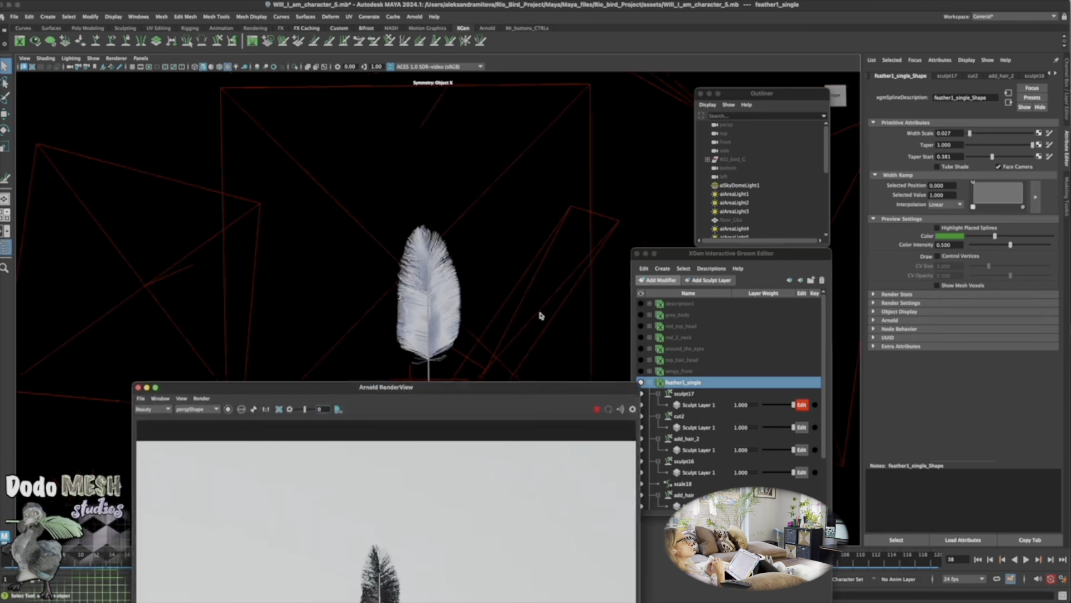
middle_click_drag(535, 338, 531, 273, "alt")
left_click_drag(503, 391, 484, 269)
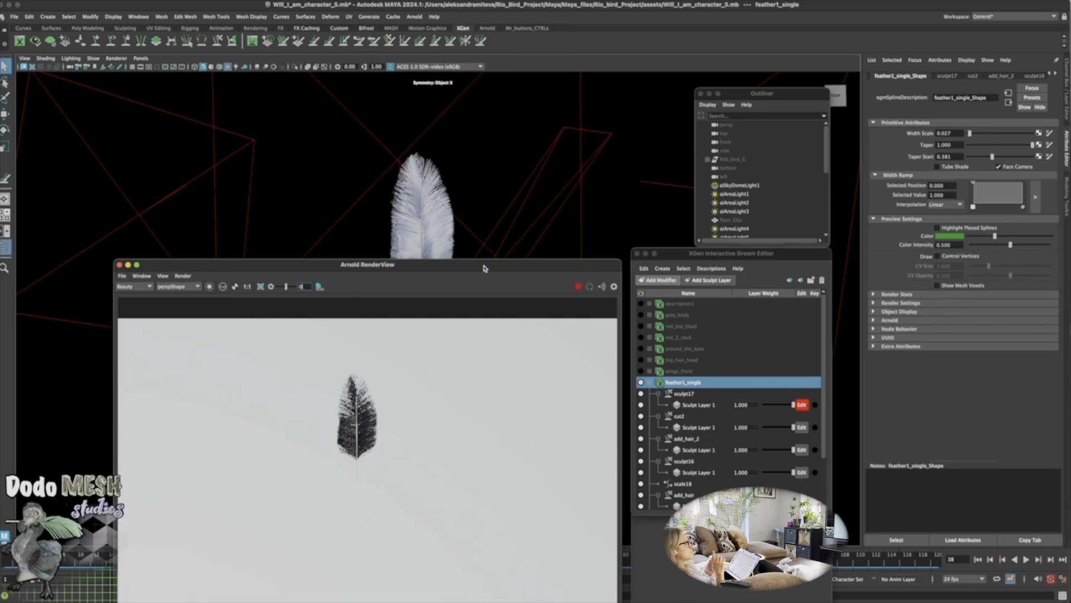
Raise the Density Multiplier of feather1_single_base to 600 and finally to 700
left_click(1054, 73)
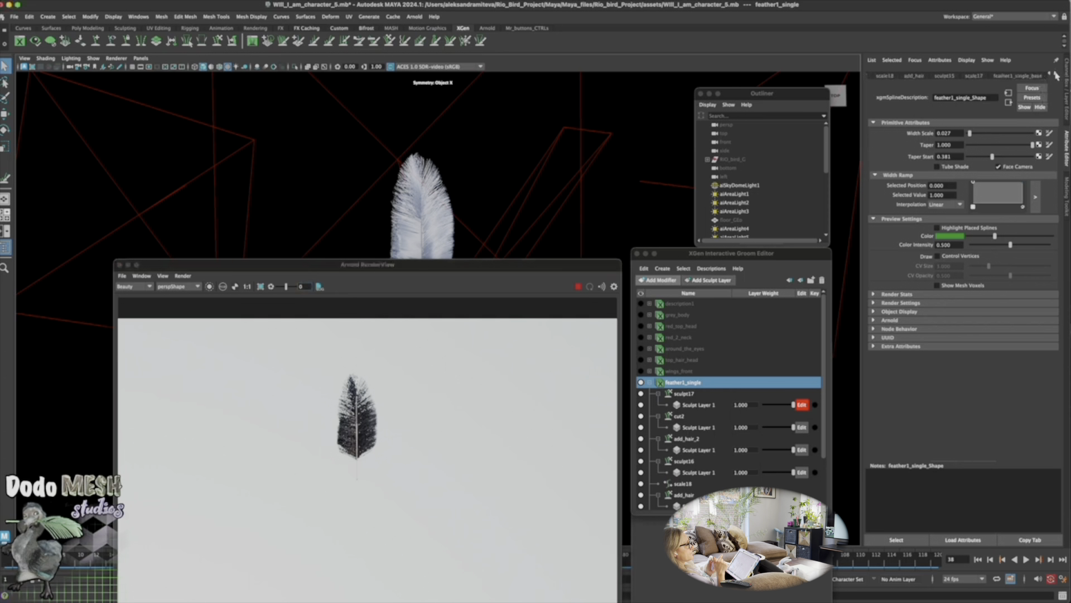
left_click(1056, 74)
left_click(983, 76)
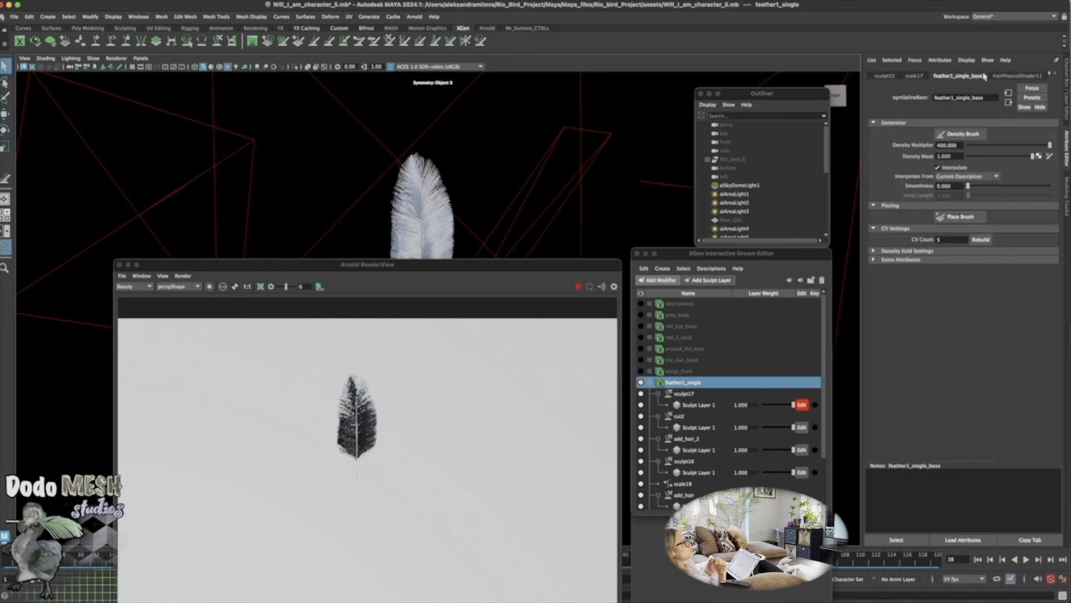
left_click_drag(946, 143, 934, 143)
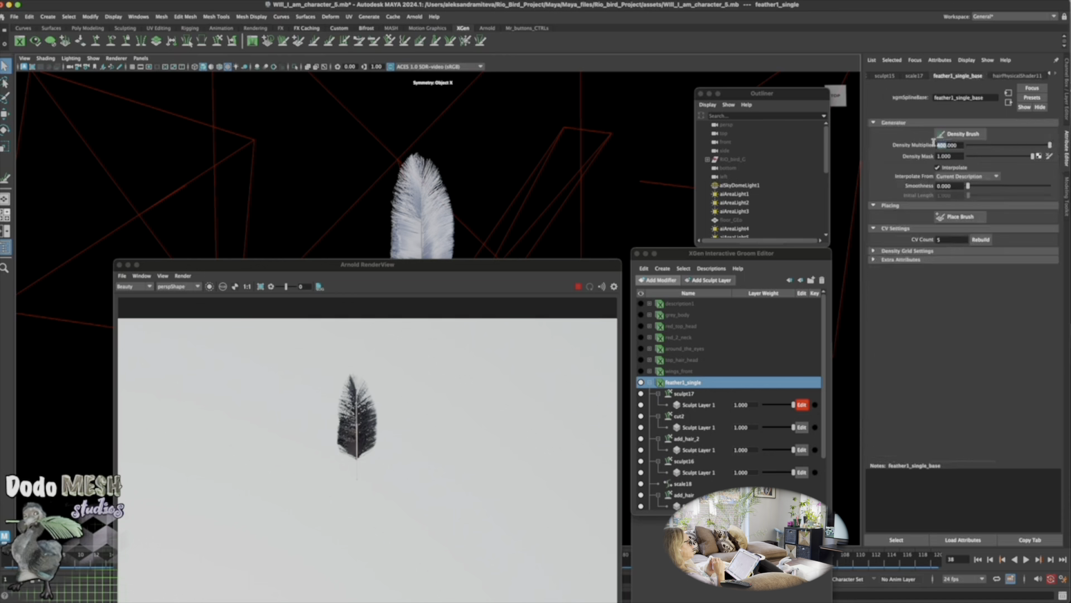
type("600")
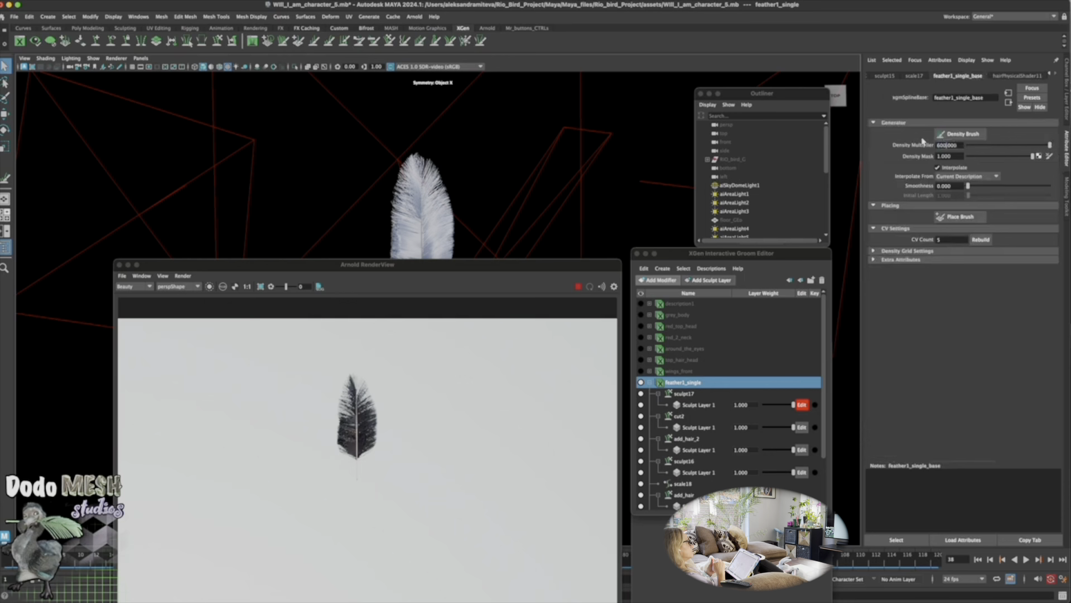
key("Return")
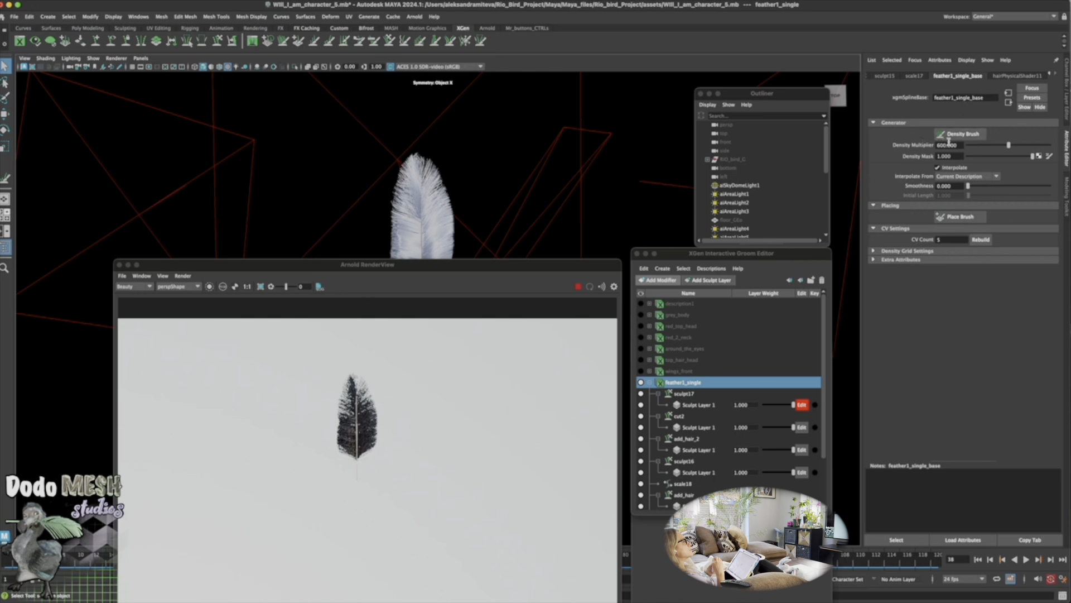
left_click_drag(946, 144, 923, 134)
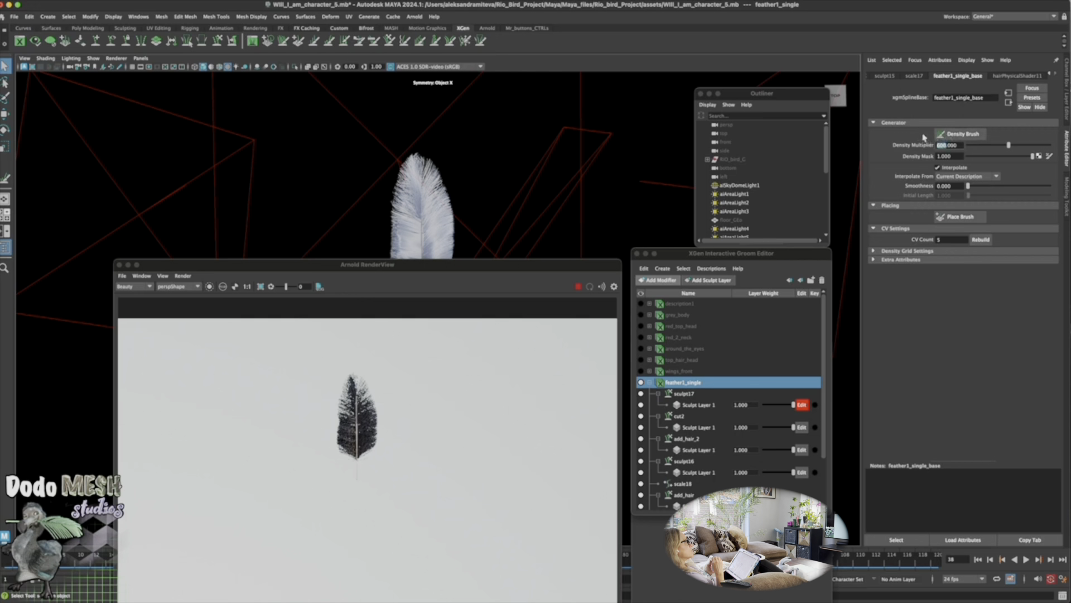
type("700")
key("Return")
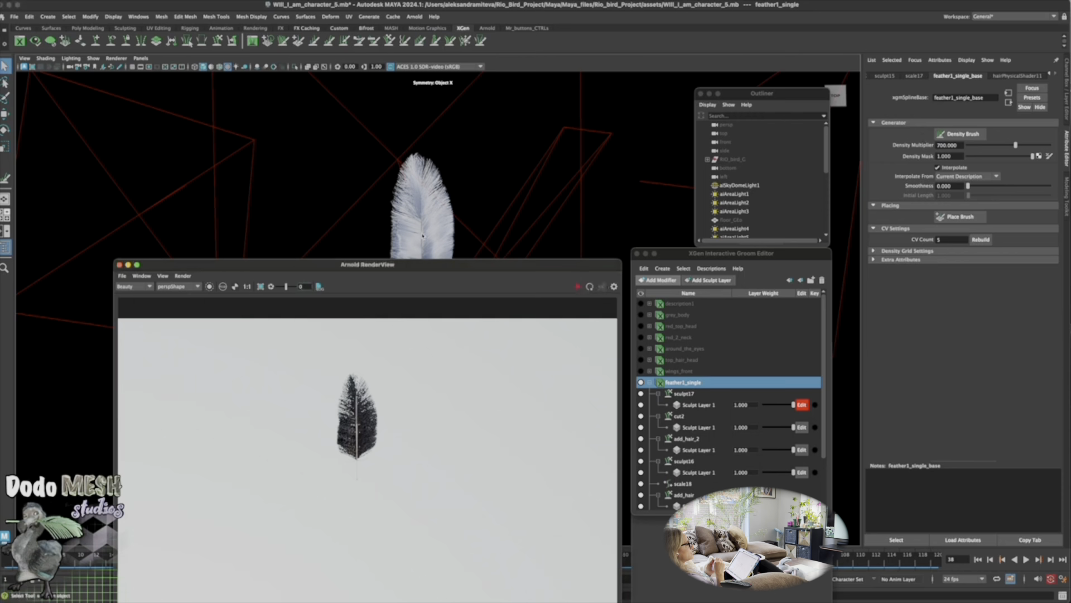
Select the feather's central shaft cylinder in object mode and delete its construction history
left_click(419, 236)
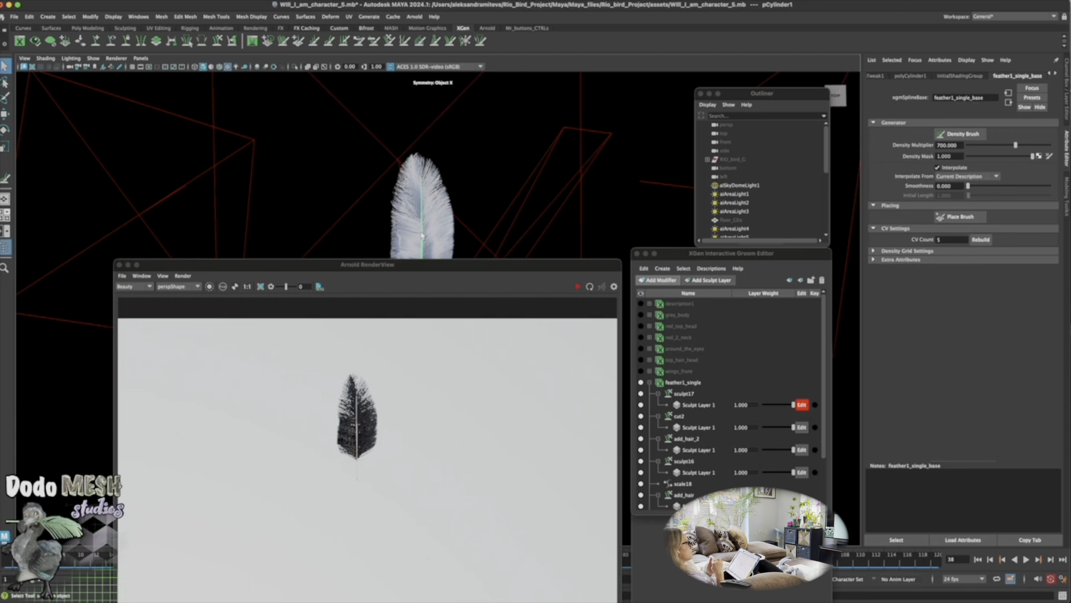
right_click(422, 236)
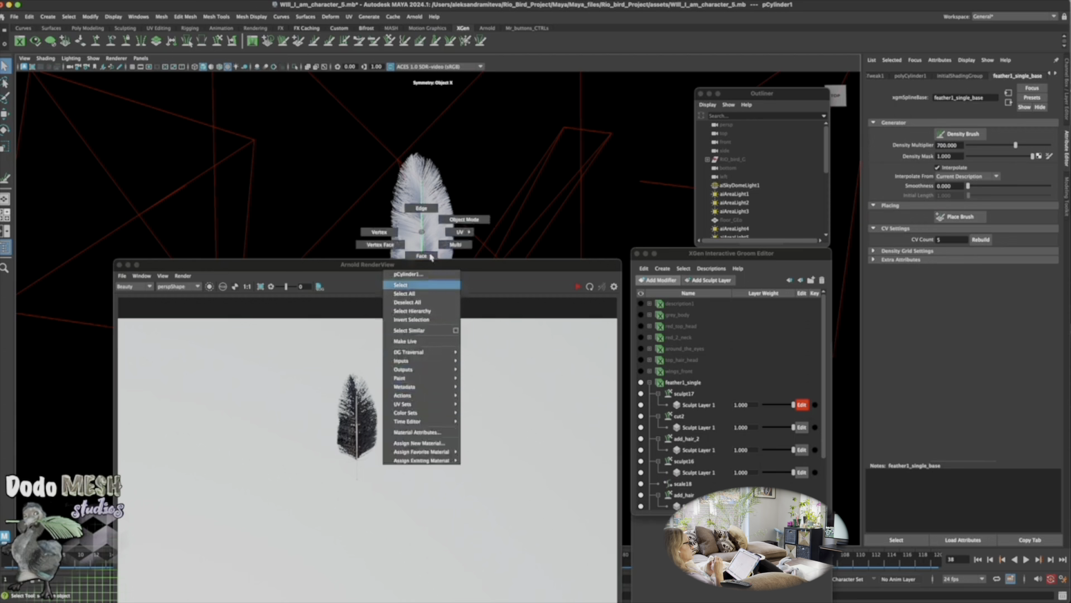
right_click(423, 213)
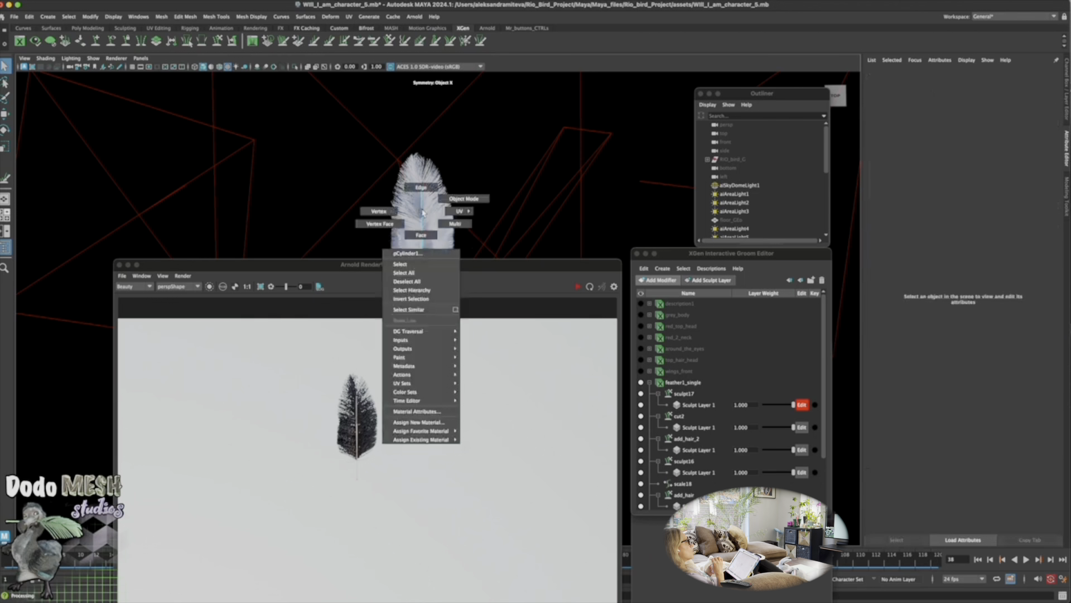
left_click(463, 199)
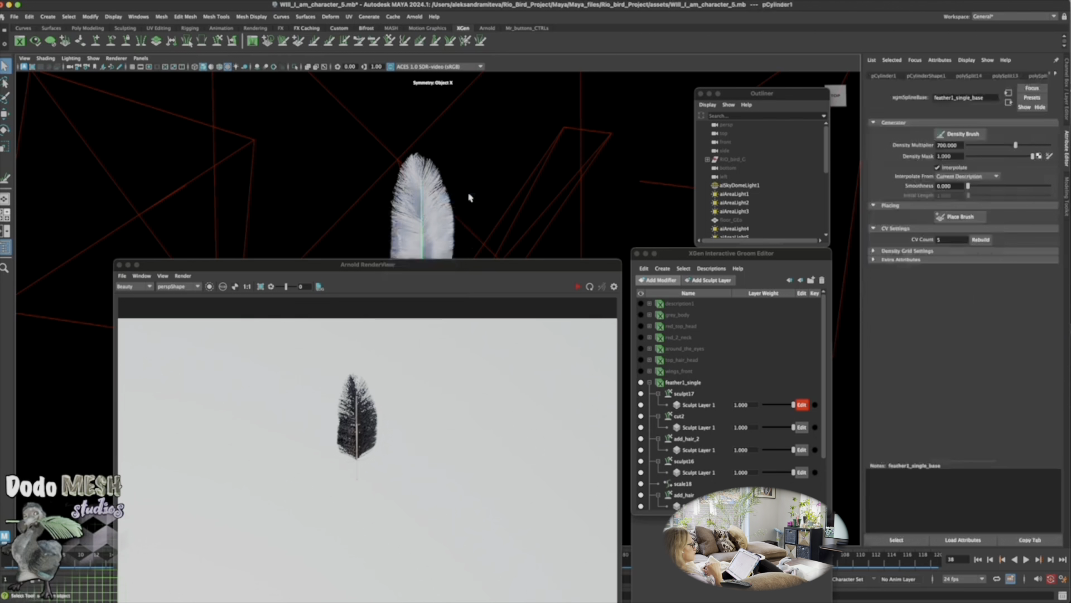
left_click(1057, 75)
left_click(1057, 74)
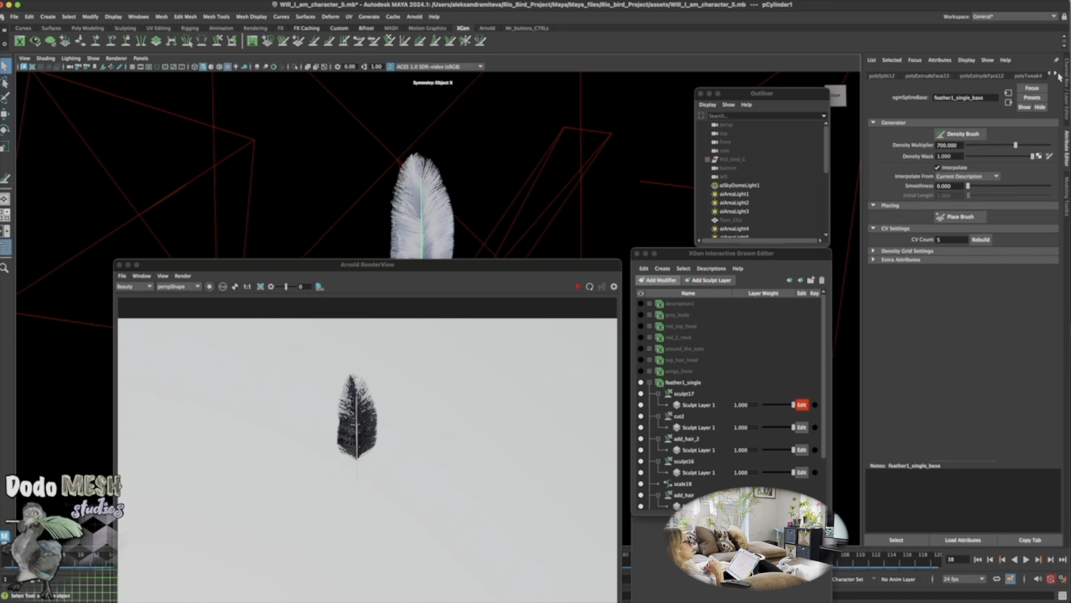
left_click(1057, 75)
left_click(1057, 75)
left_click(1057, 74)
left_click(30, 16)
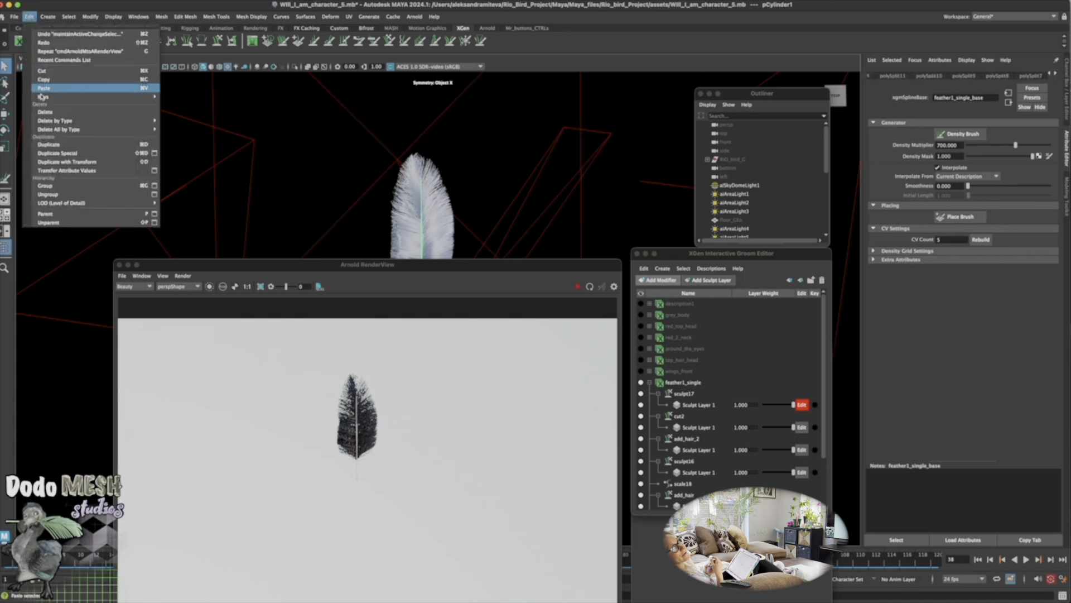
mouse_move(86, 121)
left_click(179, 122)
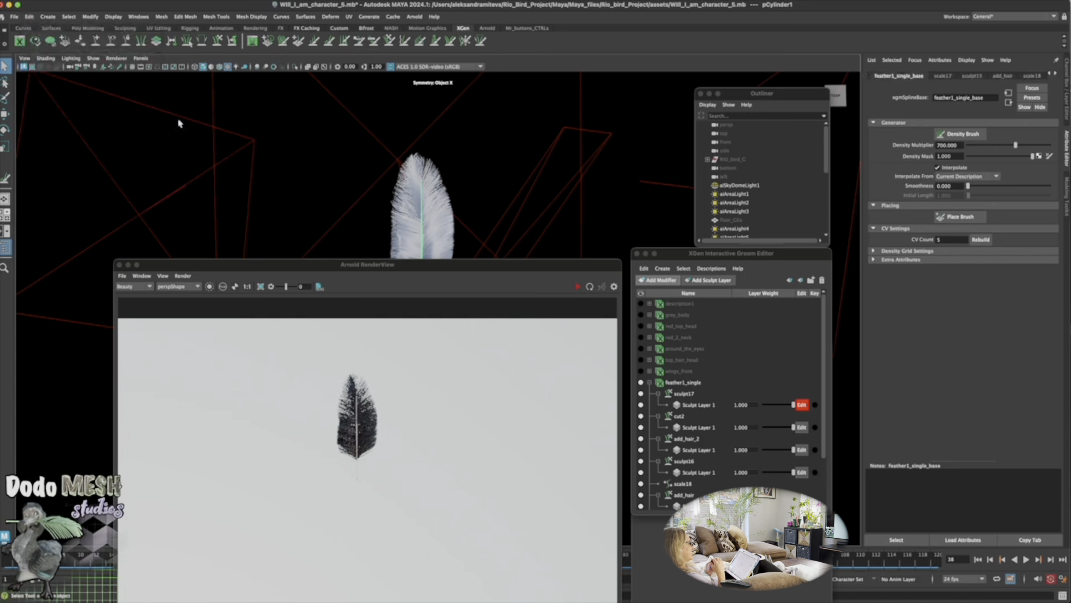
Check the shaft cylinder's standardSurface1 material and assign a new aiStandardSurface material to the shaft
left_click(1056, 74)
left_click(1056, 75)
left_click(1056, 75)
left_click(1056, 75)
left_click(1023, 75)
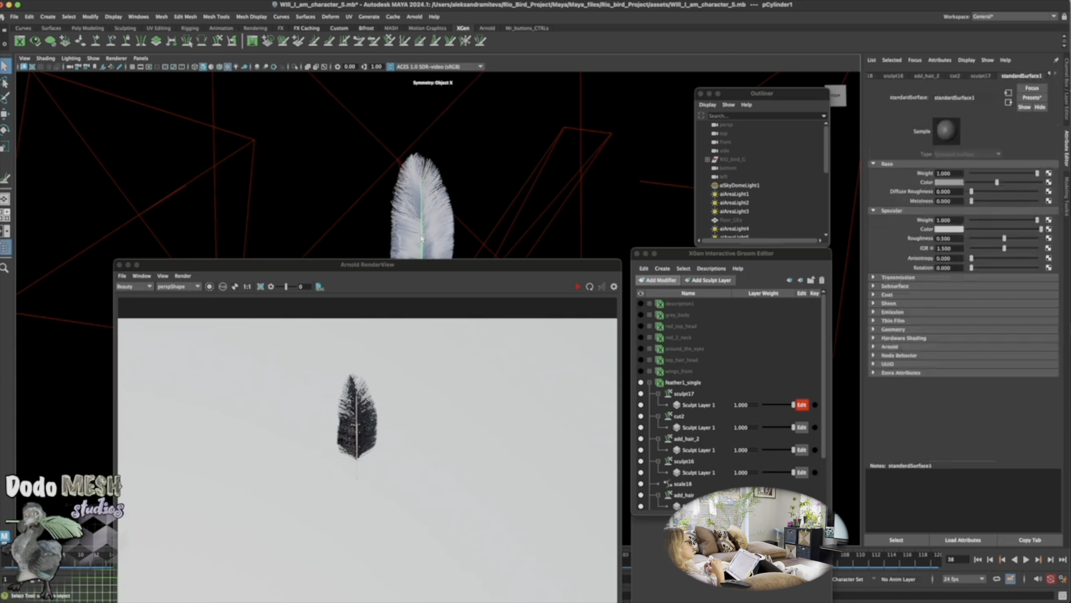
right_click_drag(423, 239, 430, 448)
left_click(382, 278)
left_click(446, 389)
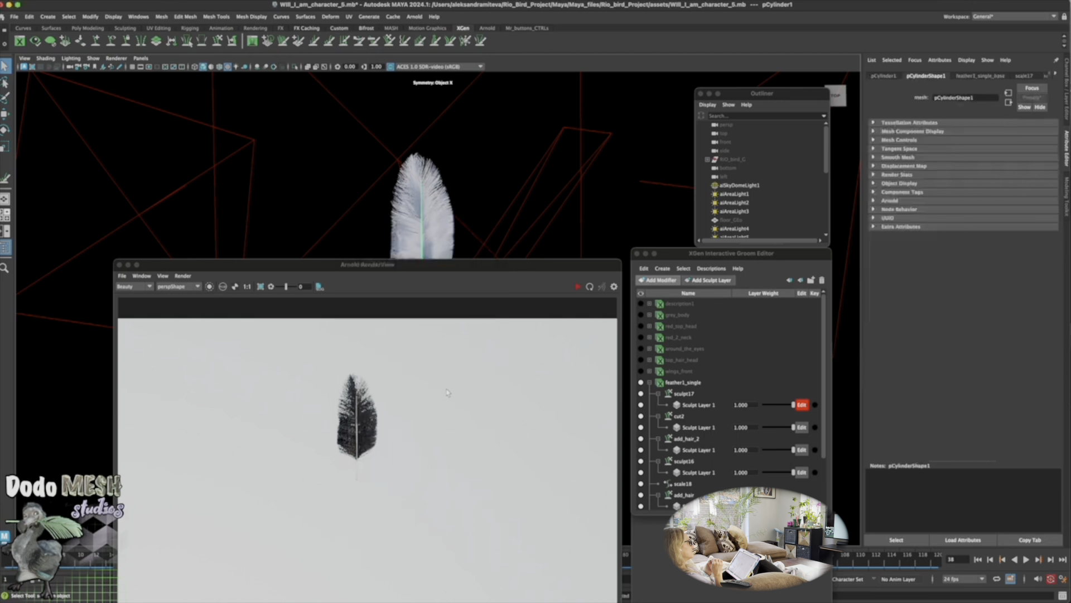
Rename the shaft's new material as feather_stem_M
left_click_drag(985, 97, 926, 97)
type("feather_ste")
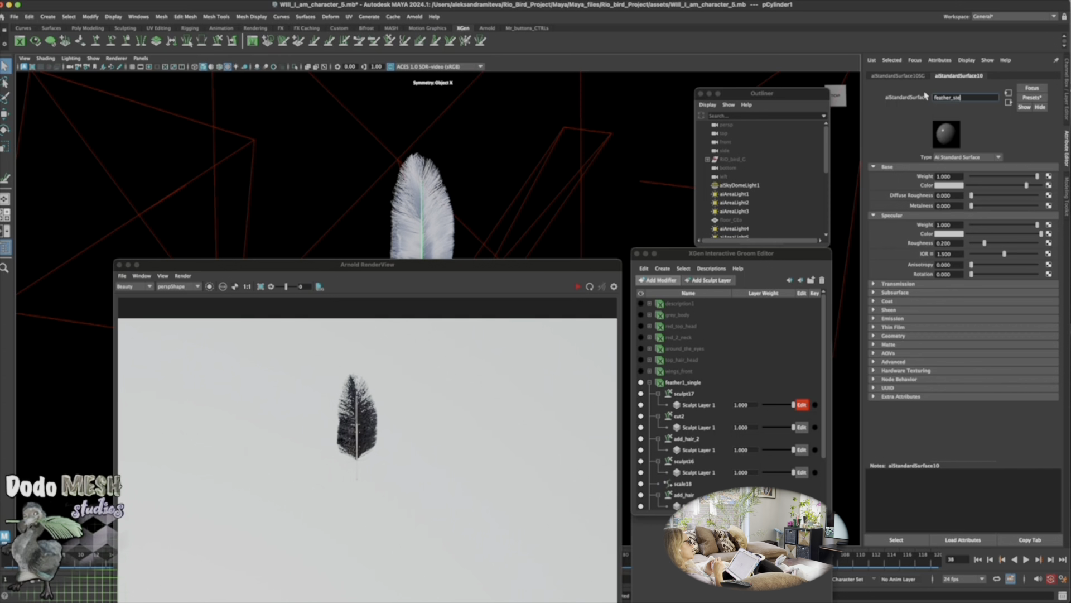
type("m_M")
key("Return")
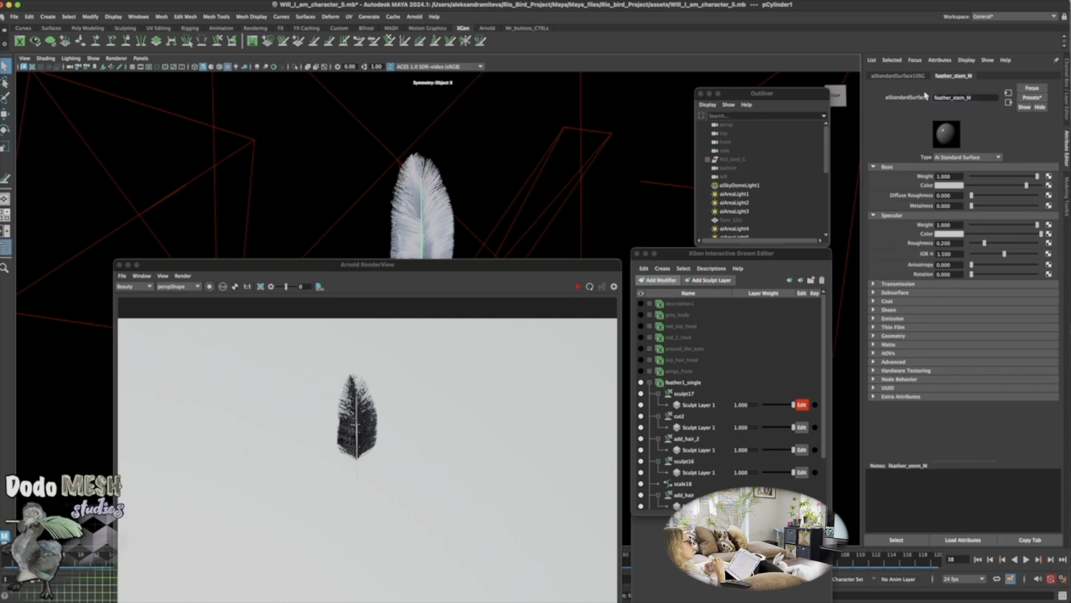
Darken the base color of feather_stem_M to a near-black value of about 0.074 and start the live Arnold render
left_click(949, 185)
left_click(950, 231)
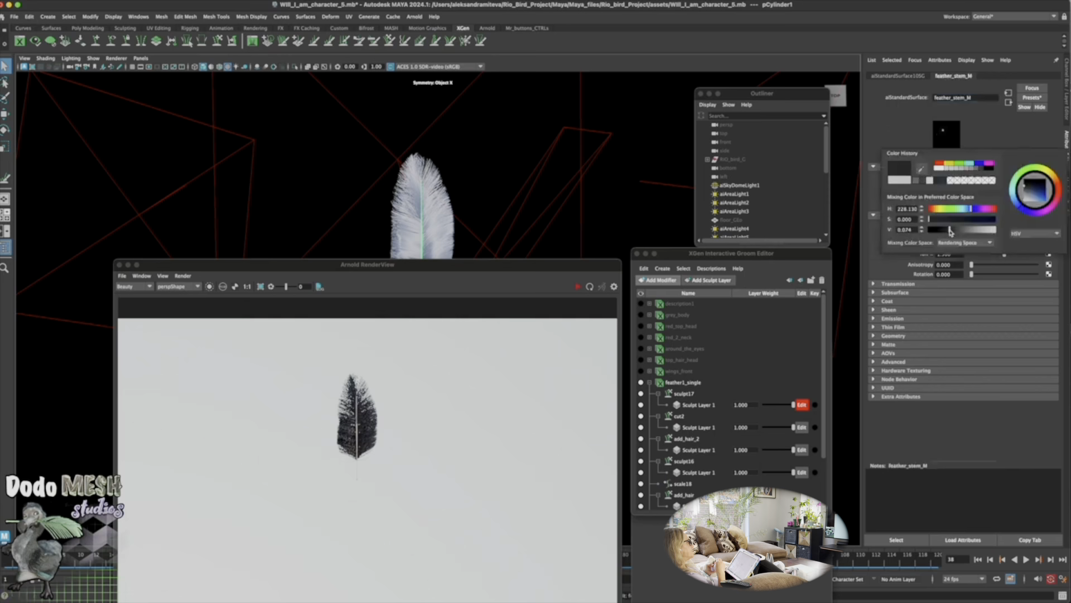
left_click(578, 286)
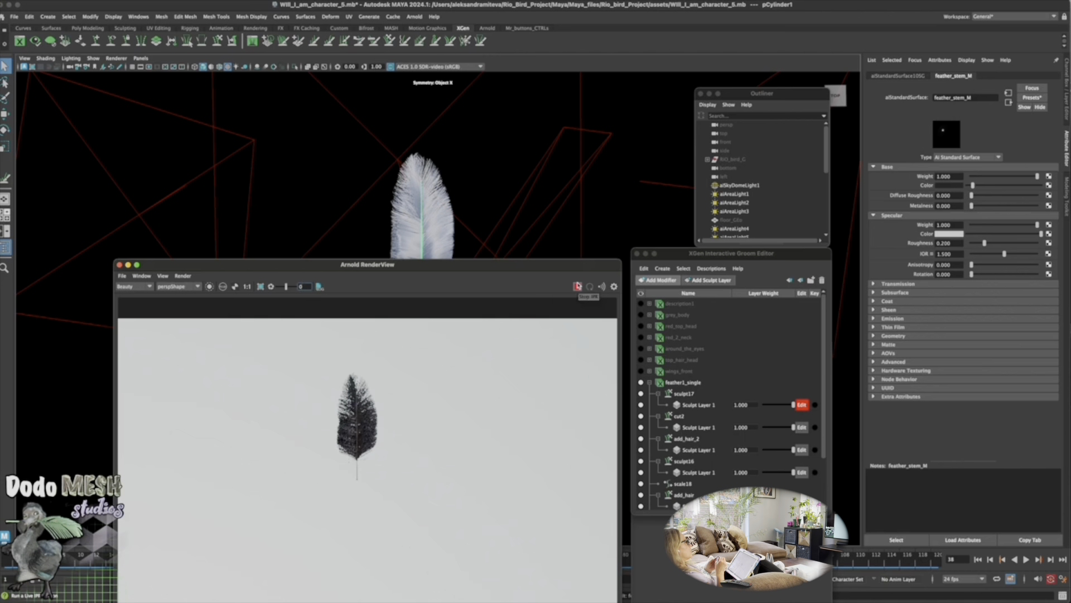
Select the feather1_single description and set the Density Multiplier of its base to 1000
left_click(679, 383)
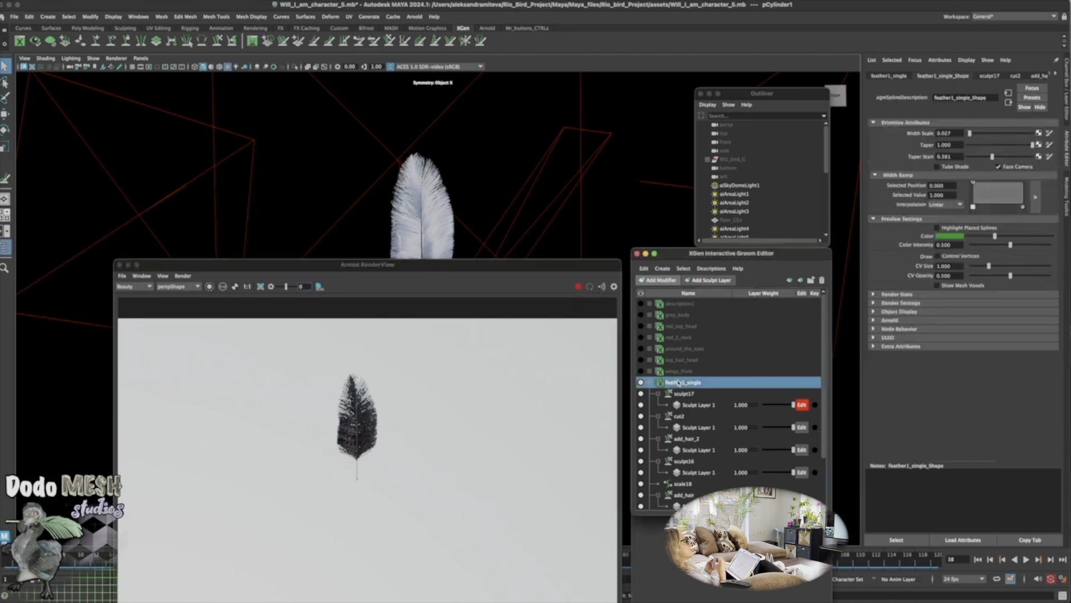
left_click(1055, 75)
left_click(1058, 77)
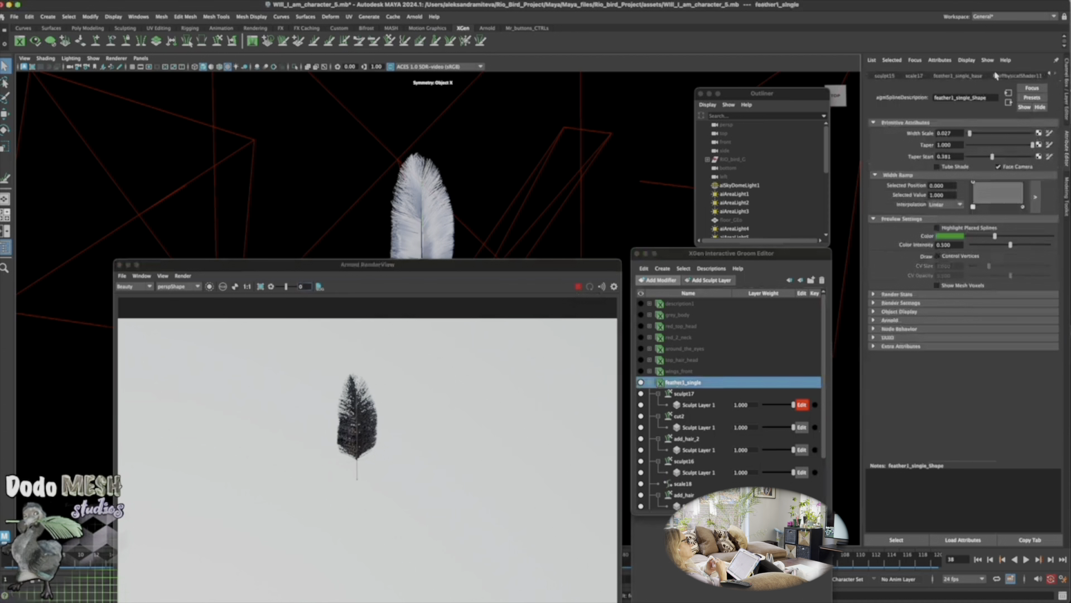
left_click(957, 75)
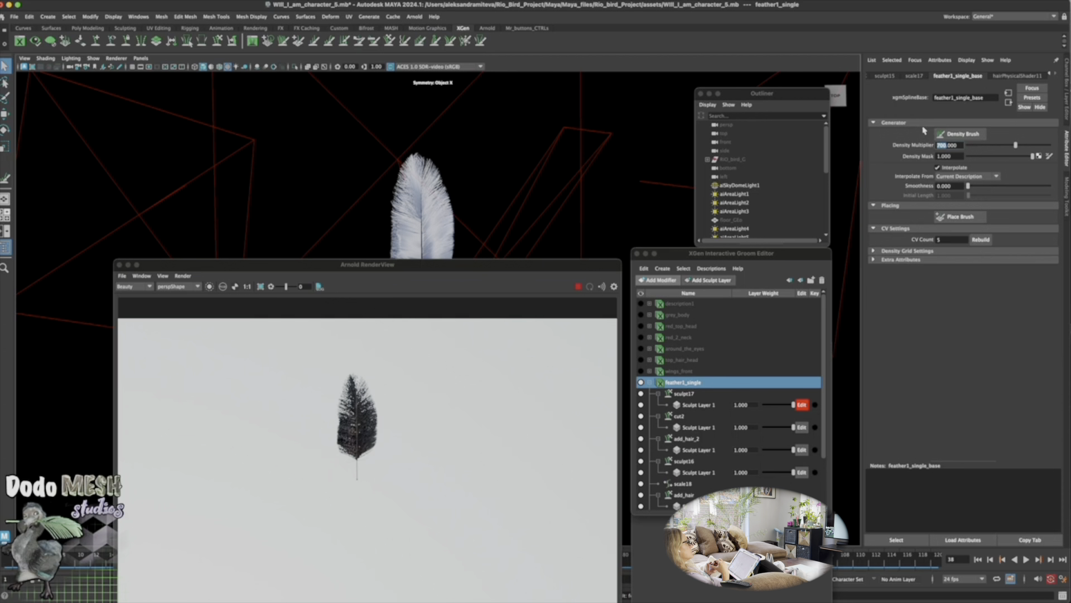
type("1000")
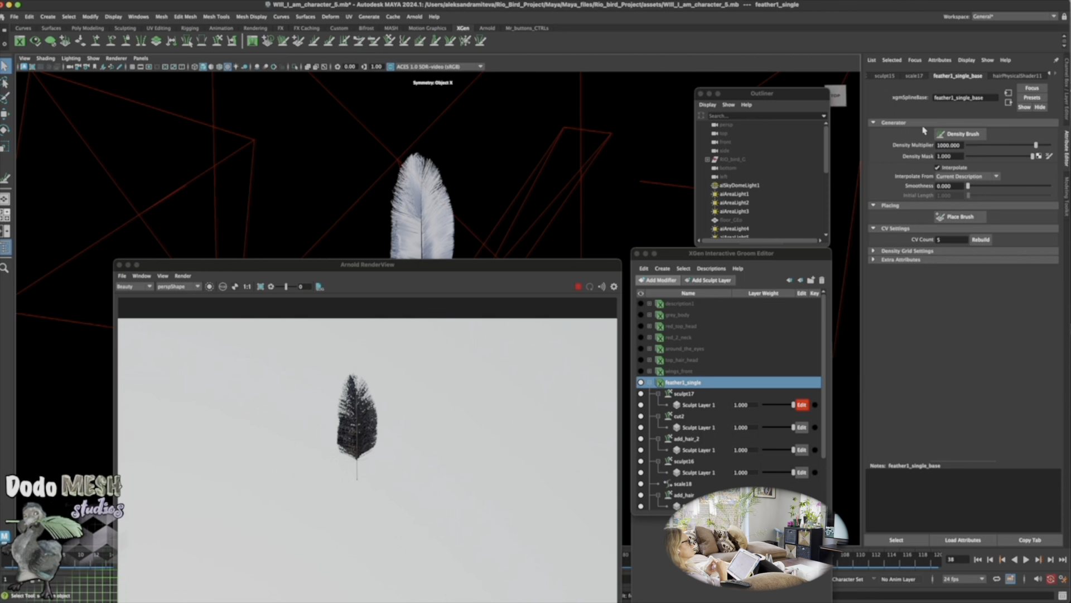
Lower the Taper Start of feather1_single_Shape to 0
left_click(1052, 74)
left_click(1052, 74)
left_click(1052, 73)
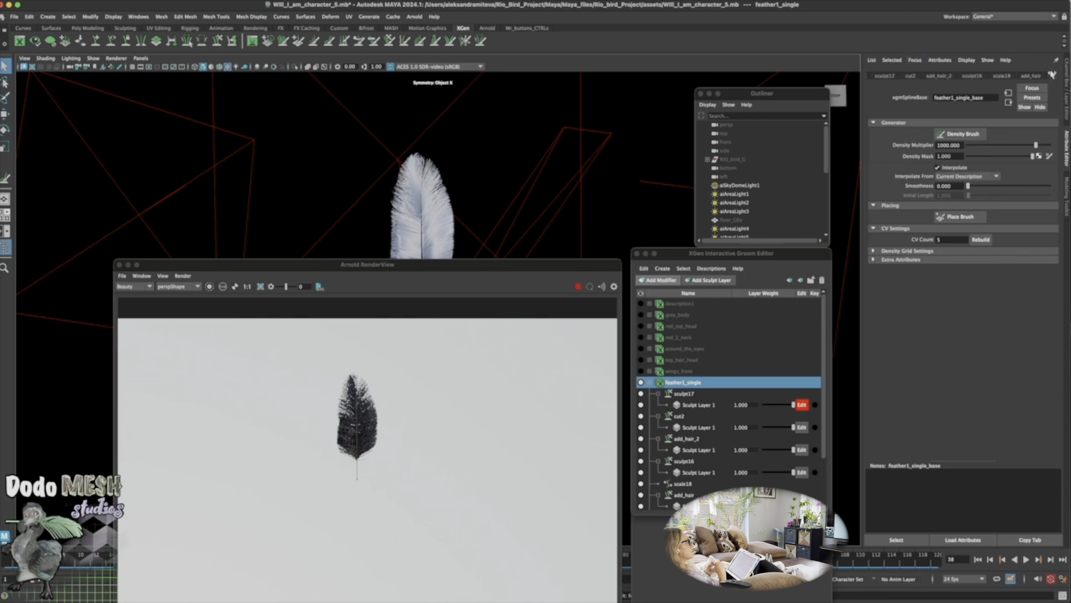
left_click(1051, 73)
left_click(1051, 74)
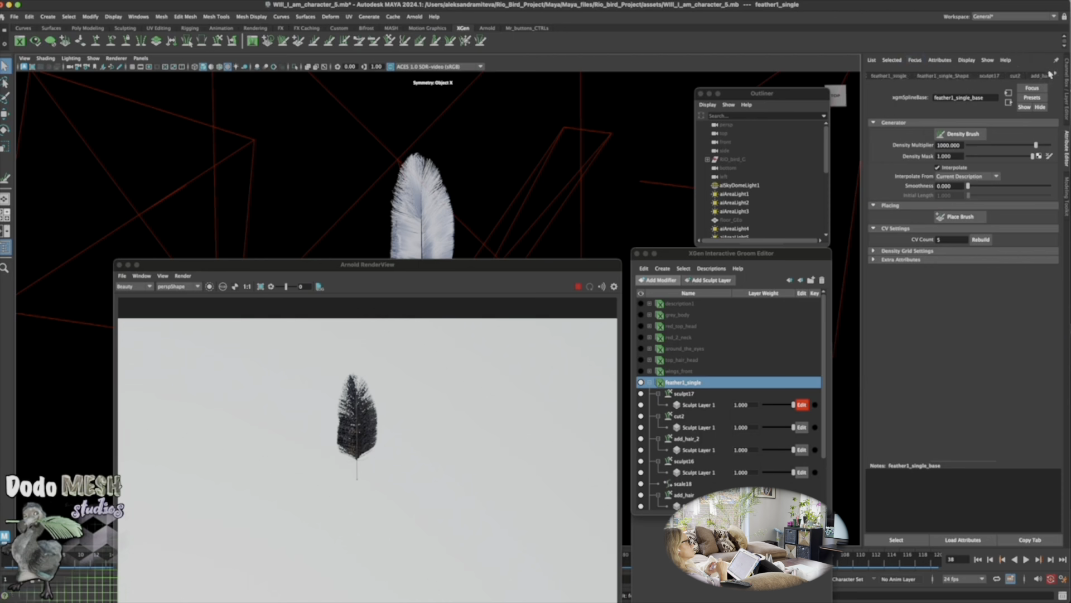
left_click(928, 75)
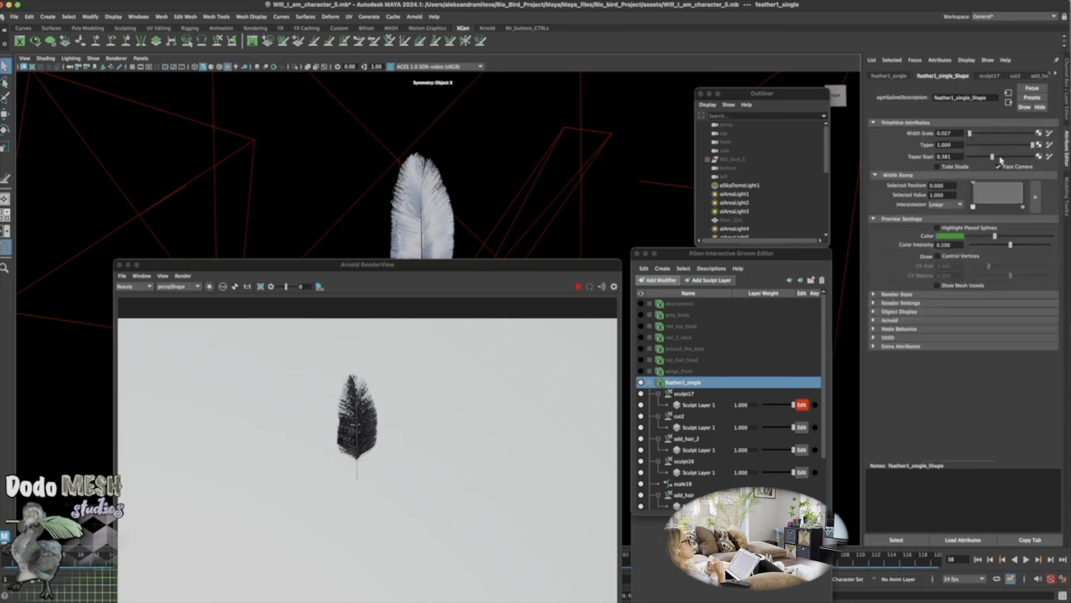
left_click_drag(974, 160, 968, 156)
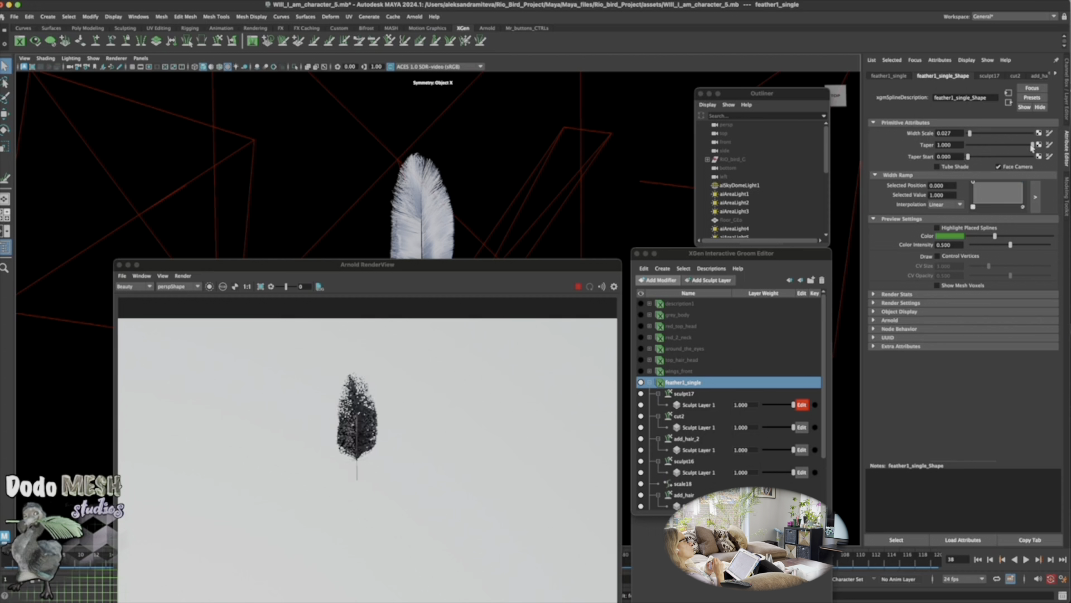
Try a Taper of about -0.388 on feather1_single_Shape, settle on 0.170, and stop the live Arnold render
left_click_drag(1033, 145, 988, 145)
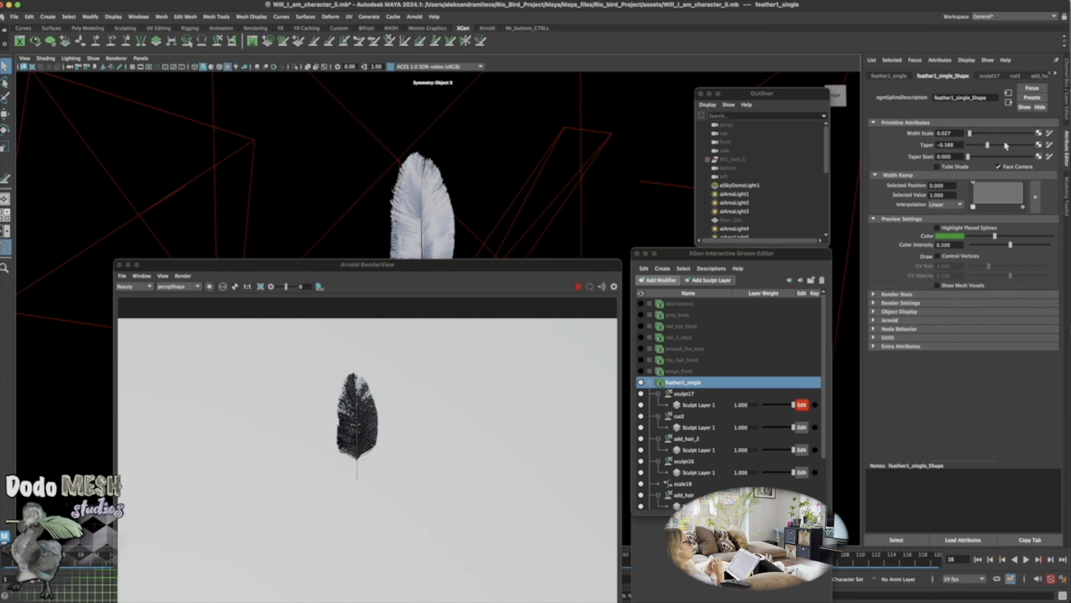
left_click(1007, 145)
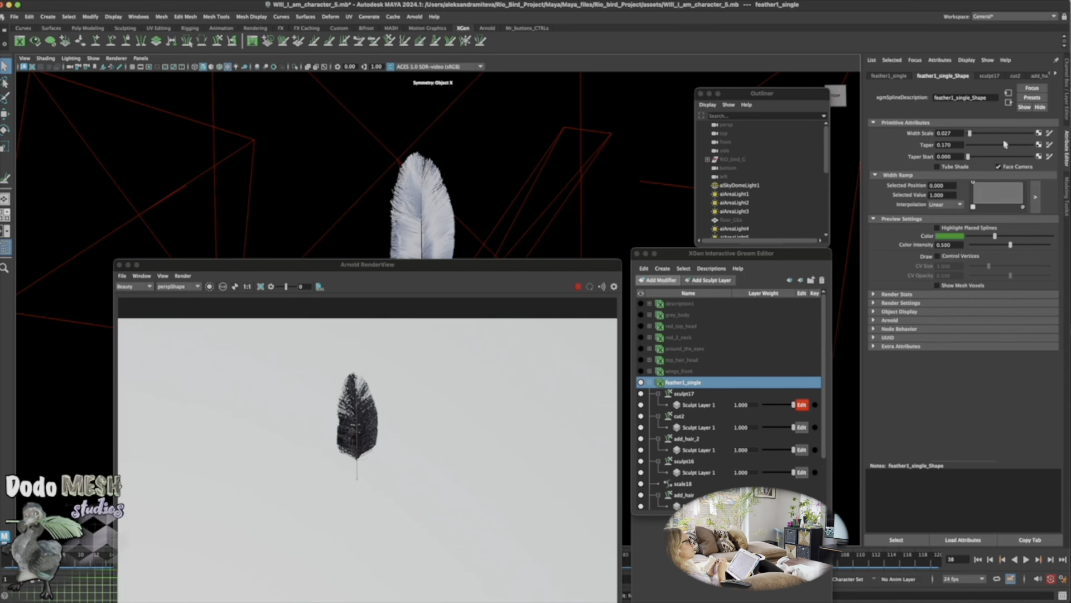
left_click(579, 287)
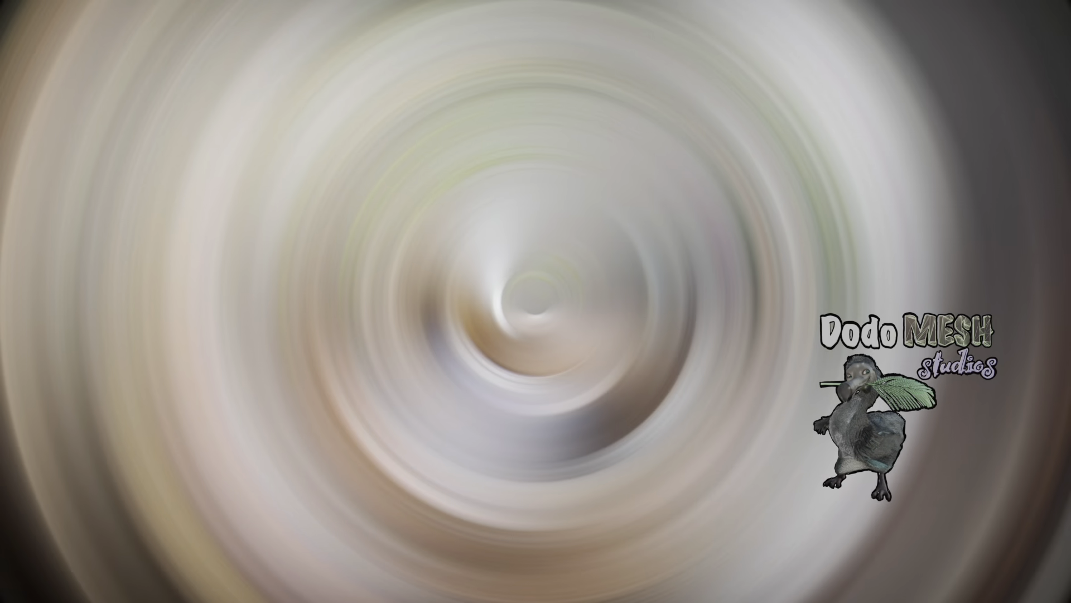